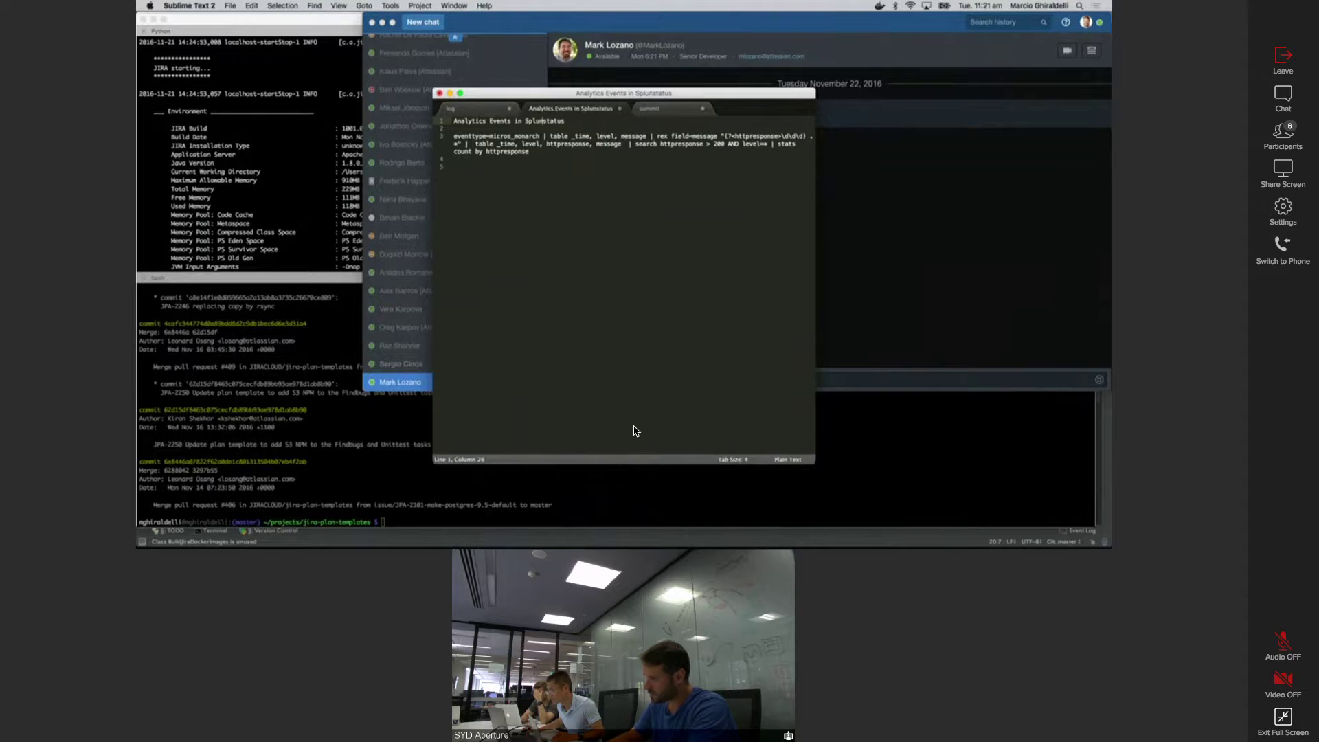
- Add two blank lines below the search query in the Analytics Events in Splunk notes
key("Down")
key("Down")
key("End")
key("Return")
key("Return")
- Switch to the Splunk search in Chrome and view its statistics and line chart visualization
key("super+Tab")
key("super+Tab")
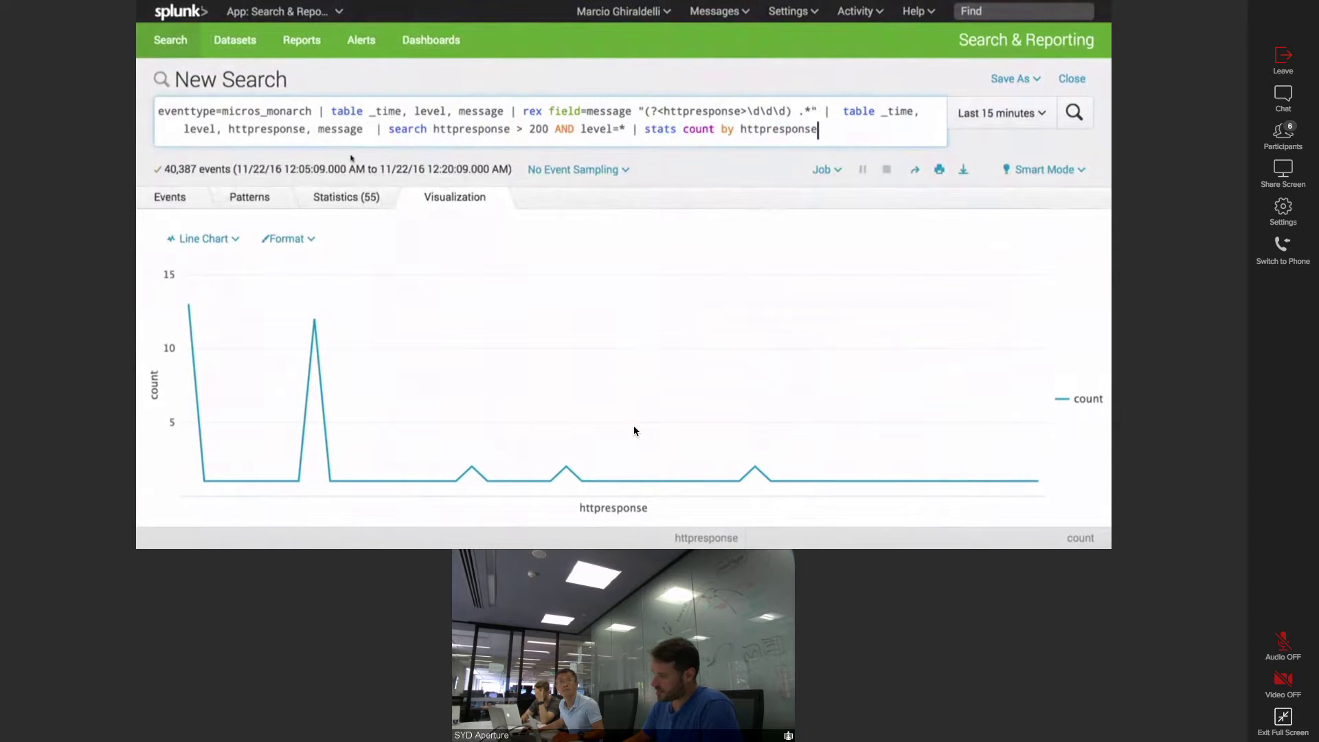
left_click(371, 199)
left_click(481, 200)
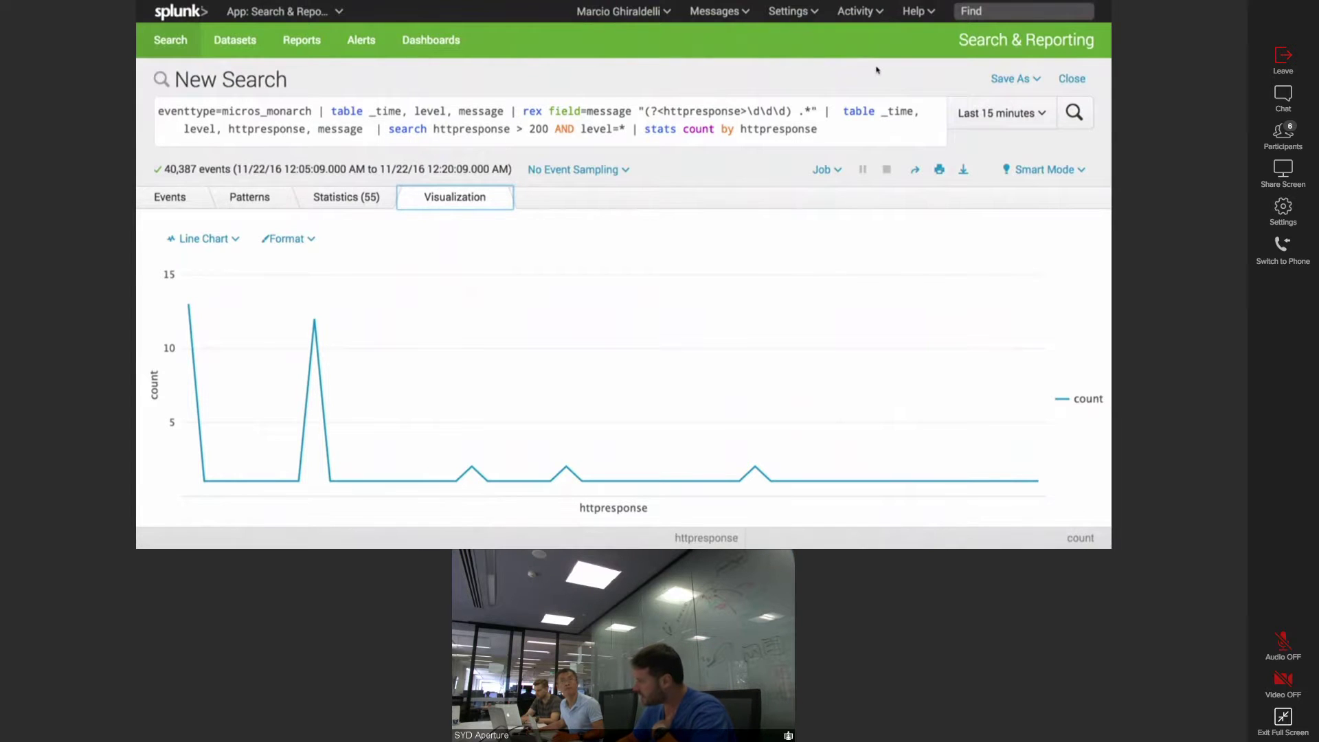
- Save the line chart as a panel on a new private dashboard titled Splunk Bootcamp
left_click(1008, 79)
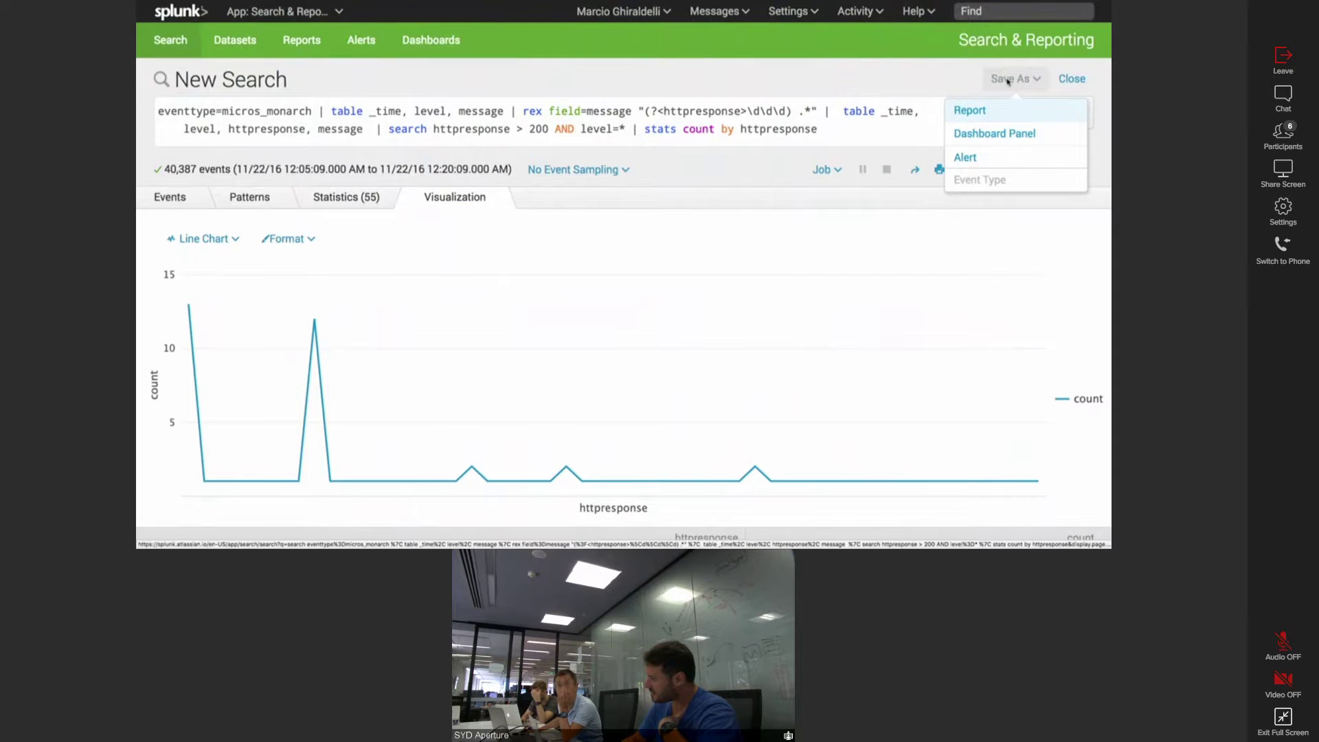
left_click(1013, 134)
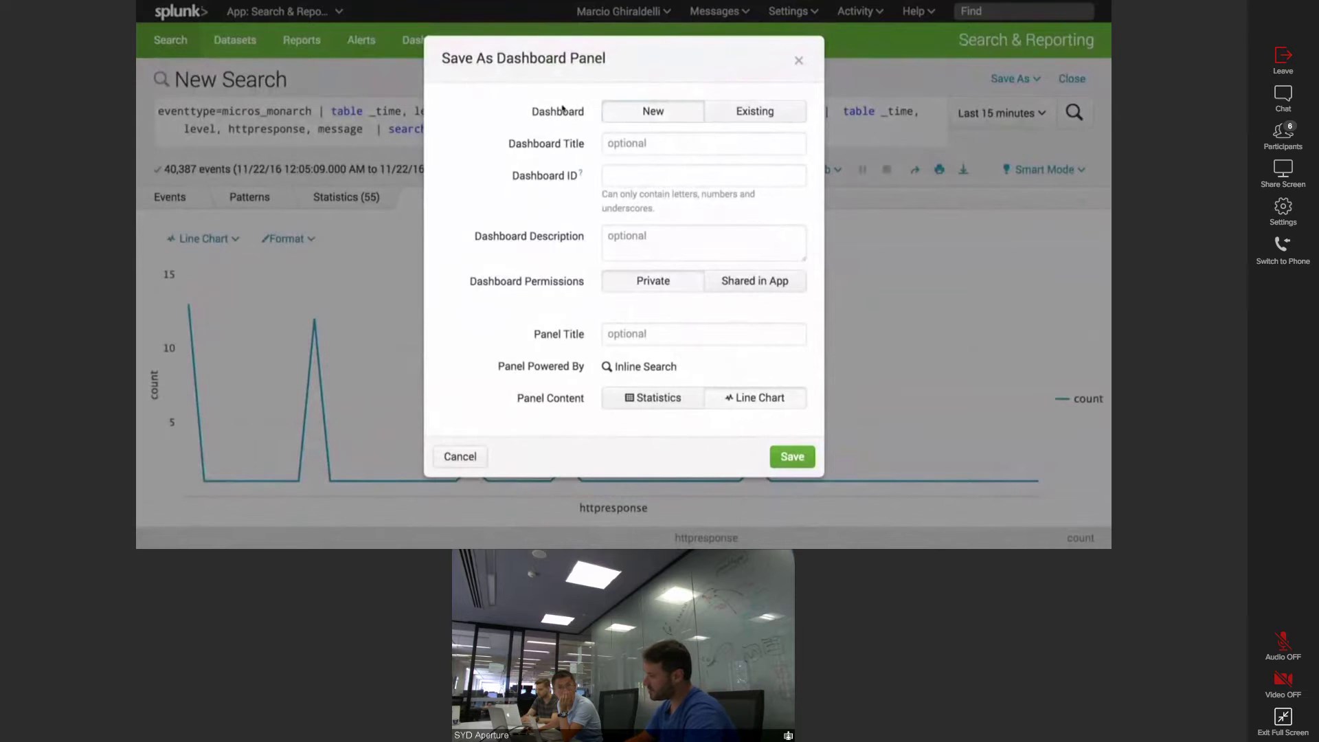
left_click(747, 109)
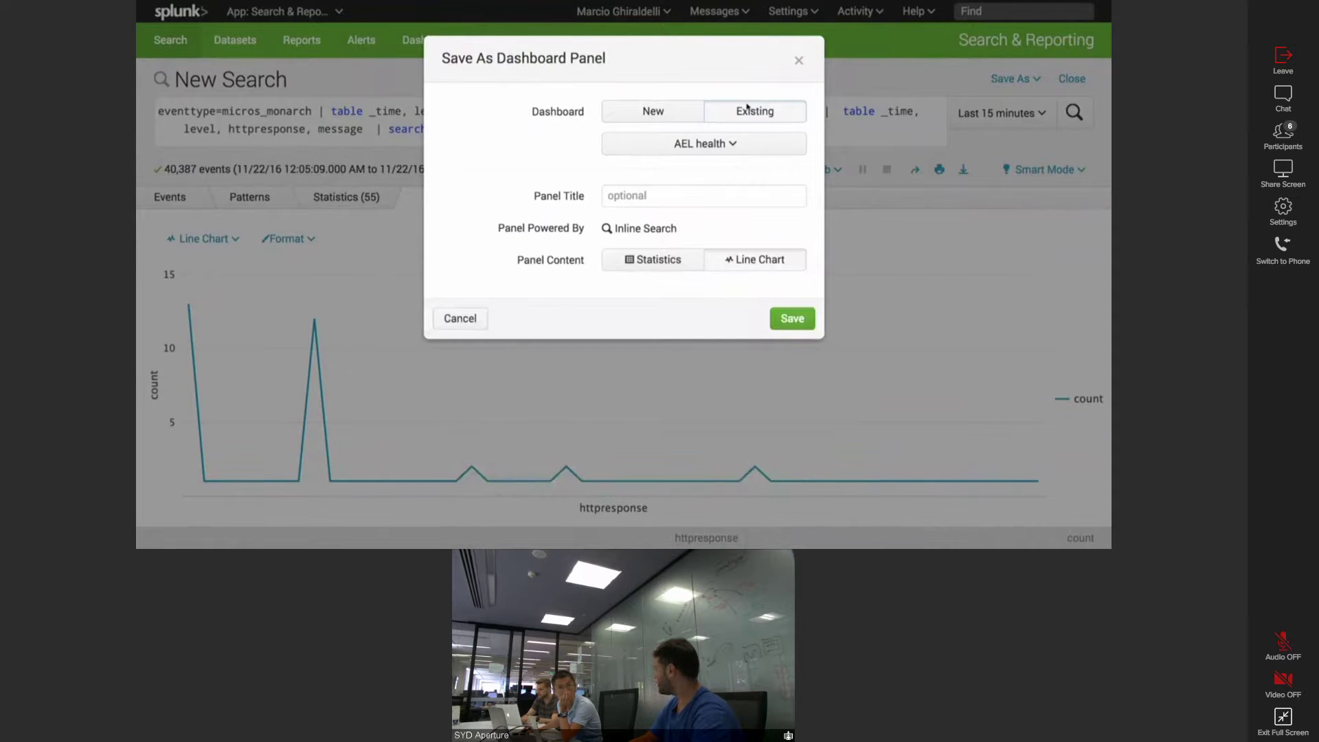
left_click(721, 149)
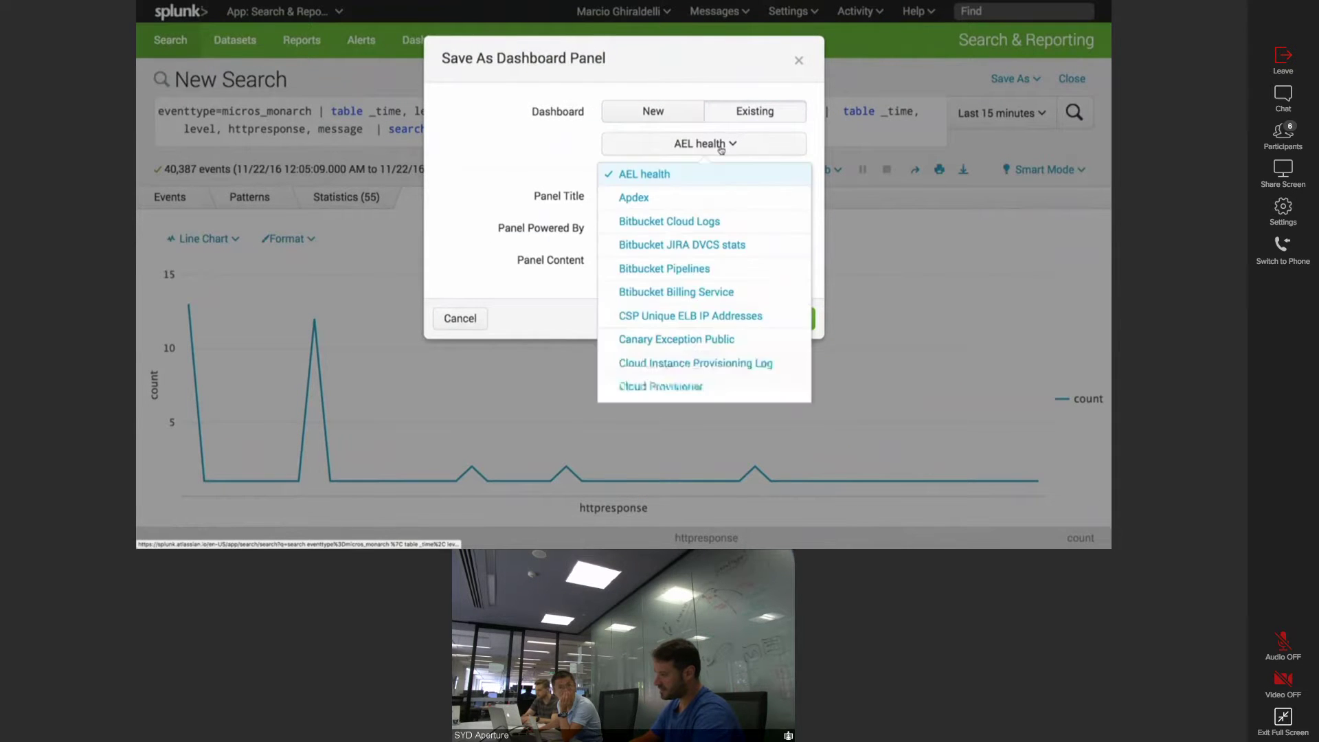
left_click(651, 111)
left_click(682, 138)
type("Splunk Bootcamp")
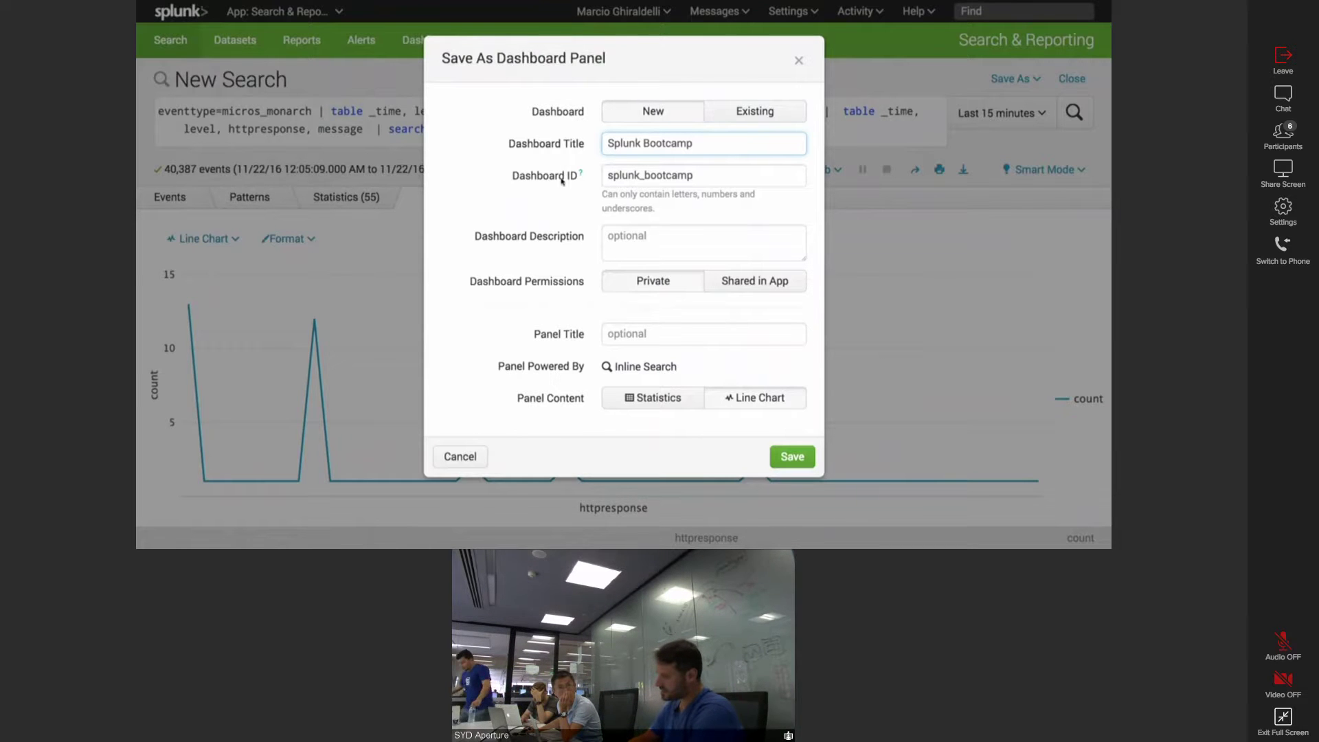
left_click(790, 458)
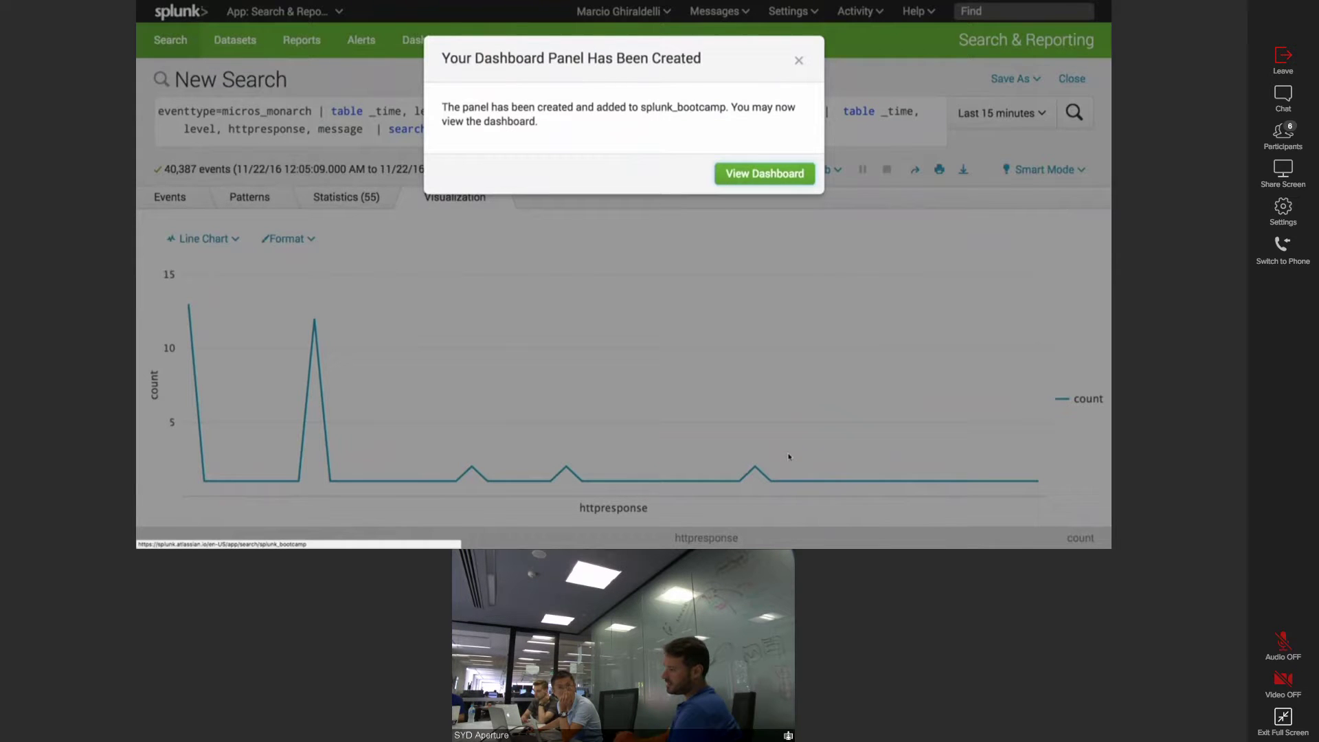
- Open the newly created dashboard and select its full web address
left_click(766, 181)
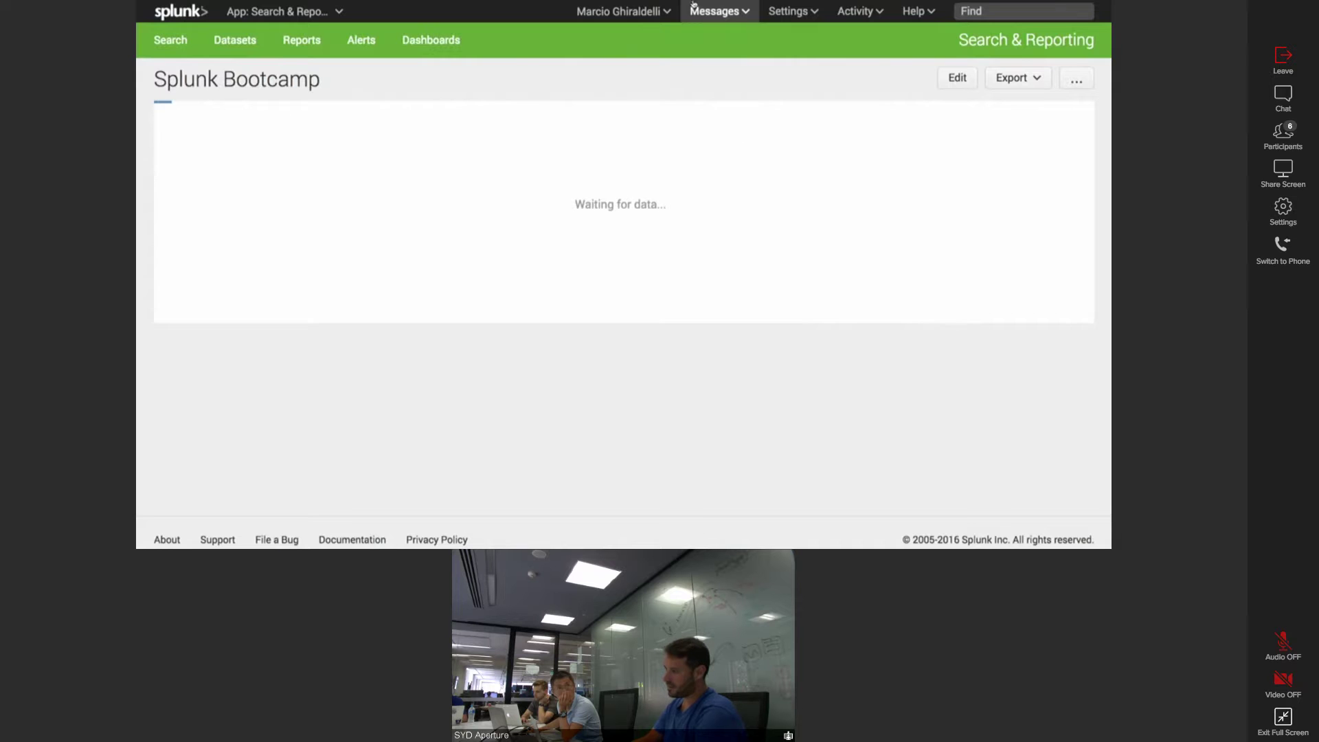
mouse_move(694, 4)
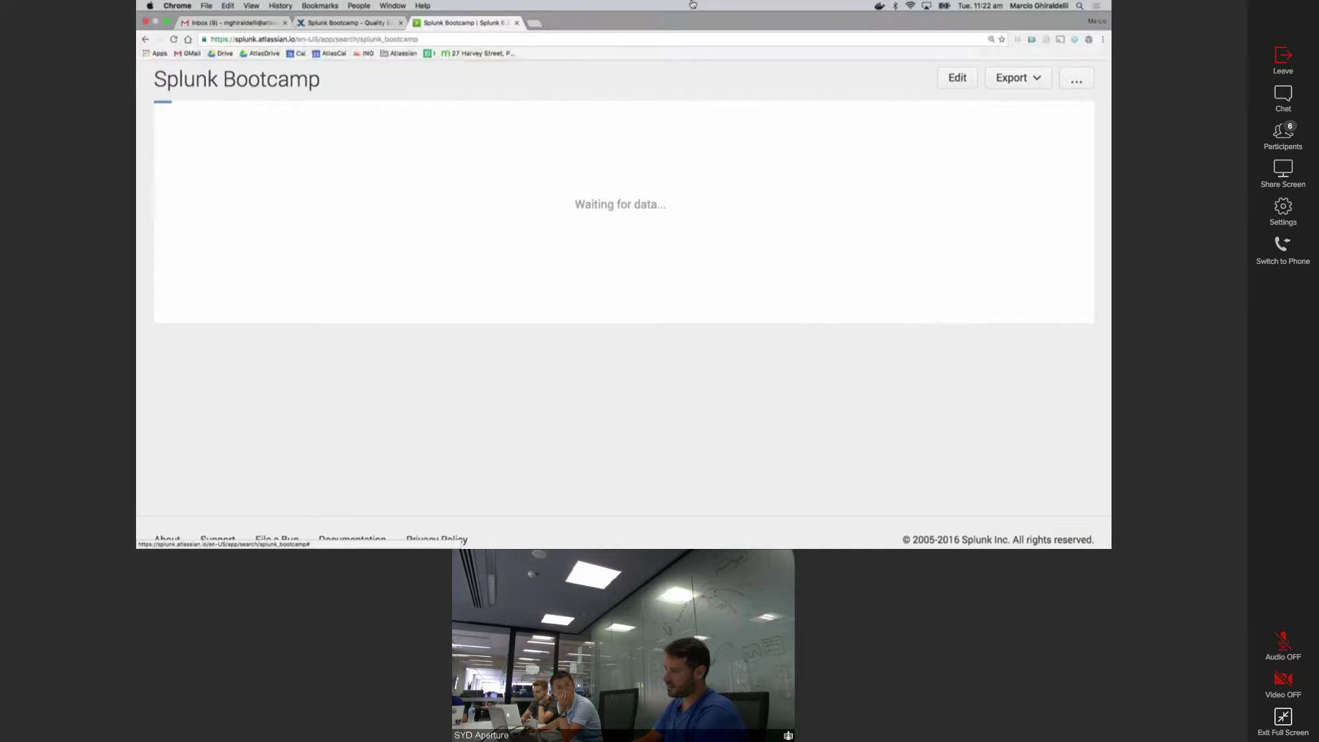
left_click(517, 39)
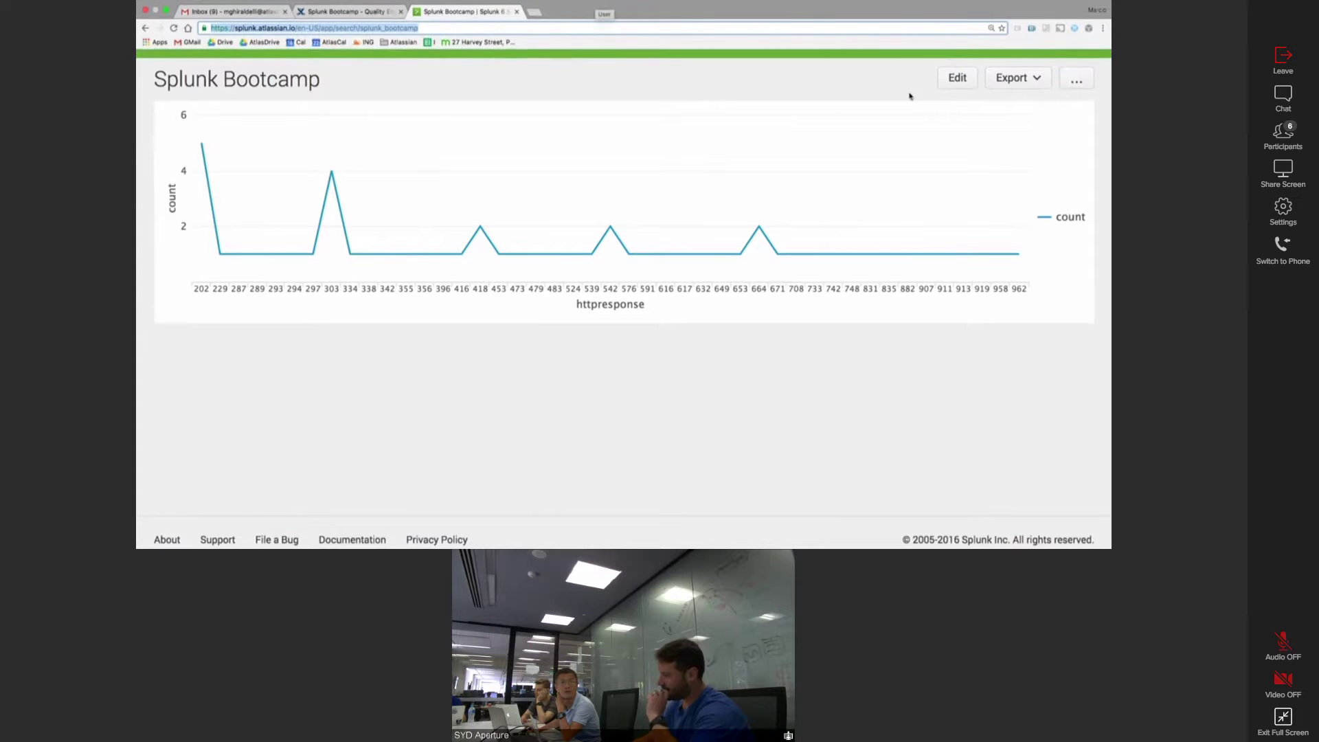
- Examine the role-based read and write permissions for displaying the dashboard at App level, and close them without saving
left_click(1076, 82)
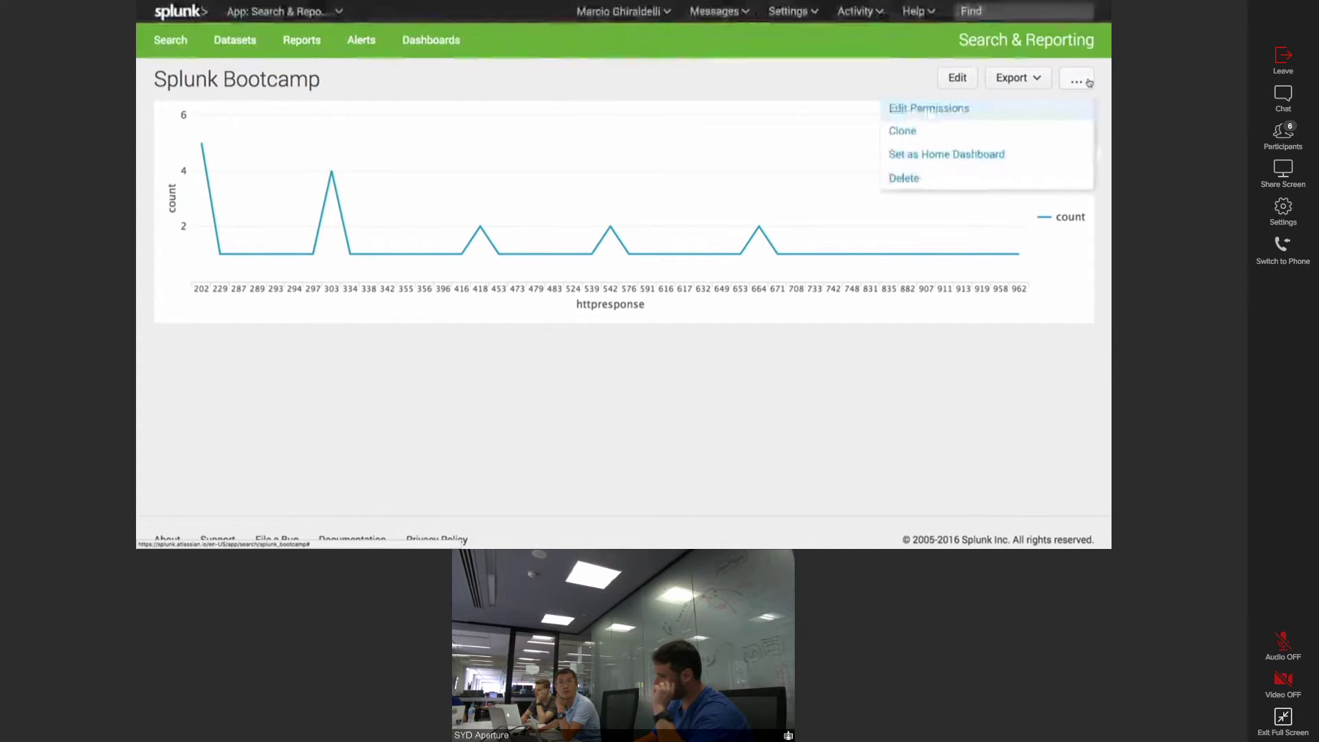
left_click(987, 114)
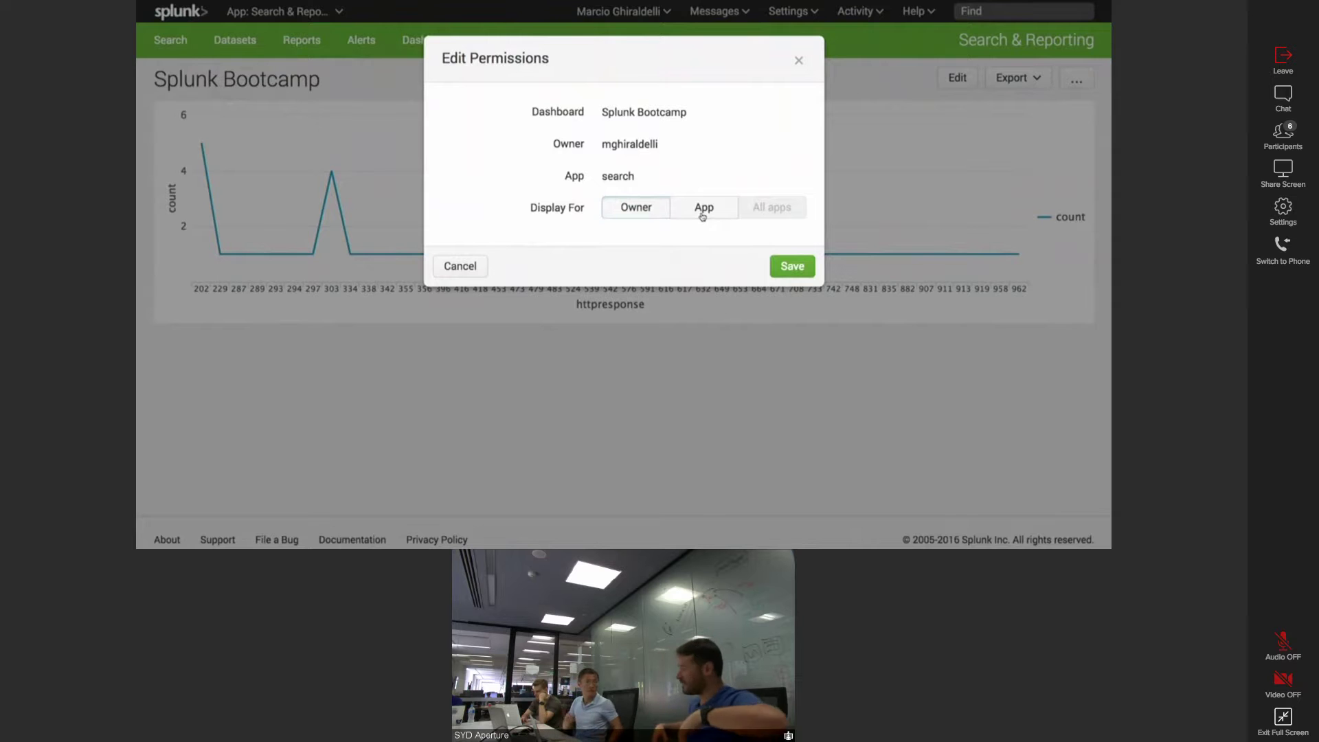
left_click(702, 216)
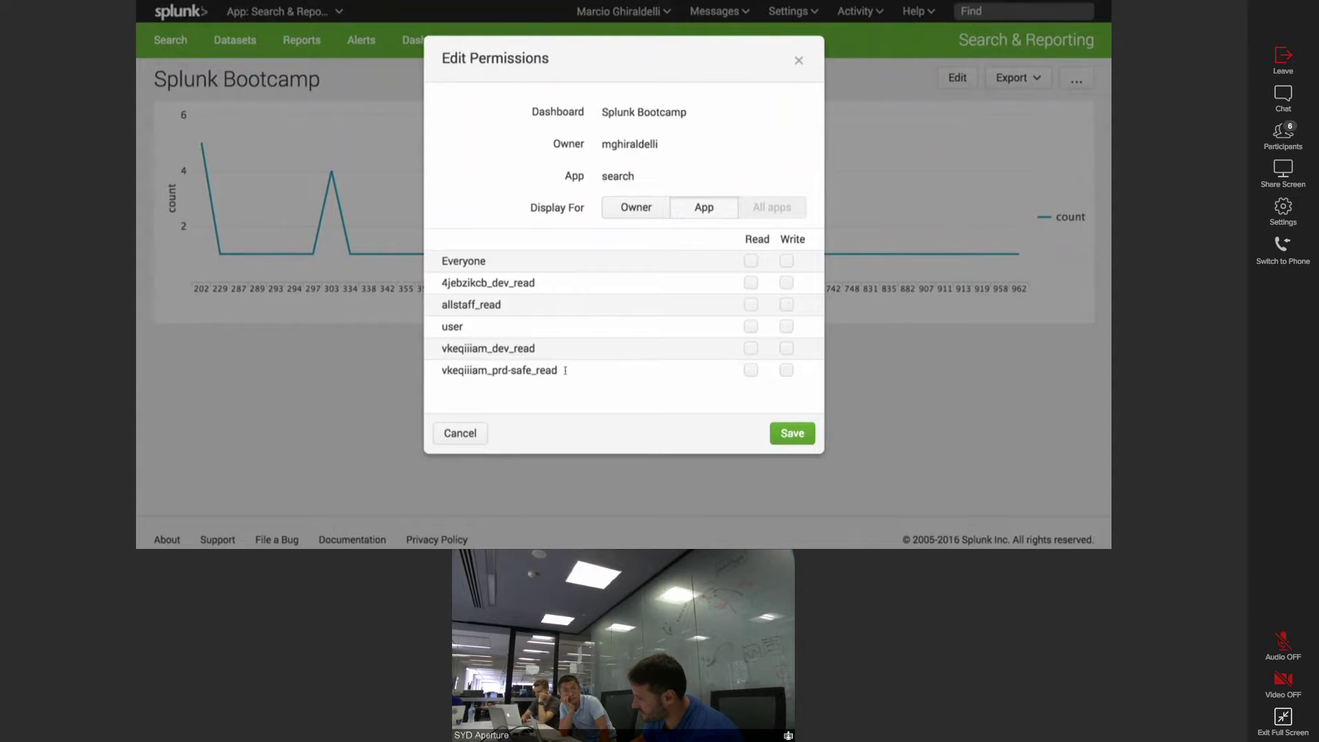
left_click_drag(564, 371, 520, 307)
left_click(515, 303)
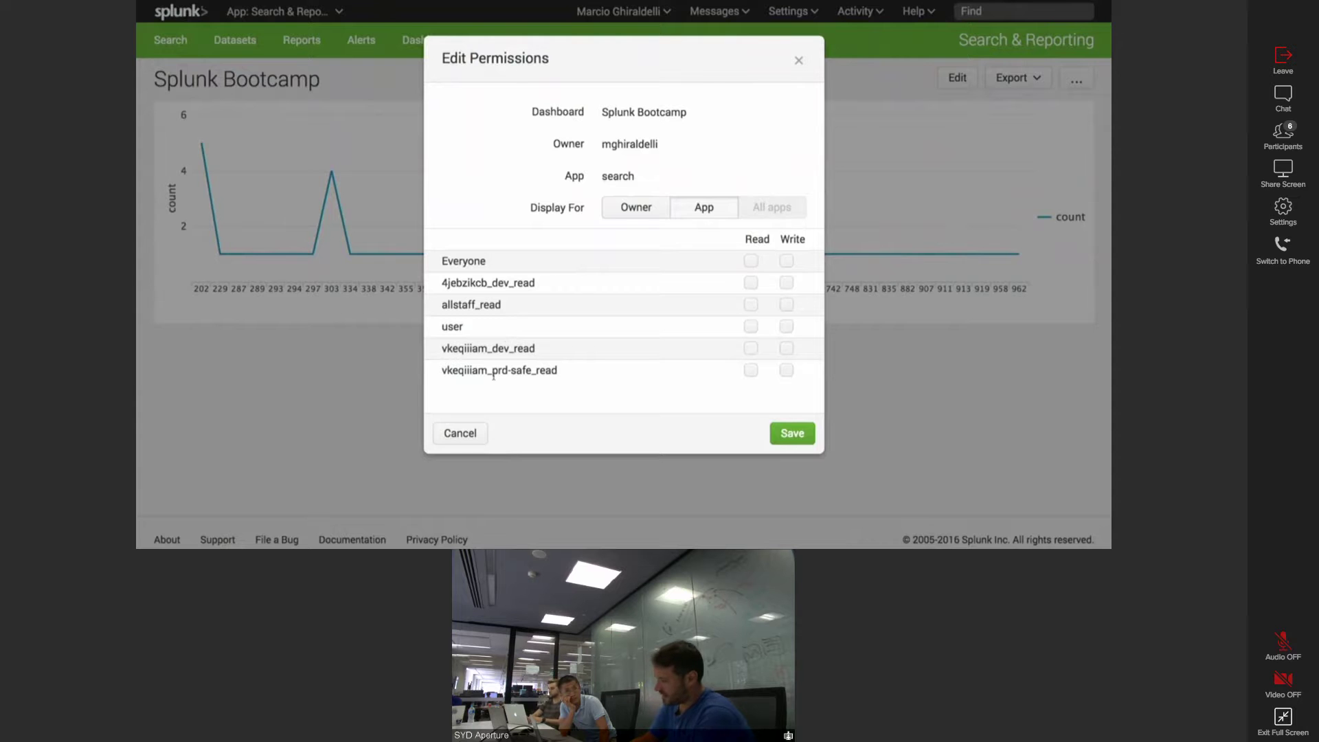
left_click(476, 435)
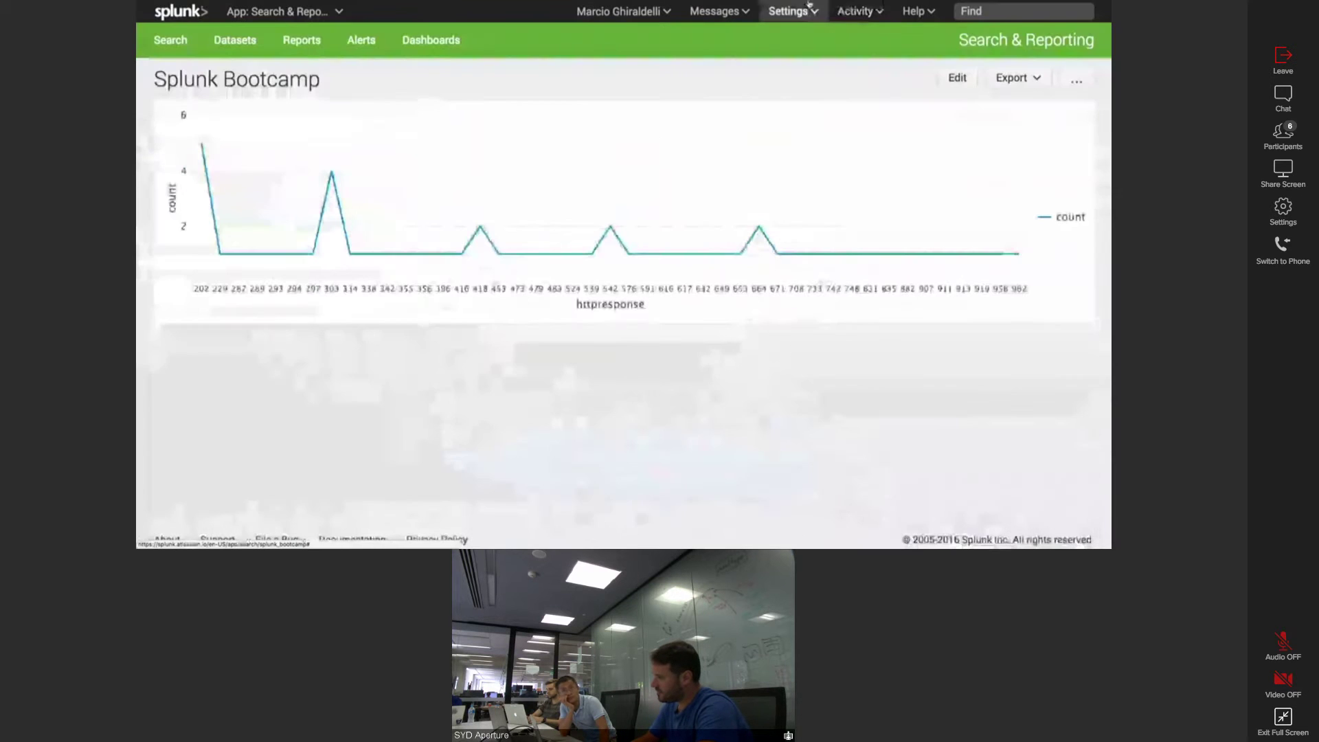
- Open the list of views from the User interface settings
mouse_move(806, 5)
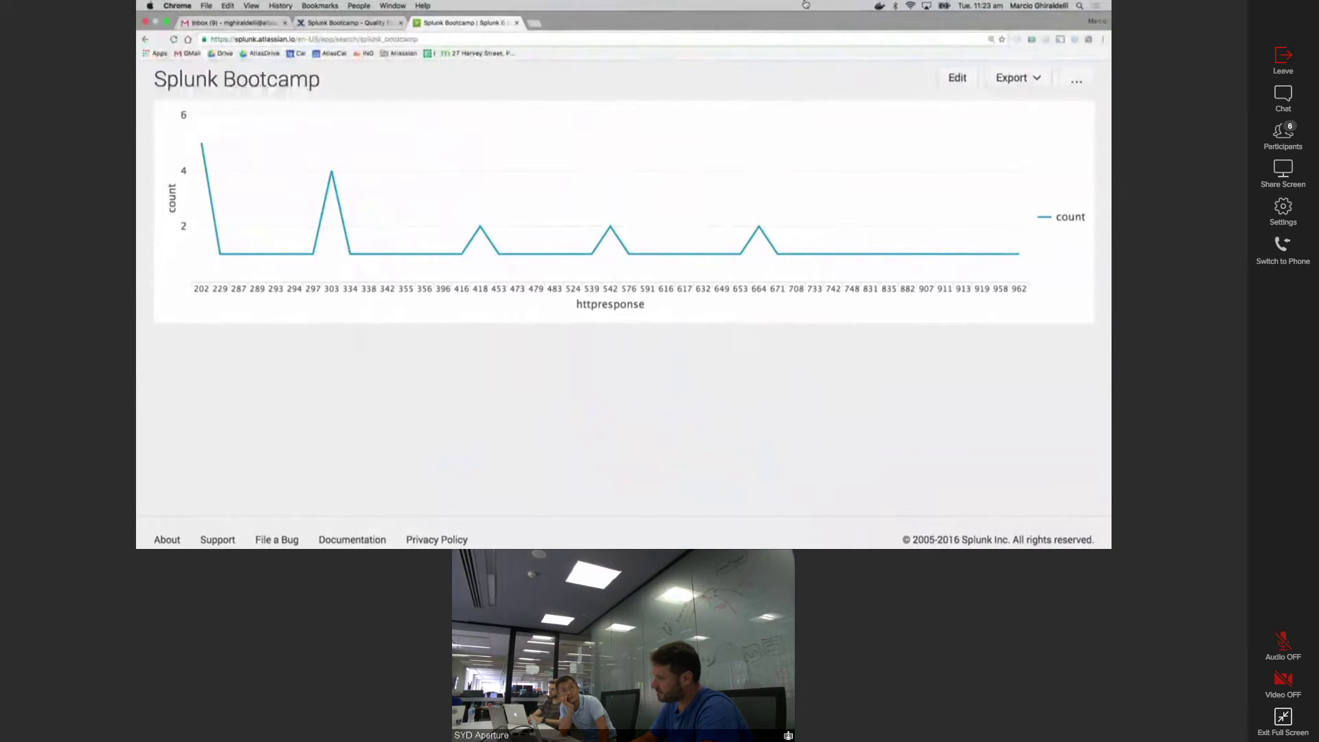
left_click(796, 13)
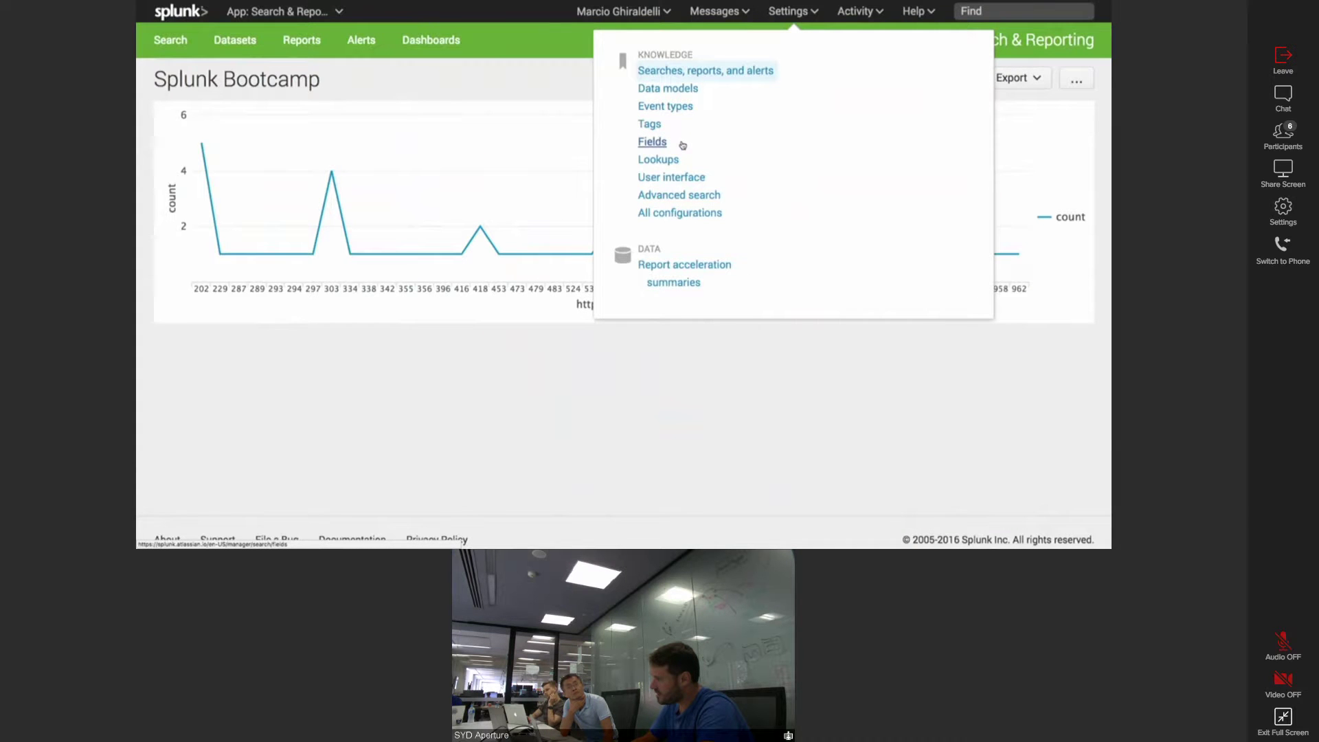
left_click(680, 176)
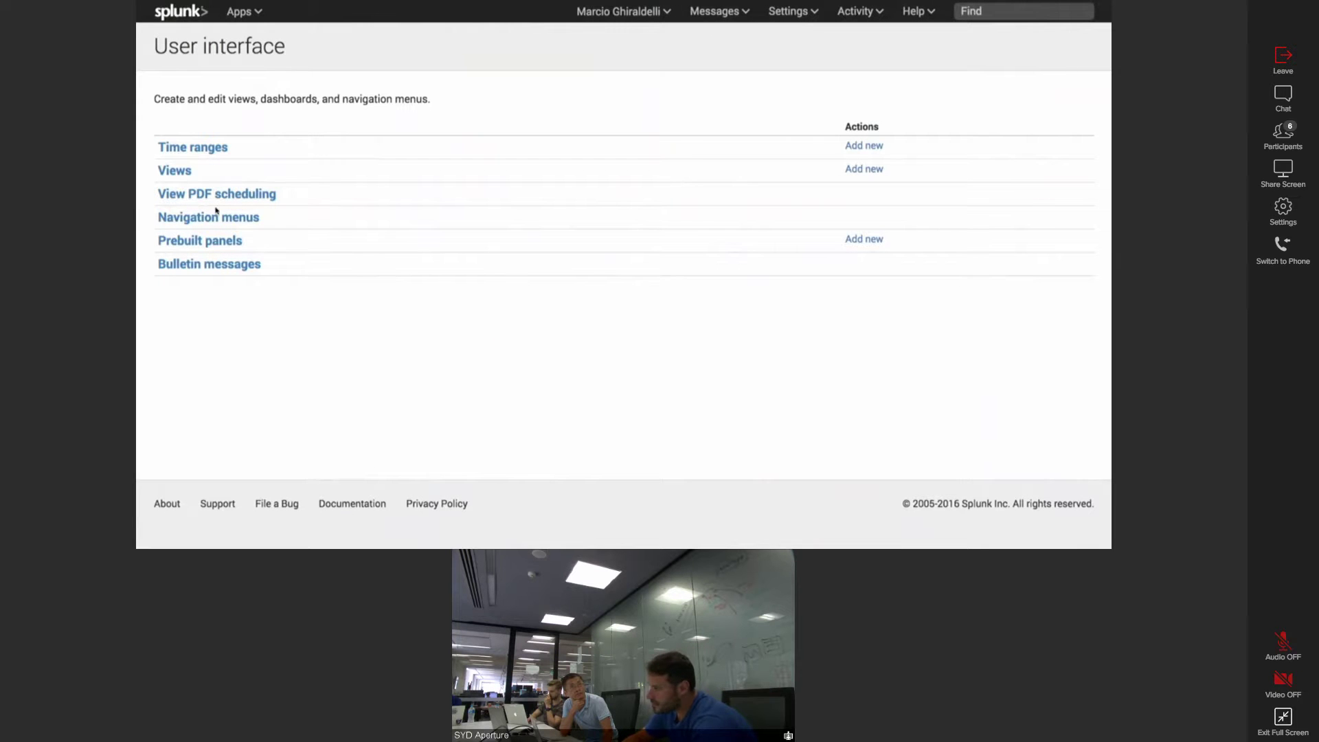
left_click(171, 177)
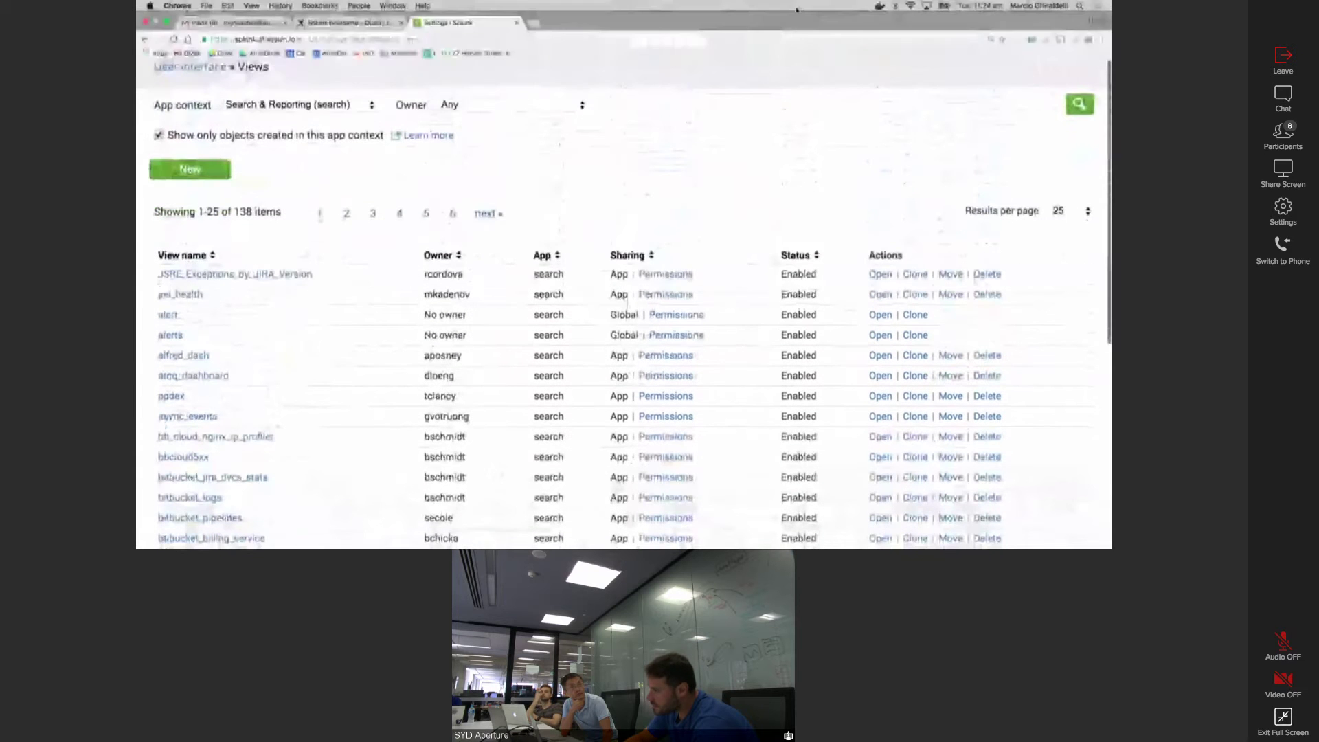
left_click(790, 11)
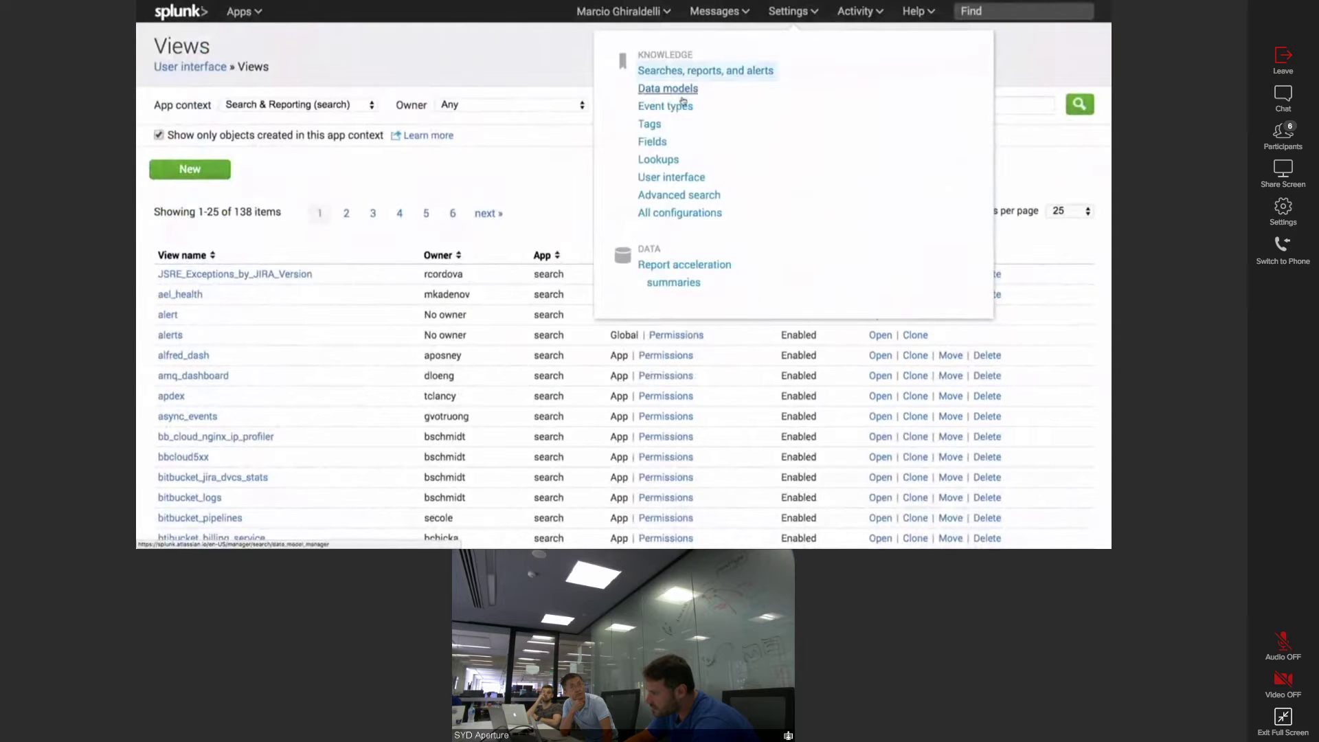
left_click(677, 180)
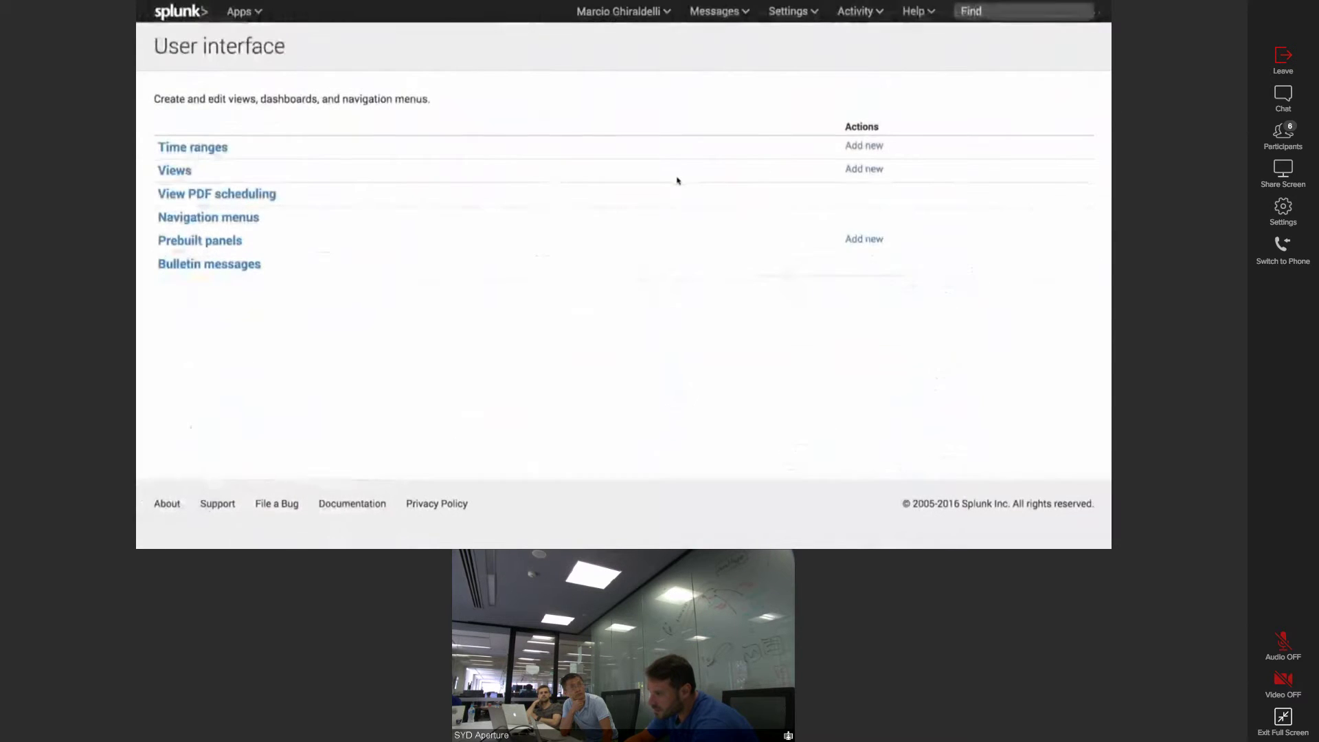
left_click(180, 176)
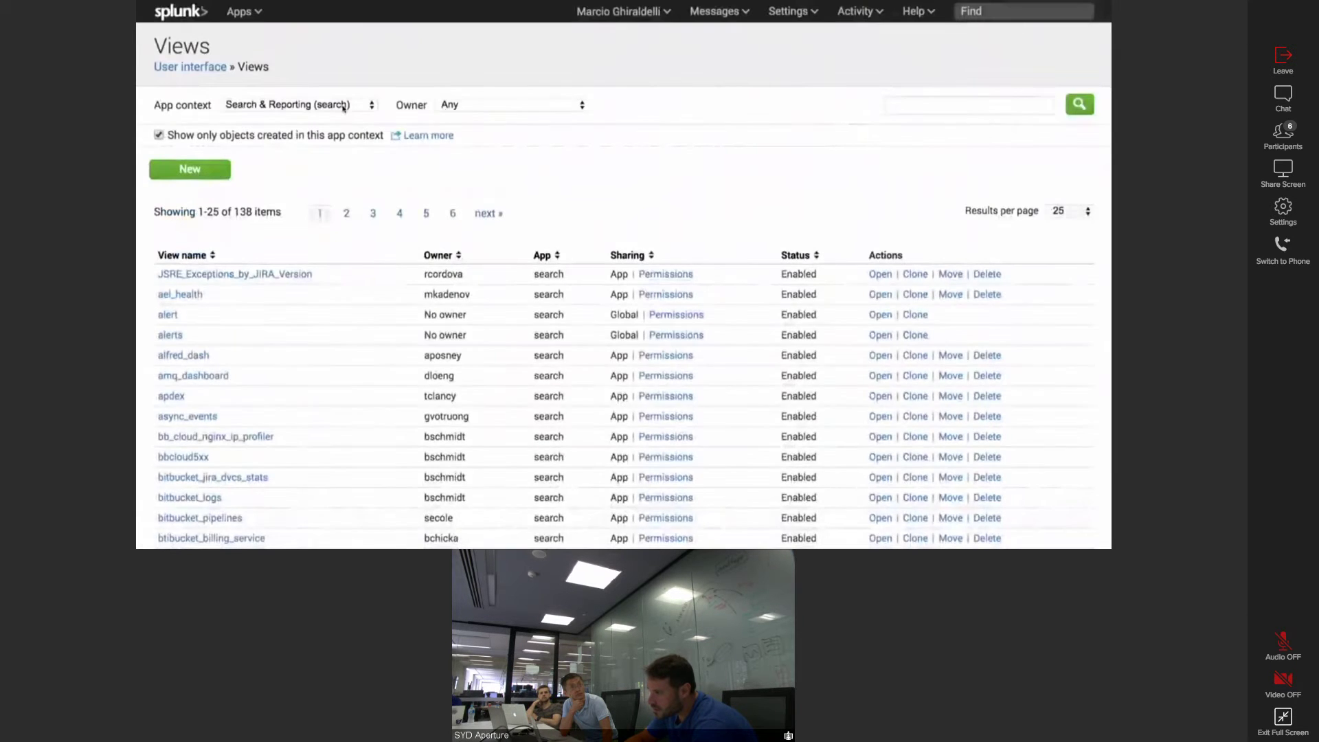
- Search the views for bootcamp within the Search & Reporting app context
left_click(341, 108)
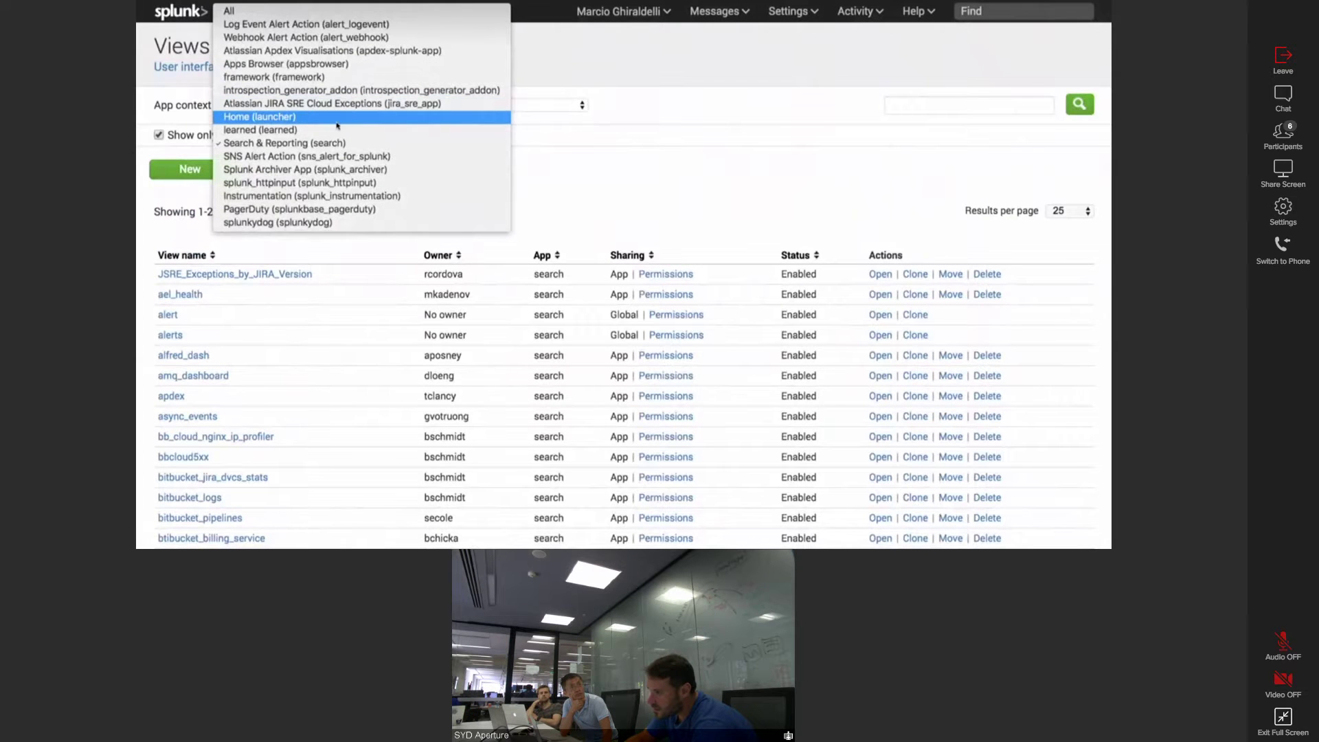
left_click(331, 144)
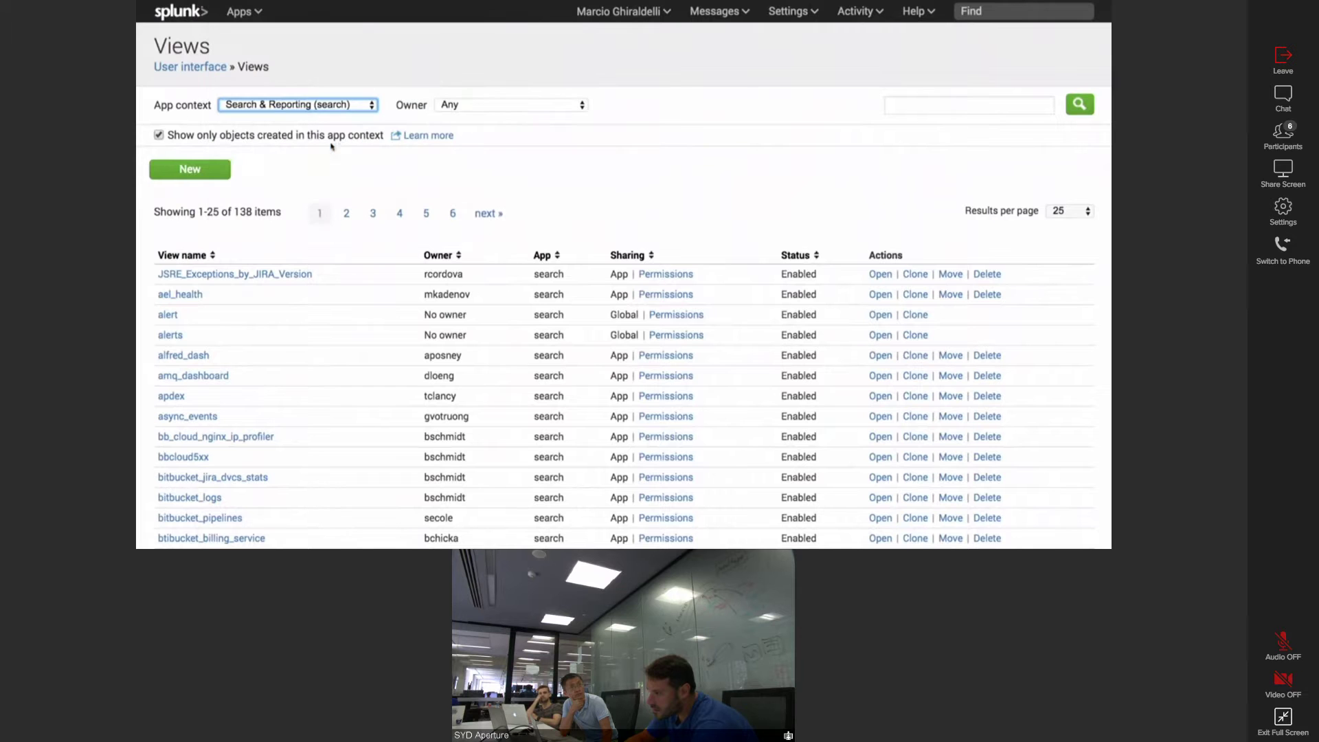
left_click(902, 106)
type("bootcamp")
left_click(1078, 104)
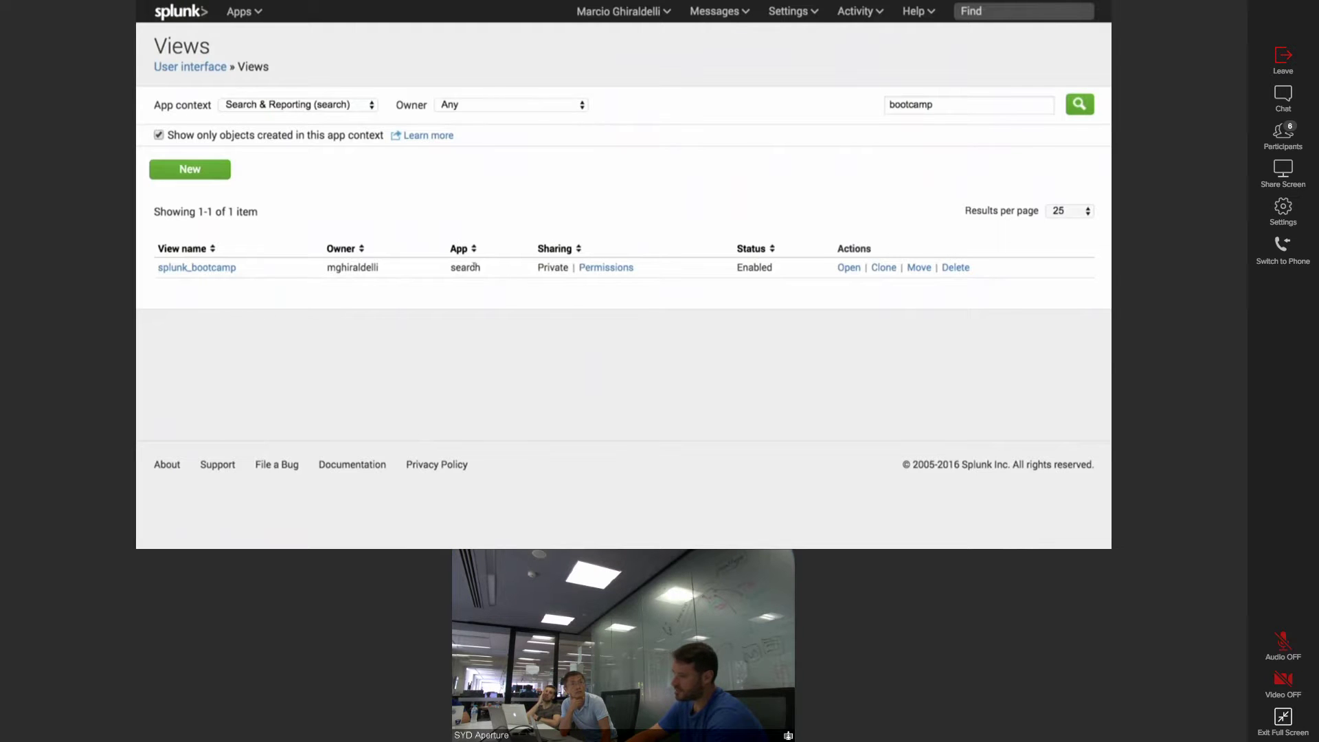
- Reload the filtered views page and highlight the app name search in its URL
mouse_move(469, 4)
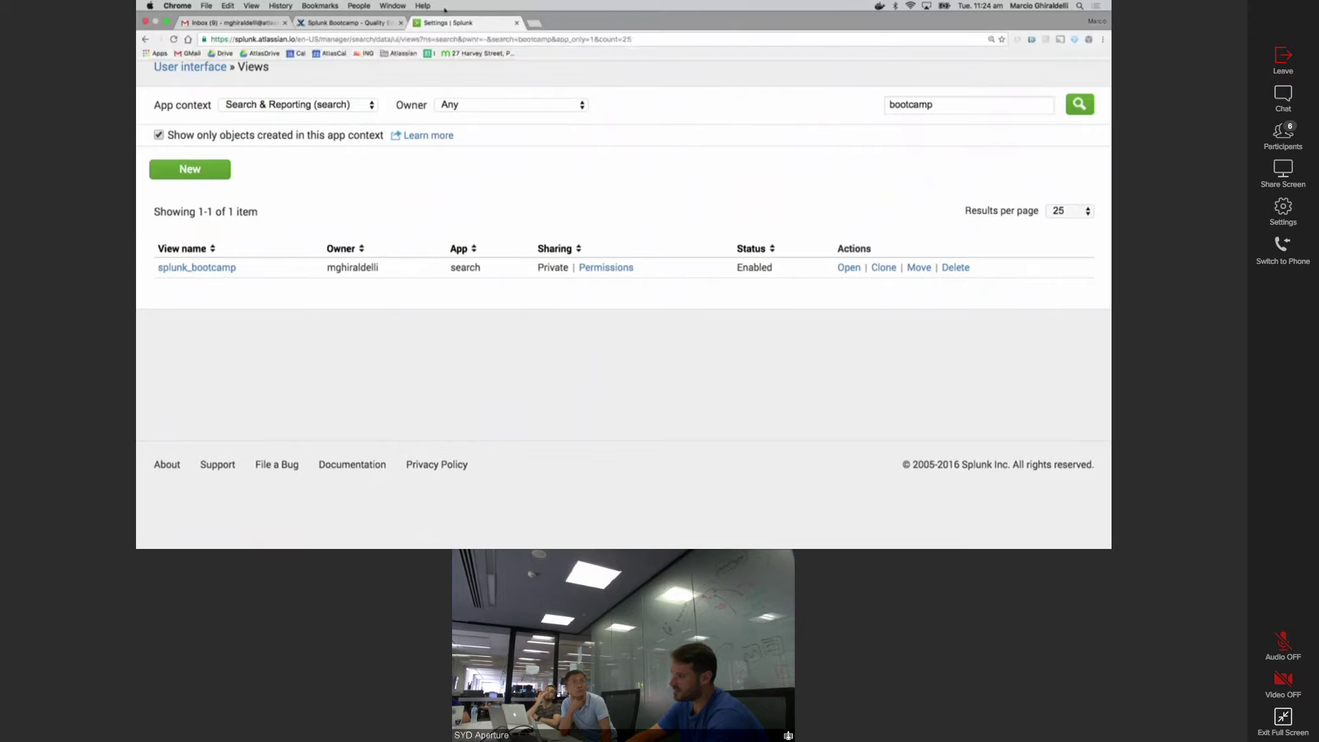
key("super+r")
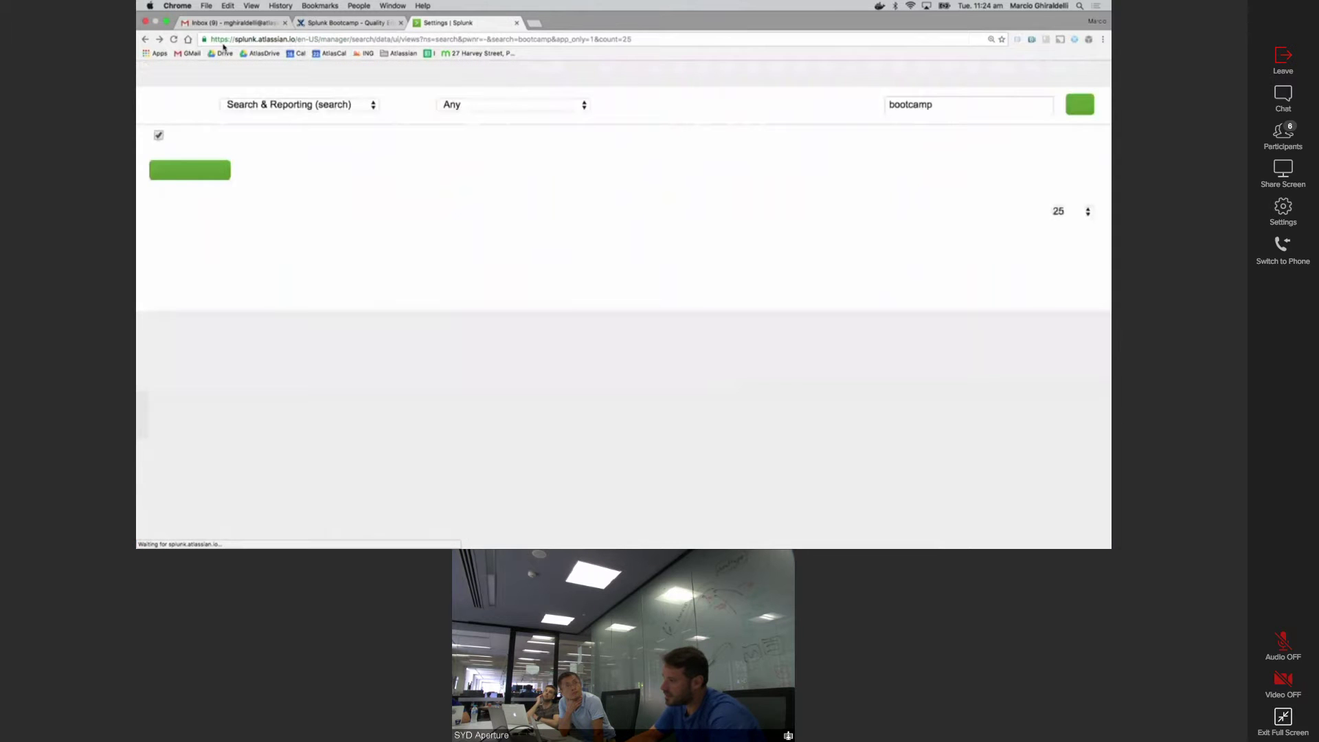
left_click(362, 40)
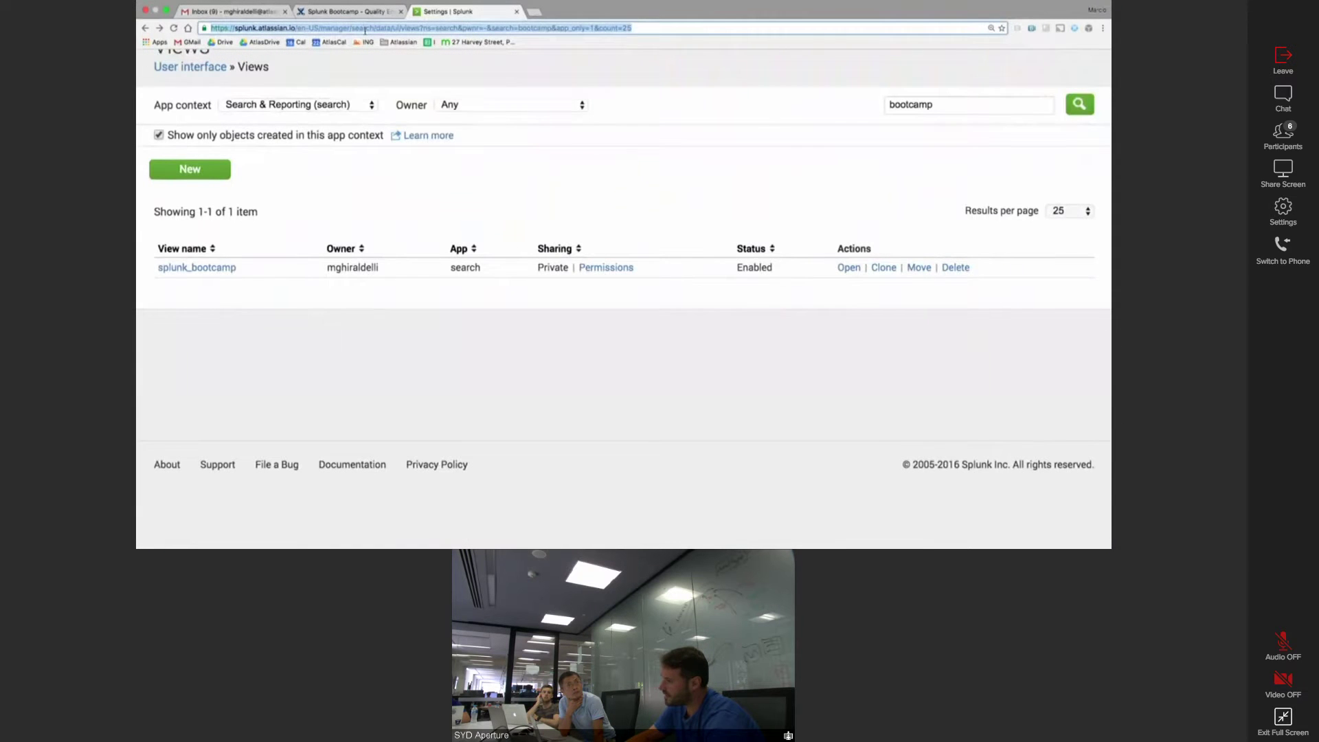
double_click(365, 28)
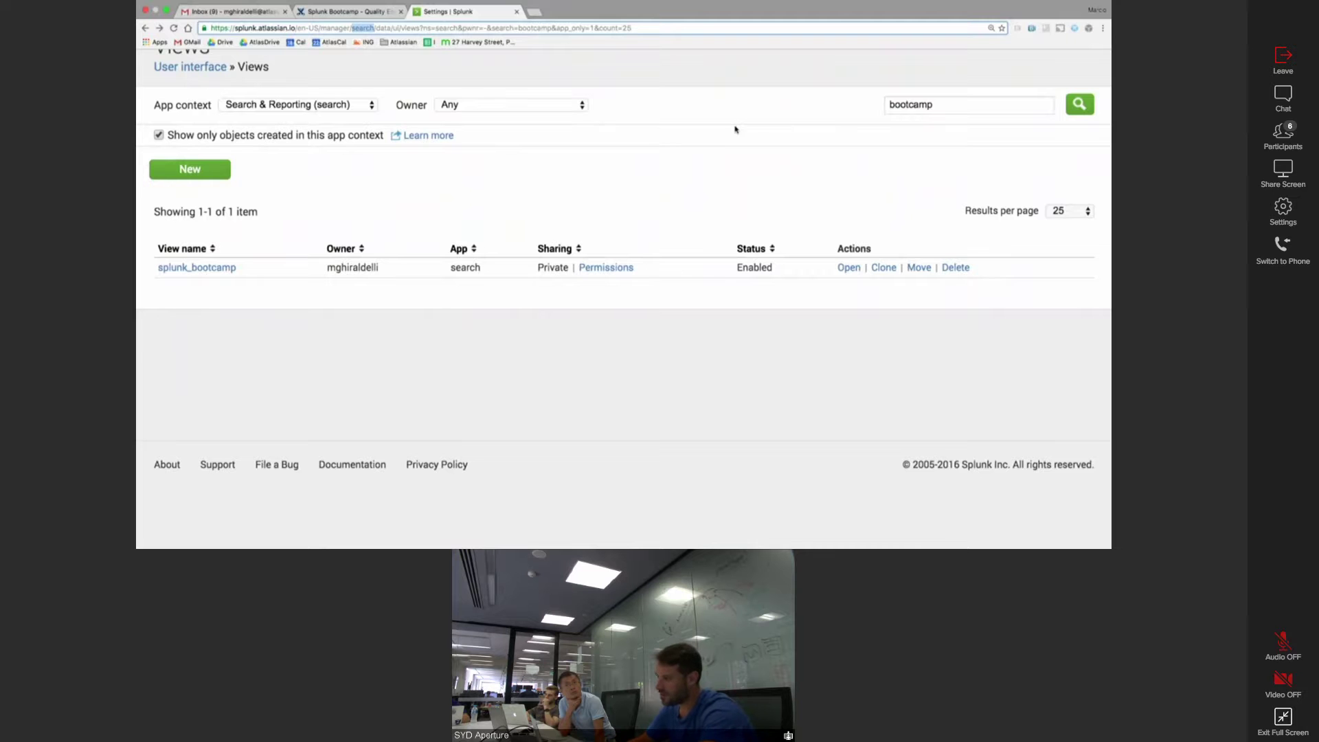
- Open the previous page in a new tab and return through its history to the Splunk Bootcamp dashboard
middle_click(145, 28)
left_click(599, 14)
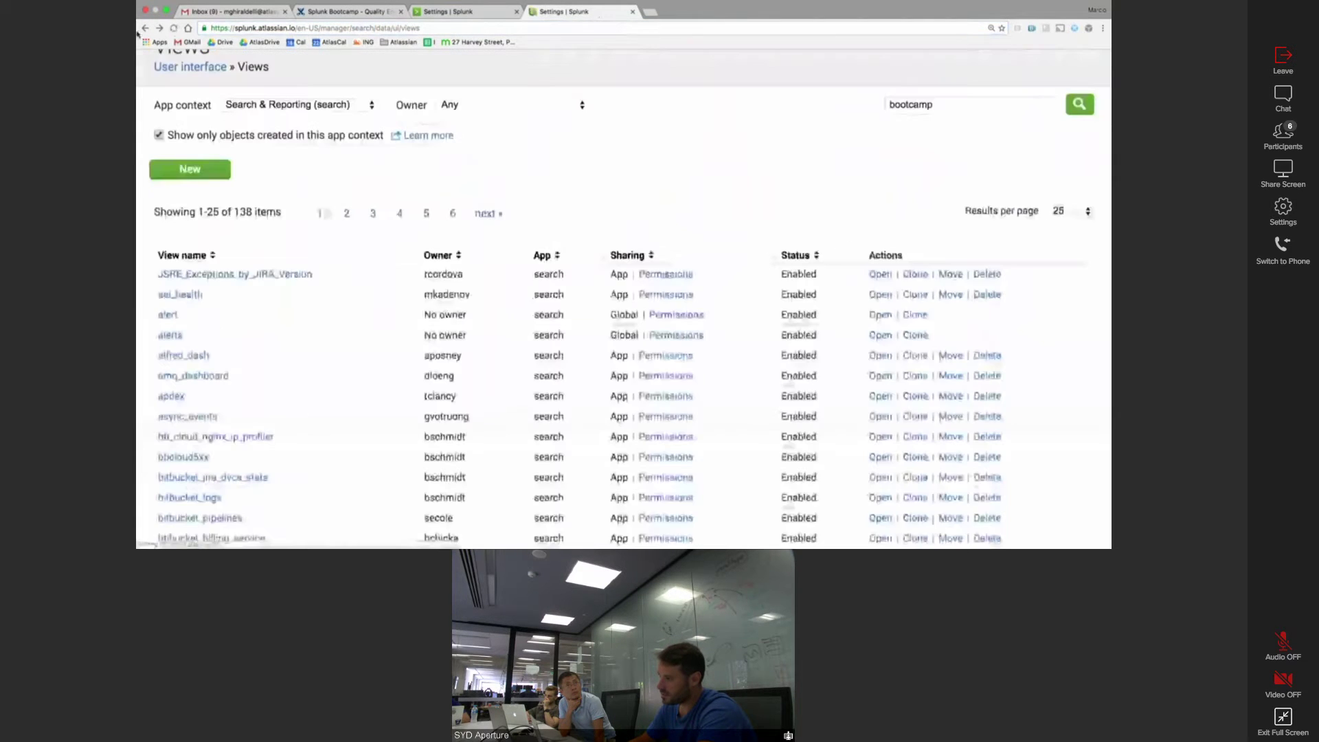
left_click(144, 28)
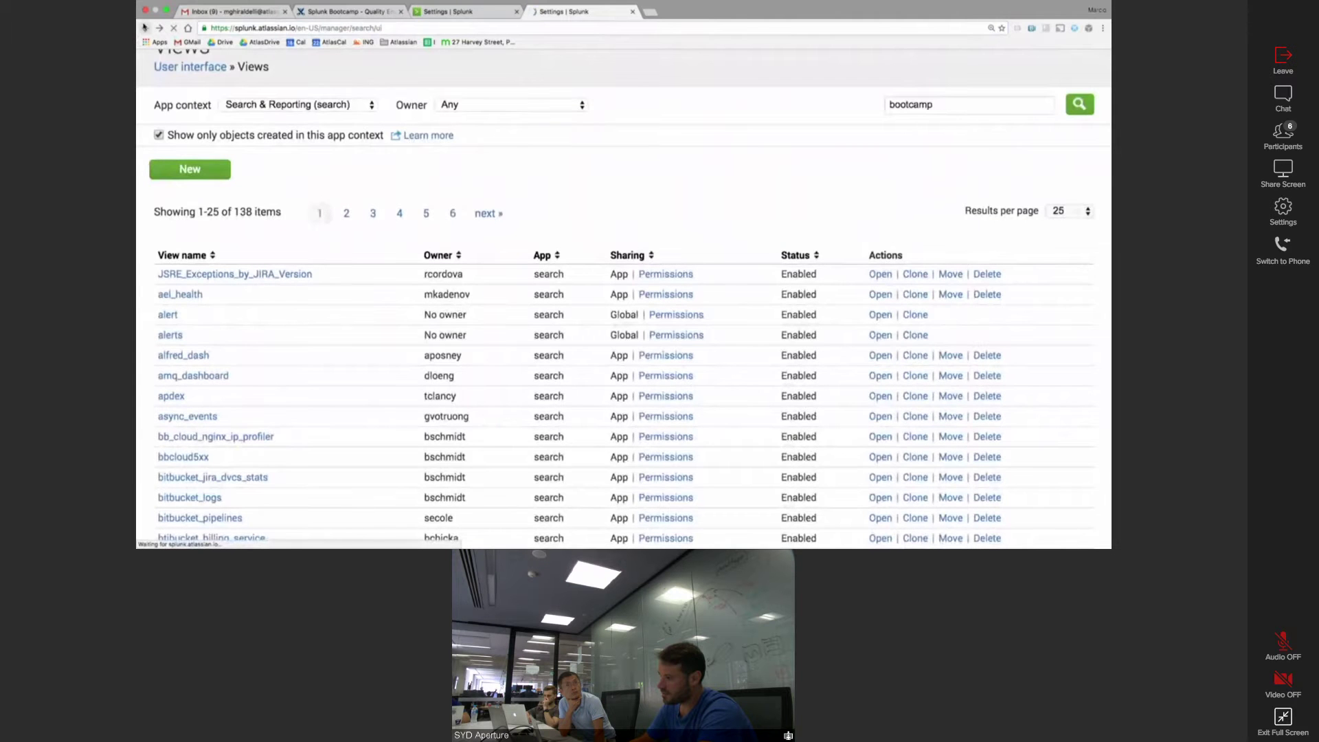
left_click(144, 28)
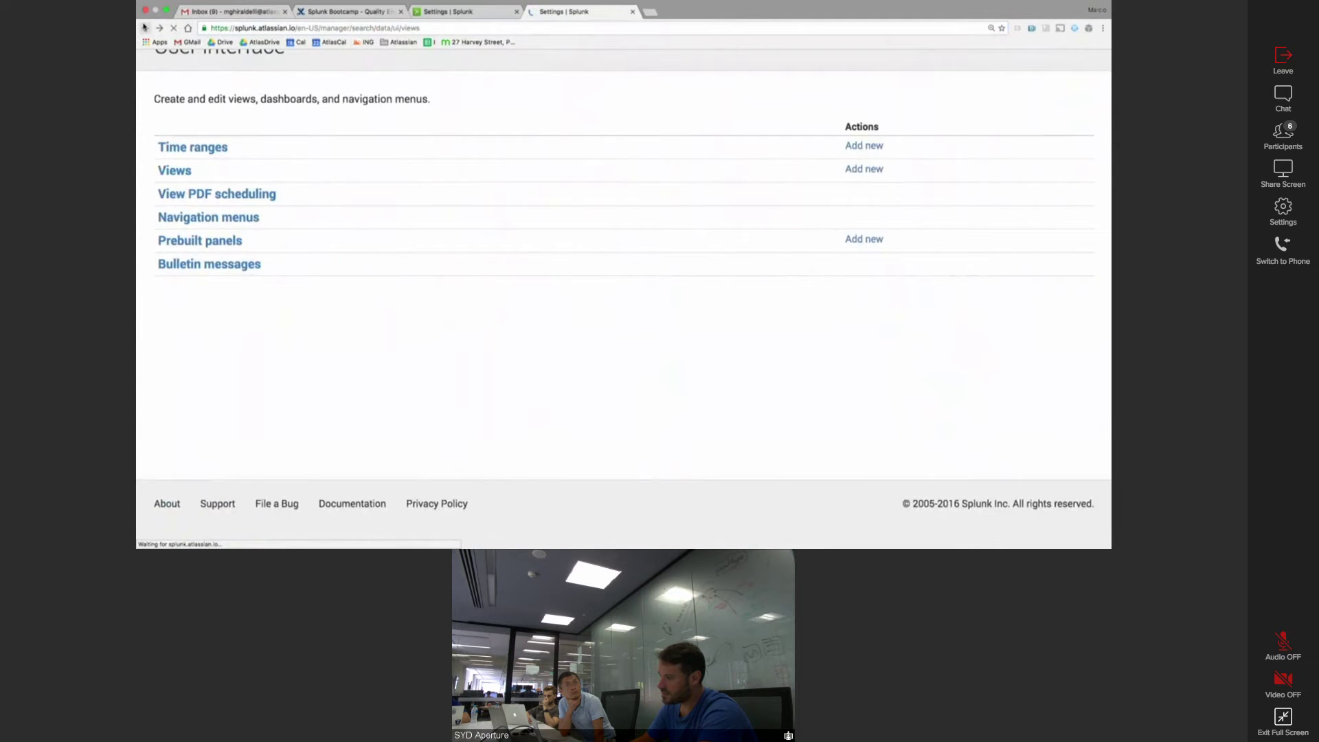
left_click(144, 28)
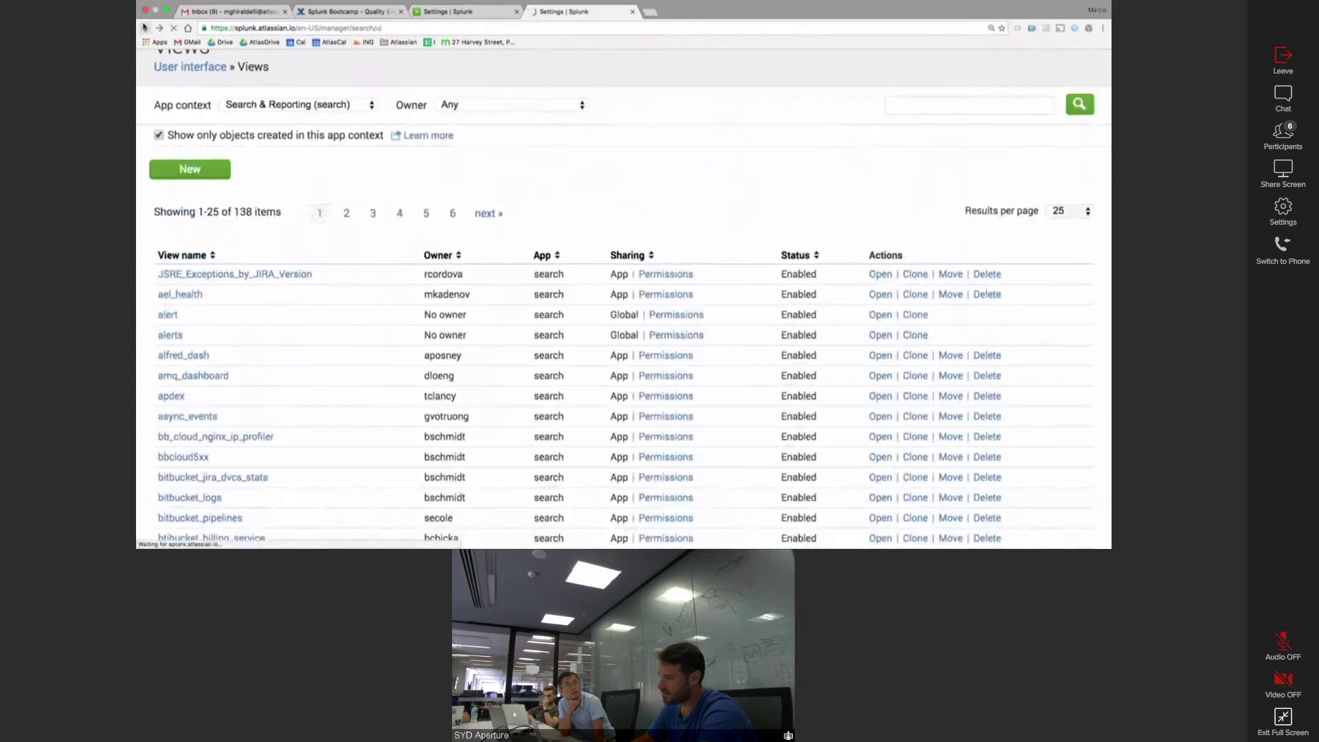
left_click(144, 28)
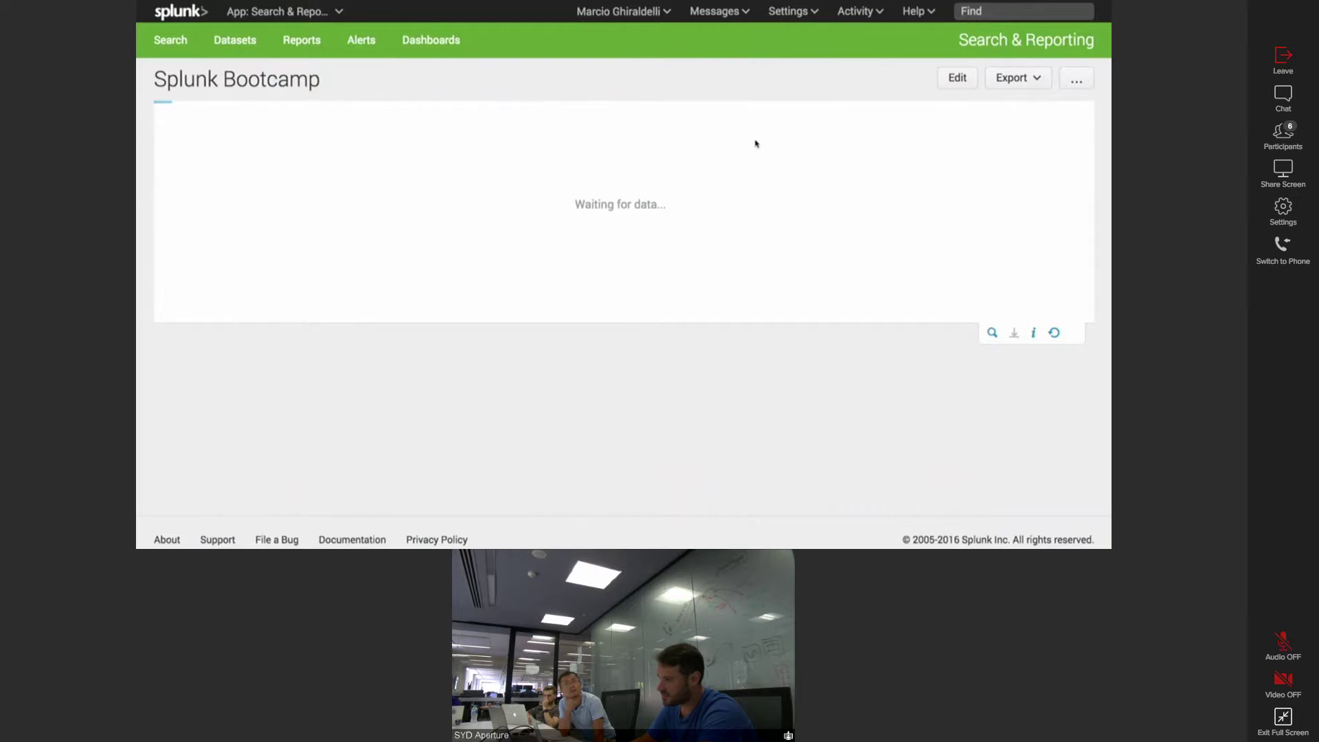
- Edit the Splunk Bootcamp dashboard and title its panel Monarch HTTP Response Errors
mouse_move(749, 286)
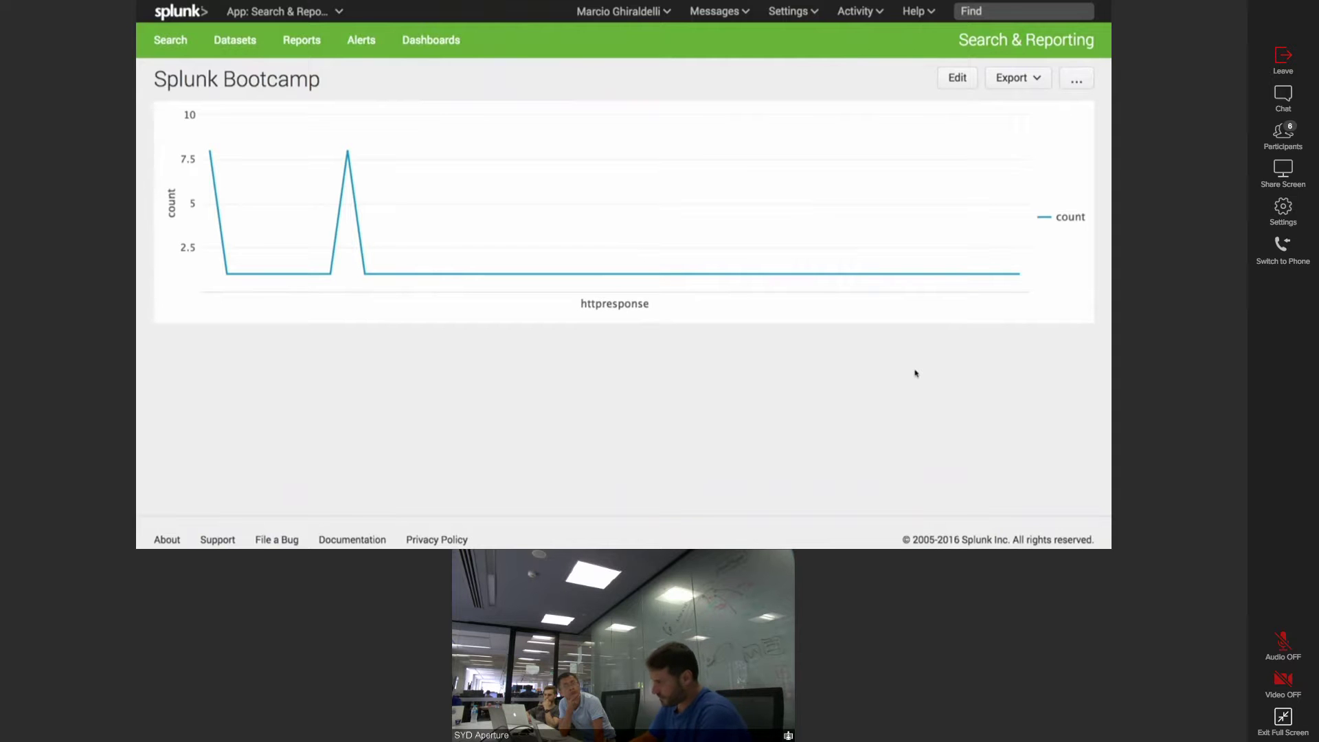
left_click(958, 78)
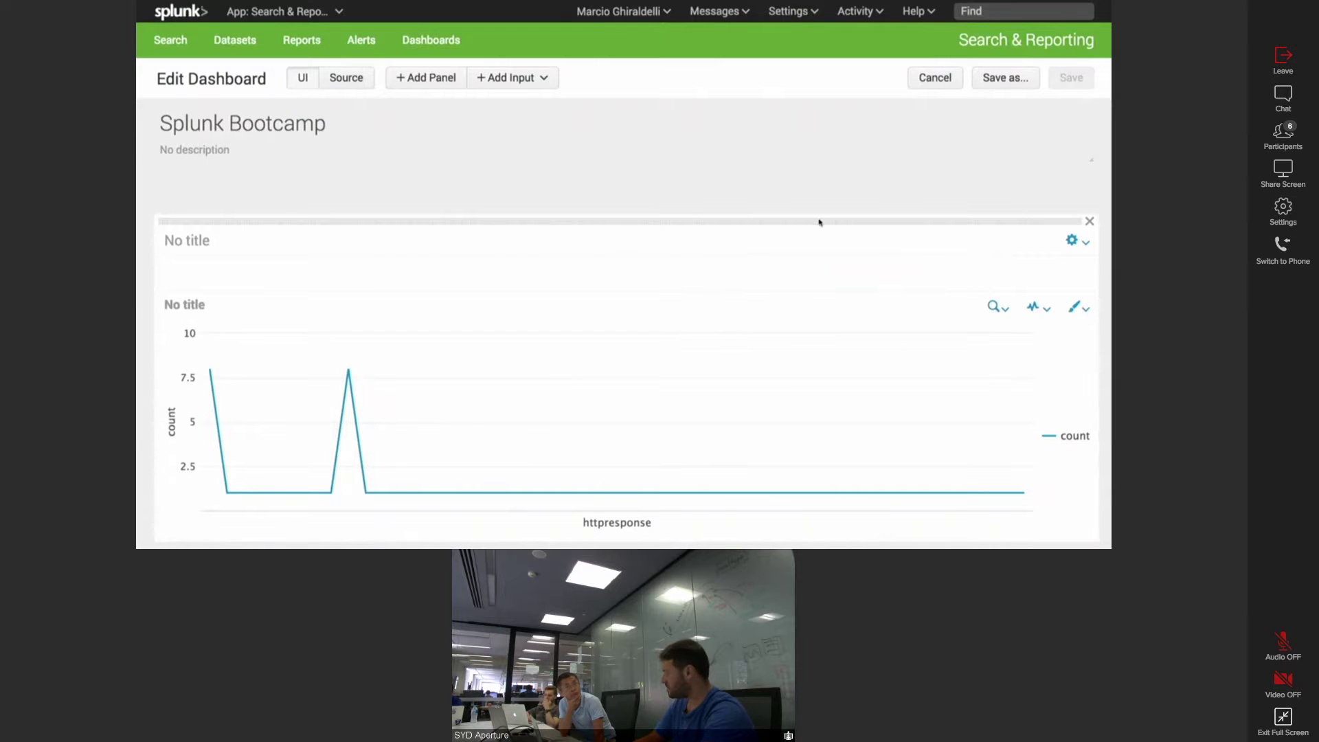
scroll(617, 274, "down", 1)
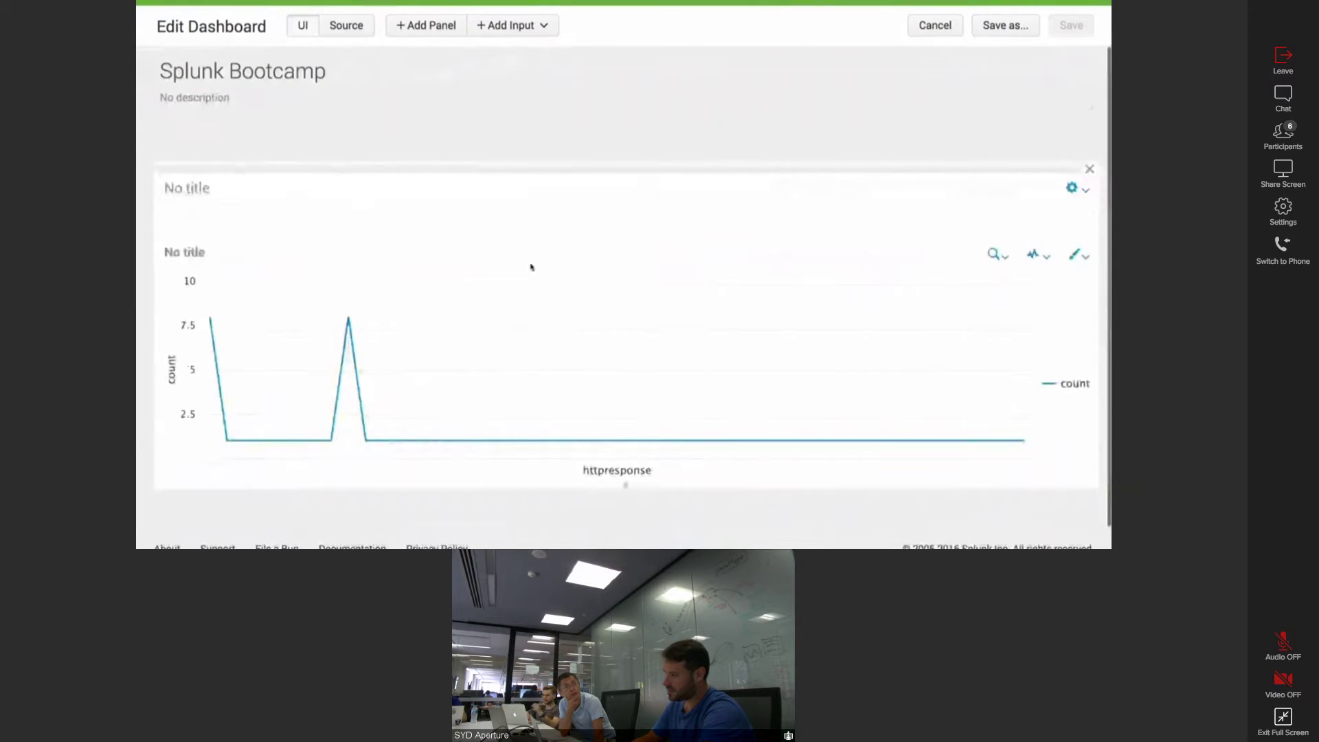
left_click(309, 177)
type("HT")
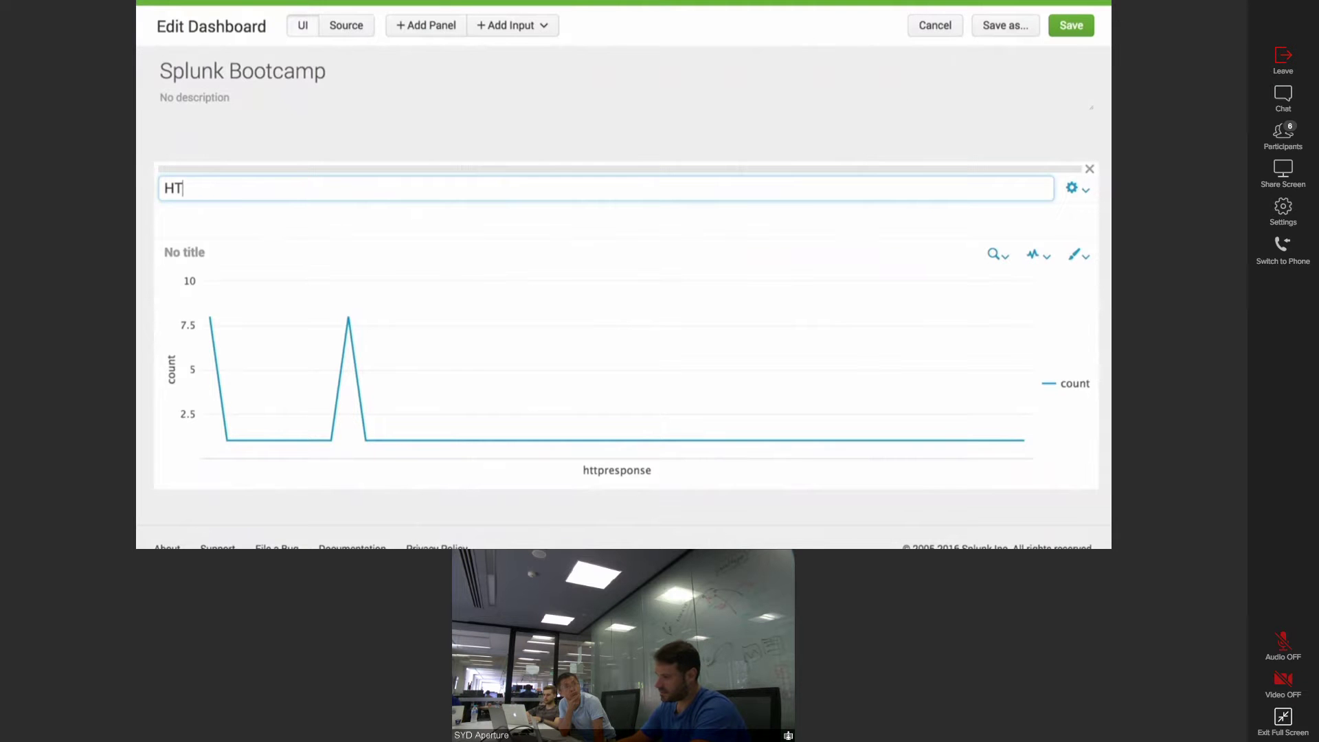
type("Monarch HTTP Response Errors")
left_click(647, 147)
- Review the panel's inline search string and time range settings without applying changes
left_click(991, 259)
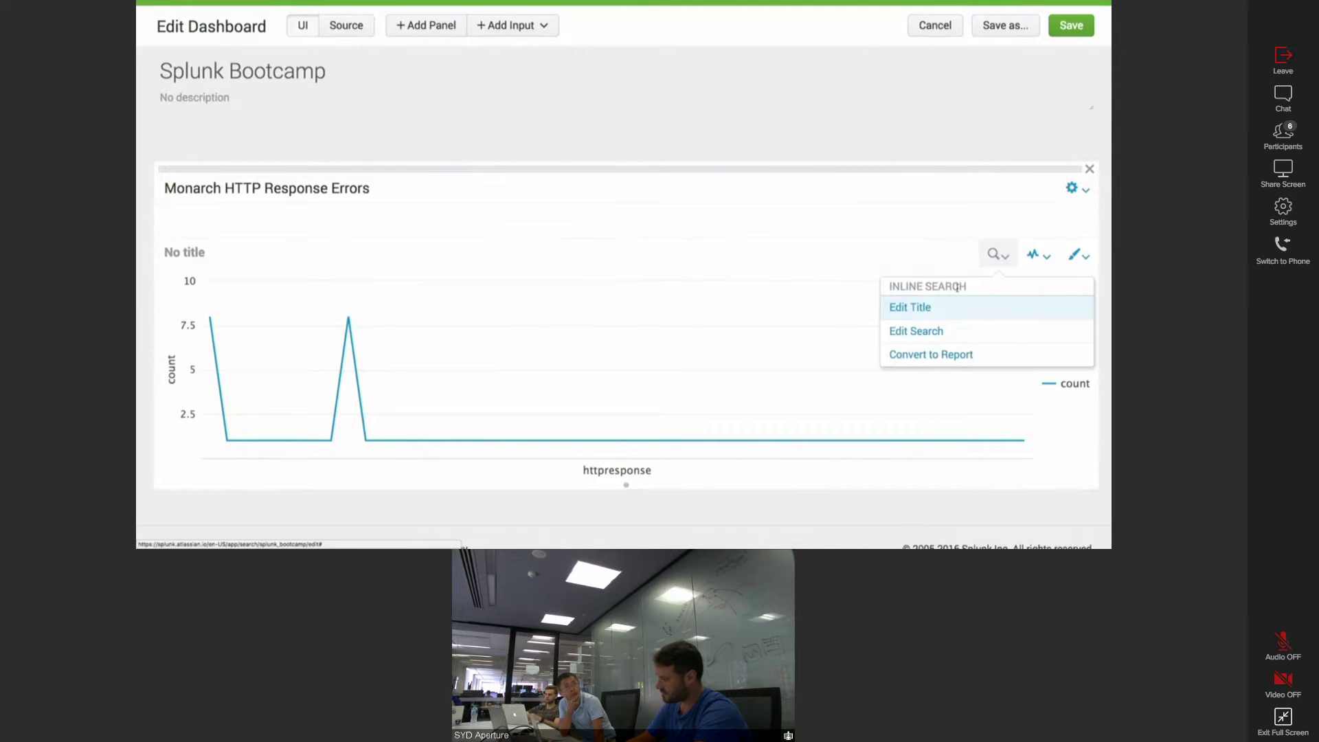
left_click(928, 332)
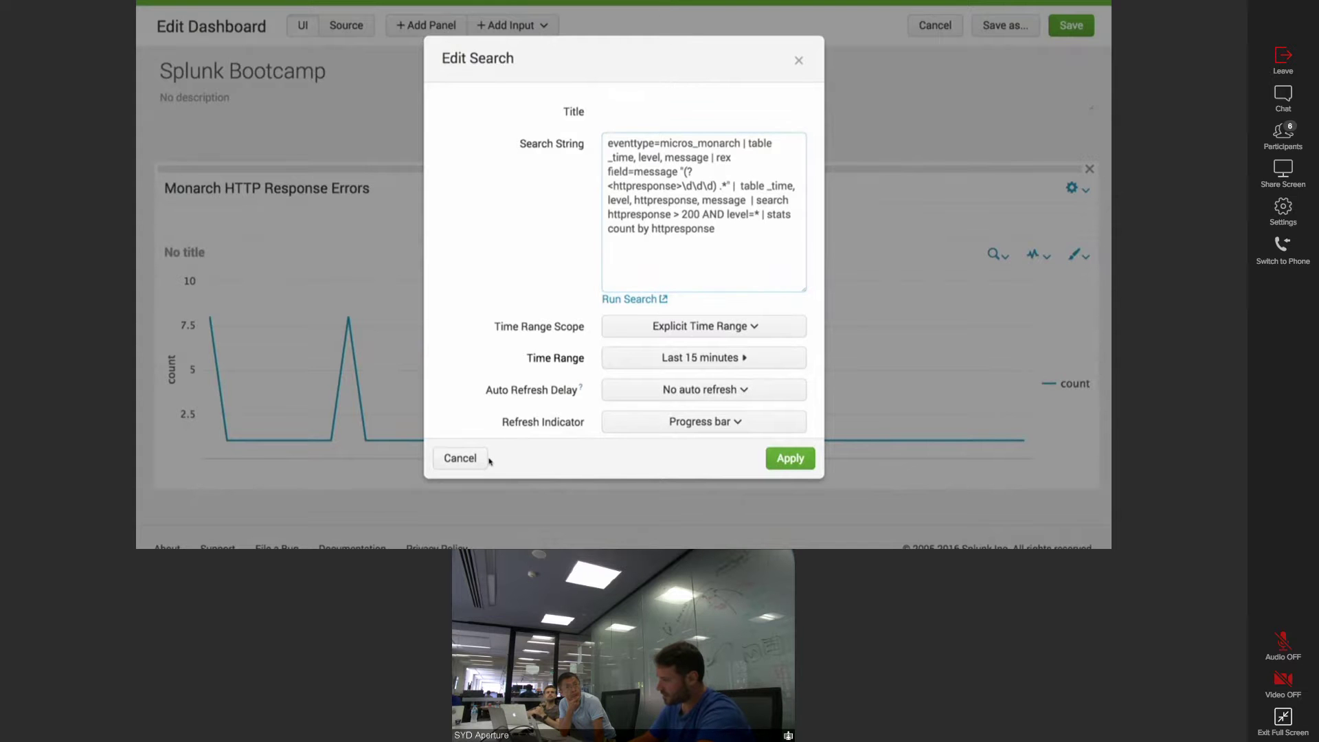
left_click(467, 458)
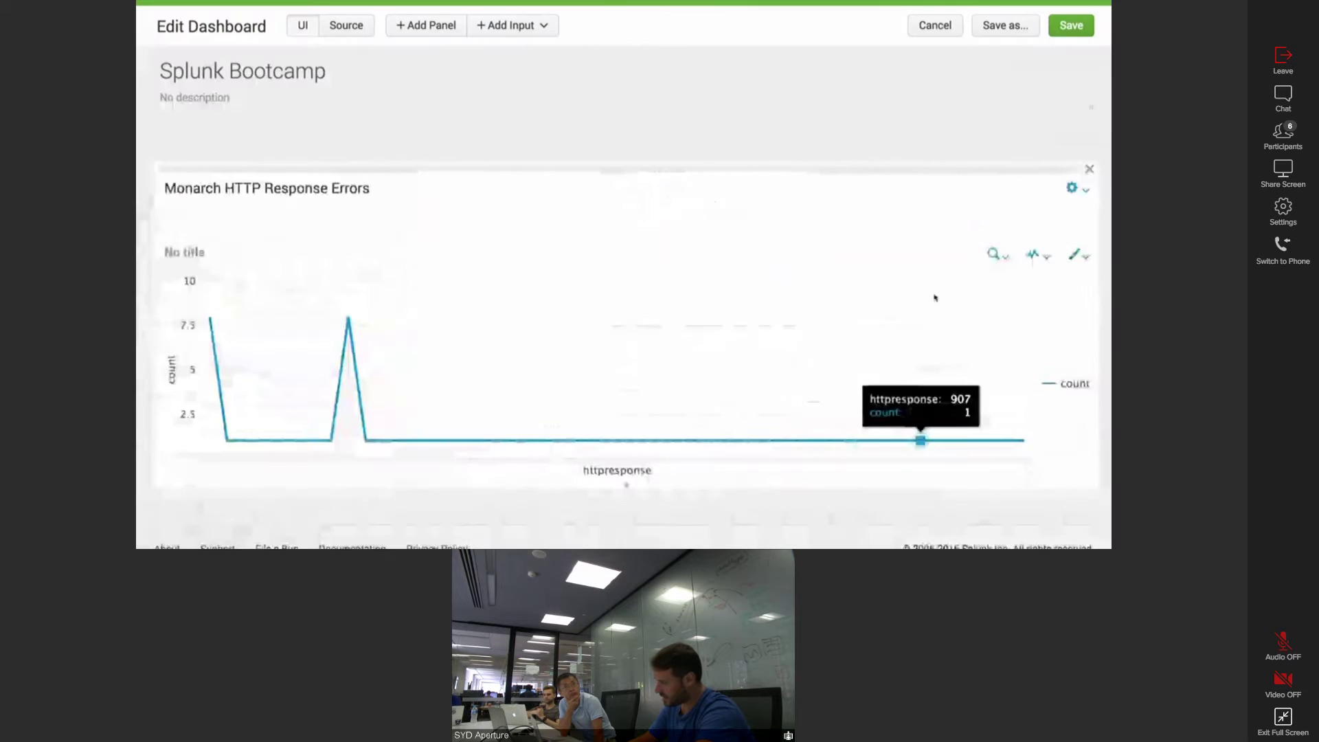
- Try the column chart and the pie chart as the panel's visualization
left_click(1032, 252)
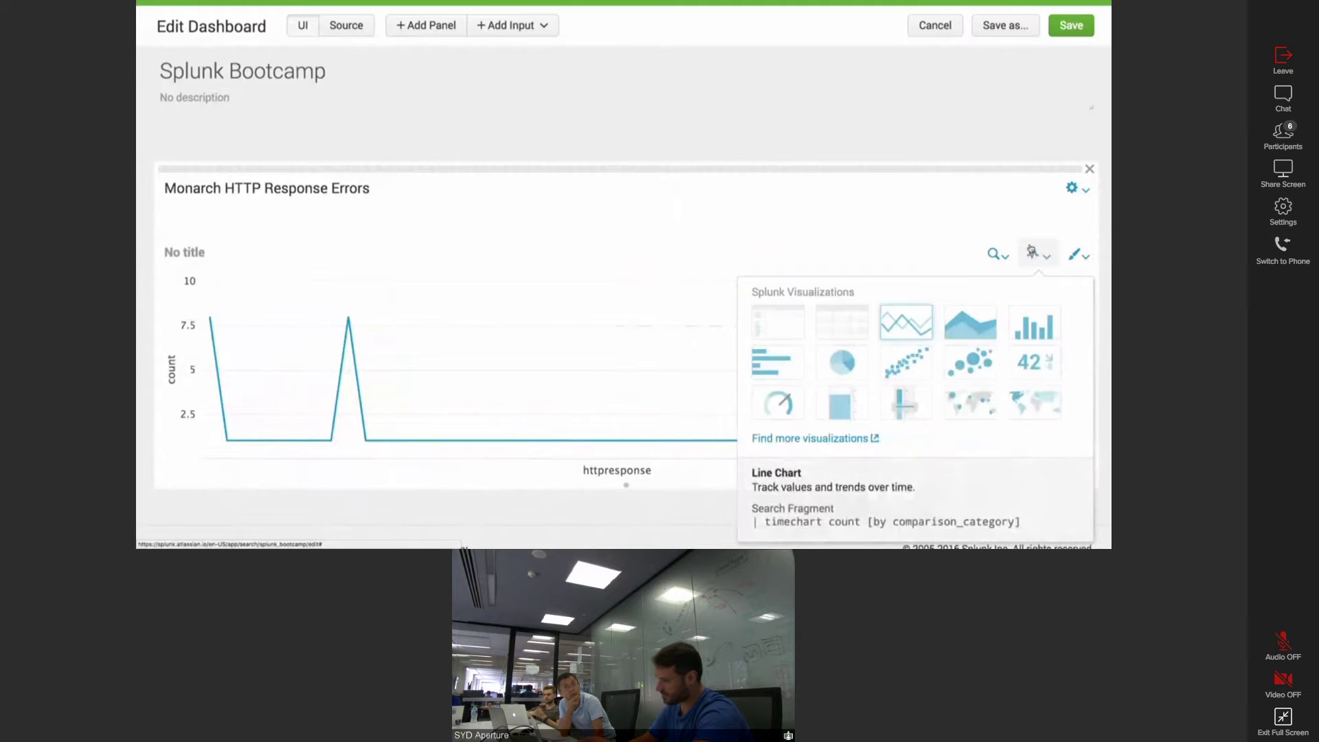
left_click(1034, 322)
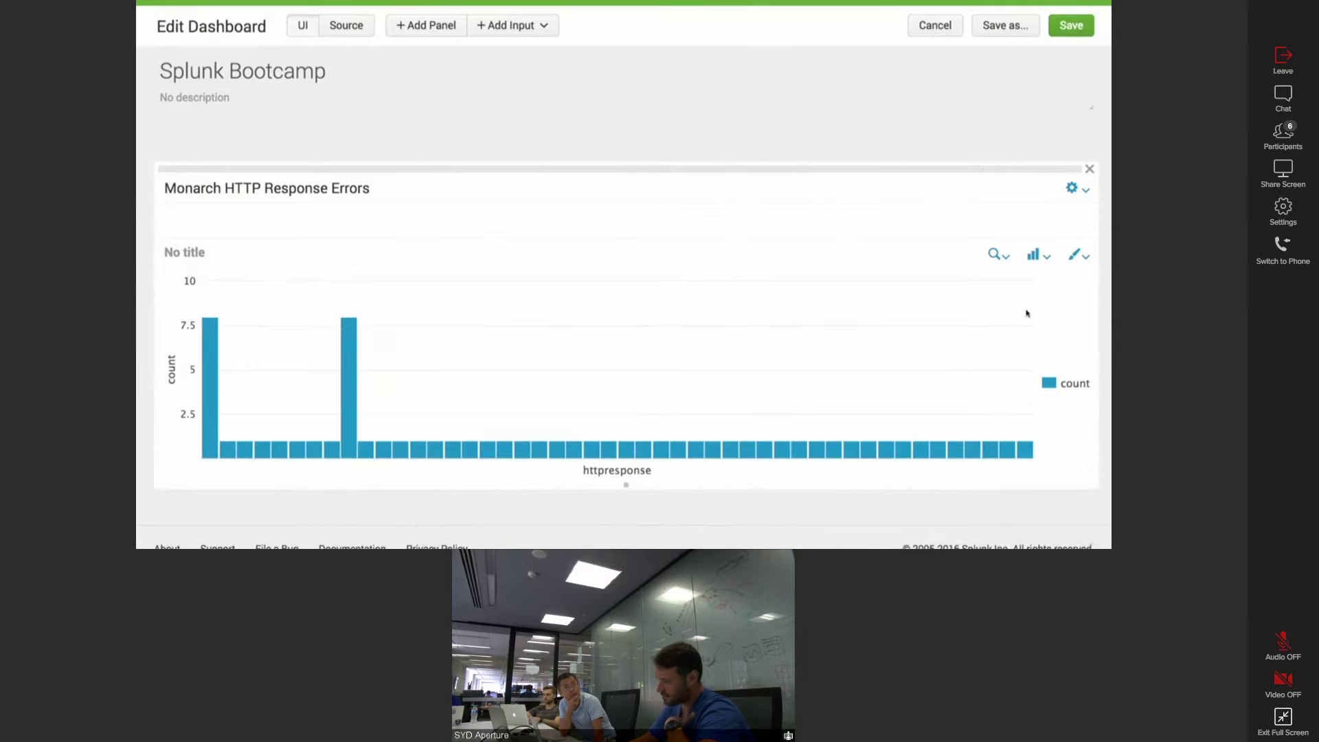
left_click(1035, 256)
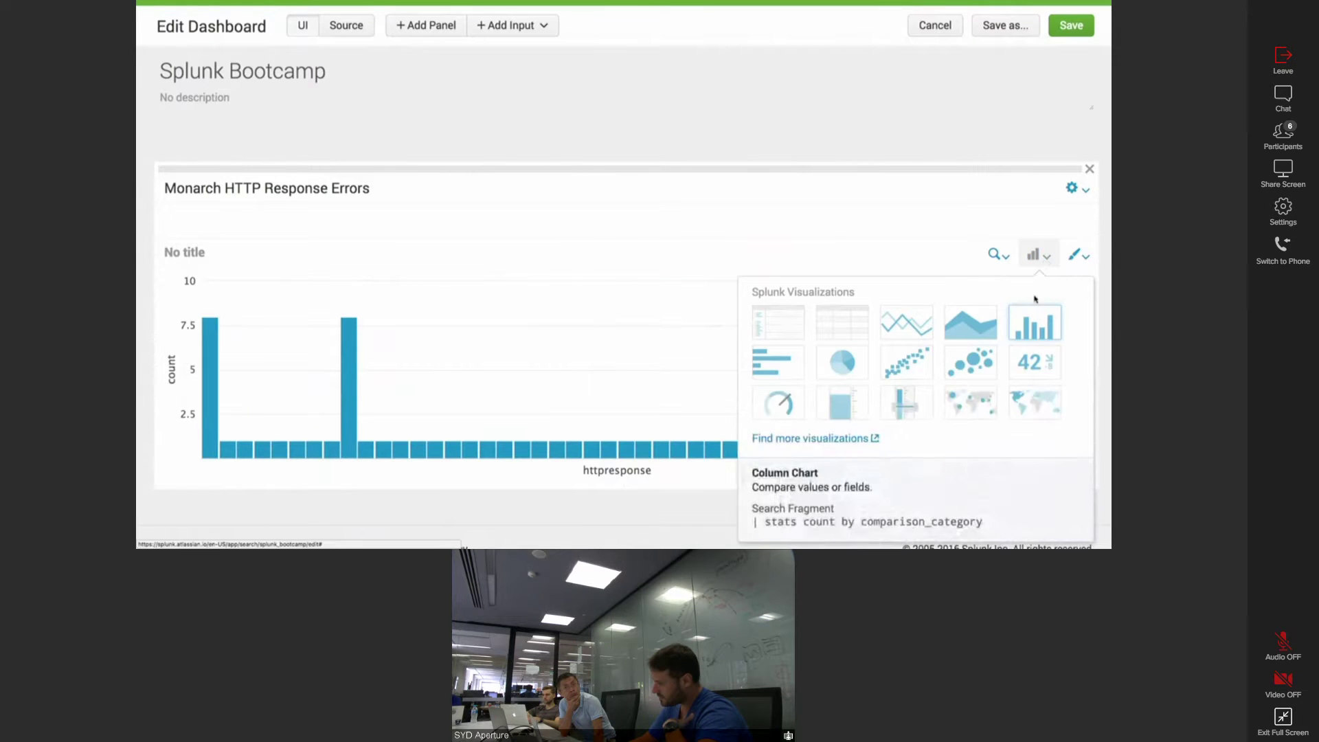
left_click(842, 362)
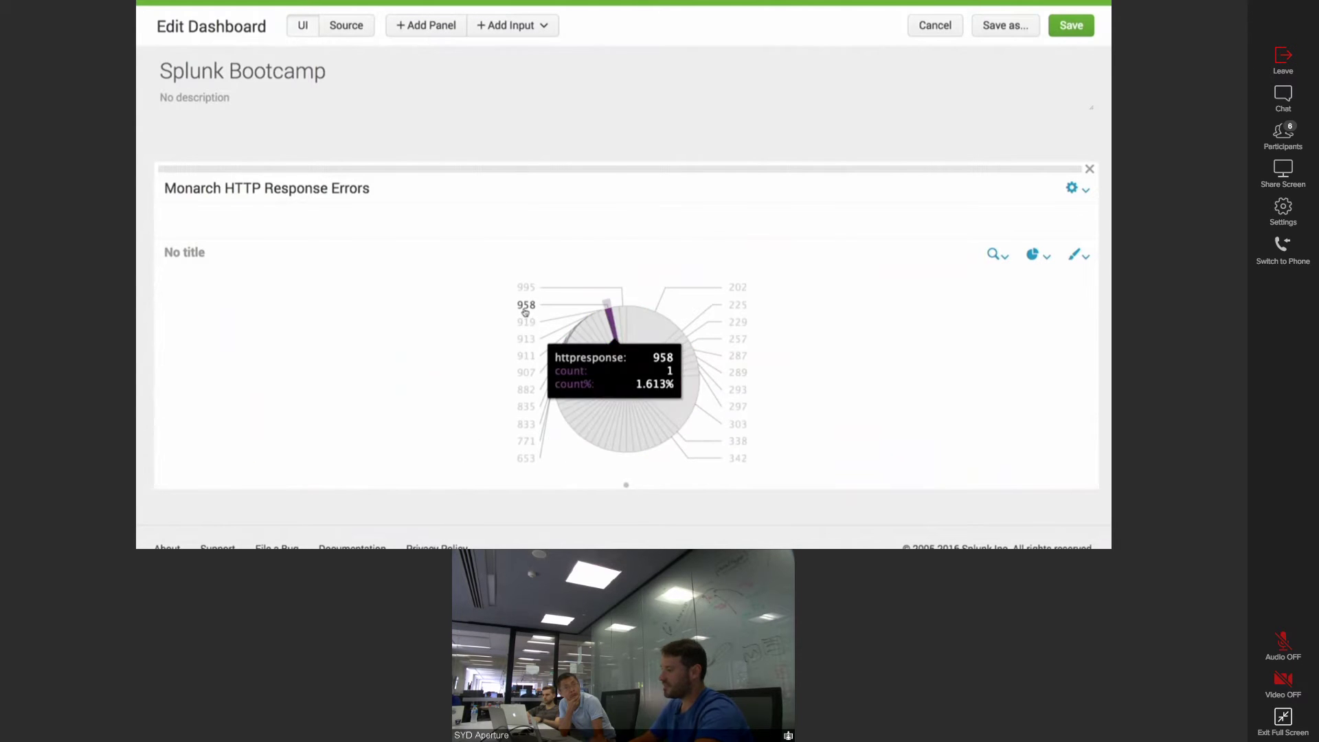
- Anchor the panel search's httpresponse pattern to the message start by adding ^ before \d\d\d, and apply the change
left_click(997, 255)
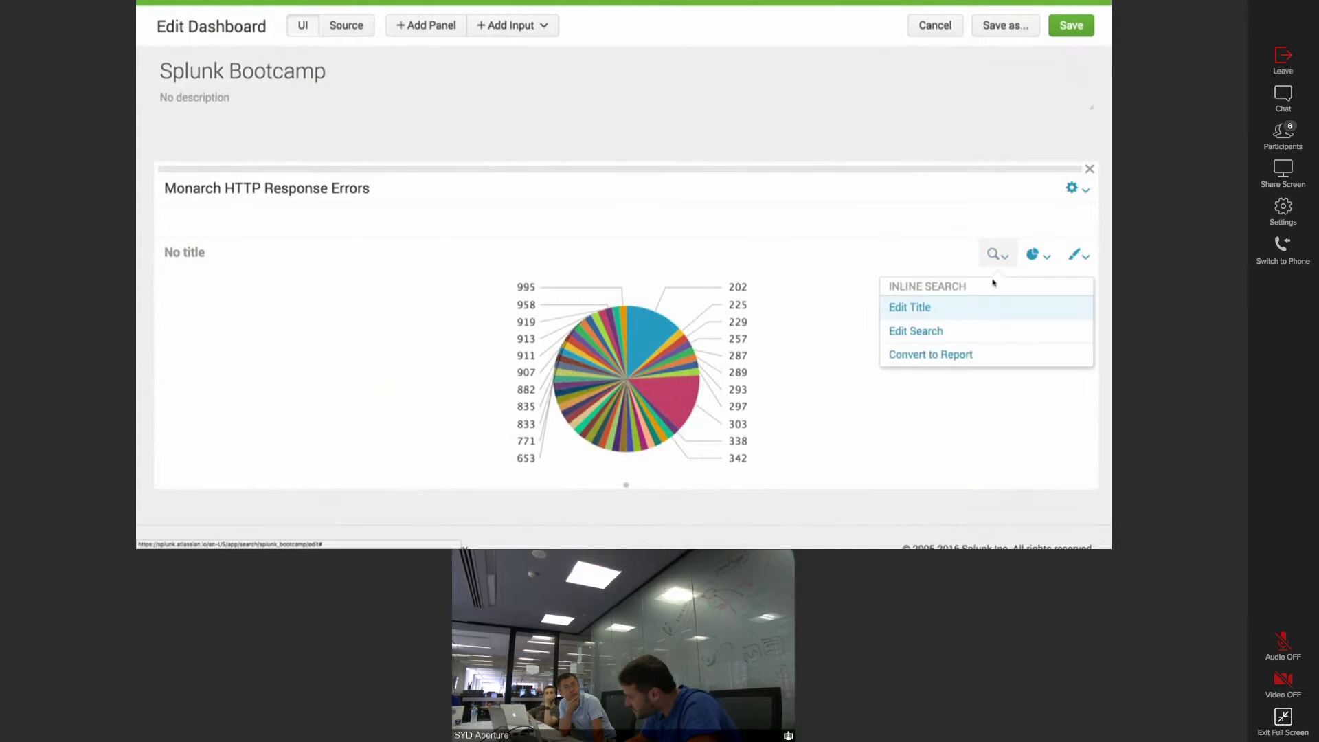
left_click(958, 333)
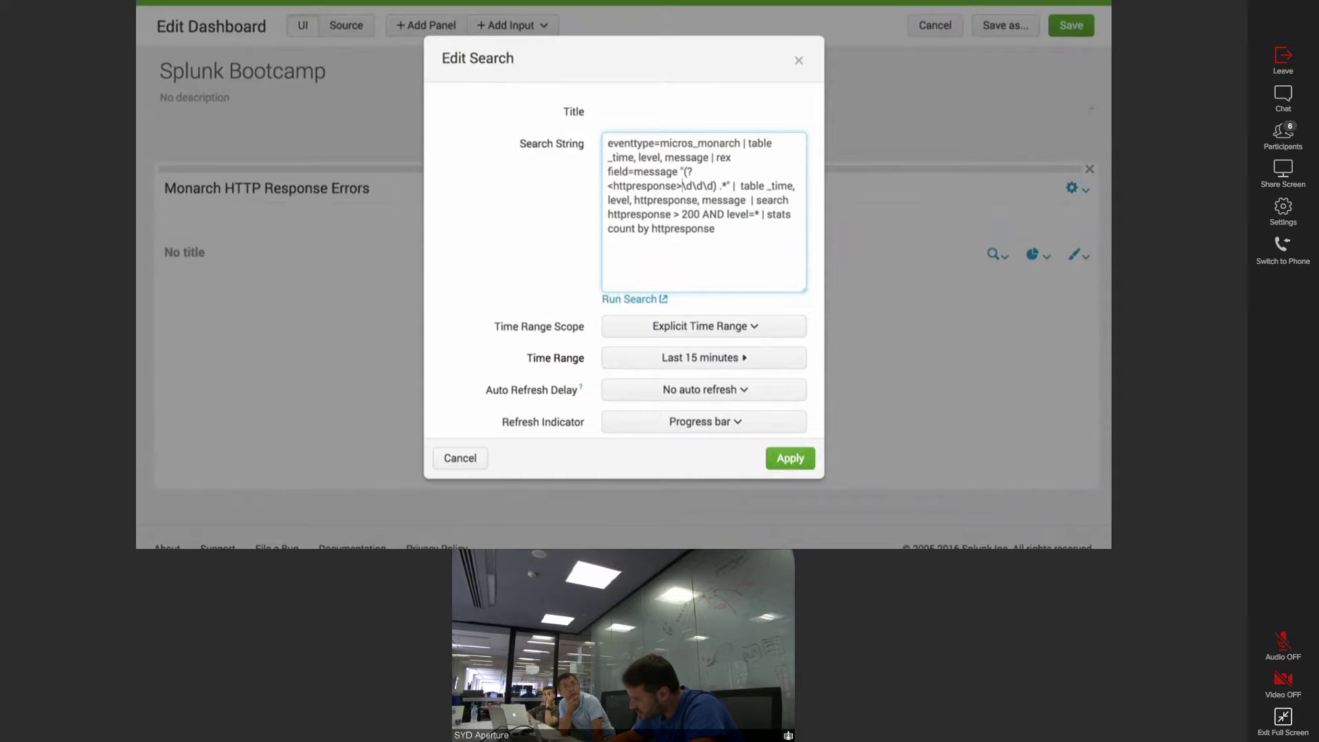
left_click(785, 465)
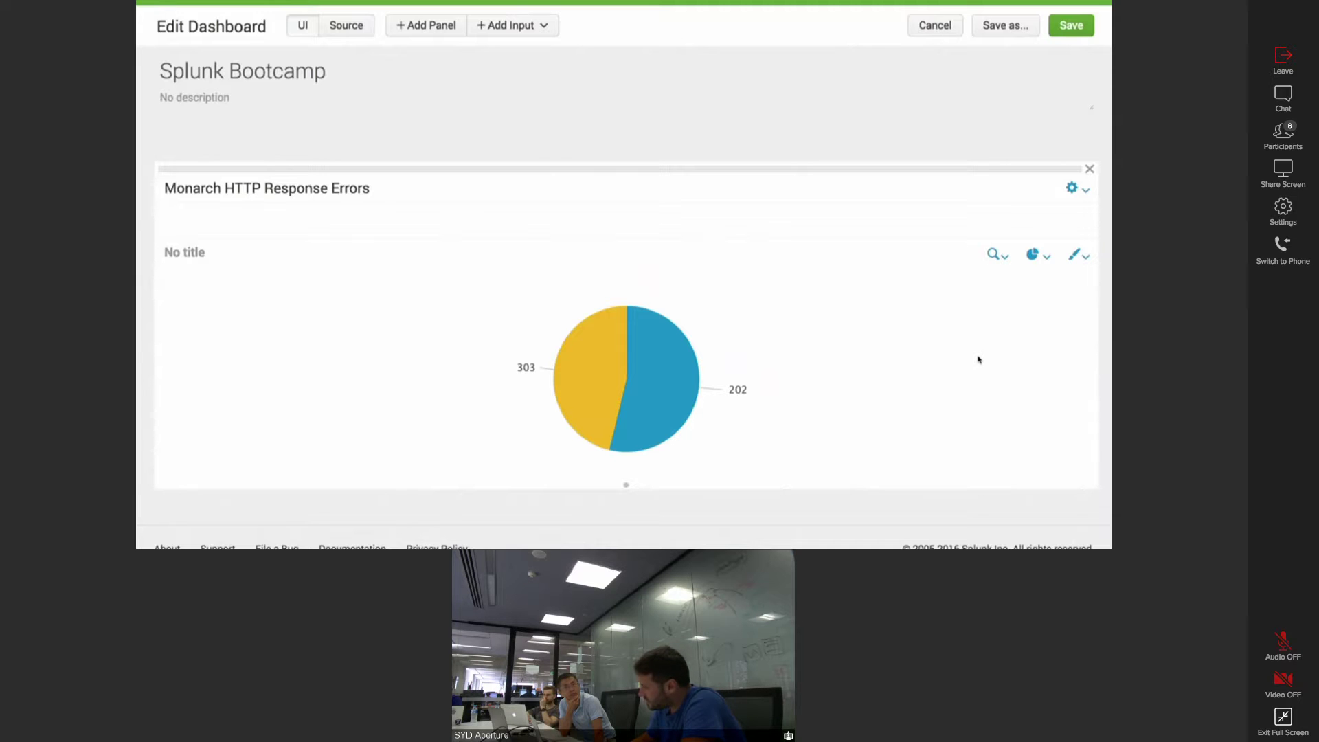
- Review the pie chart's minimum size and drilldown format options
left_click(1088, 259)
left_click(761, 341)
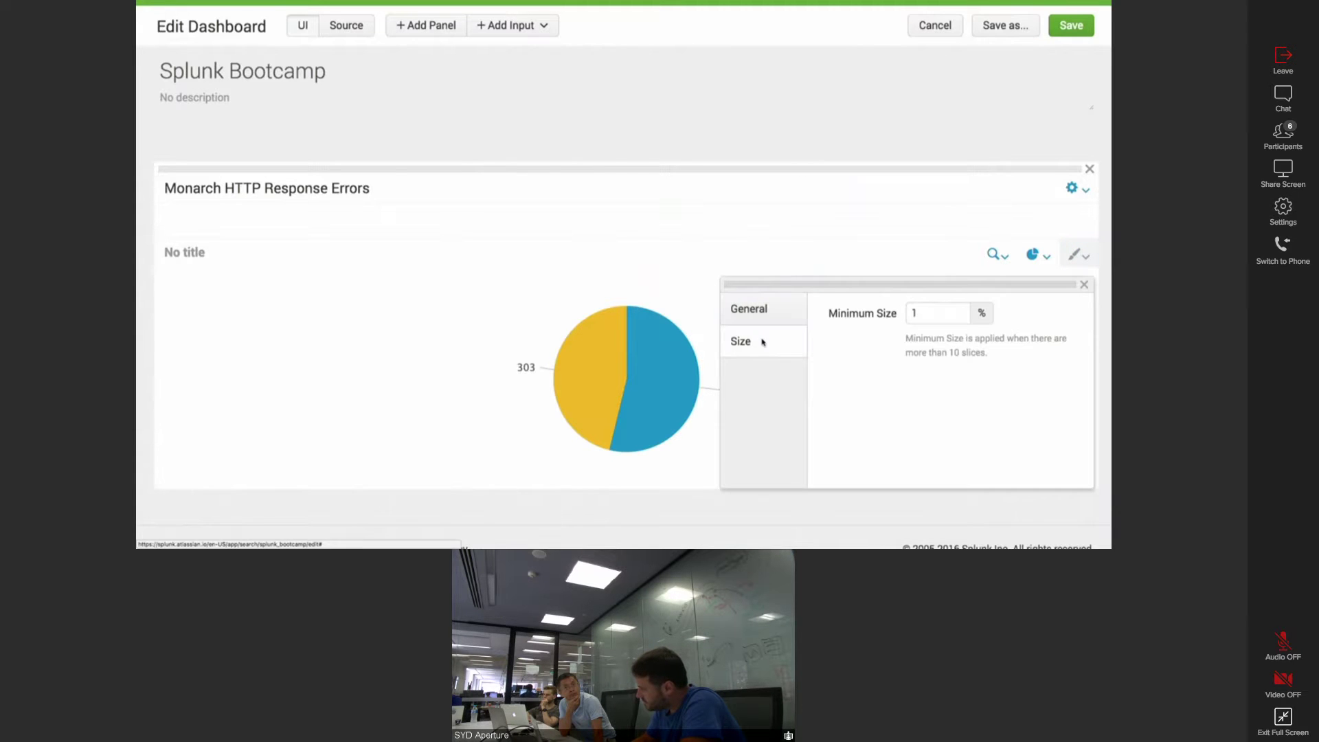
left_click(755, 310)
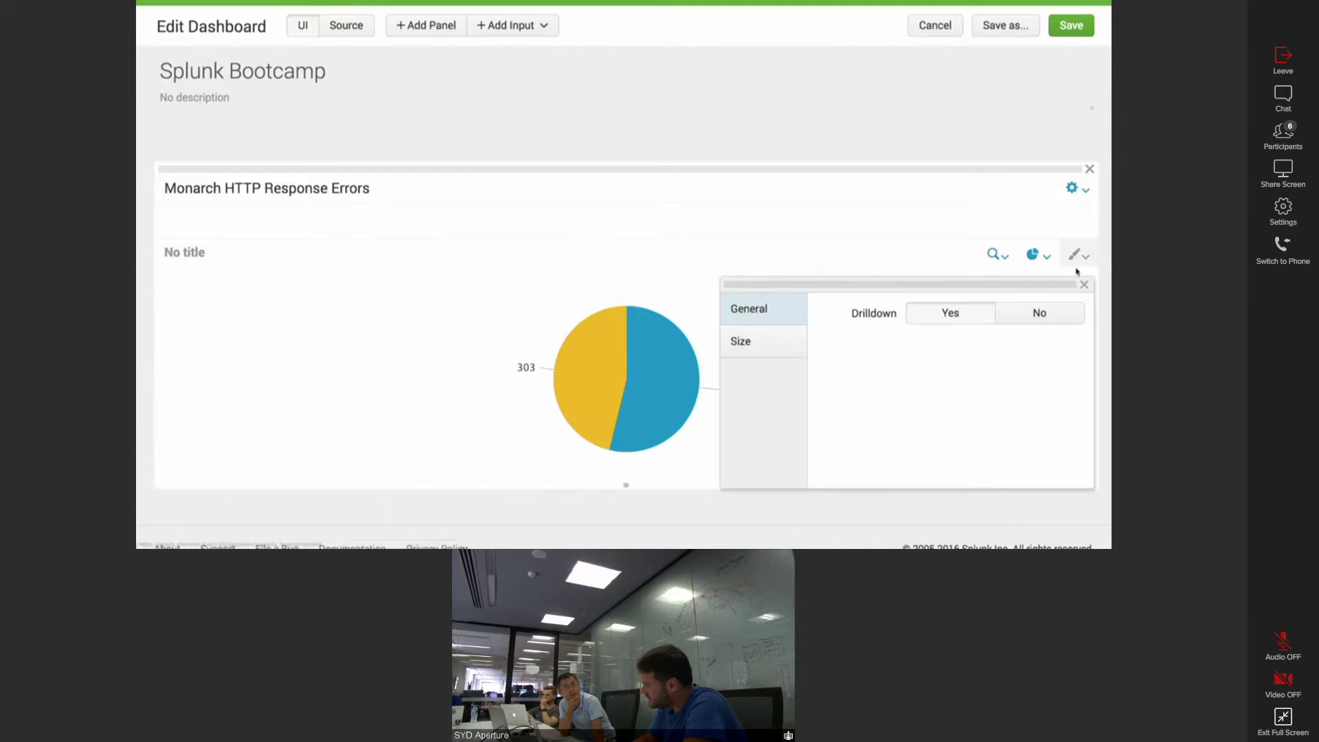
- Preview the panel as an area chart and switch it to a column chart
left_click(1035, 256)
left_click(974, 322)
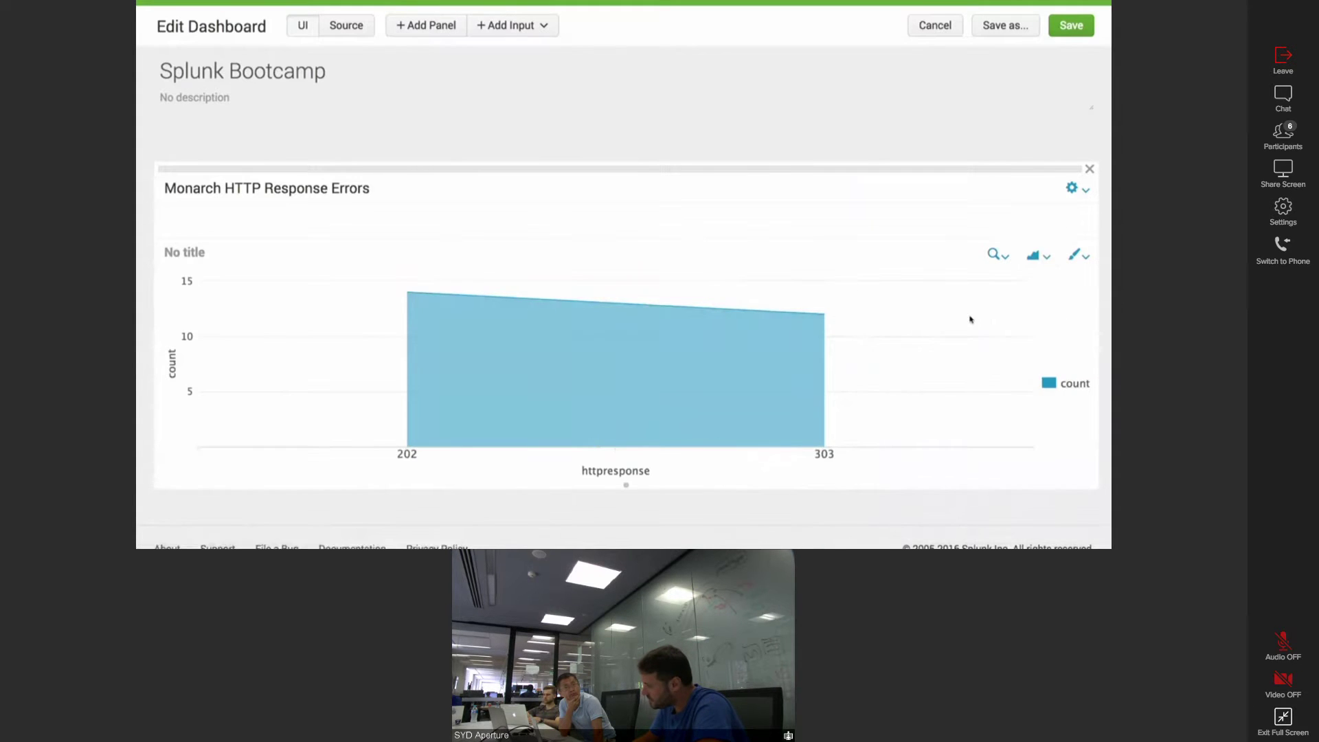
left_click(1030, 256)
left_click(1035, 324)
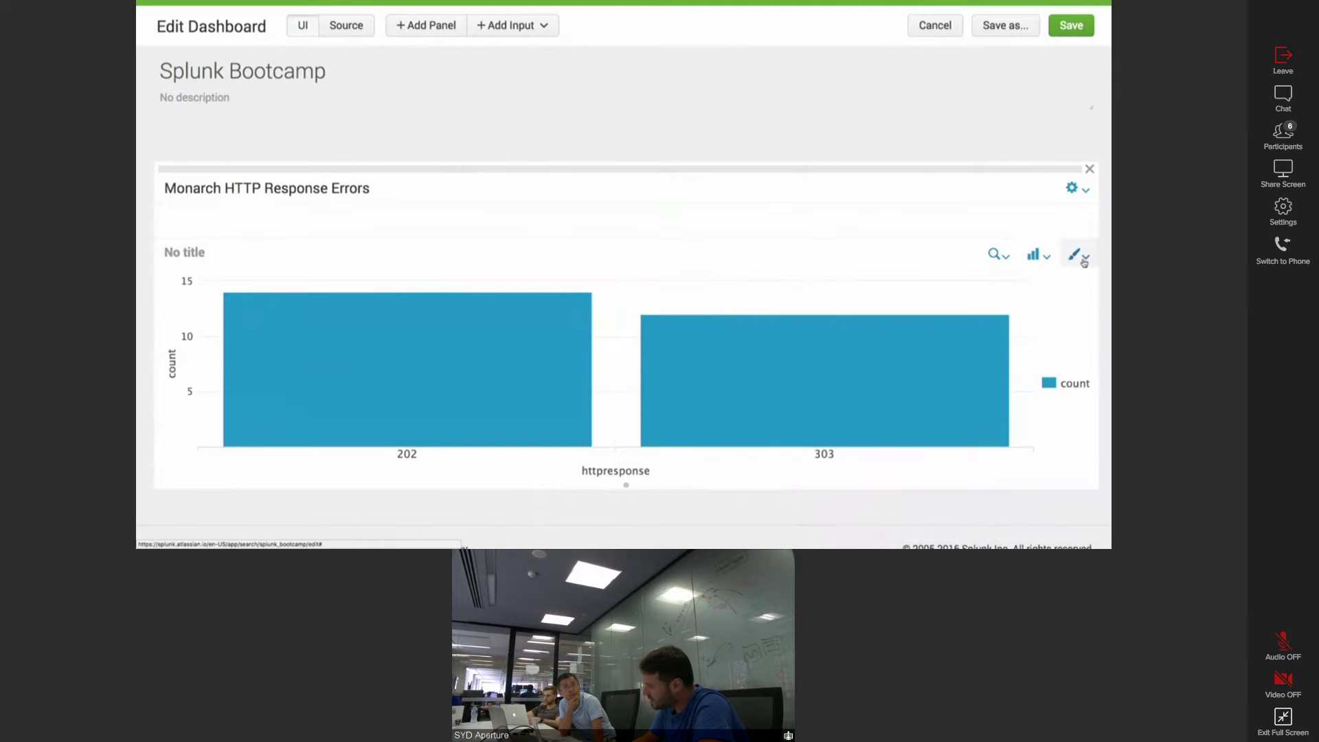
- Review the column chart's format options for stack mode, chart overlay and legend
left_click(1083, 259)
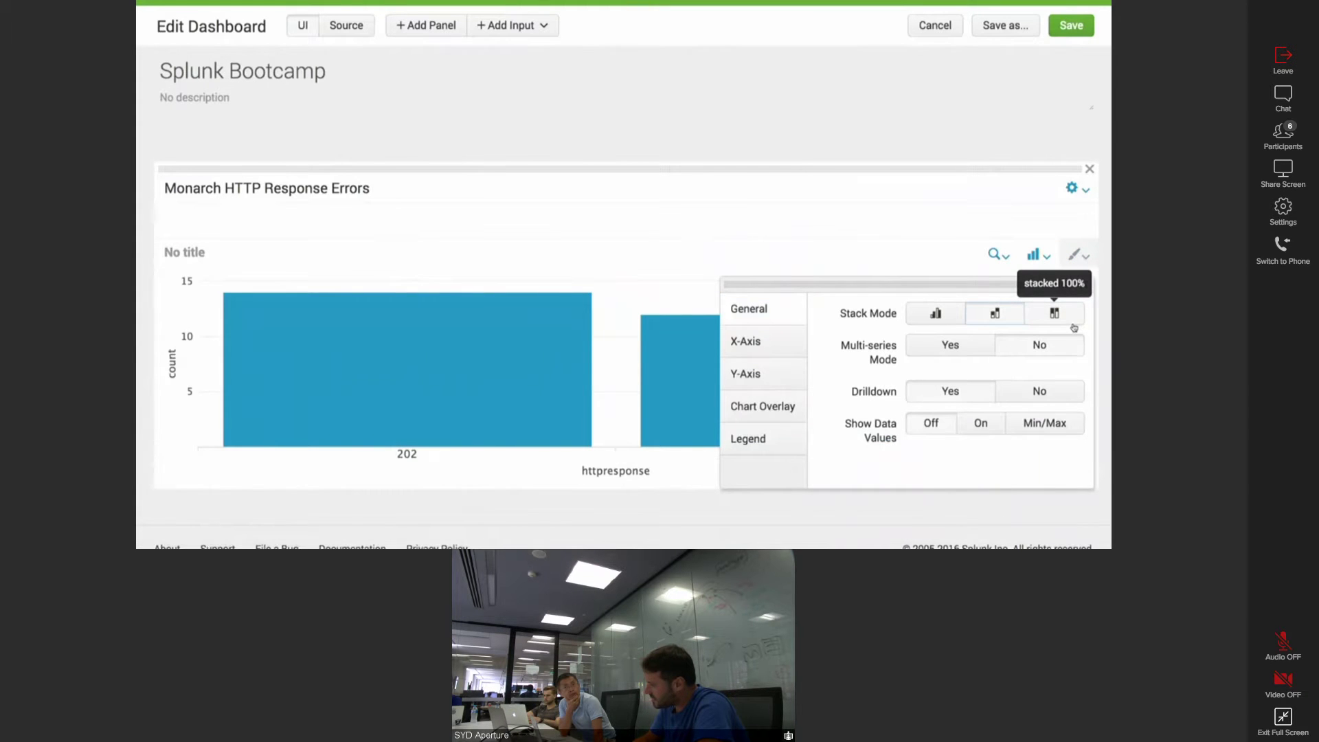
left_click(1009, 319)
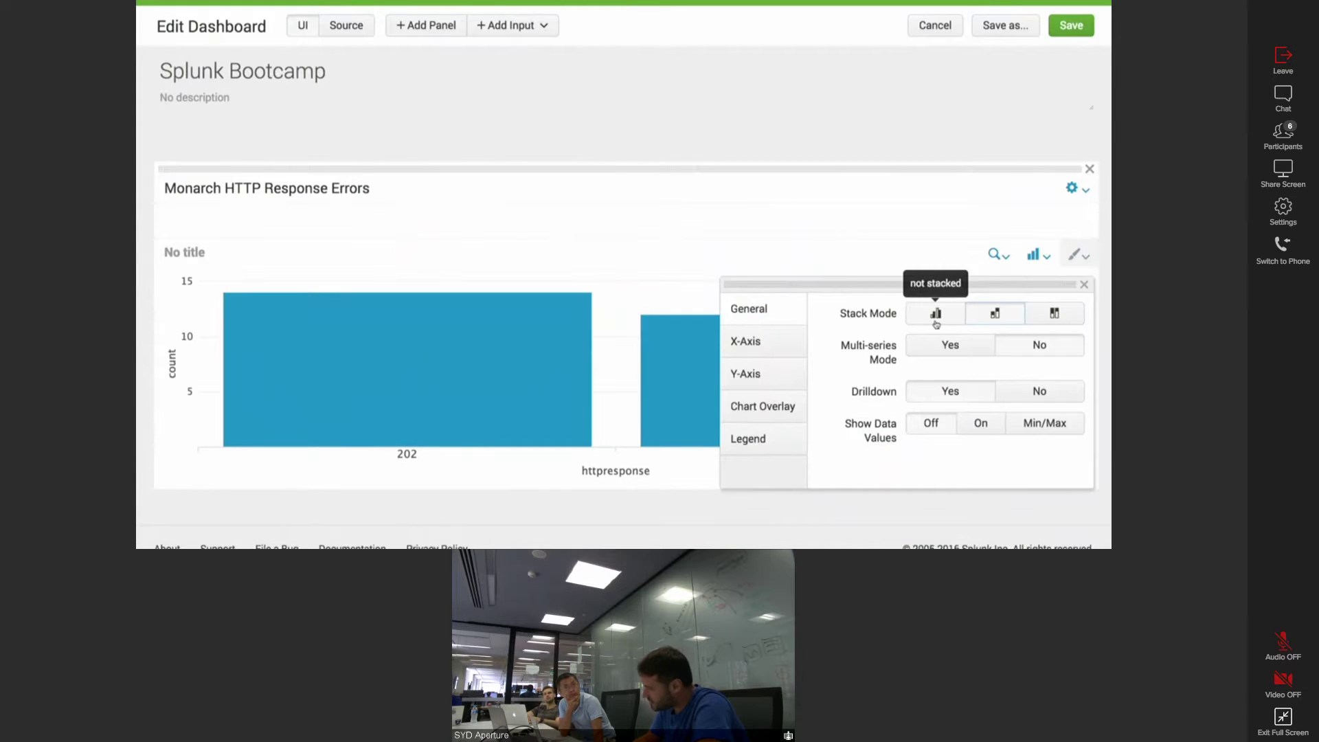
left_click(782, 418)
left_click(770, 444)
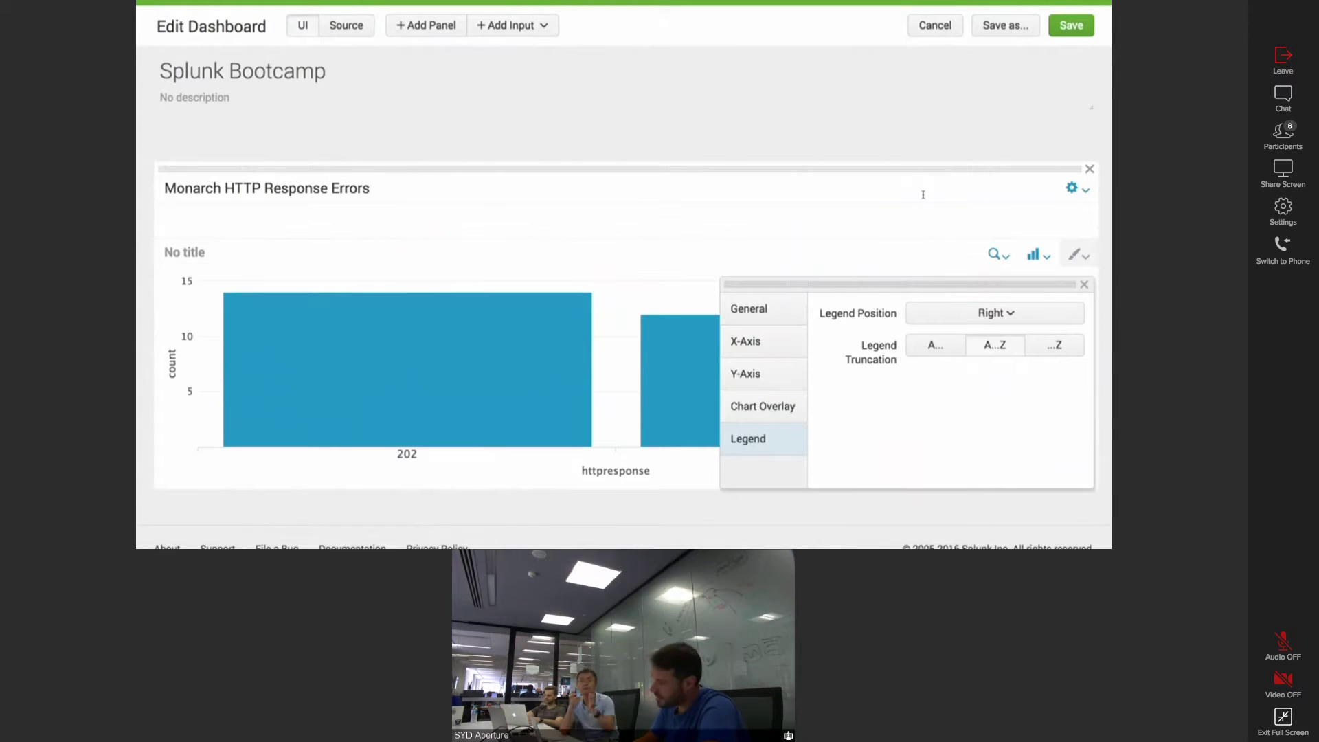
left_click(935, 158)
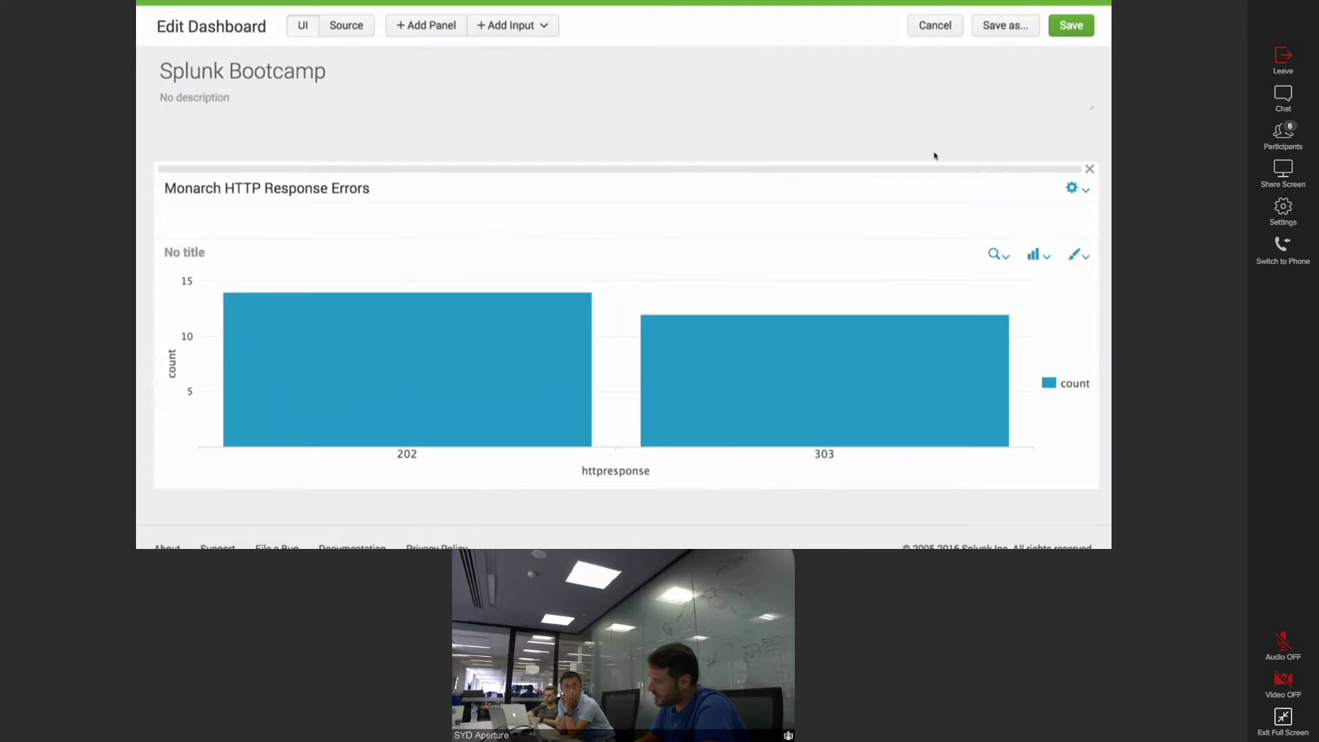
- Save the dashboard edits and inspect the 303 column in the saved panel
left_click(1071, 26)
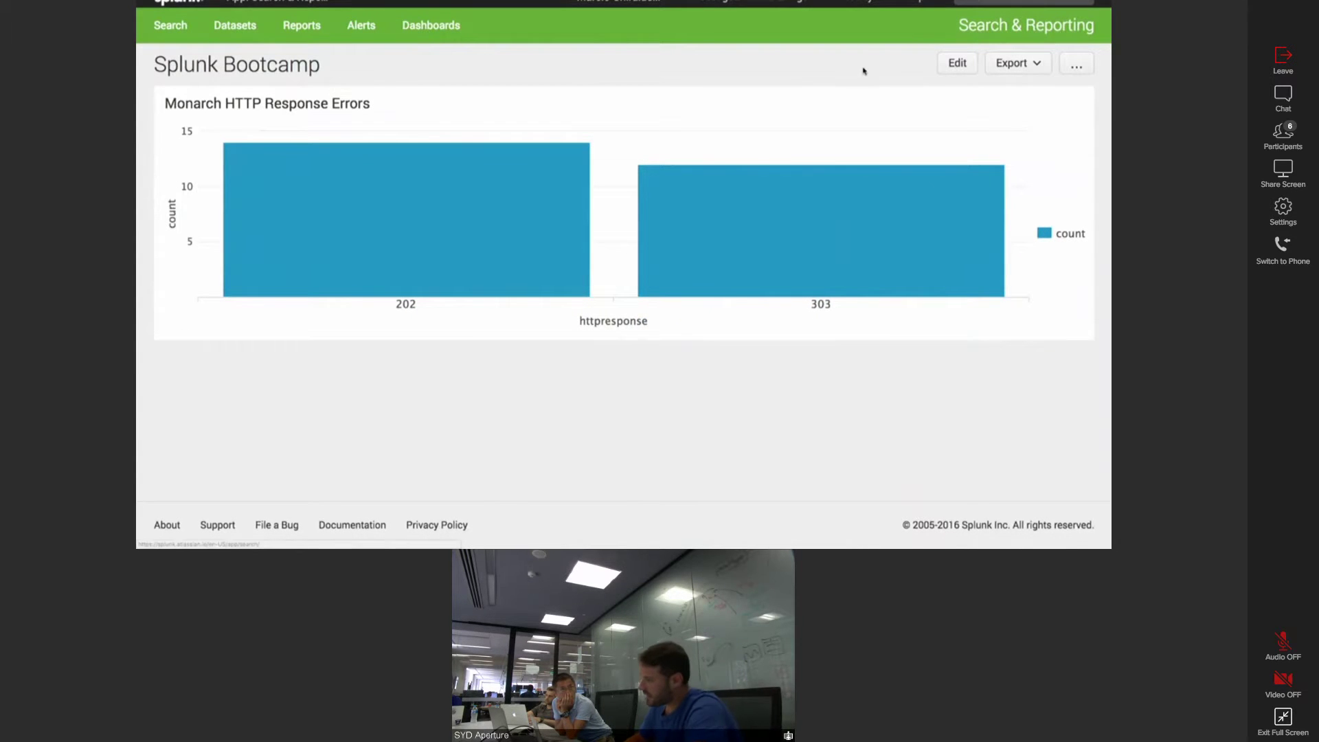
scroll(863, 71, "up", 1)
scroll(864, 70, "down", 1)
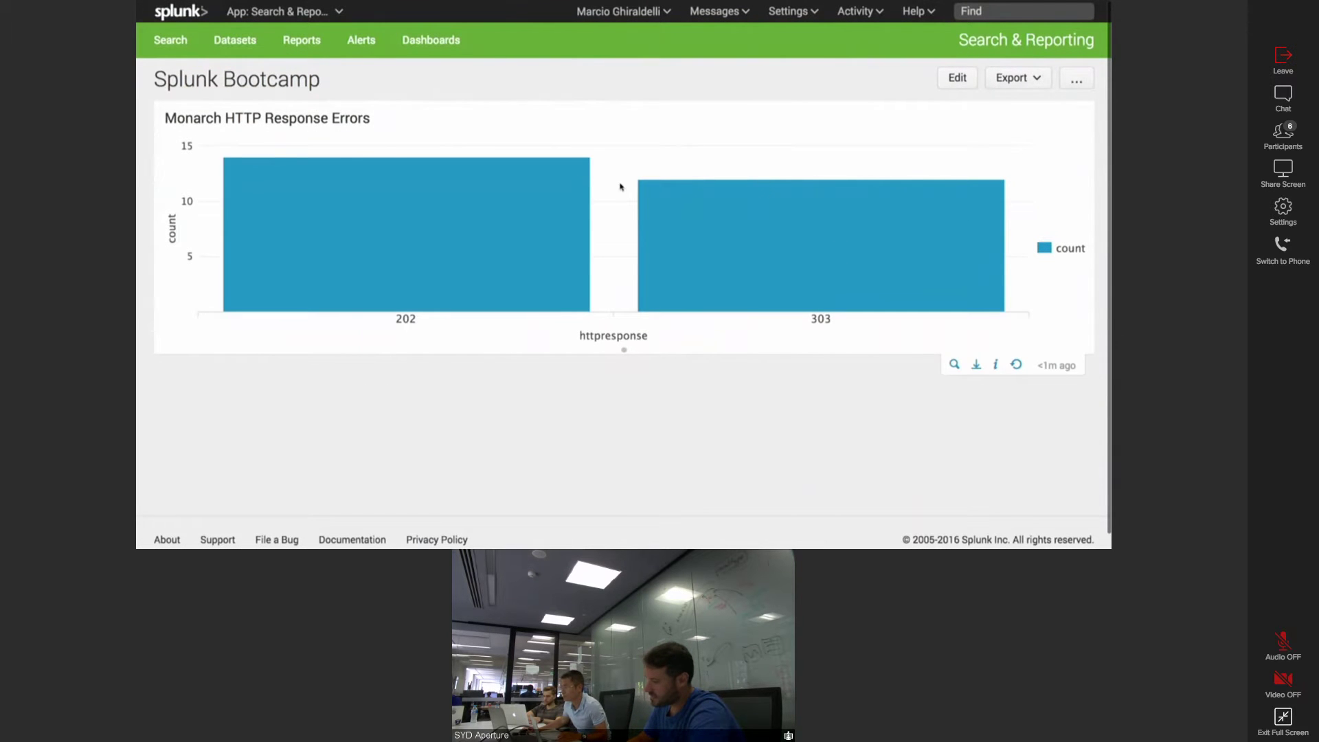
mouse_move(930, 289)
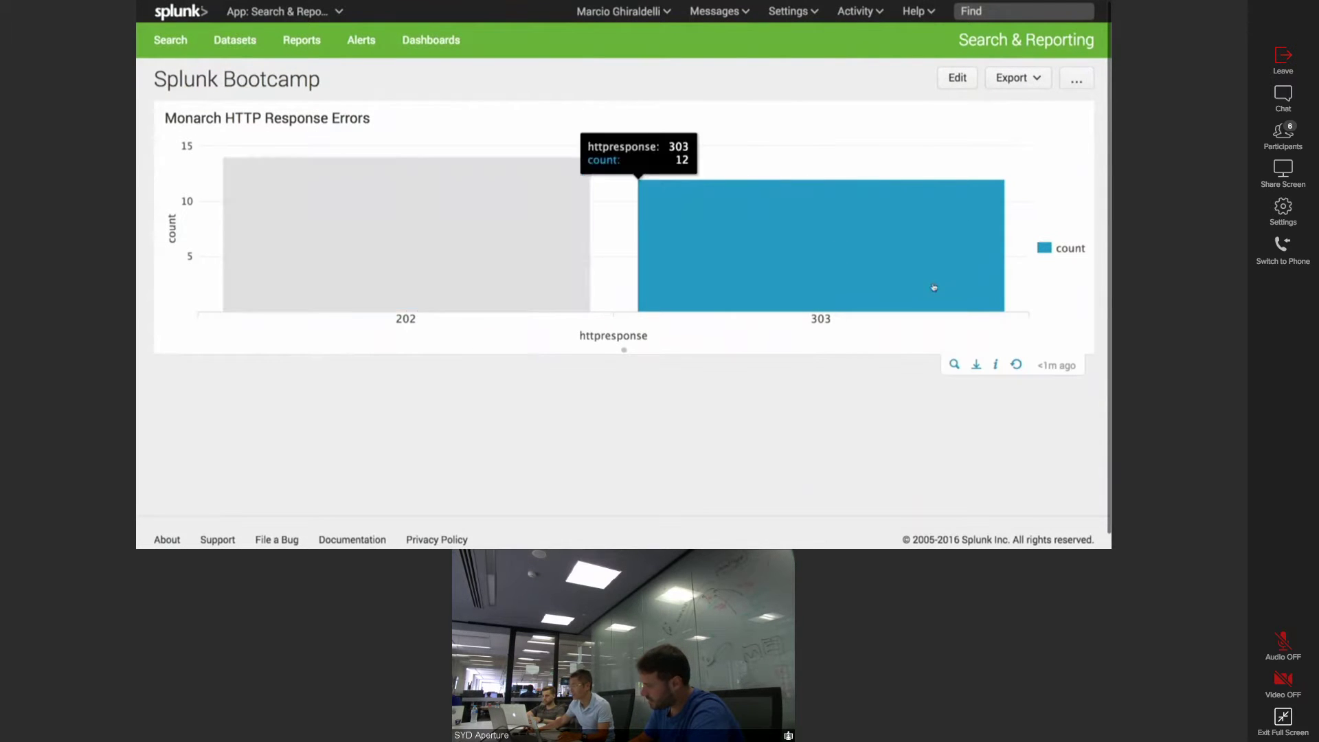
- Open the panel's query in search, reduce it to eventtype=micros_monarch, run it and review the first event's fields
left_click(953, 364)
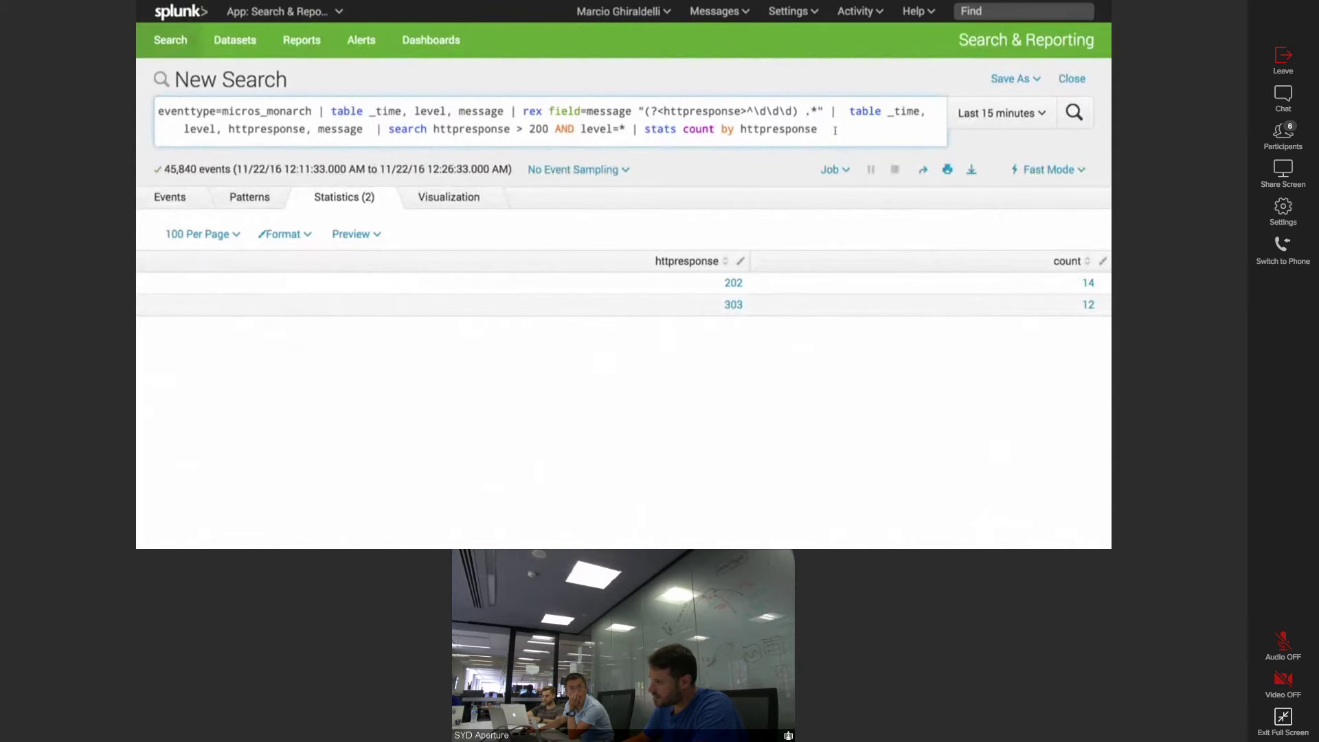
left_click_drag(835, 130, 320, 112)
key("BackSpace")
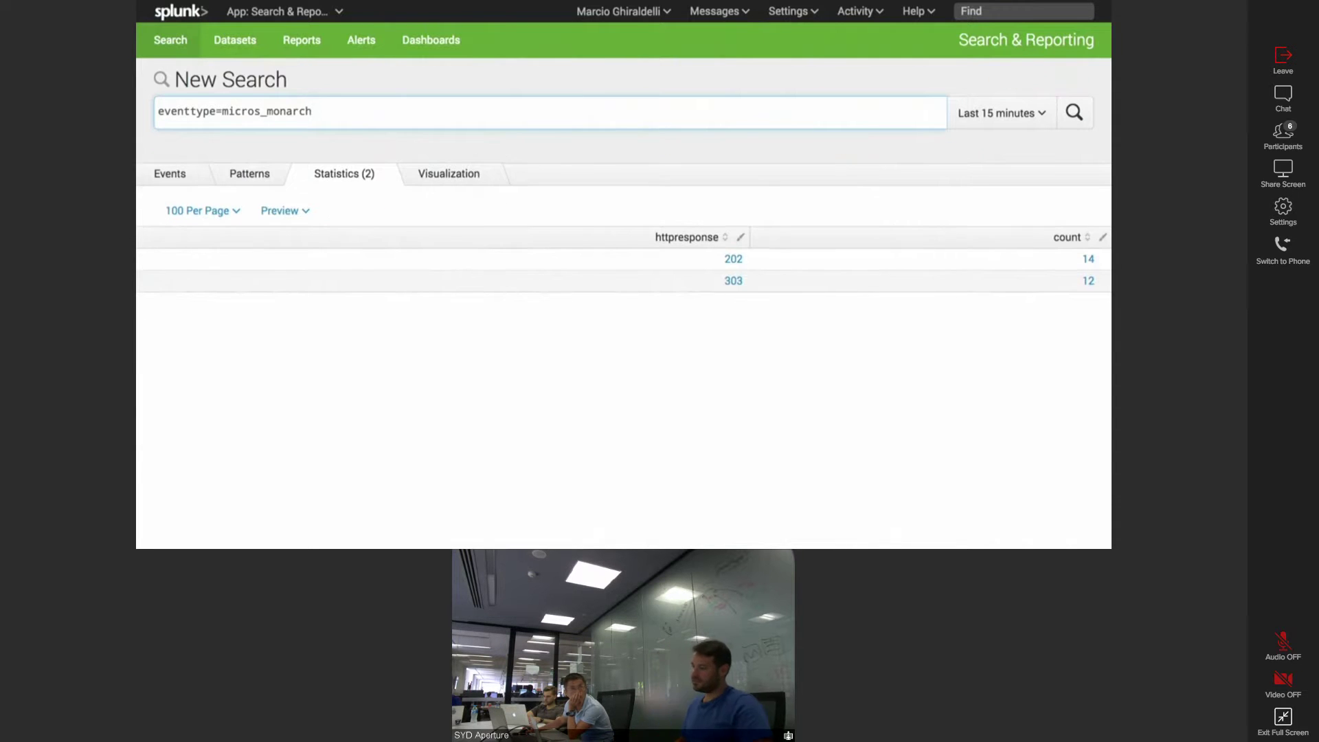
key("Return")
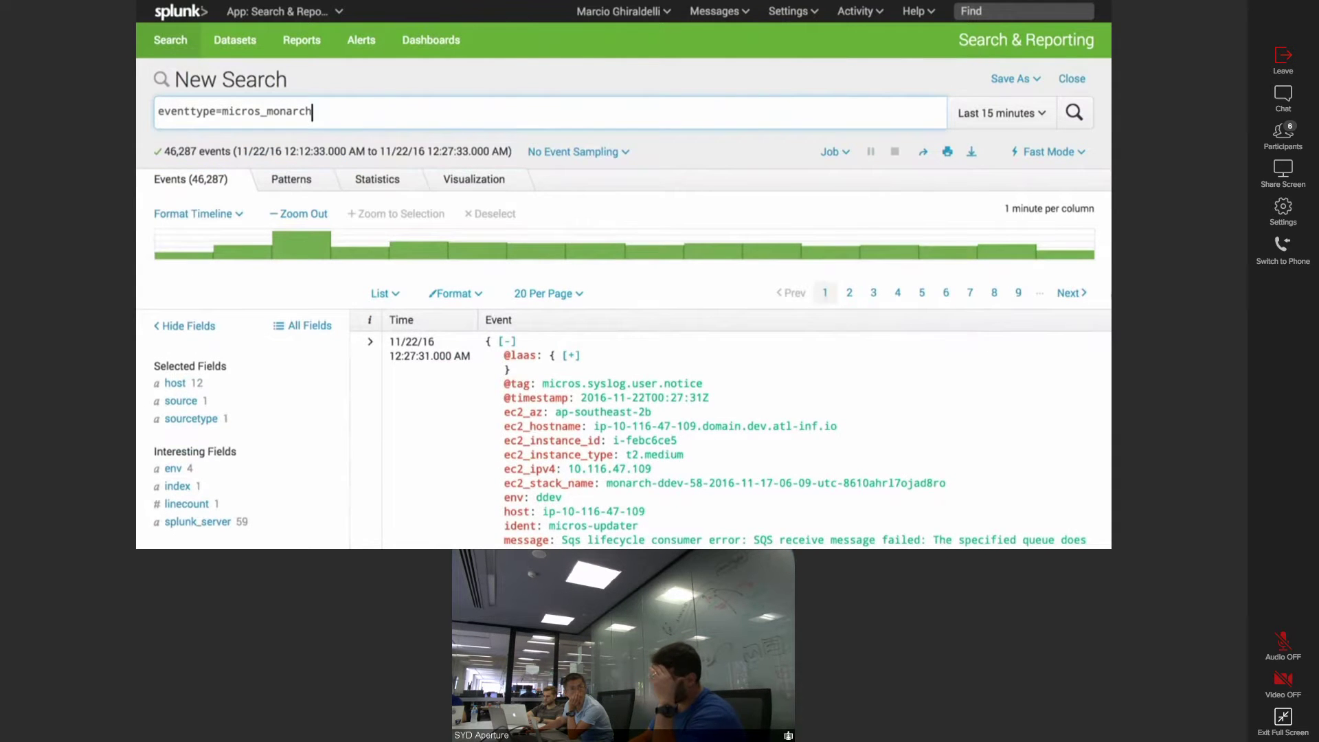
scroll(1035, 464, "down", 3)
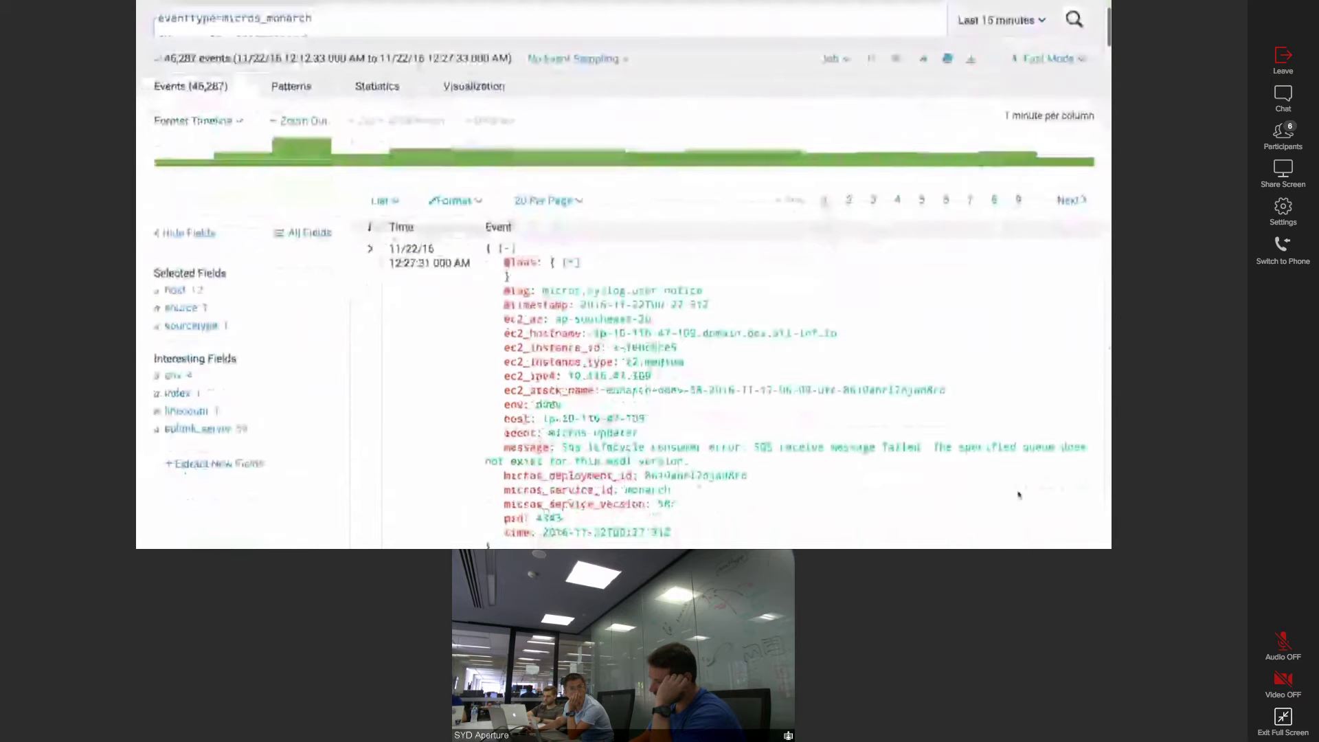
scroll(1023, 358, "down", 2)
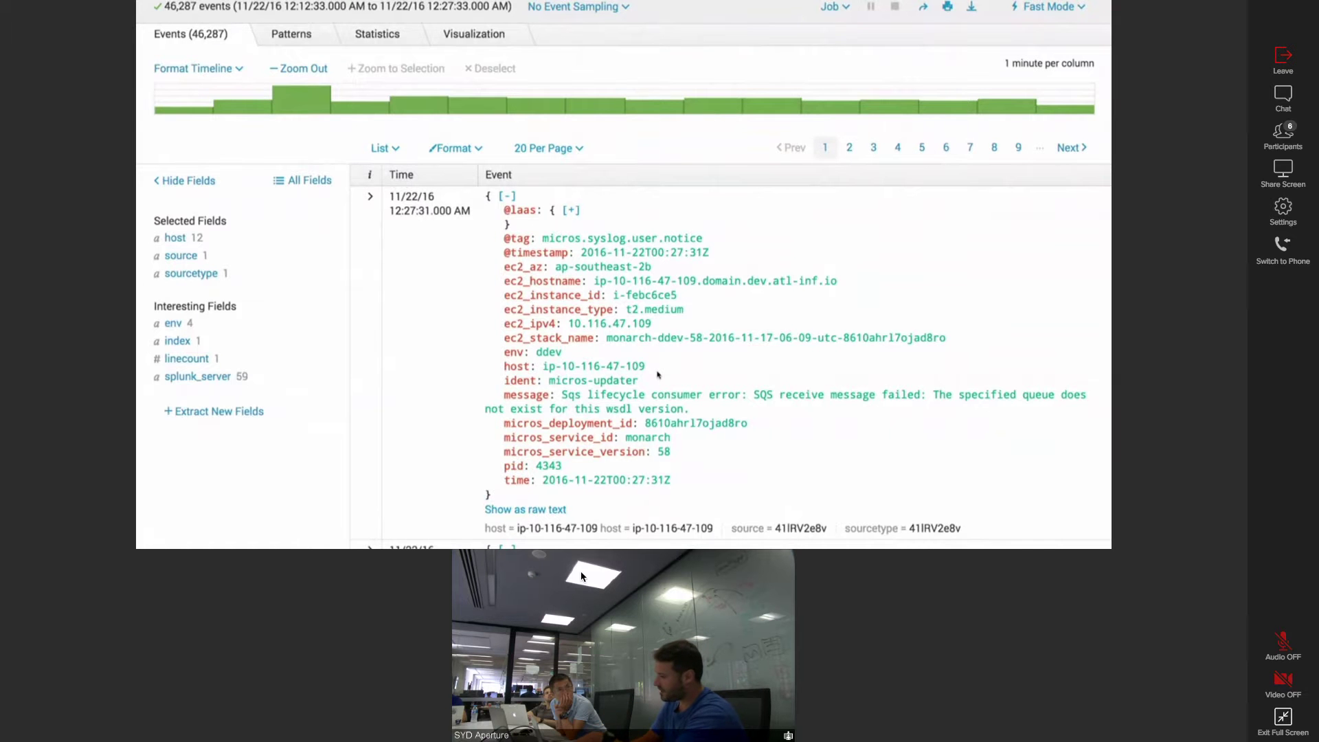
- Enlarge the shared presentation relative to the meeting video
mouse_move(585, 693)
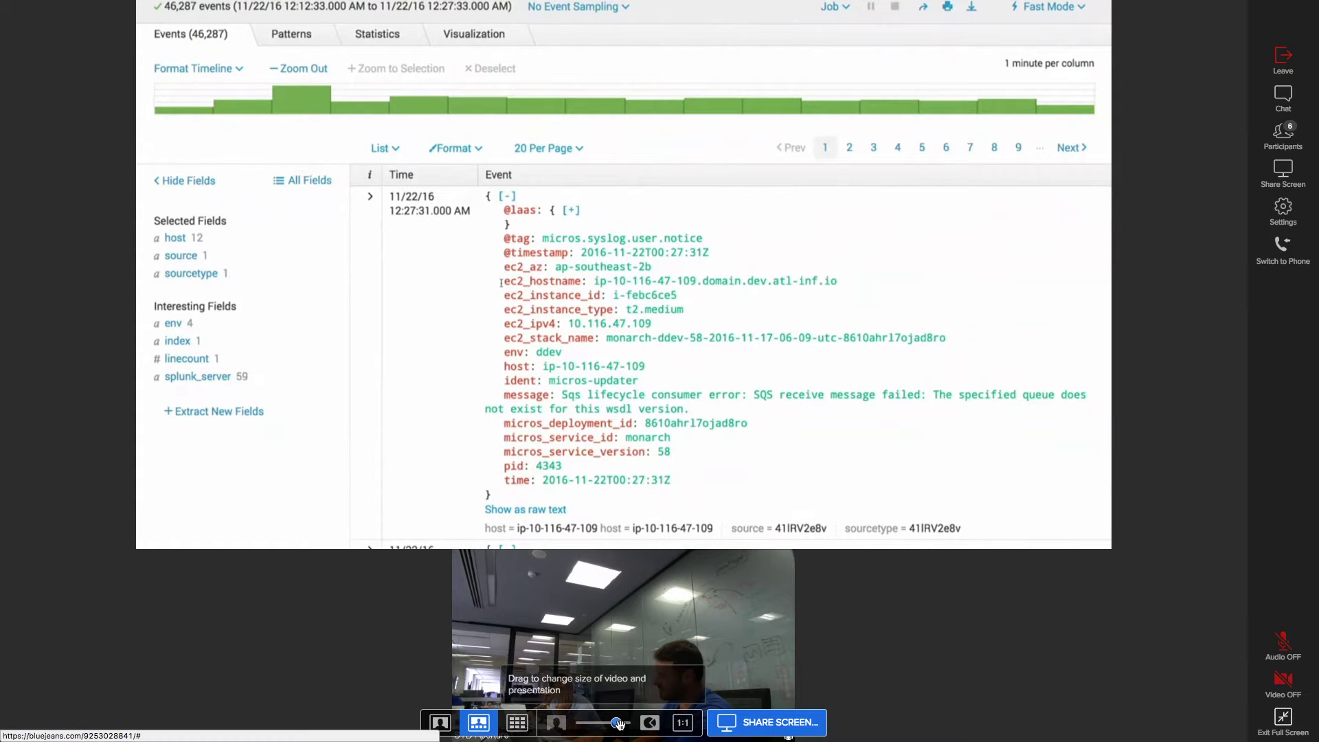
left_click_drag(616, 723, 625, 727)
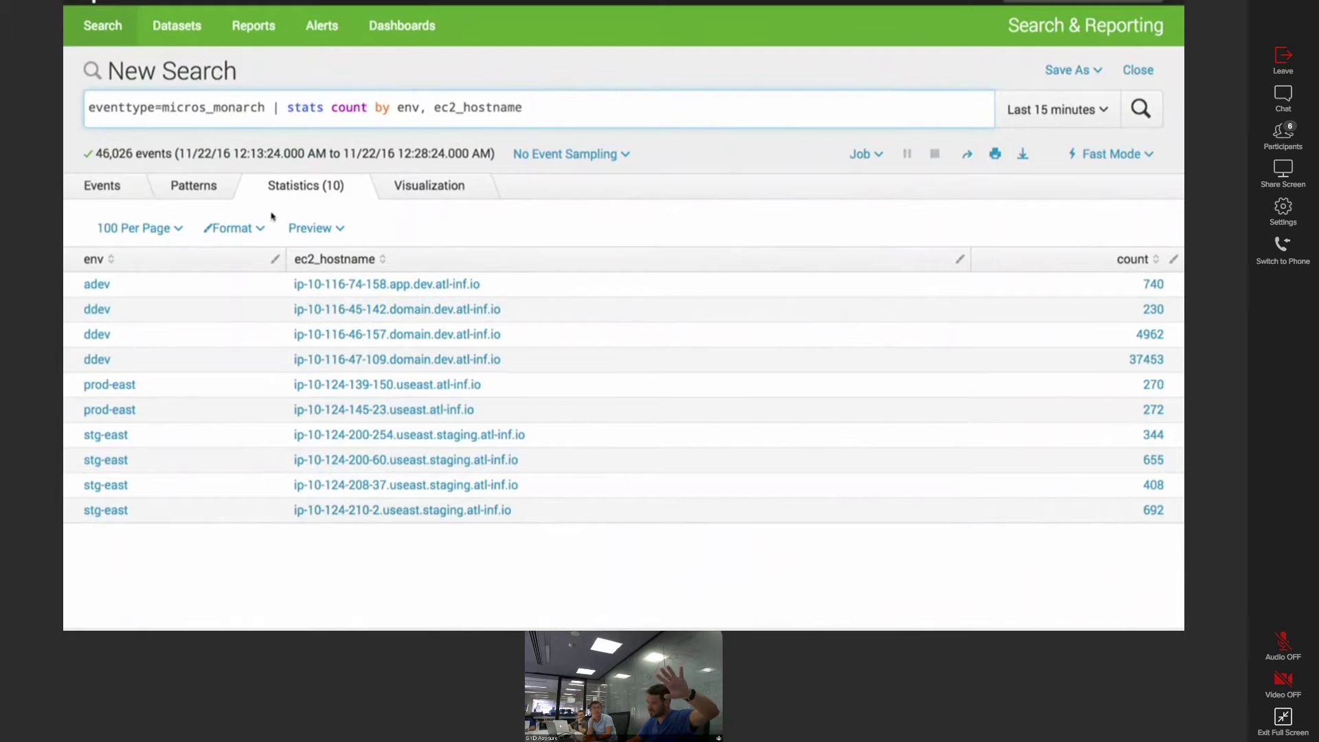
- Visualize the event counts by environment and hostname as a bar chart, trying an area chart first
left_click(405, 188)
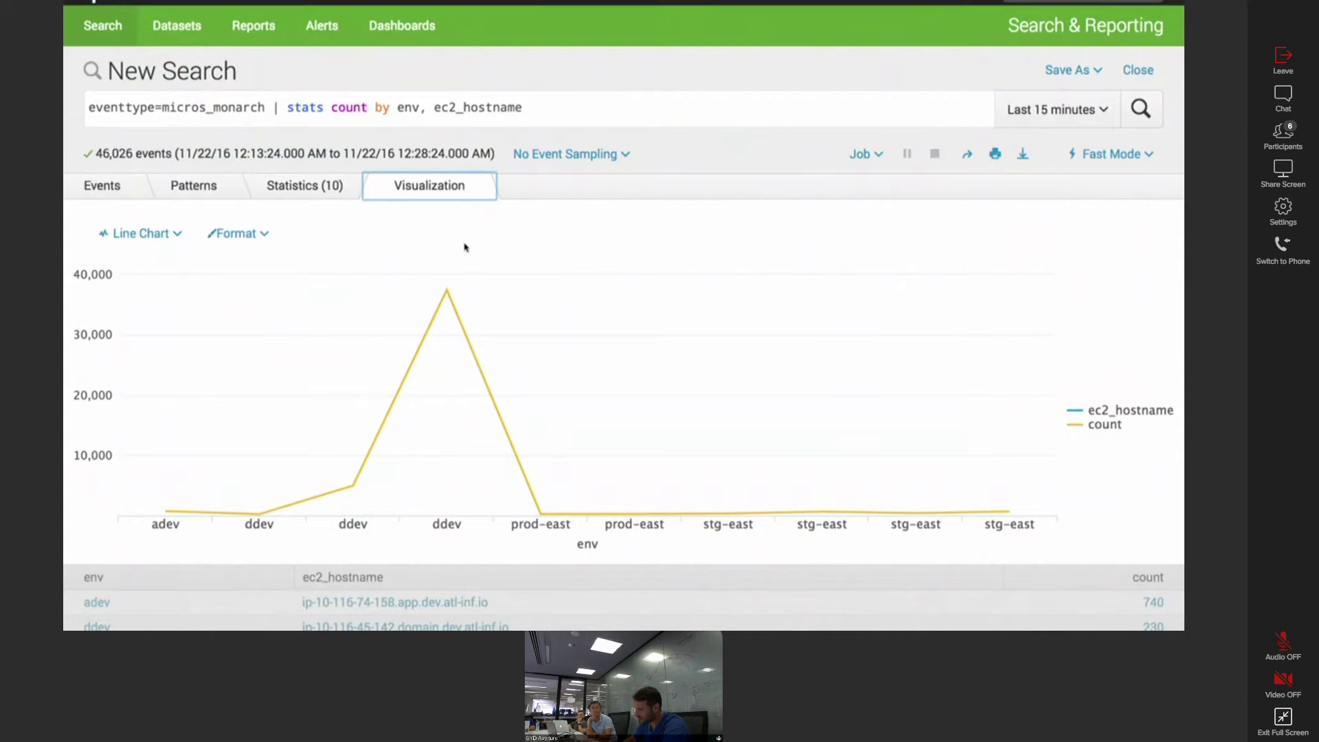
left_click(169, 236)
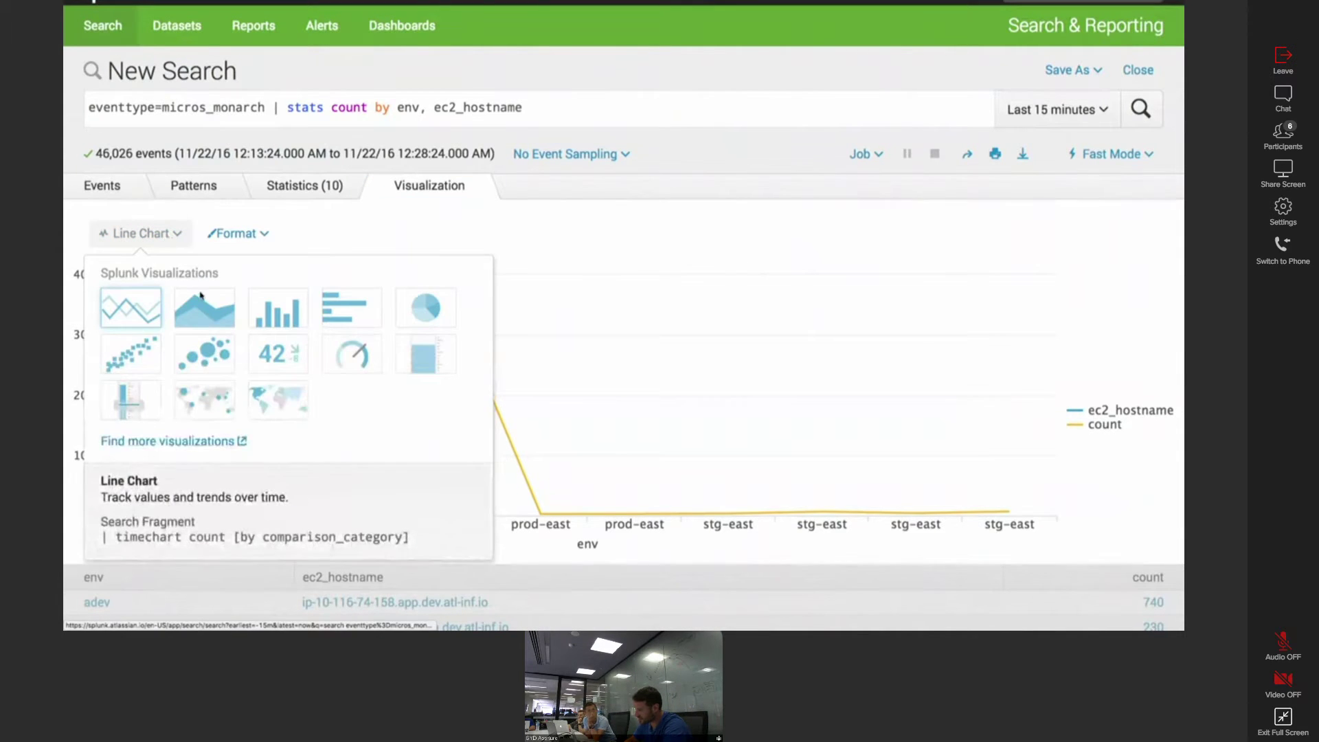
left_click(201, 305)
left_click(124, 237)
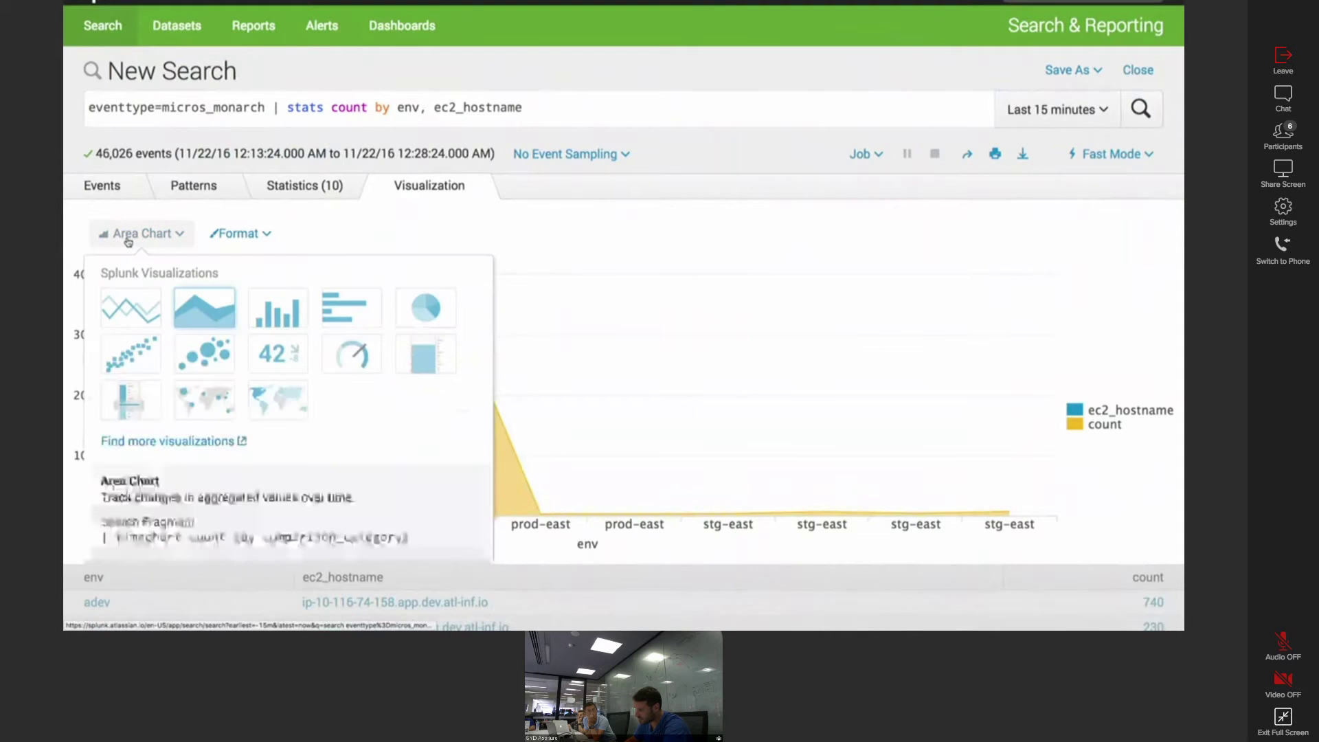
left_click(351, 310)
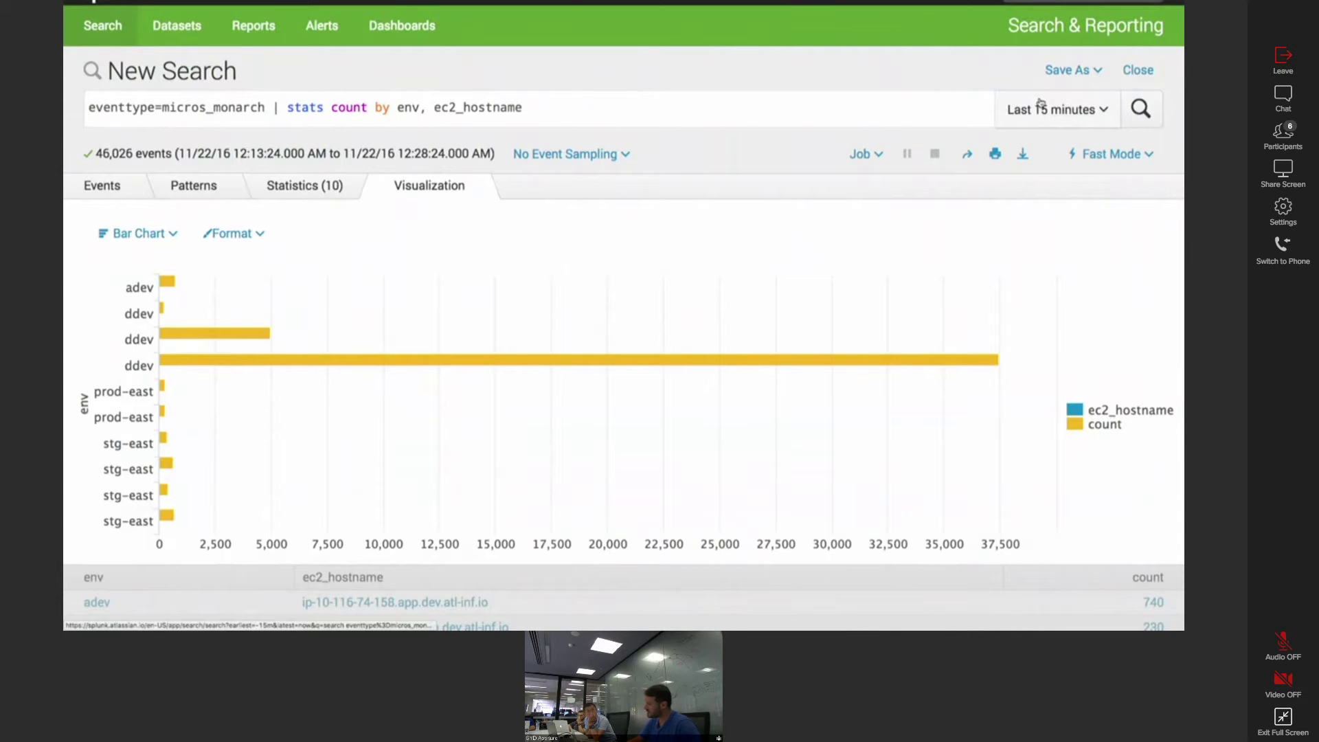
- Save the bar chart as a panel in the existing Splunk Bootcamp dashboard and view that dashboard
left_click(1074, 73)
left_click(1069, 130)
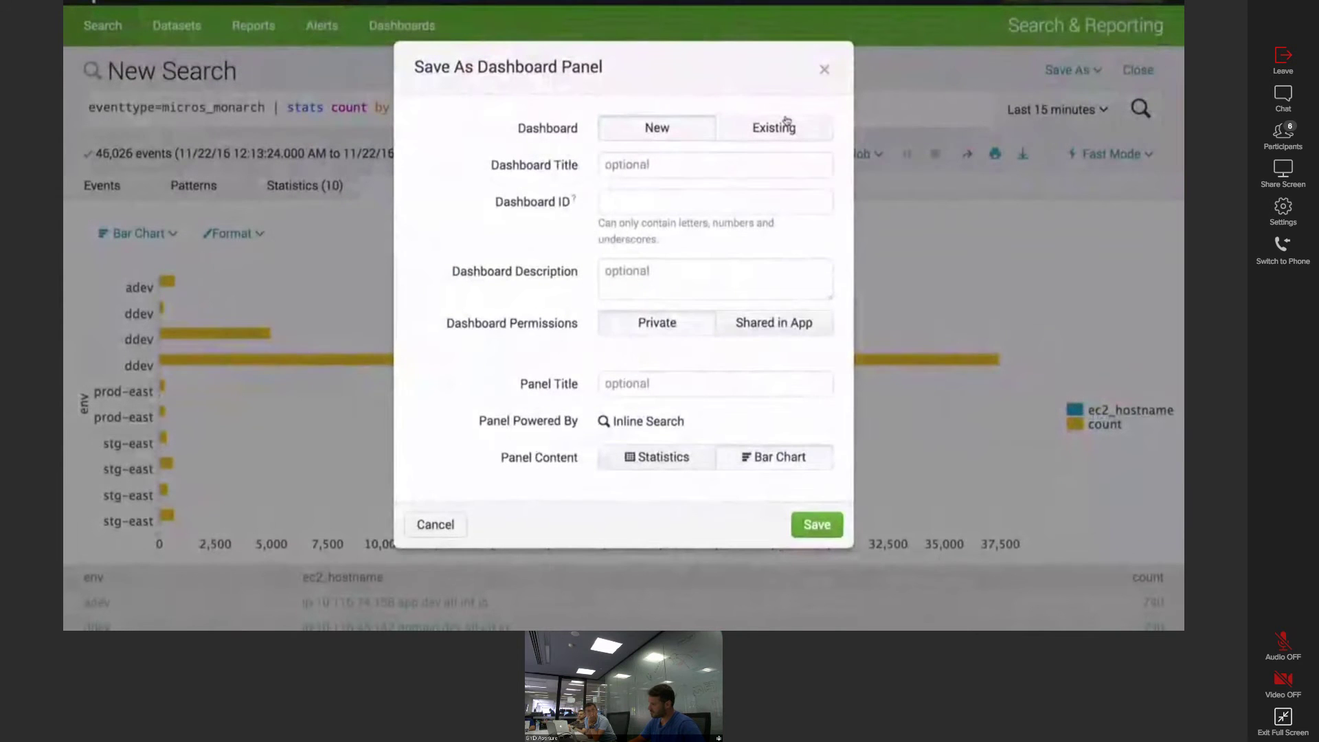
left_click(786, 123)
left_click(748, 165)
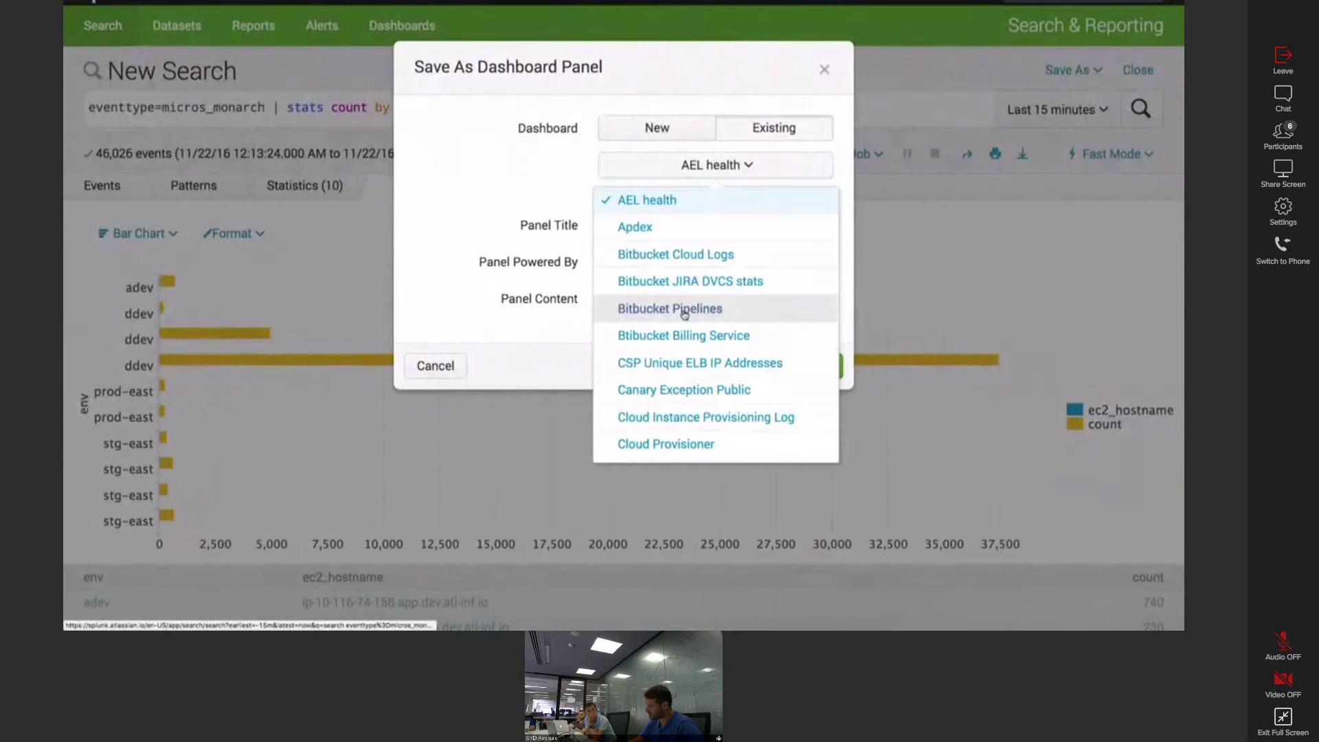
scroll(685, 314, "down", 15)
scroll(712, 409, "up", 8)
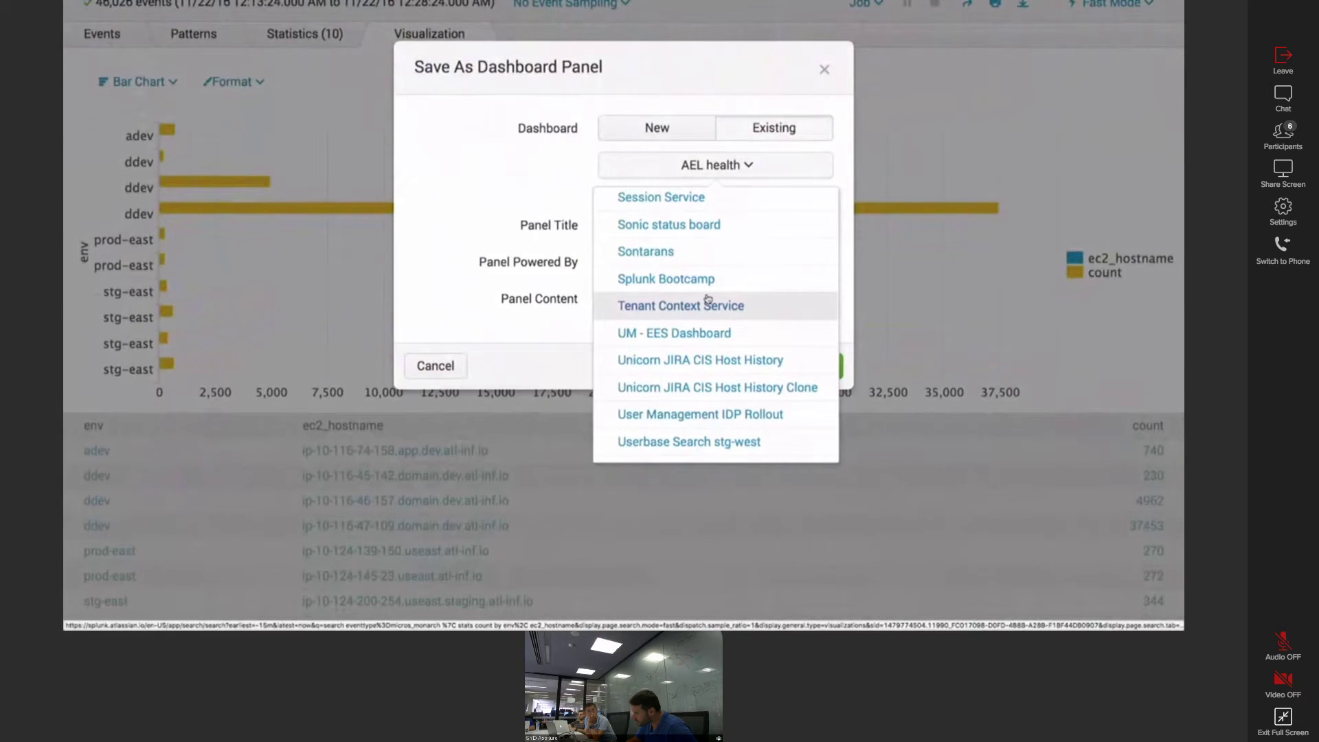
left_click(708, 279)
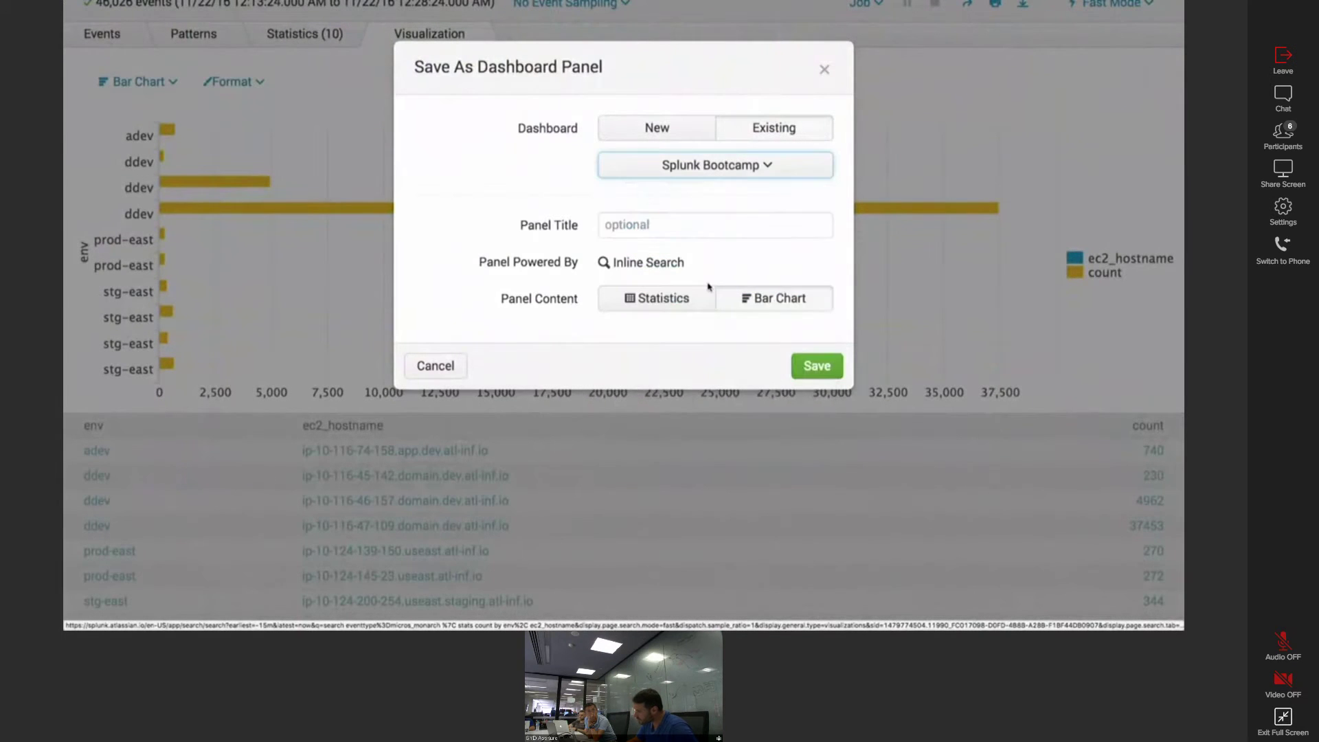
left_click(810, 362)
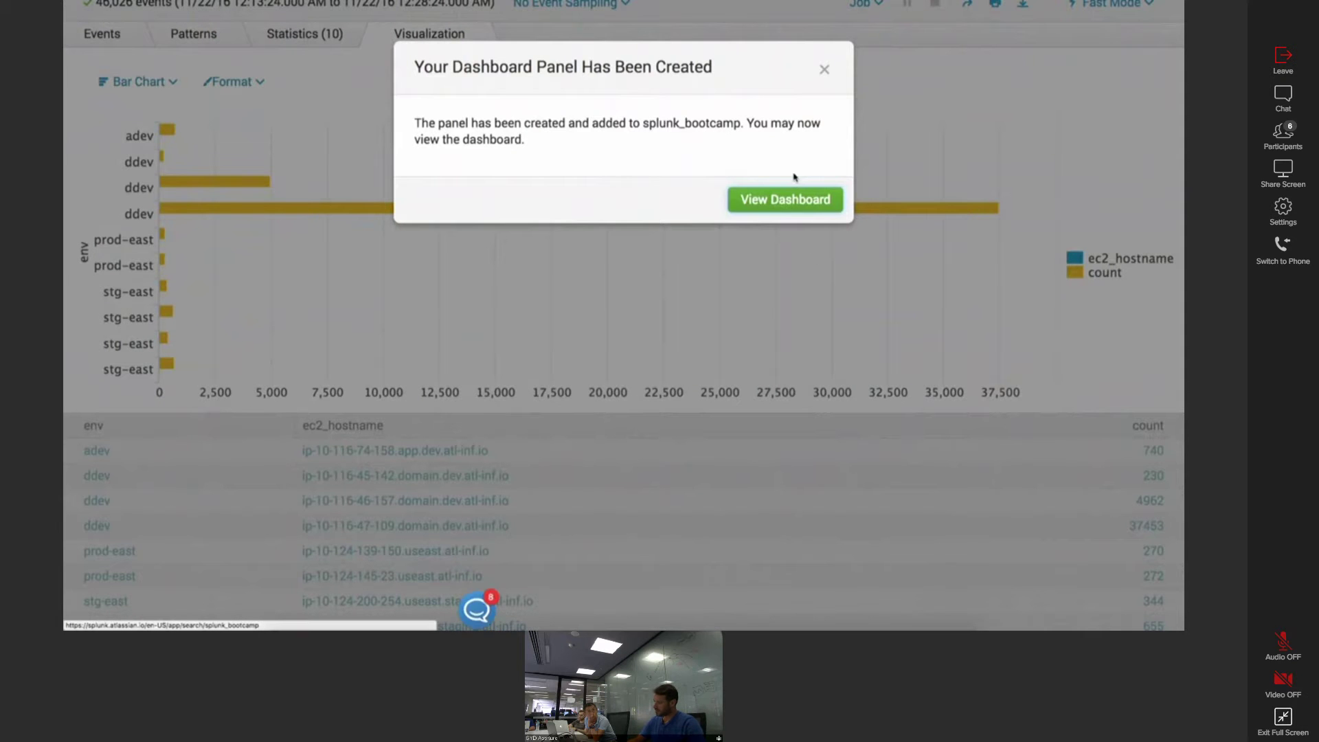
left_click(796, 200)
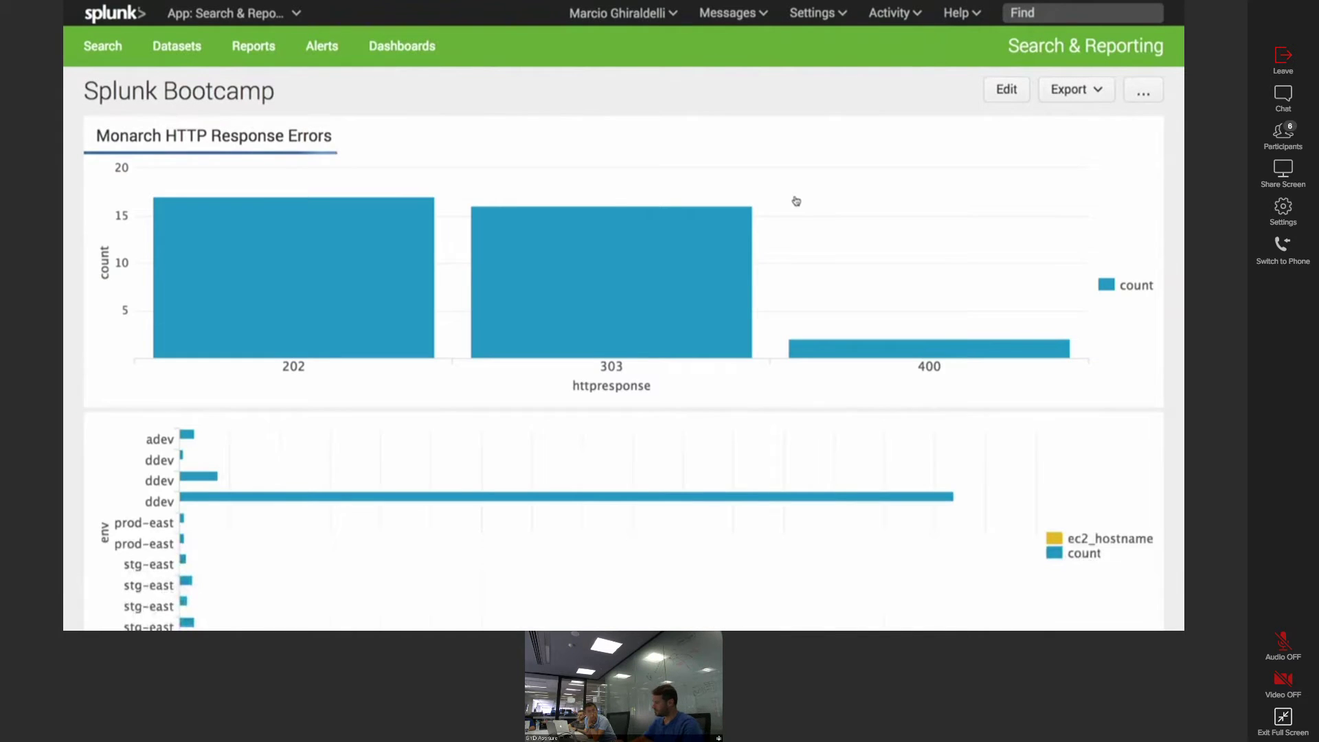
- Move the untitled bar chart panel beside the Monarch HTTP Response Errors panel in the same row and save the dashboard
left_click(1004, 90)
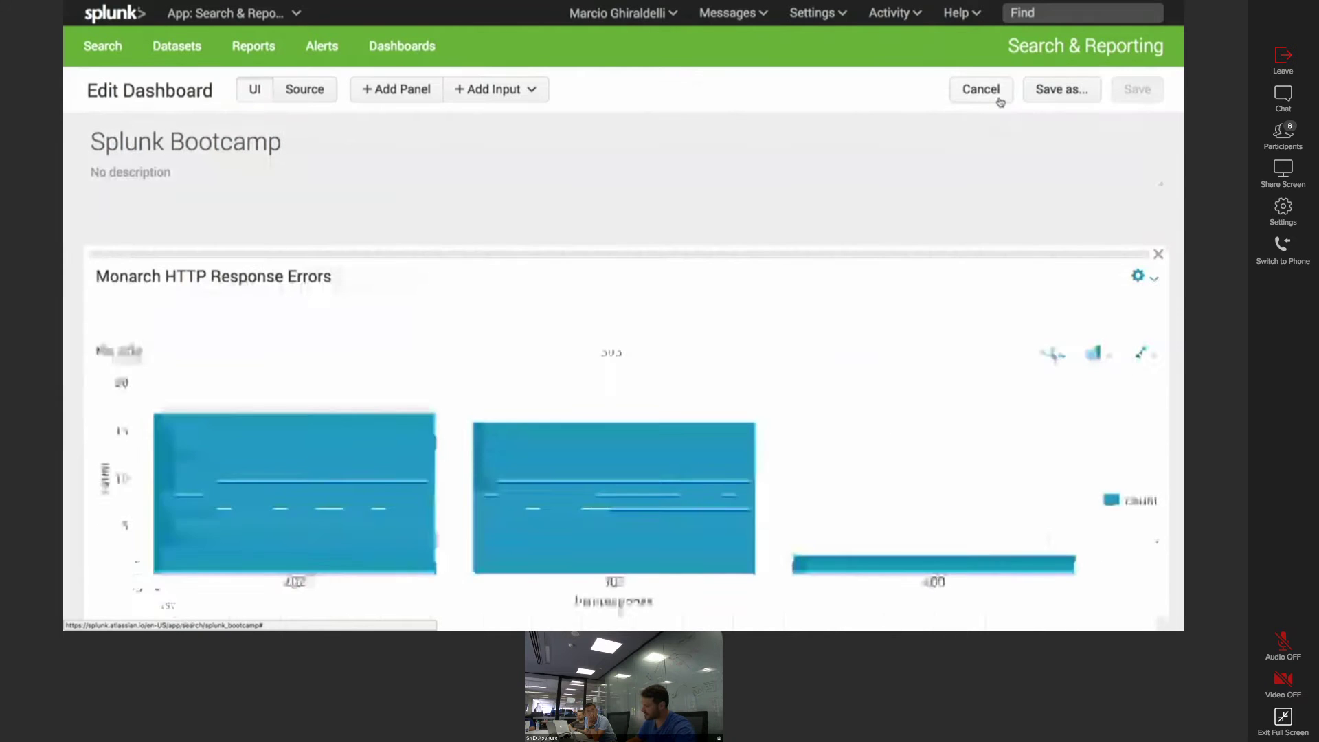
scroll(537, 368, "down", 3)
left_click(483, 515)
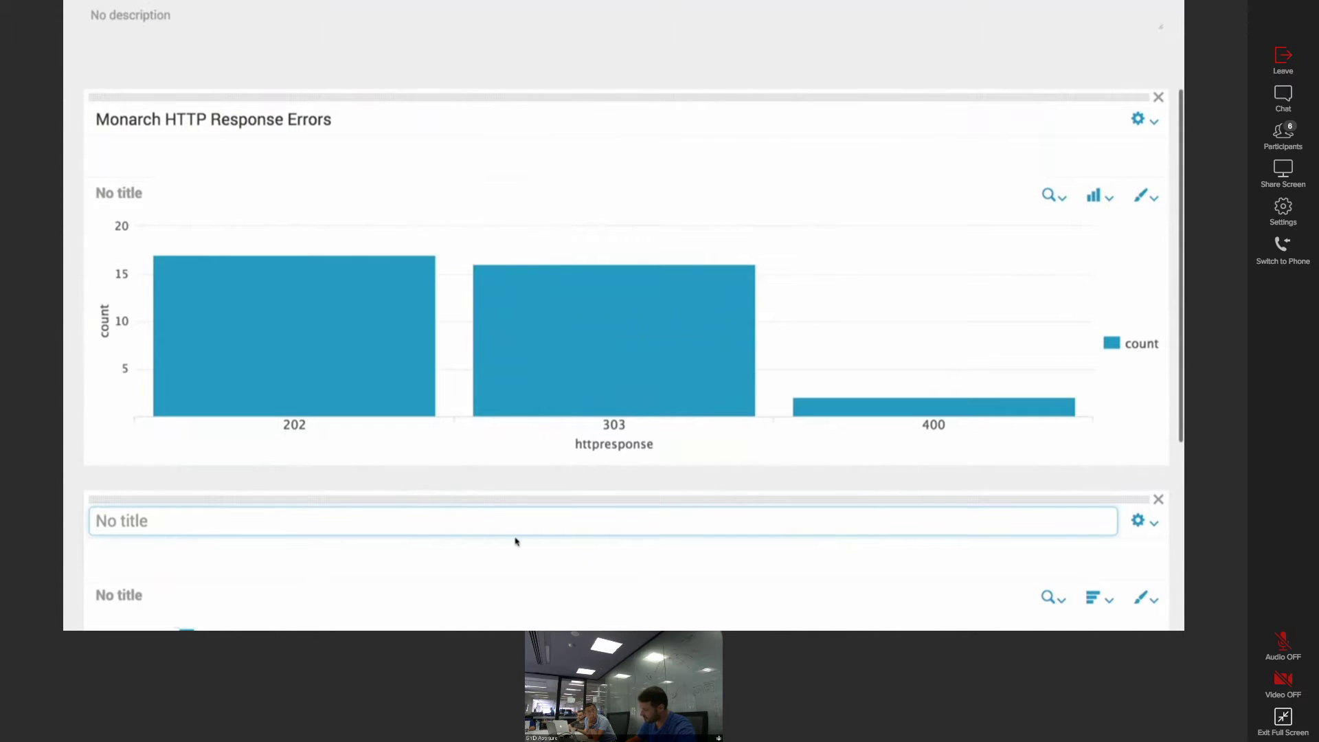
left_click_drag(556, 499, 895, 135)
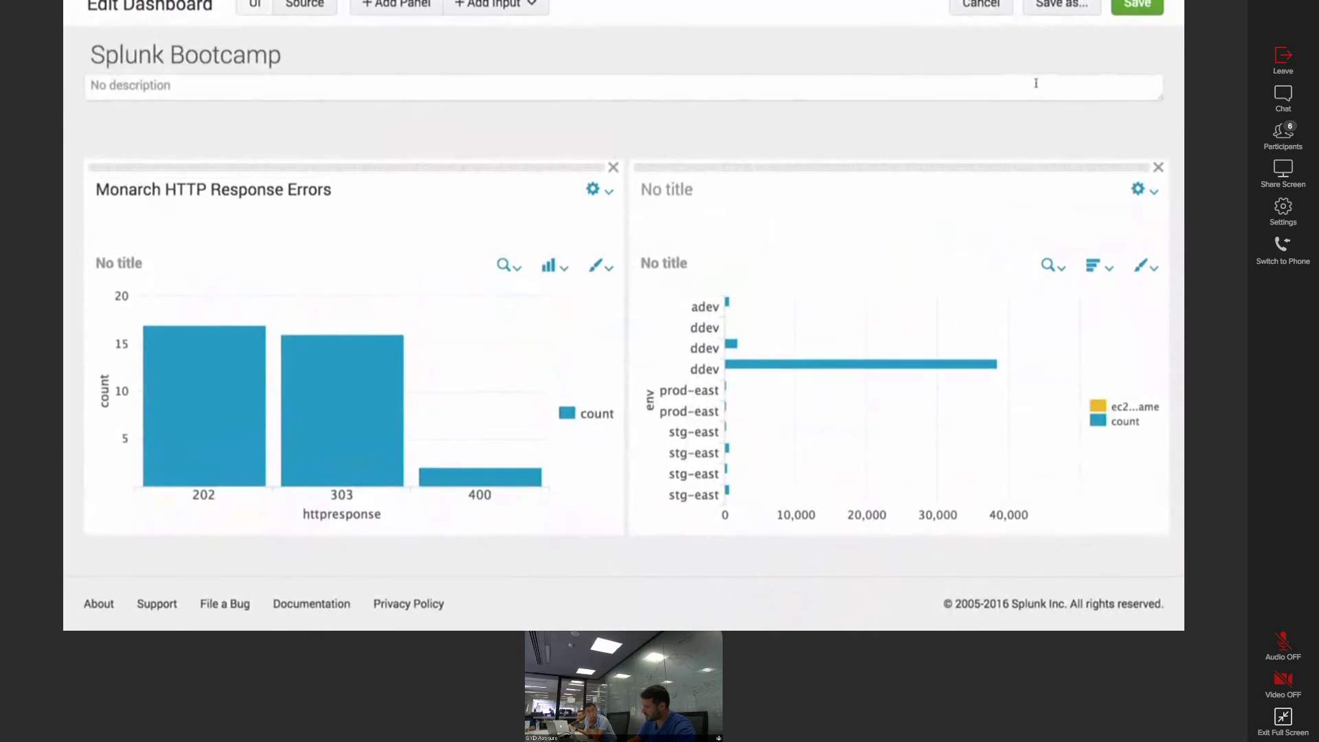
scroll(1099, 206, "up", 2)
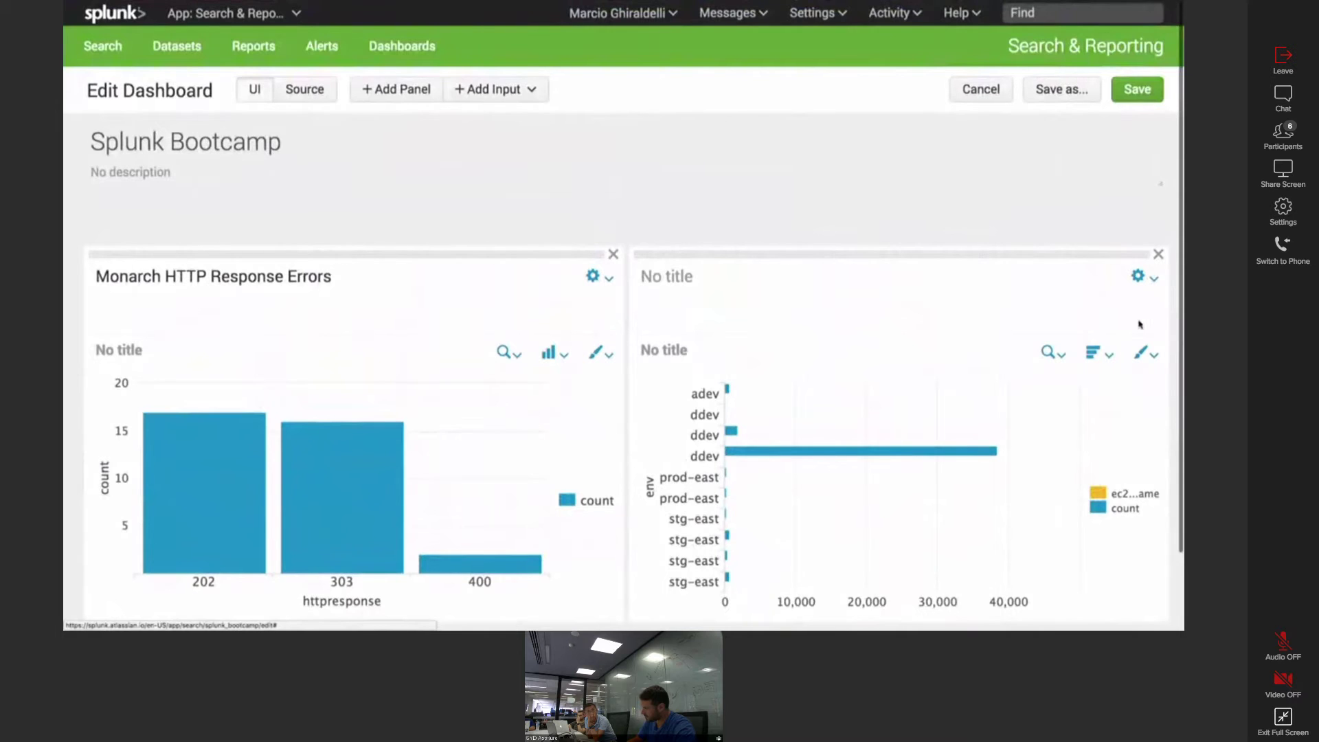
left_click(1140, 92)
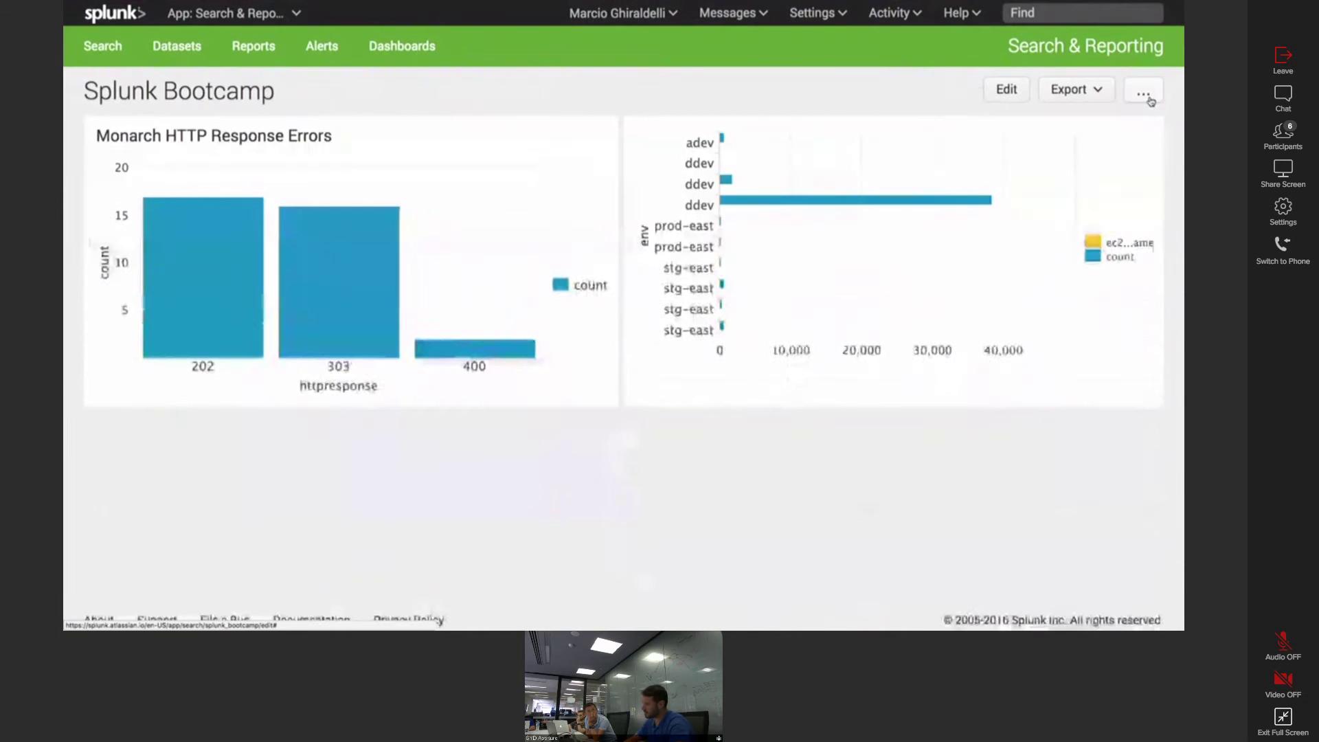
- Title the bar chart panel "Micros Environment Balancing" and save the dashboard
left_click(1007, 89)
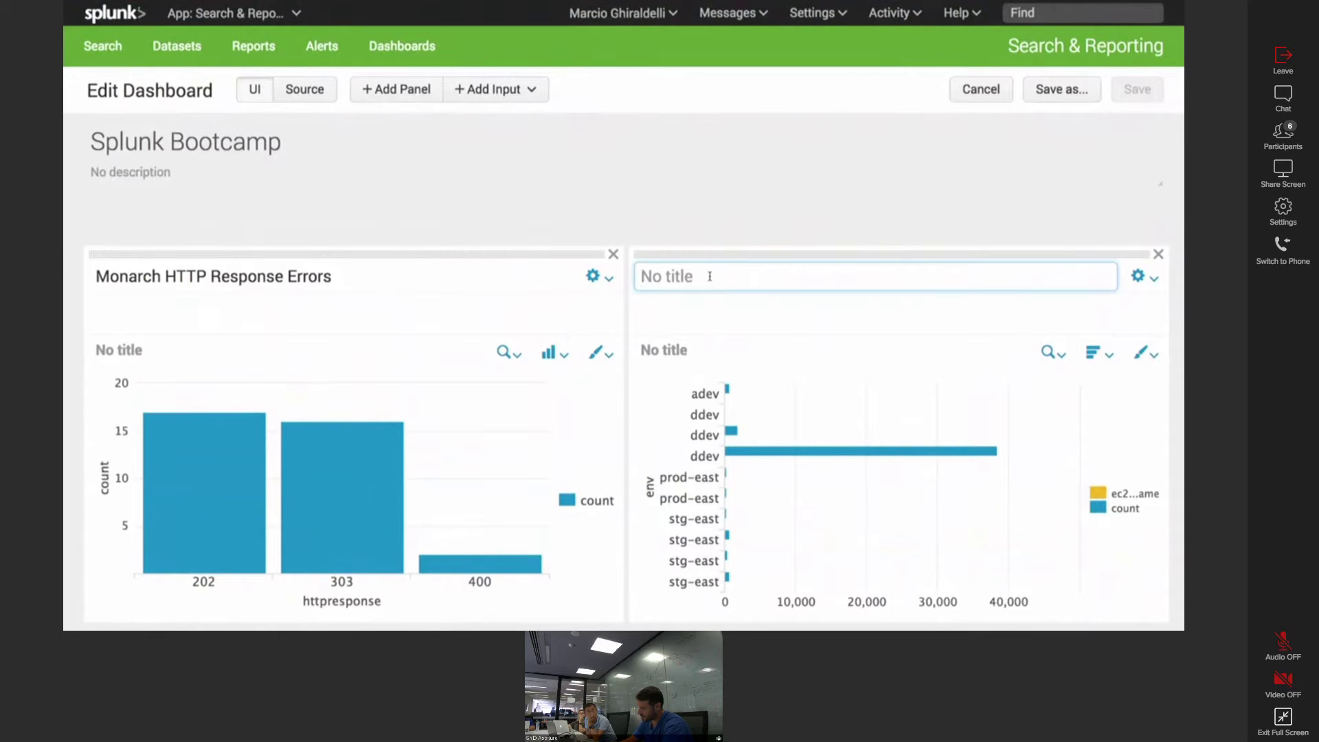
left_click(709, 276)
type("Micros Environment b")
key("BackSpace")
type("Balancing")
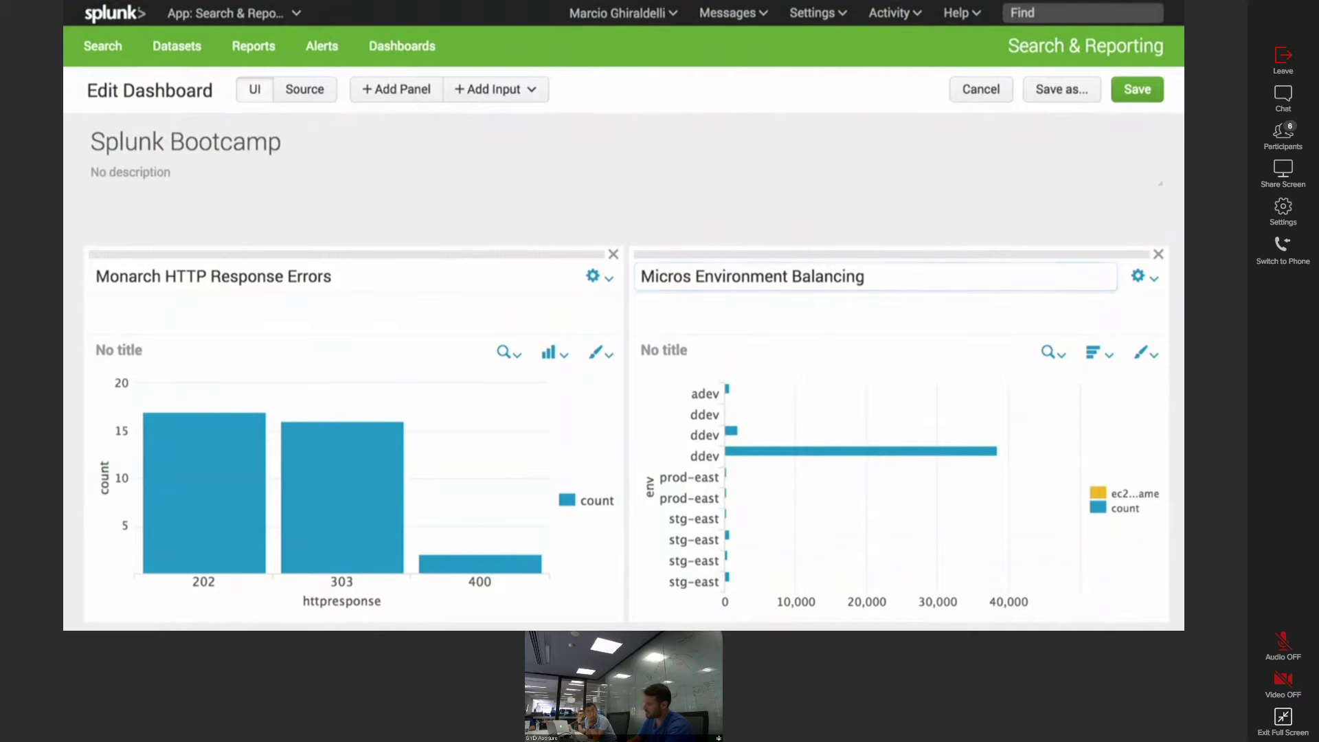
left_click(780, 194)
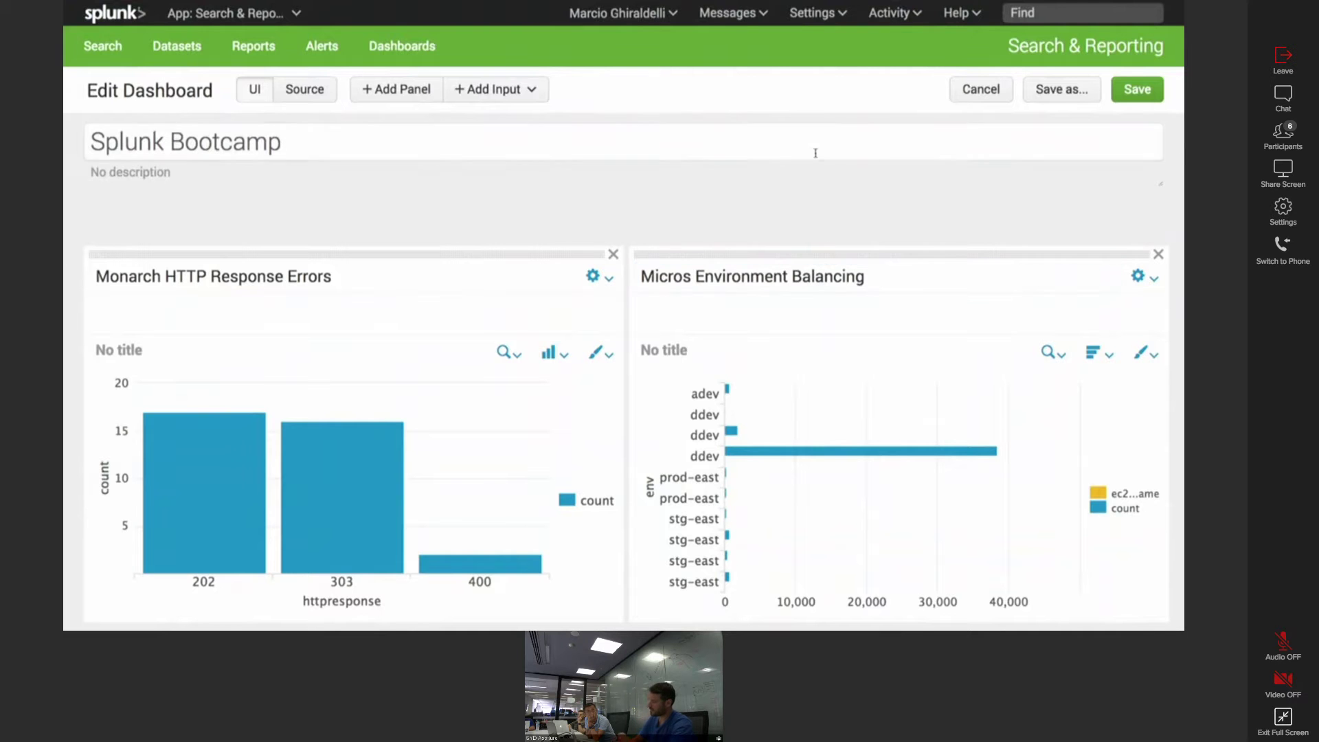
left_click(1126, 99)
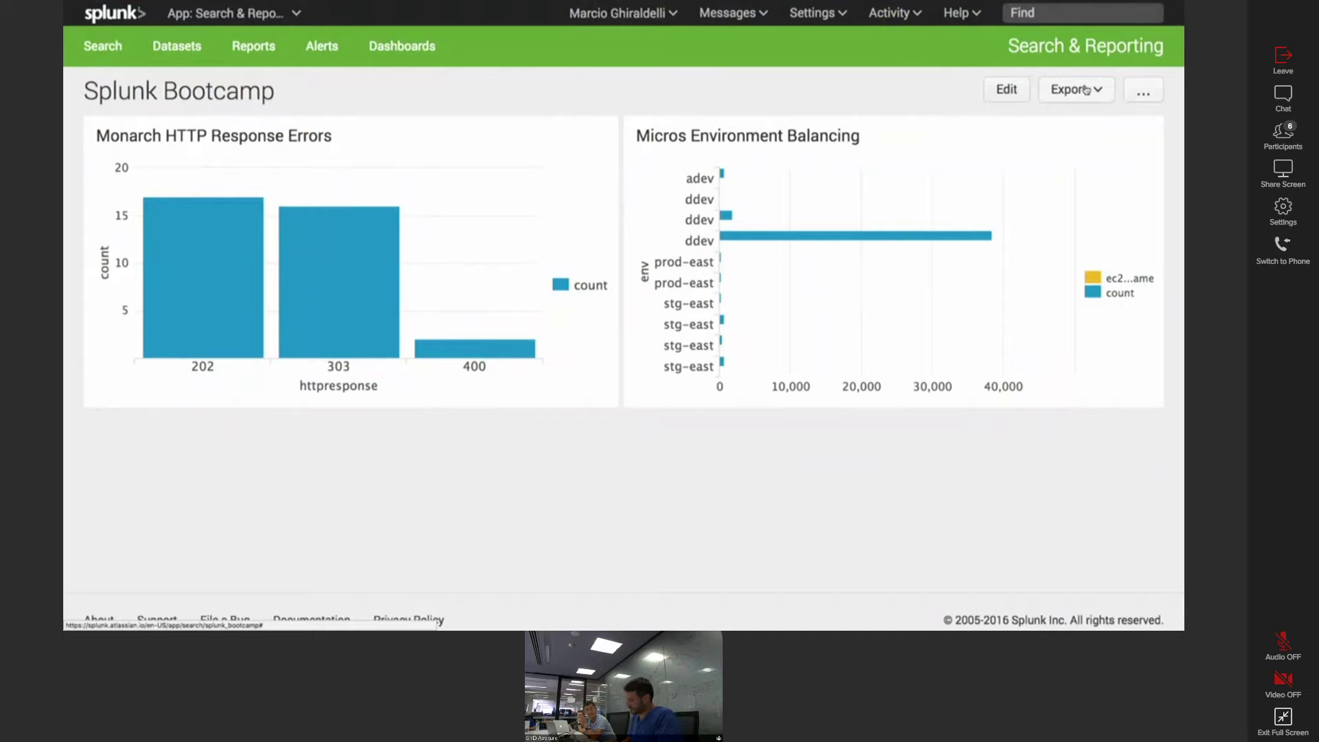
- Examine the dashboard's XML source for both panels' queries, time ranges and chart options, and leave editing without changes
left_click(1007, 90)
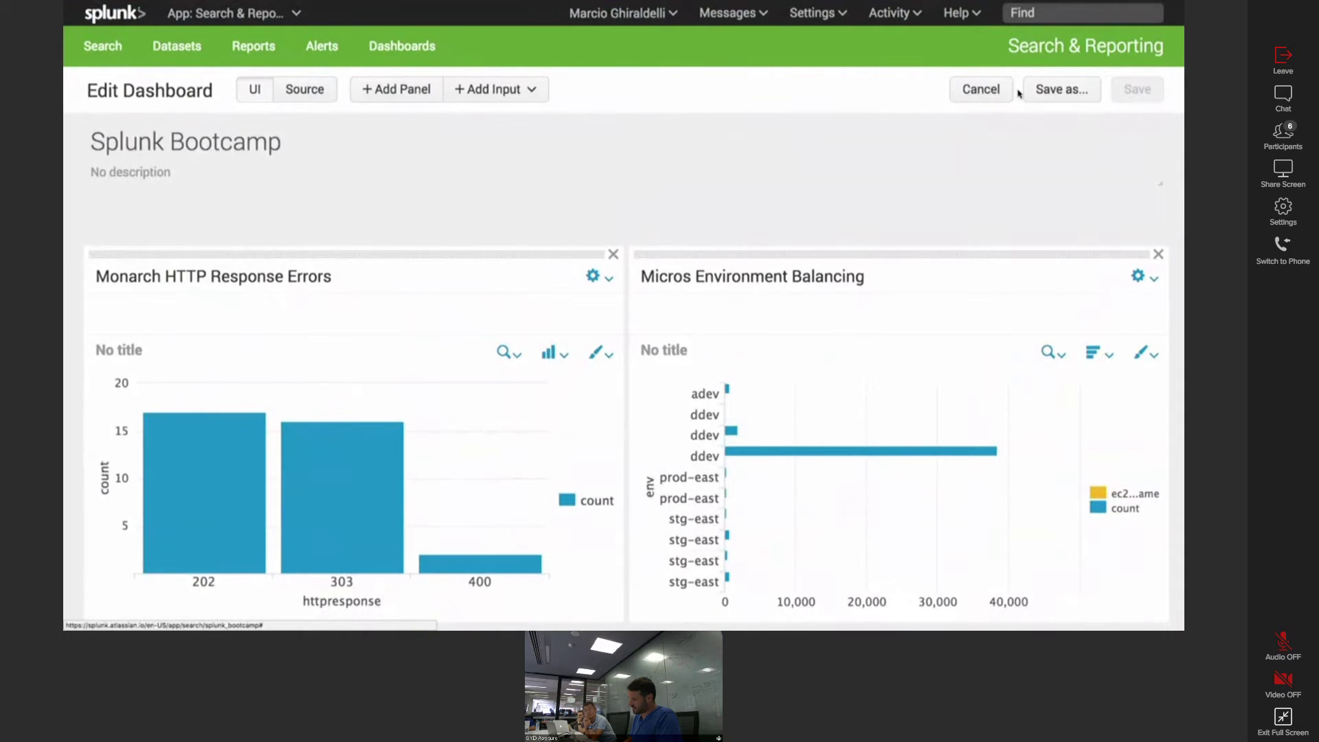
left_click(331, 92)
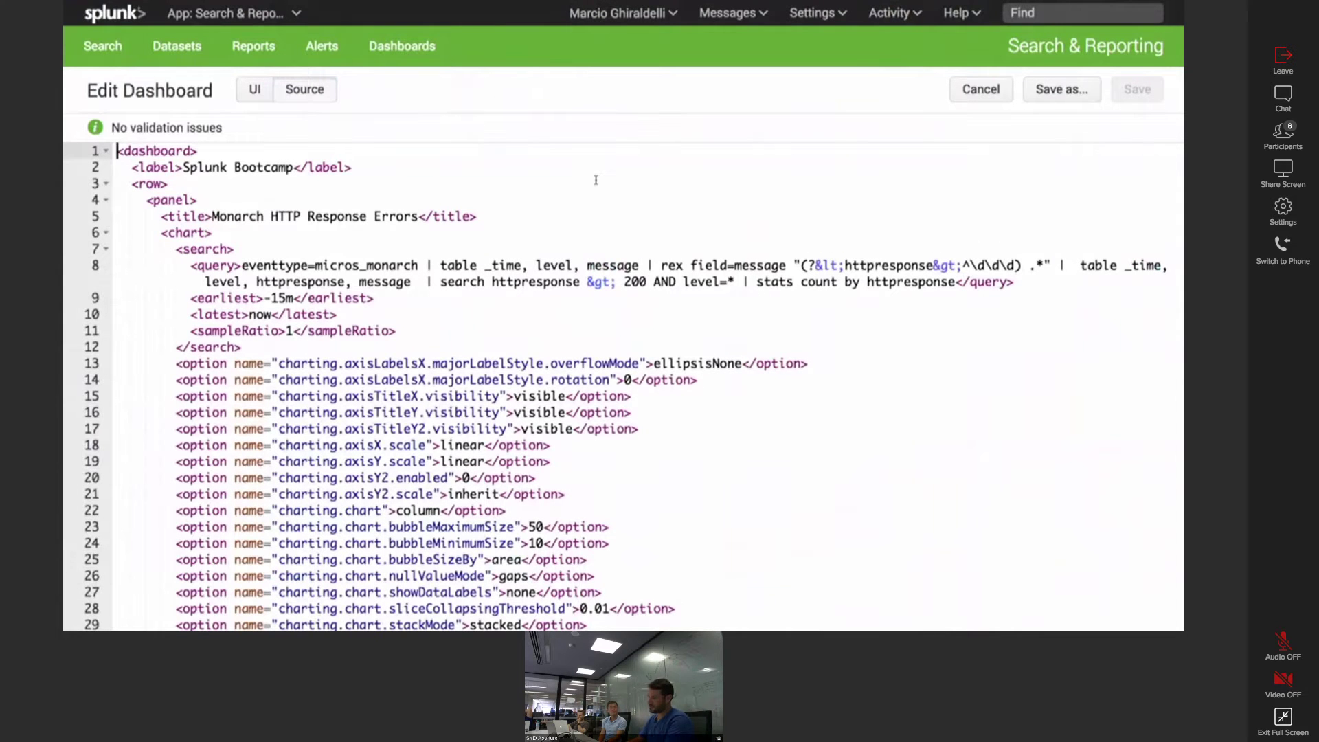
key("Down")
key("Down")
key("Down")
key("Up")
key("Down")
key("Right")
key("Down")
key("Down")
key("Down")
key("Down")
key("Right")
key("Right")
key("Right")
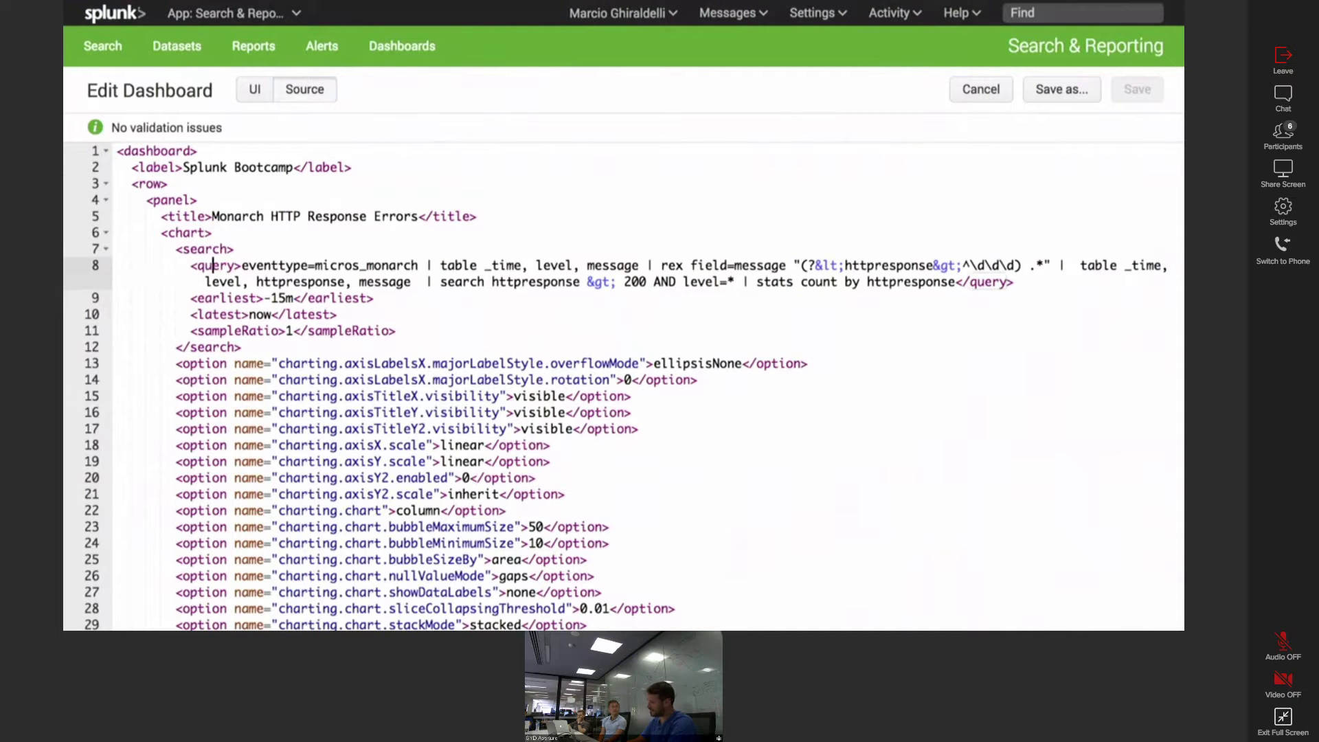
key("Down")
key("Down")
key("Down")
key("Down")
key("Down")
key("Down")
key("Down")
key("Down")
key("Down")
key("Down")
key("Down")
key("Down")
key("Down")
key("Down")
key("Down")
key("Down")
key("Down")
key("Down")
key("Down")
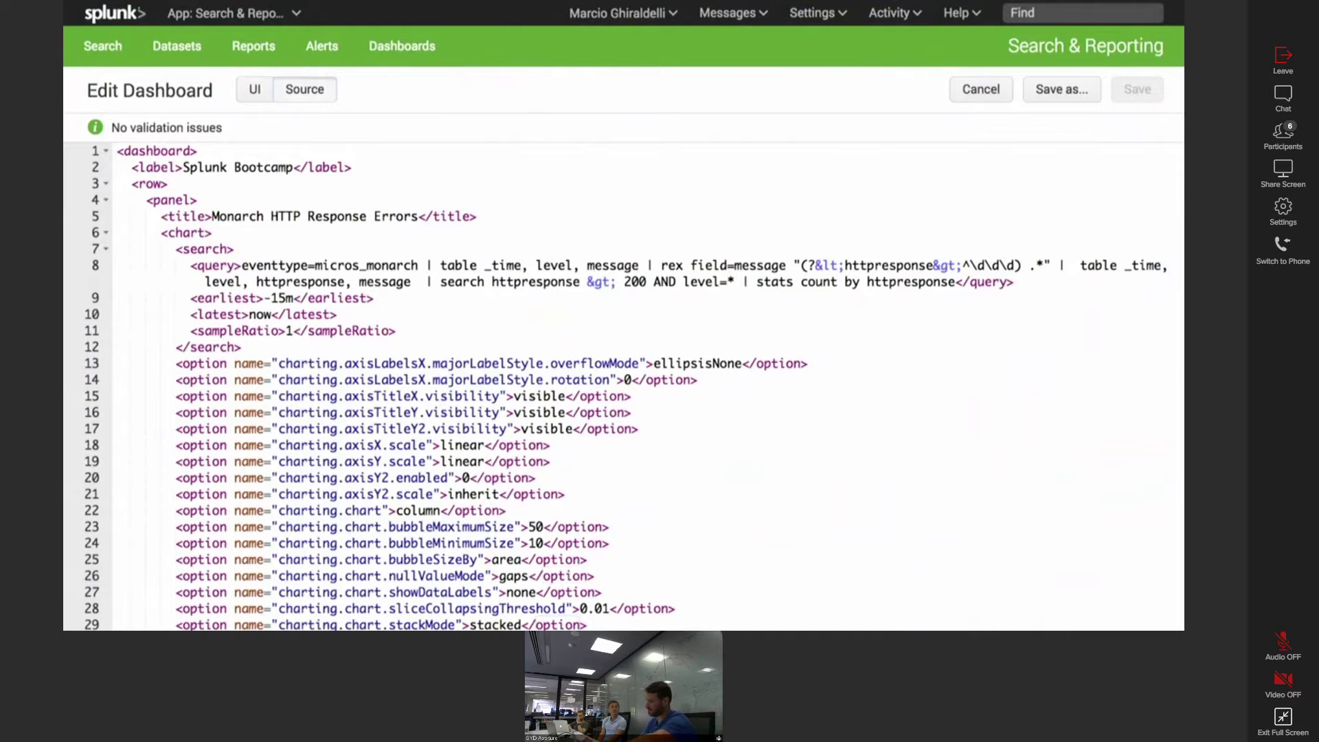
key("Down")
key("Down")
key("Down")
key("Down")
key("Down")
key("Down")
key("Down")
key("Down")
key("Down")
key("Down")
key("Down")
key("Down")
key("Down")
key("Down")
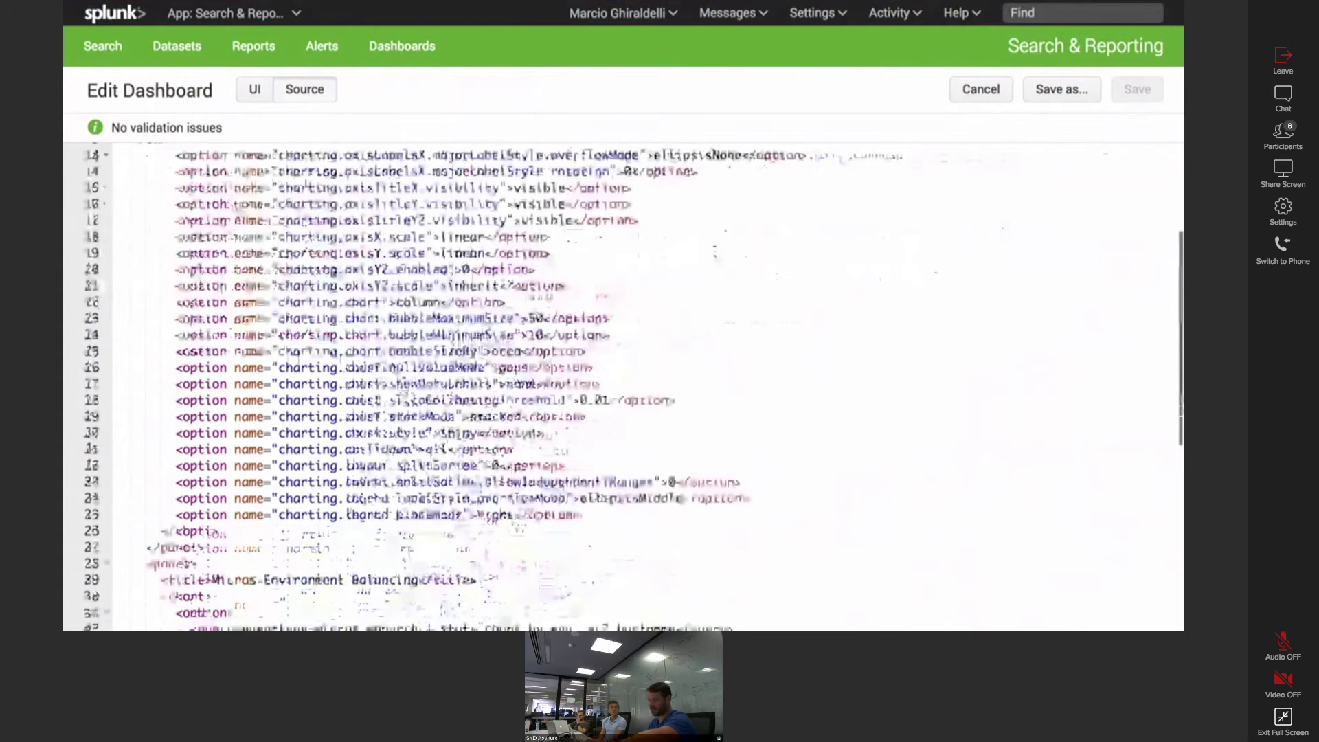
key("Down")
key("Down")
key("Down")
key("Down")
key("Down")
key("Down")
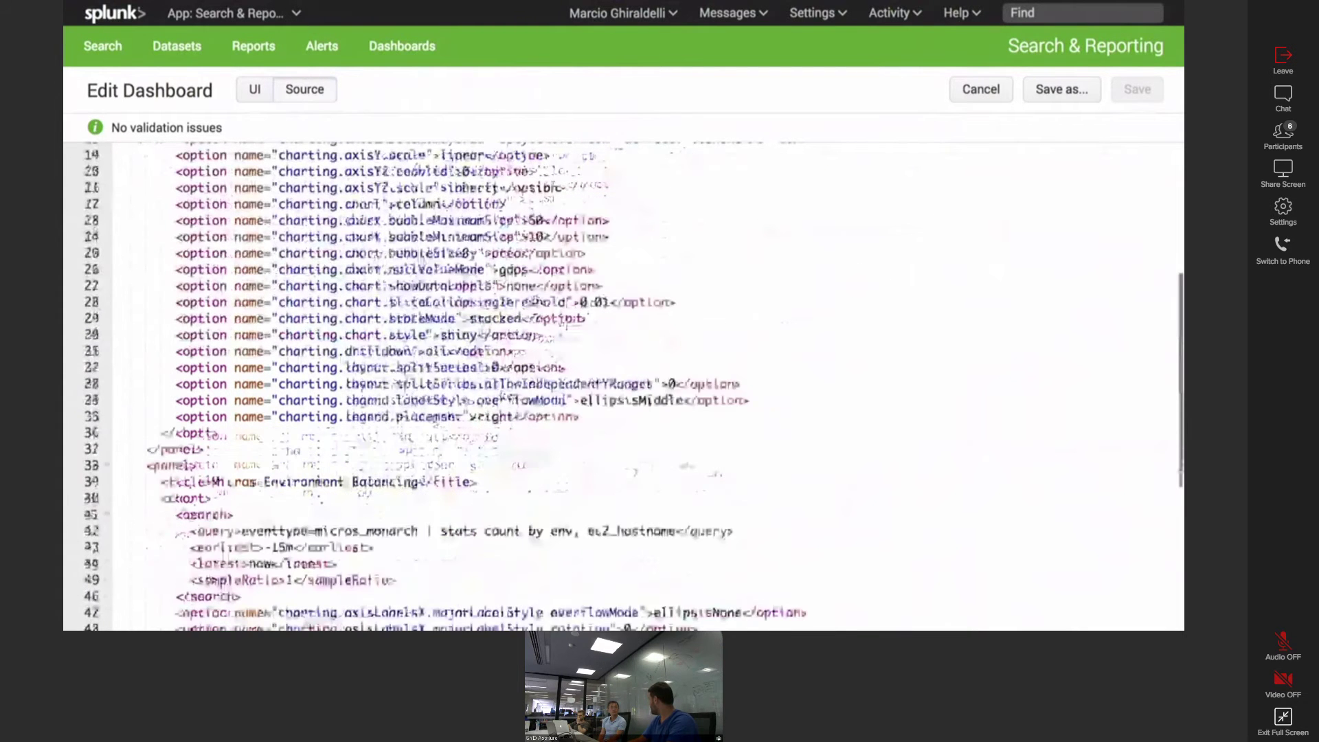
key("Page_Down")
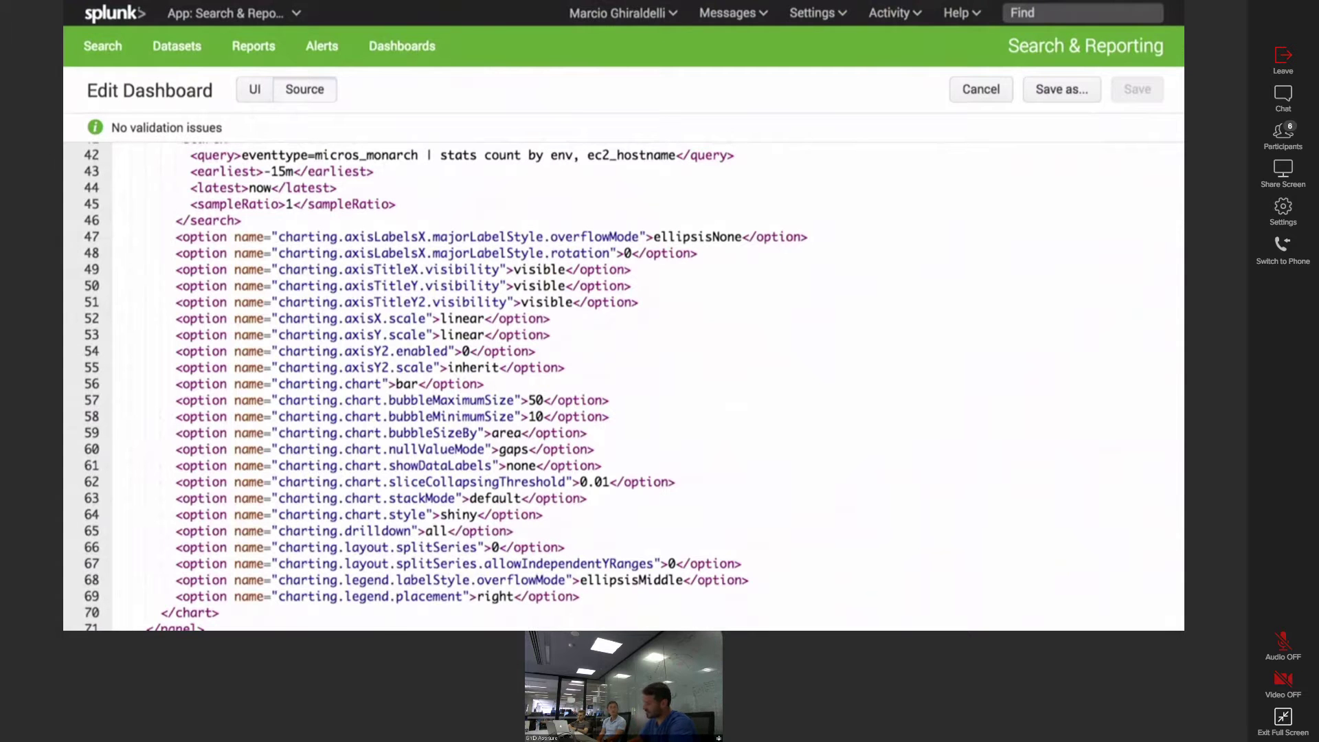
left_click(965, 88)
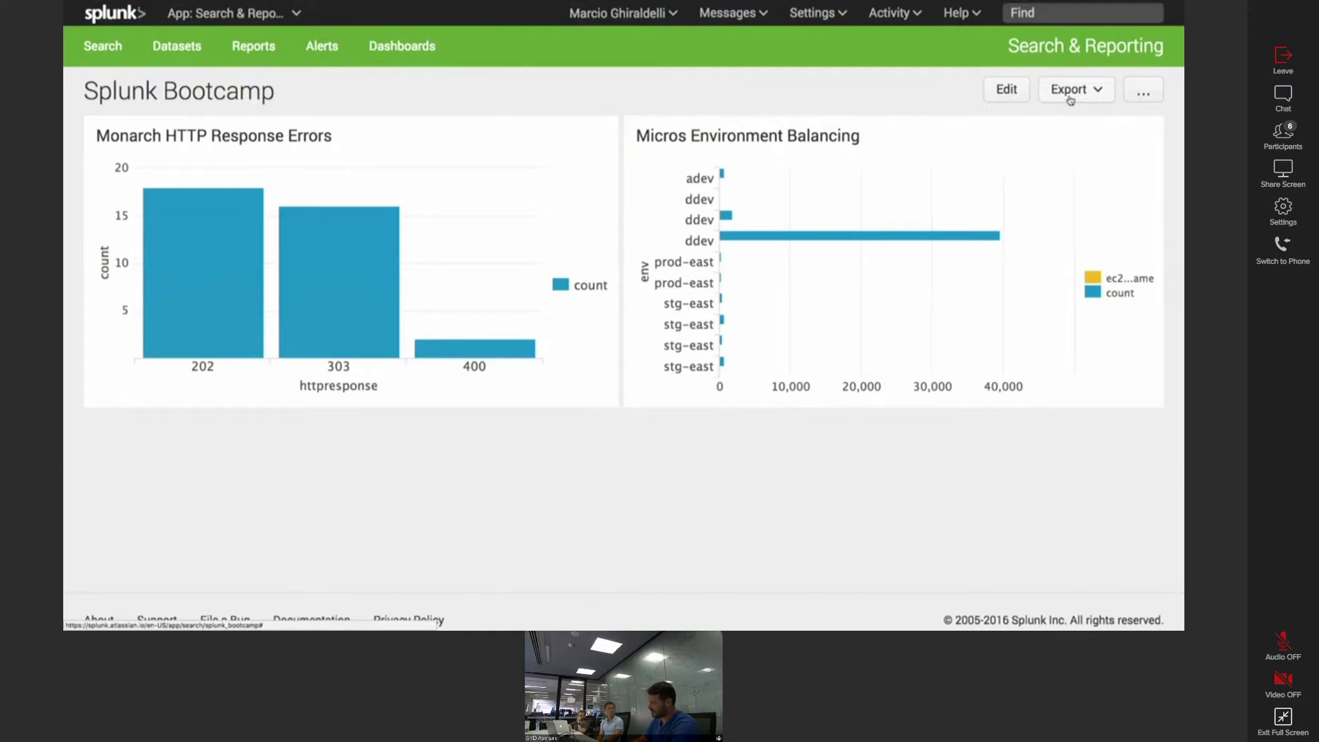
- Add a time input to the dashboard, save it and review the preset ranges it offers
left_click(1003, 94)
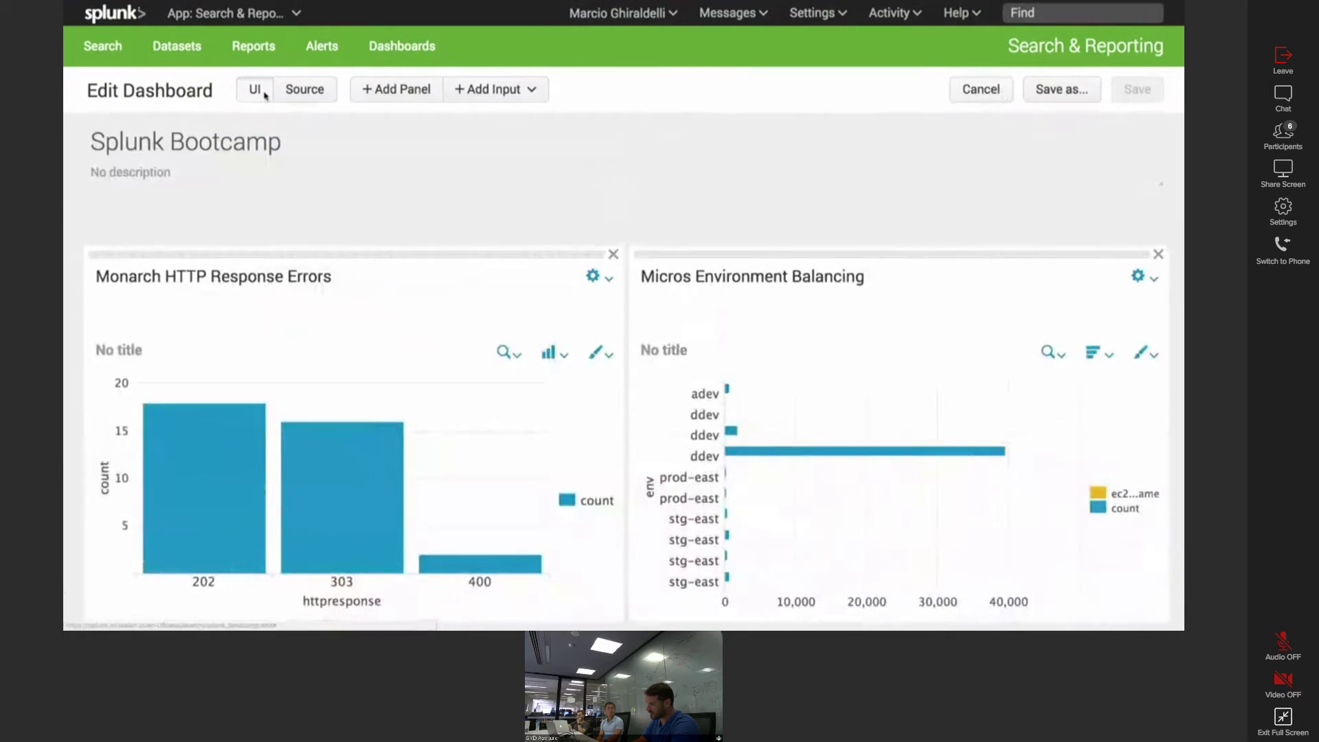
left_click(487, 88)
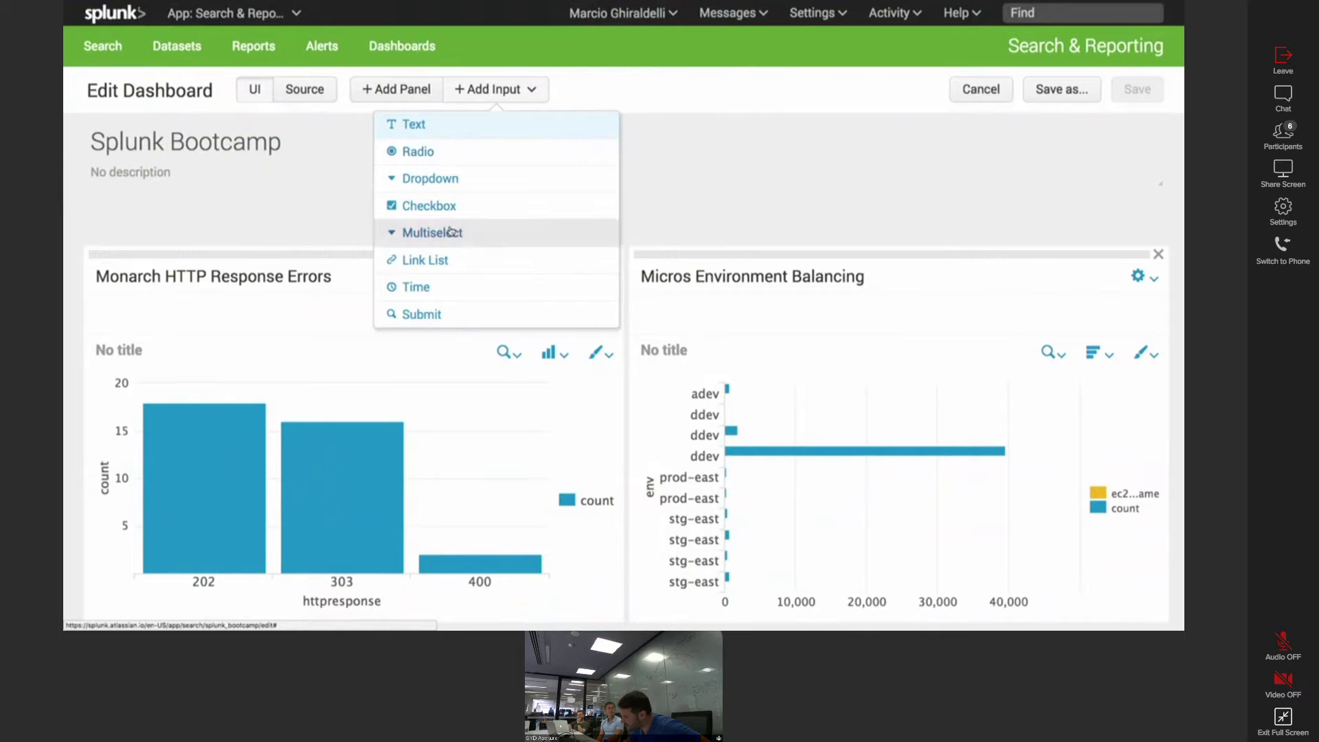
left_click(448, 285)
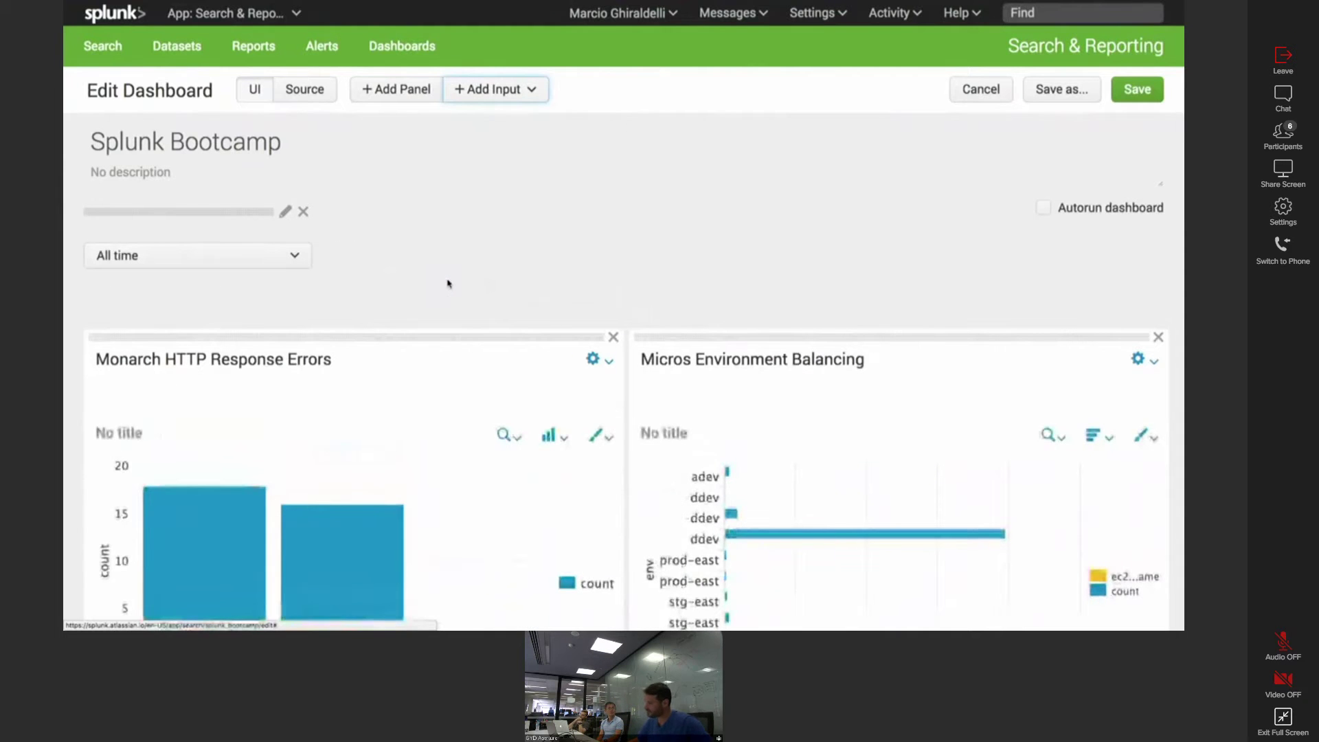
left_click(1137, 102)
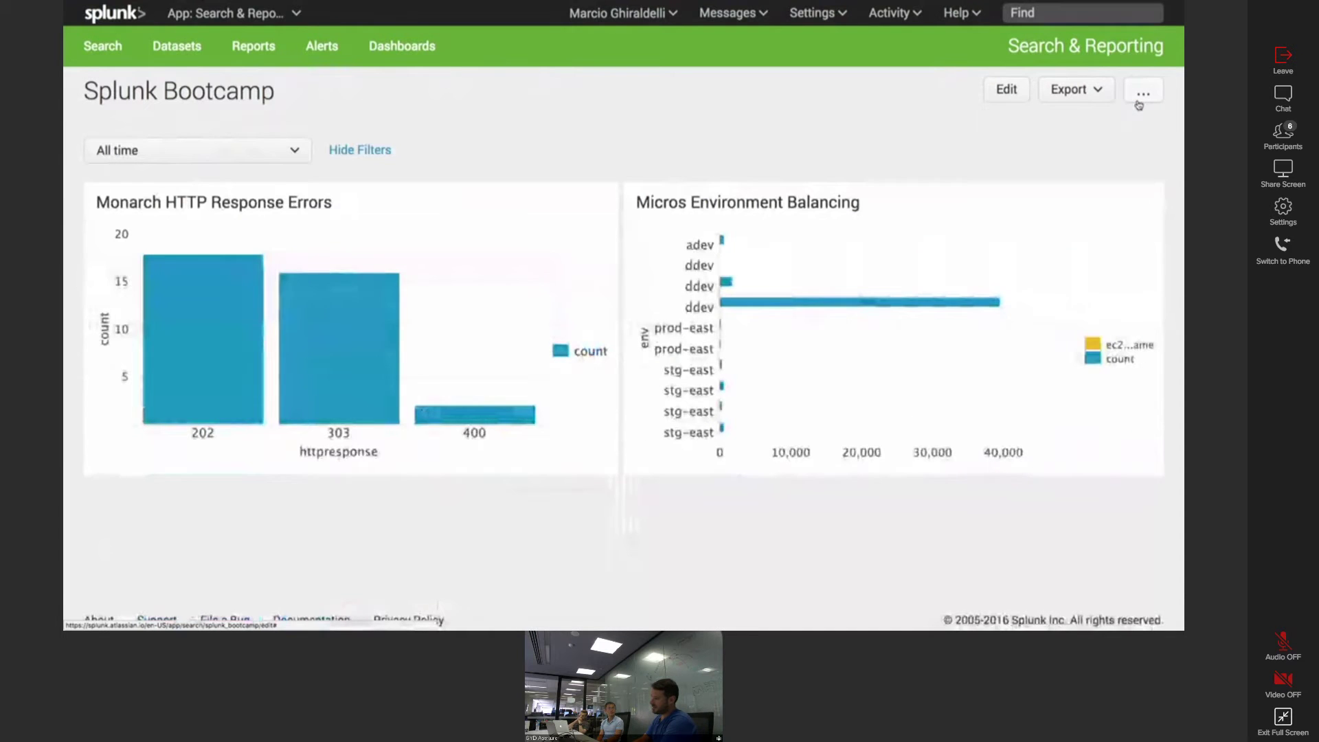
left_click(292, 151)
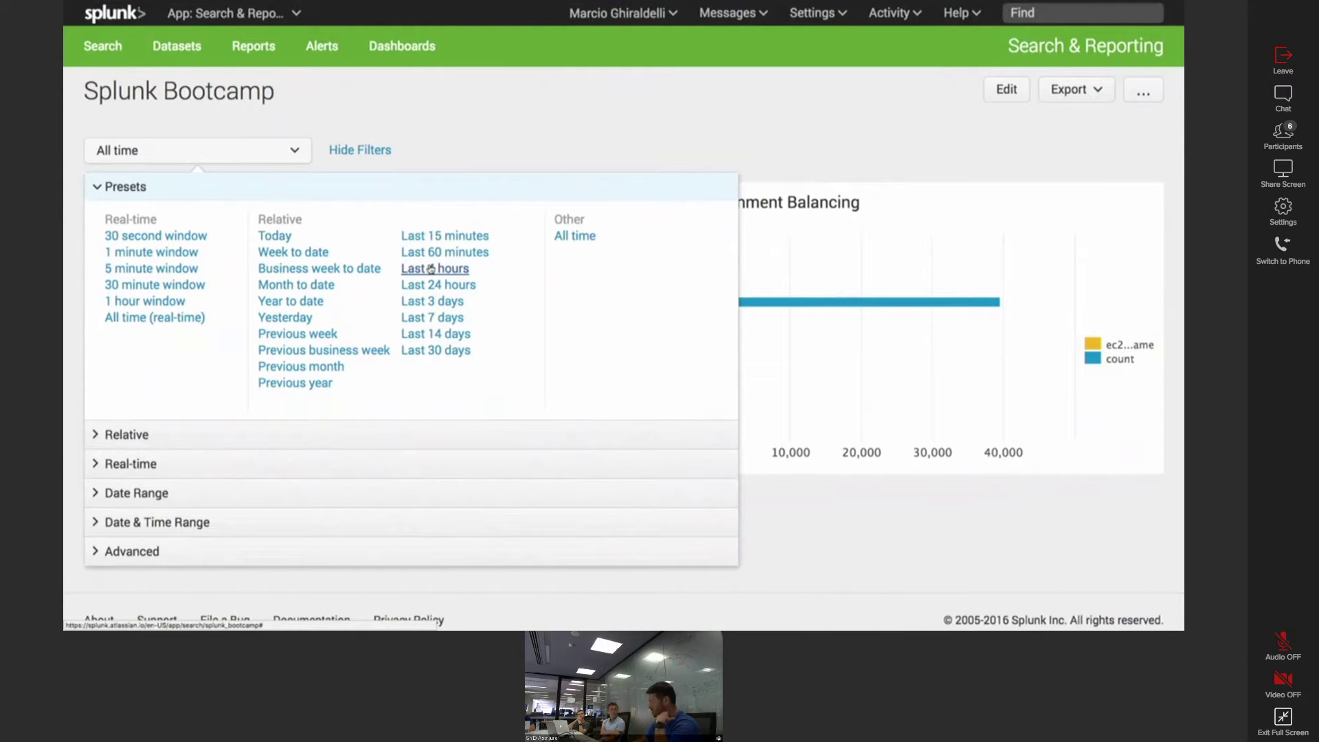
left_click(622, 120)
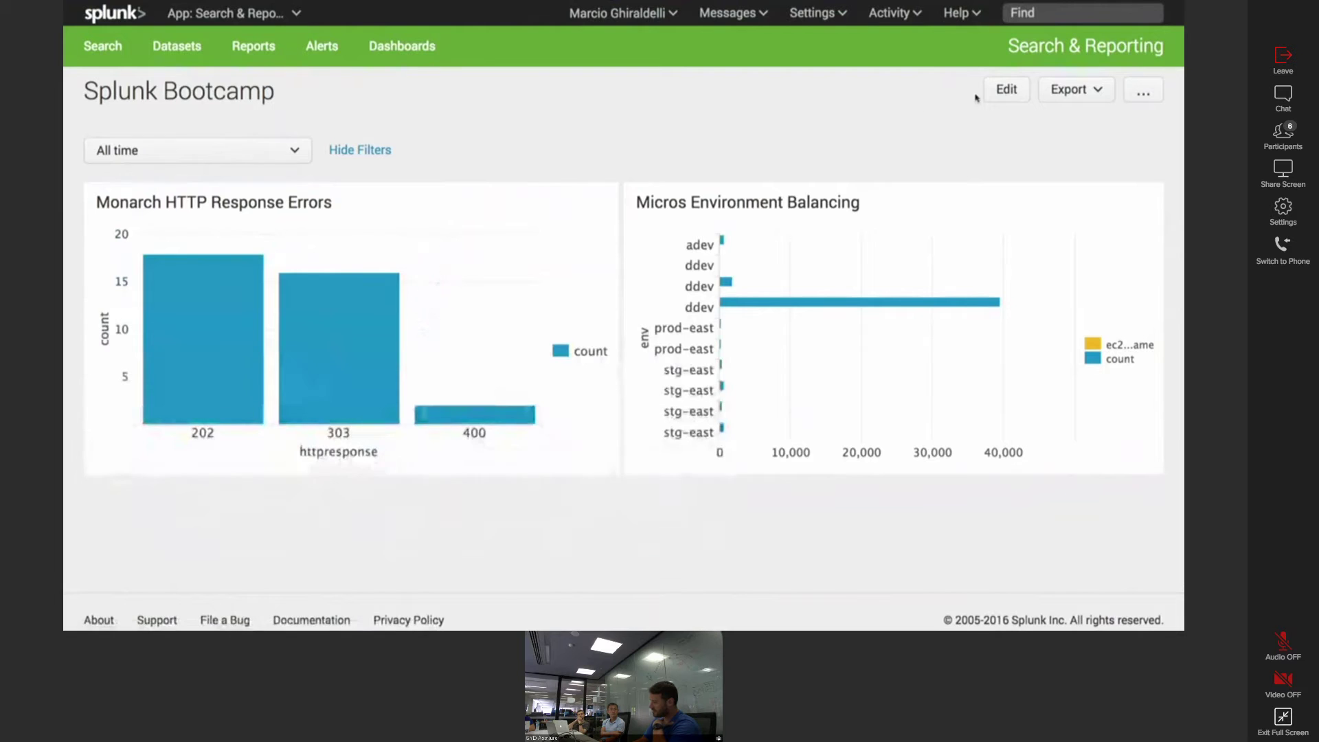
- Open the dashboard's XML source and examine the form element and the fieldset holding the time input
left_click(1007, 91)
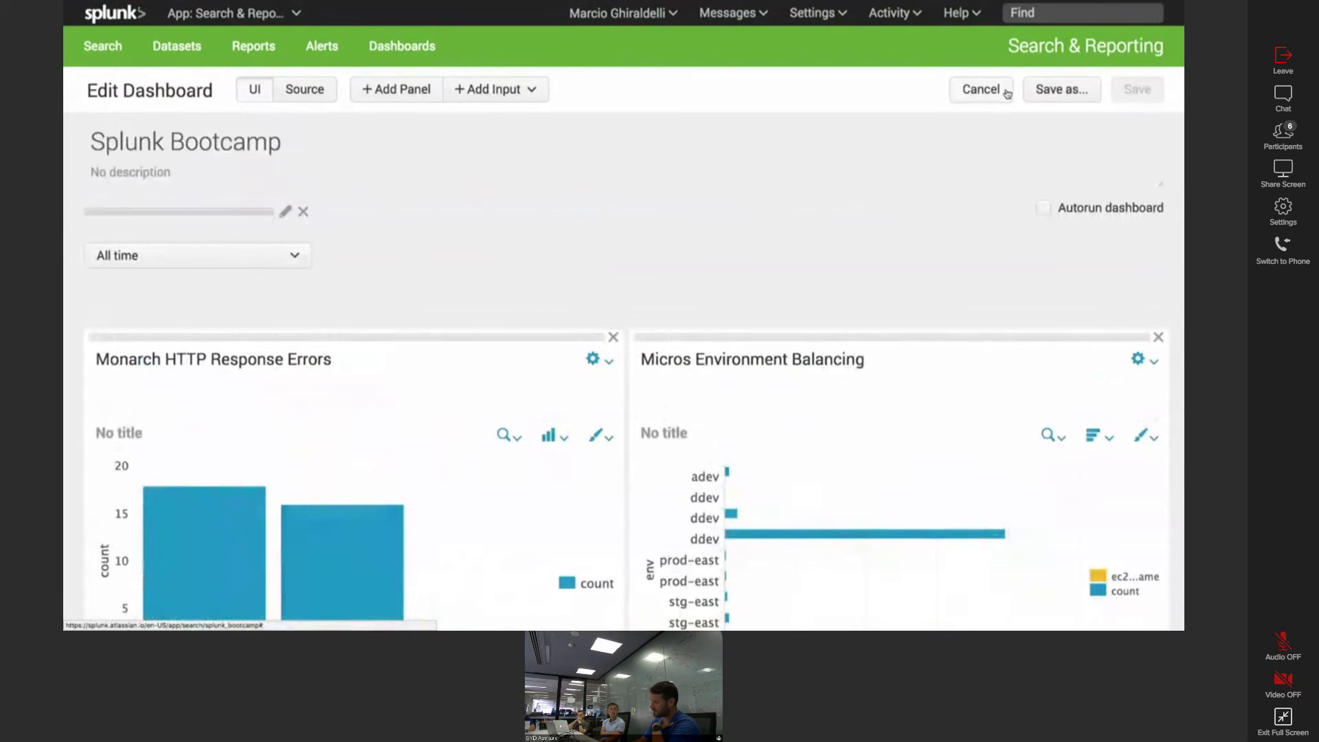
left_click(305, 92)
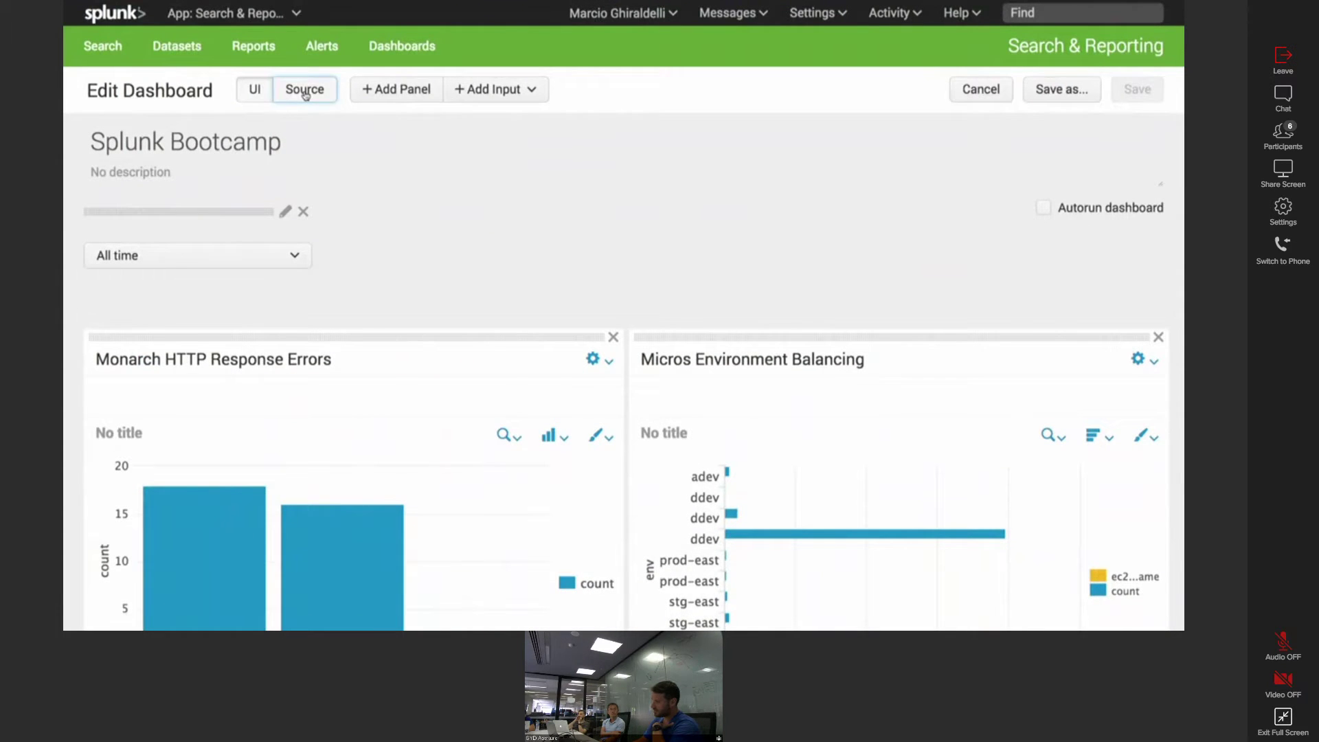
double_click(140, 150)
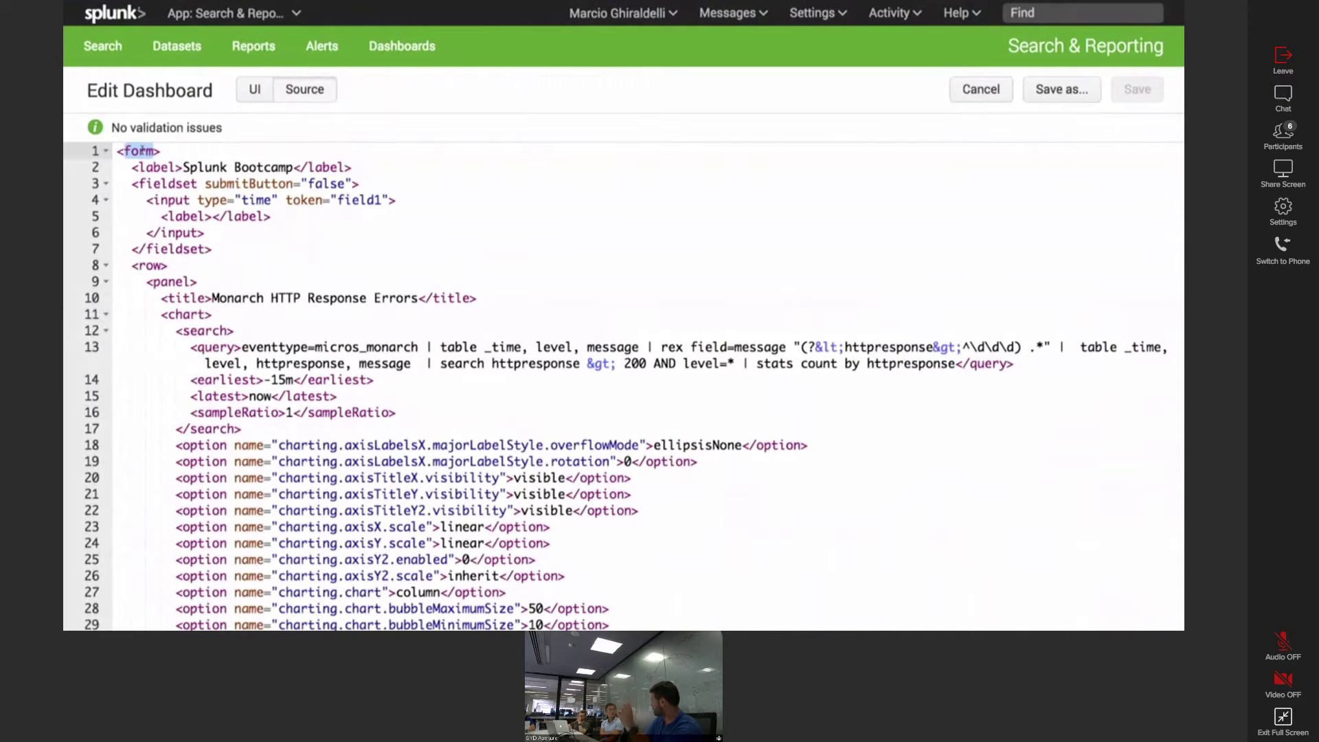
left_click(272, 184)
key("Home")
key("shift+Down")
key("shift+Down")
key("shift+Down")
key("shift+Down")
key("shift+Down")
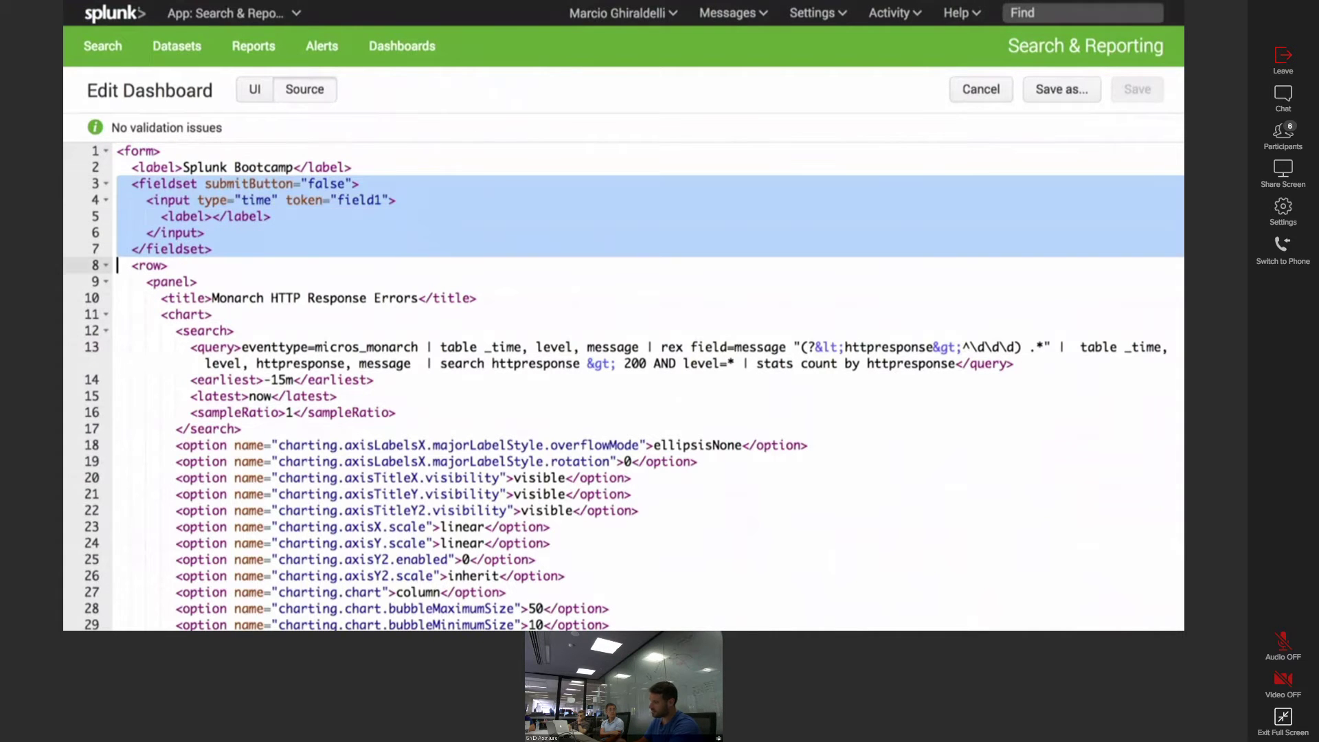
- Rename the time input's token to time-interval in the XML source and save the dashboard
double_click(361, 201)
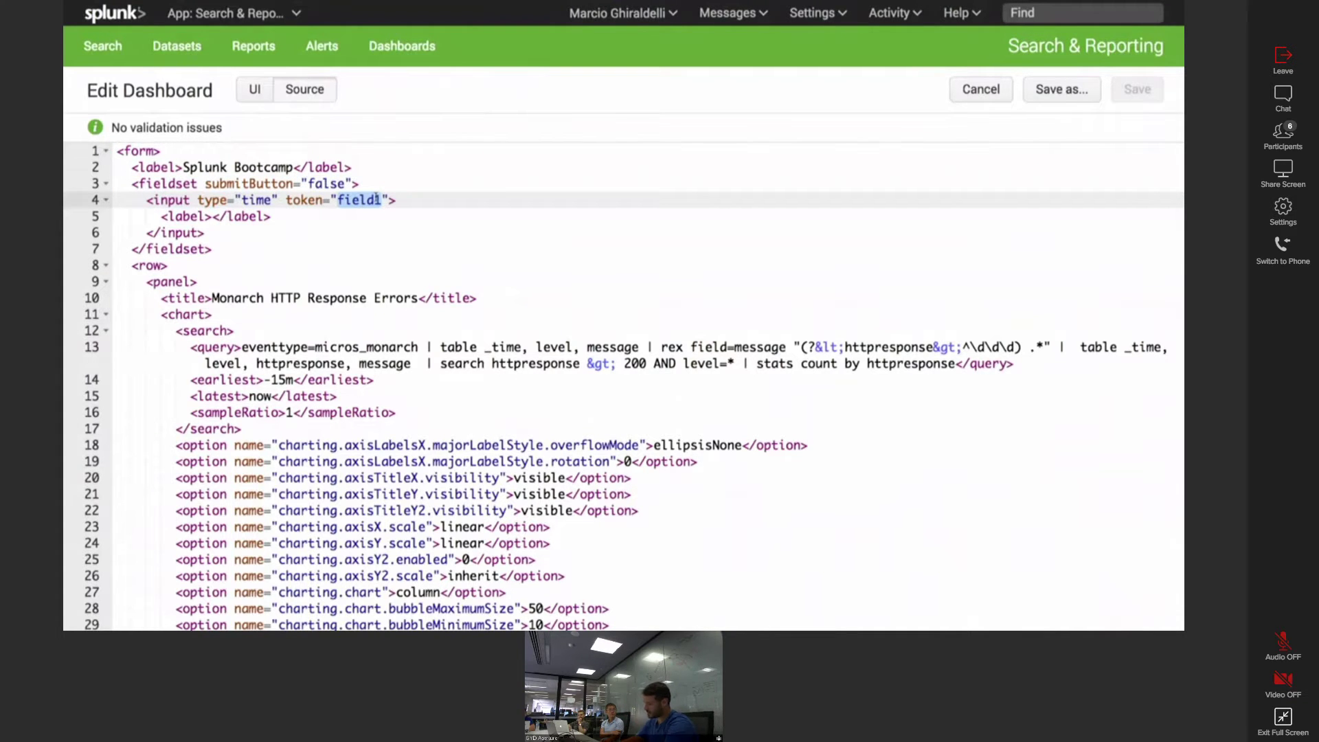
type("time-i")
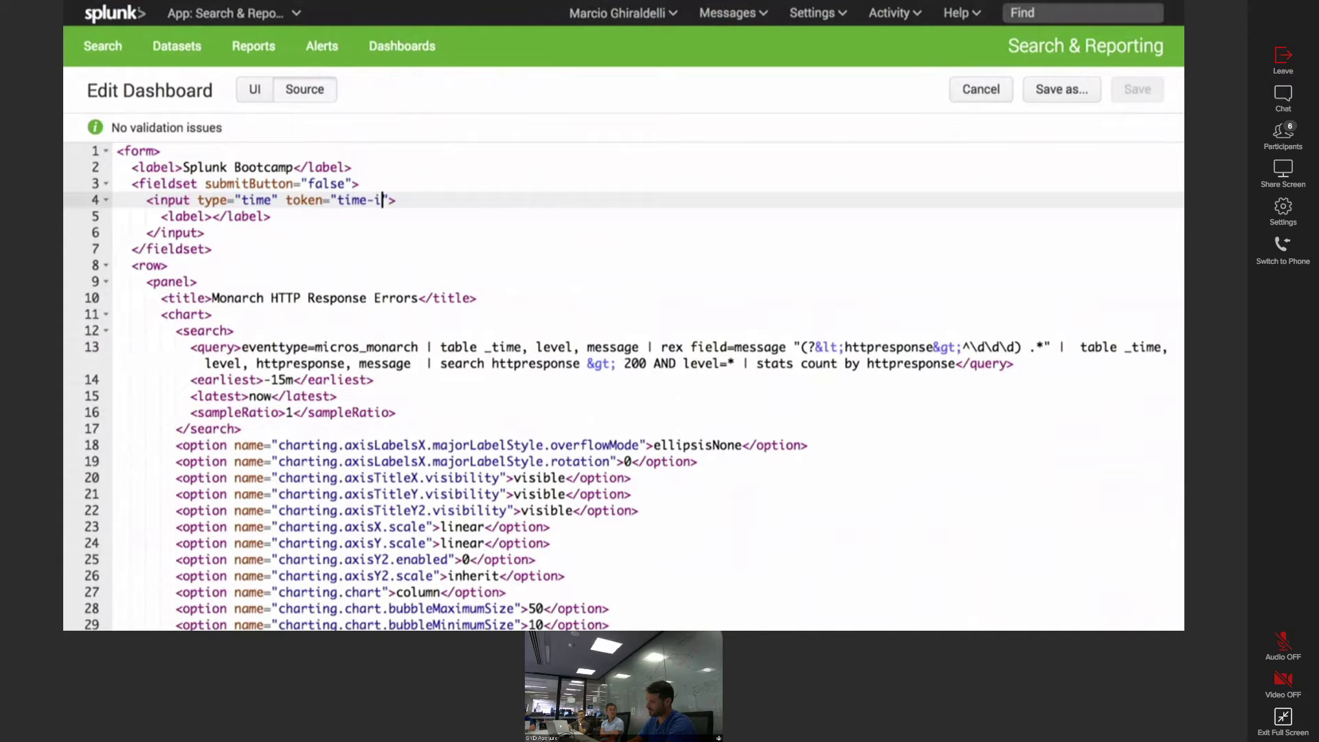
type("nterval")
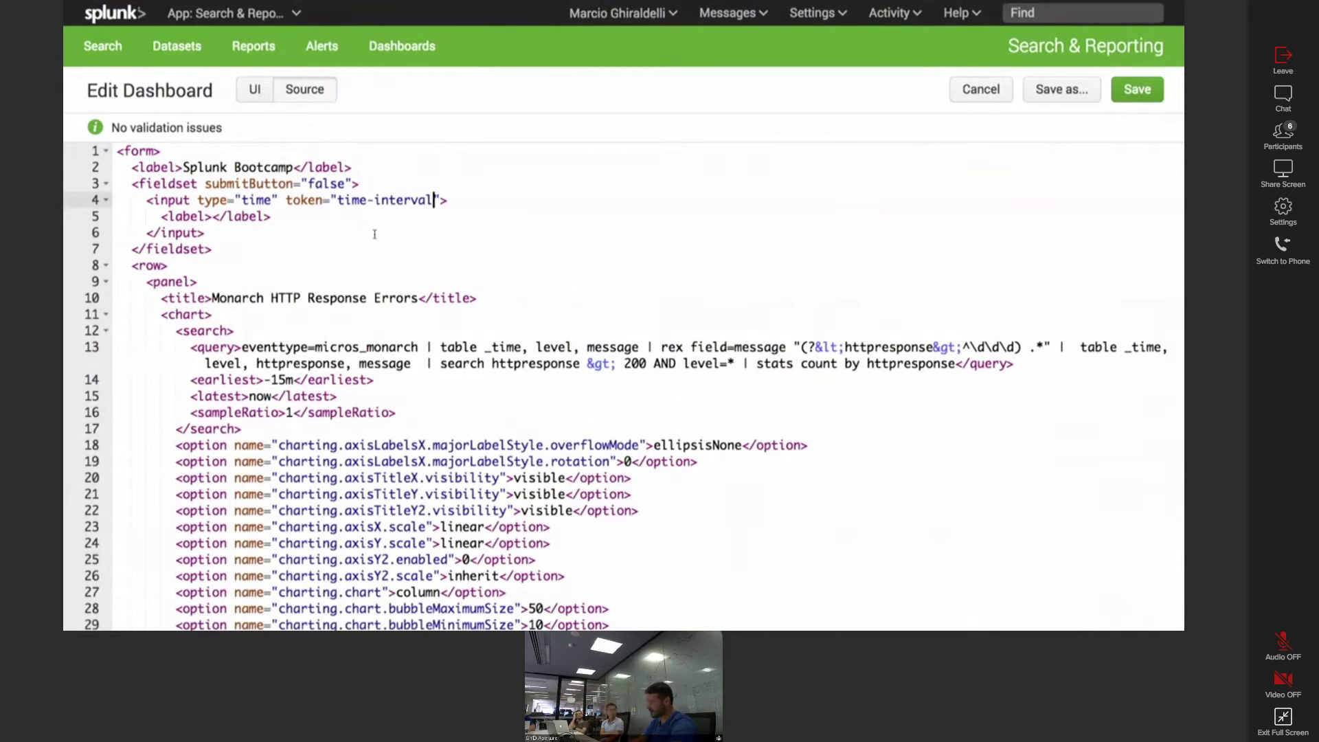
left_click(1070, 89)
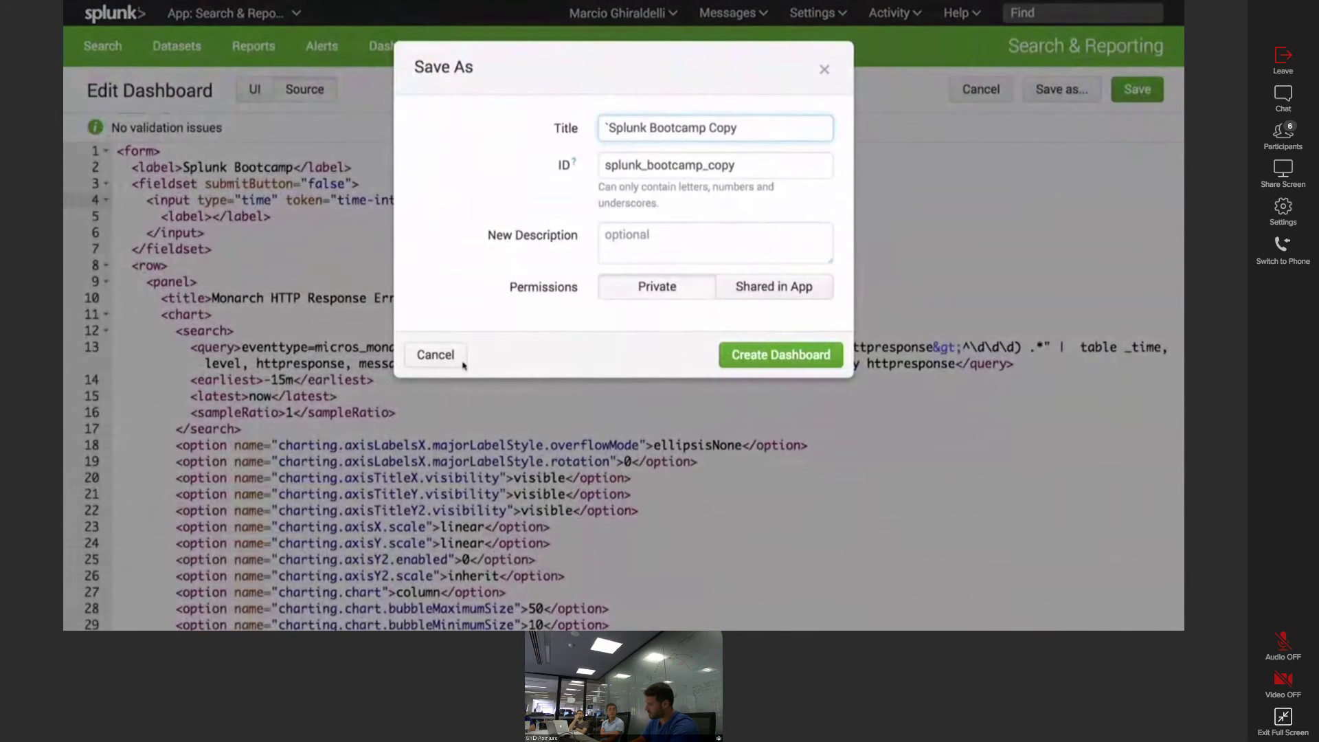
left_click(428, 354)
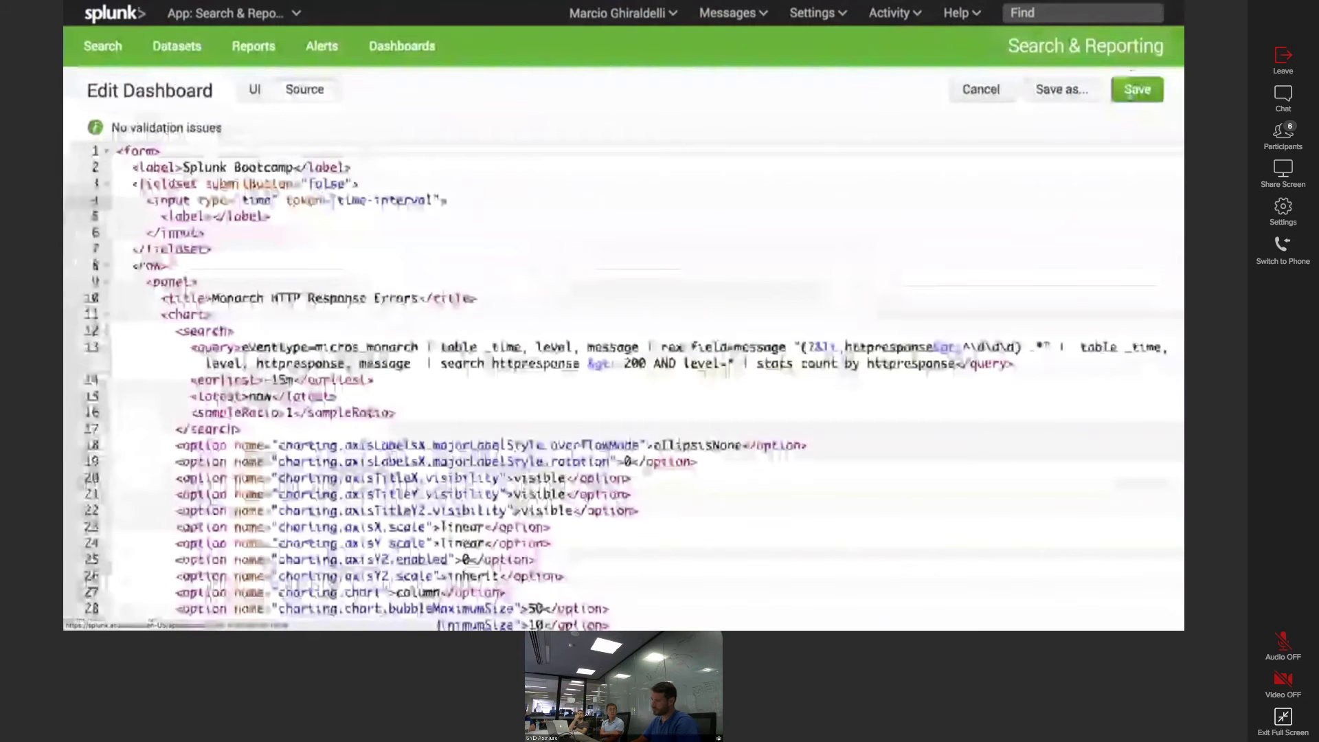
left_click(1134, 91)
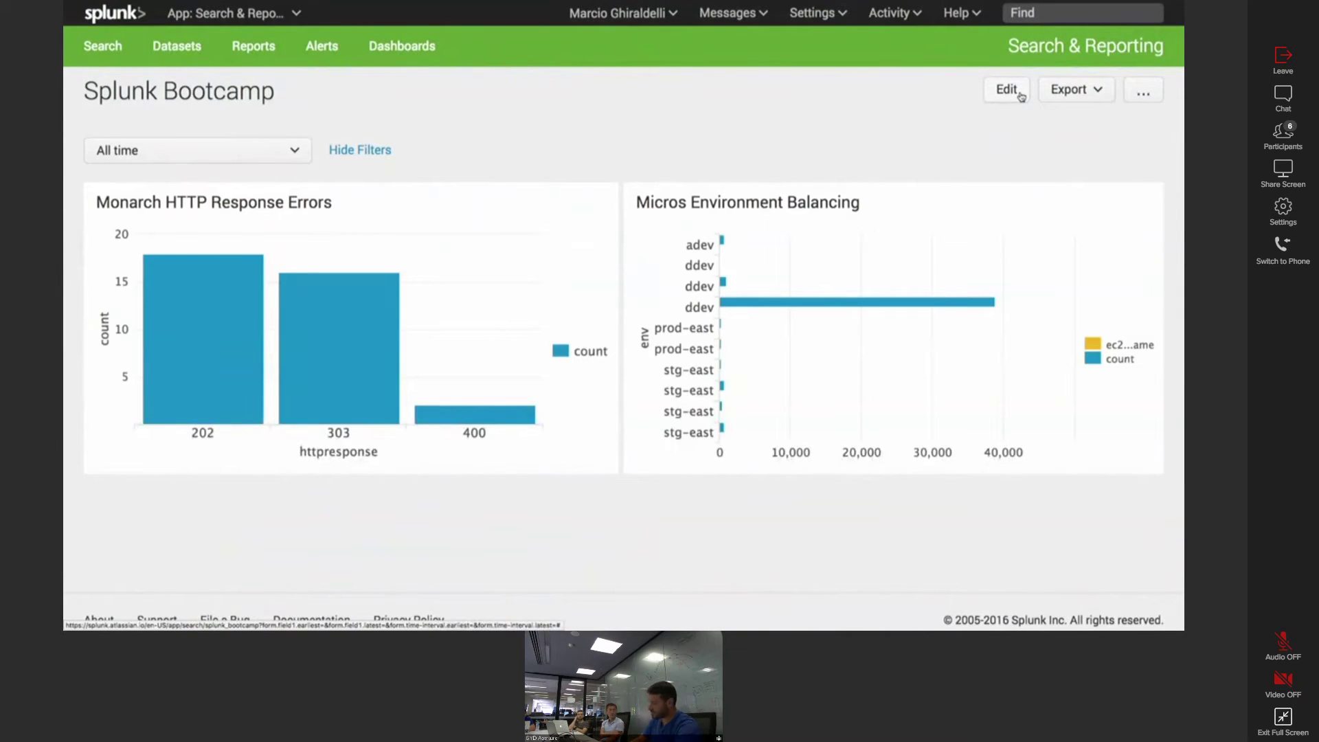
- Set the time range scope of the Monarch HTTP Response Errors panel's search to Shared Time Picker (time-interval)
left_click(1020, 96)
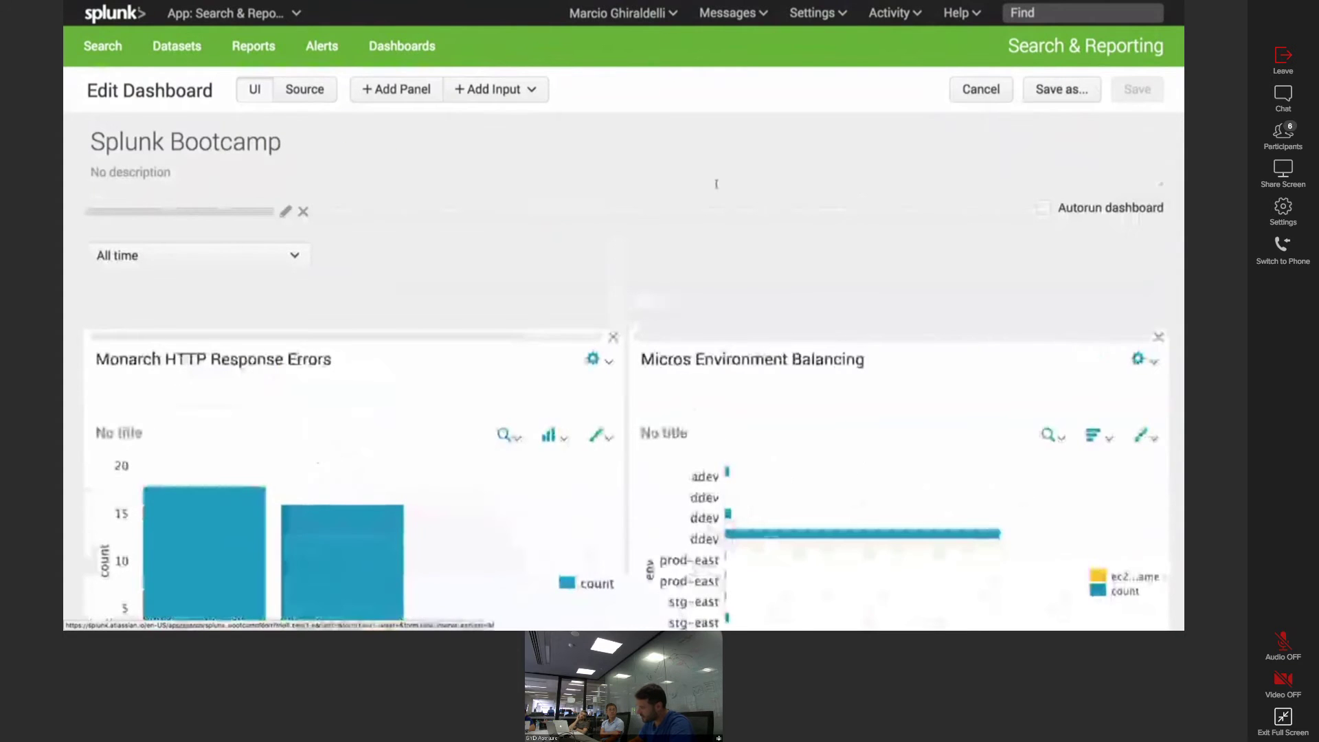
scroll(502, 332, "down", 2)
left_click(503, 330)
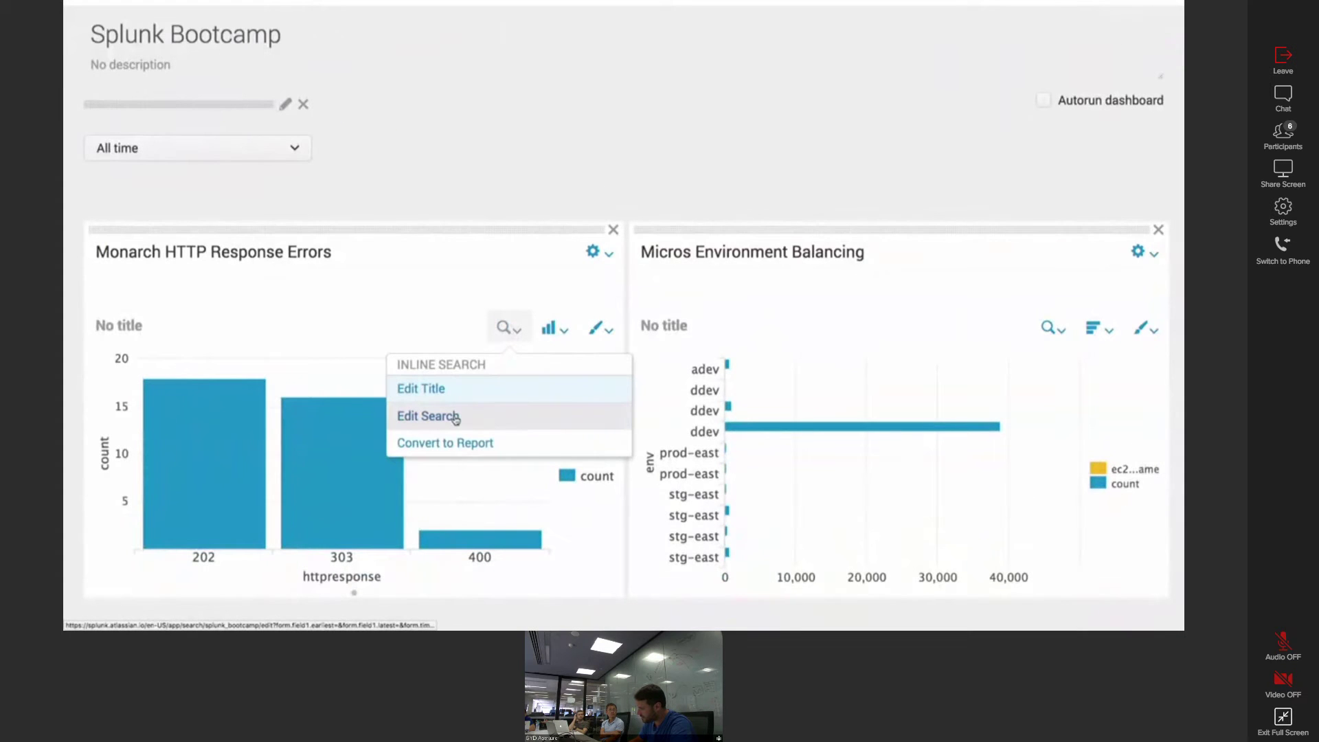
left_click(428, 416)
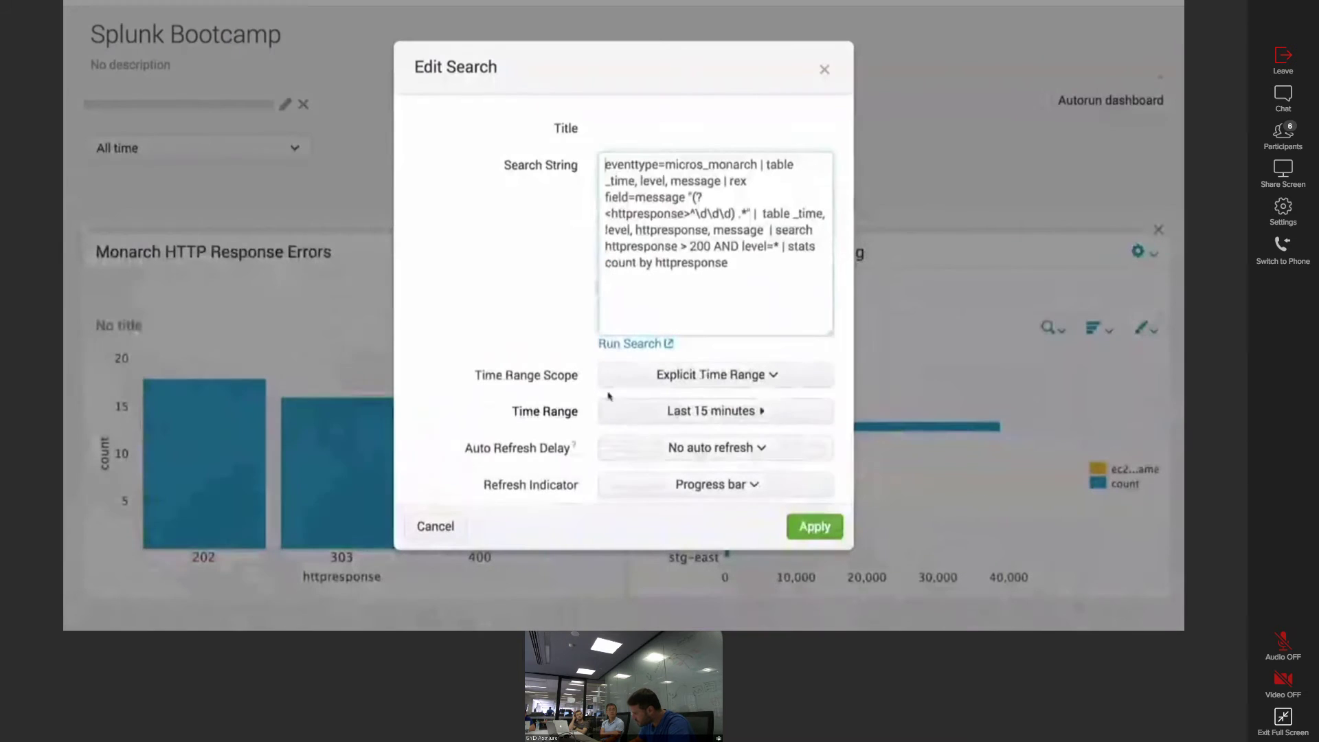
left_click(653, 384)
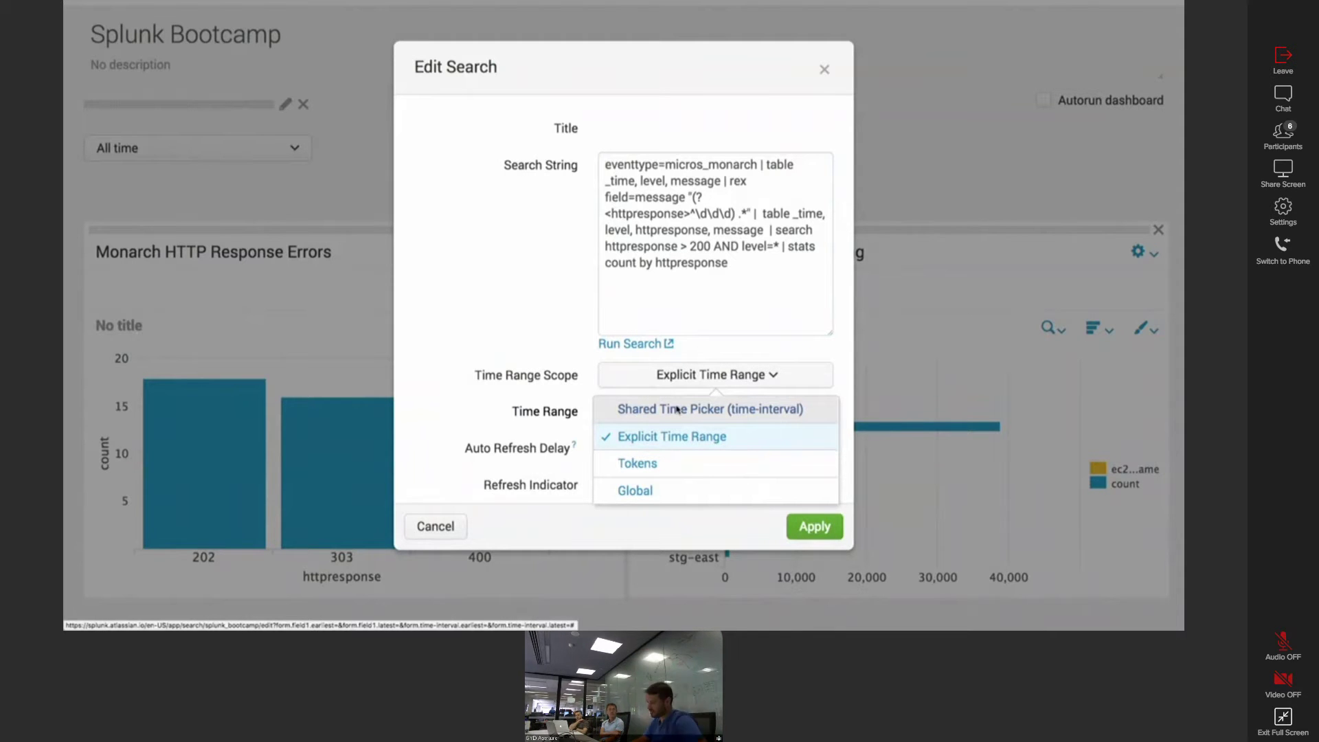
left_click(676, 410)
left_click(814, 526)
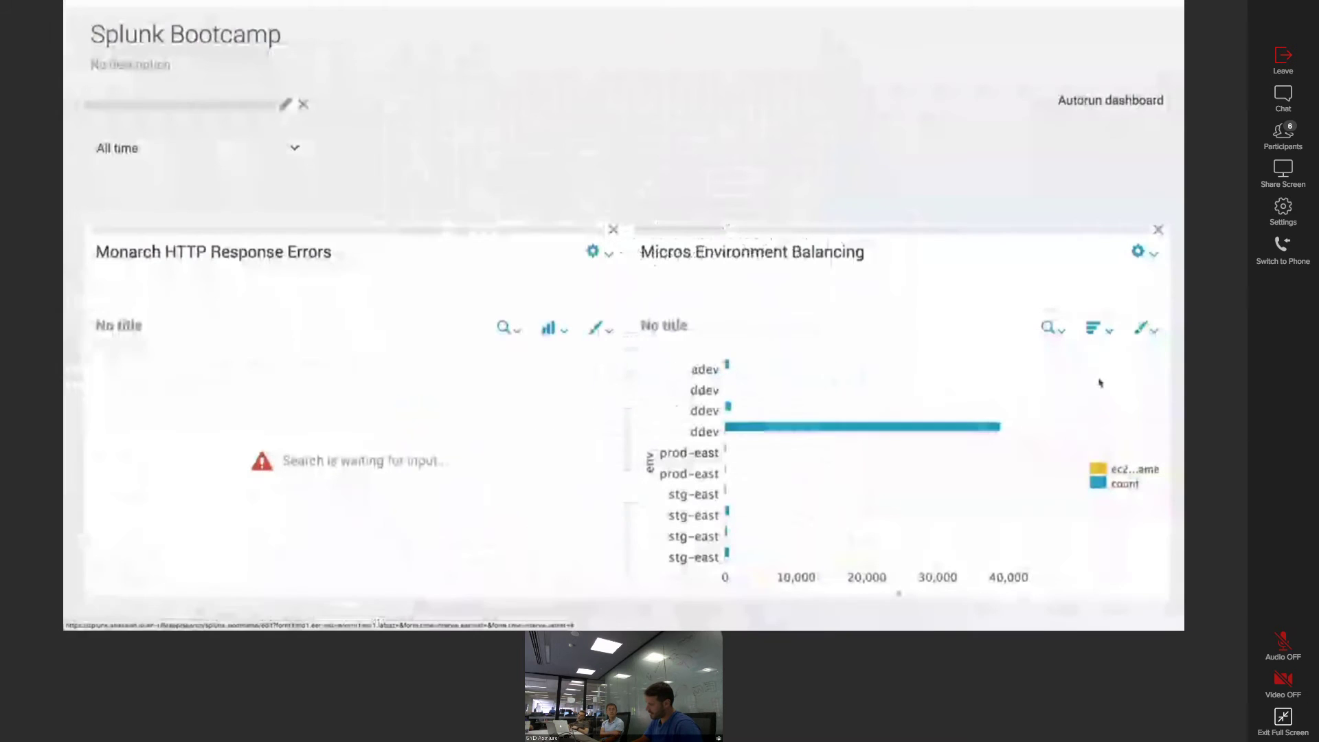
- Set the Micros Environment Balancing search's time range scope to Shared Time Picker (time-interval) and save the dashboard
left_click(1062, 327)
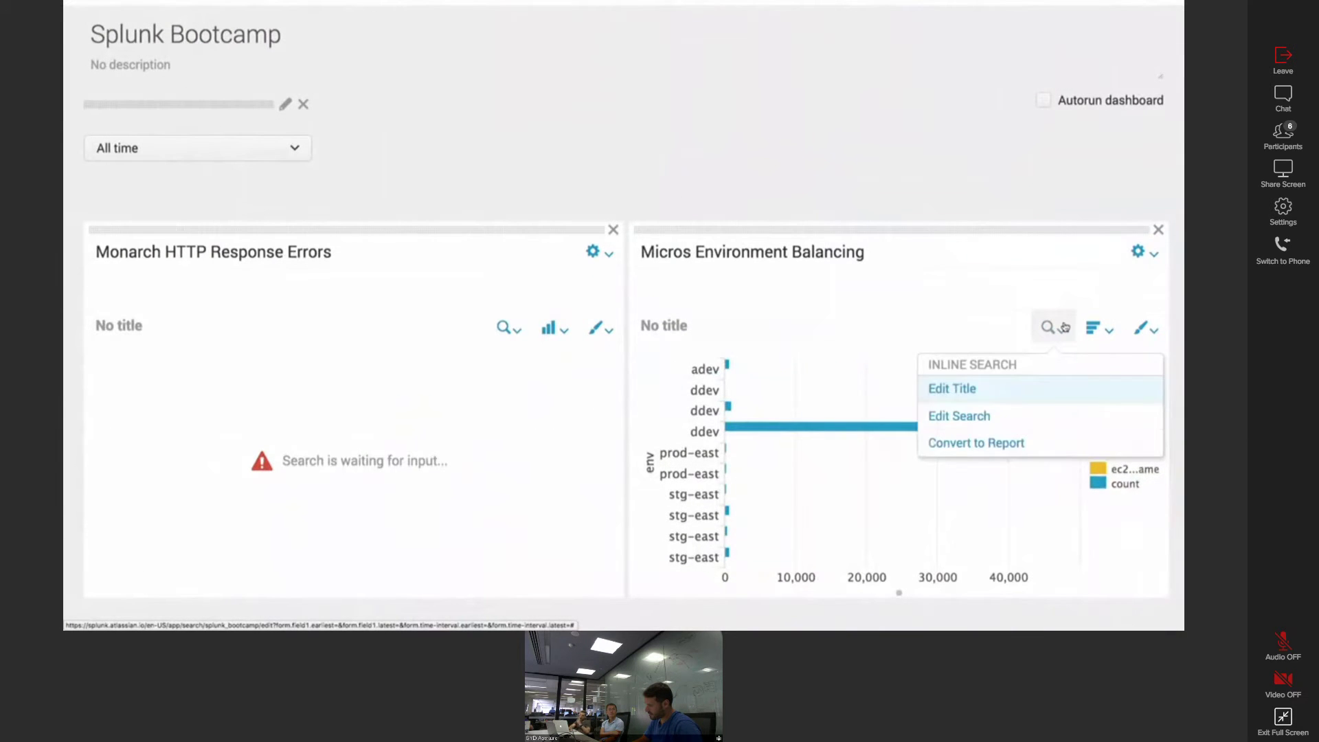
left_click(1002, 423)
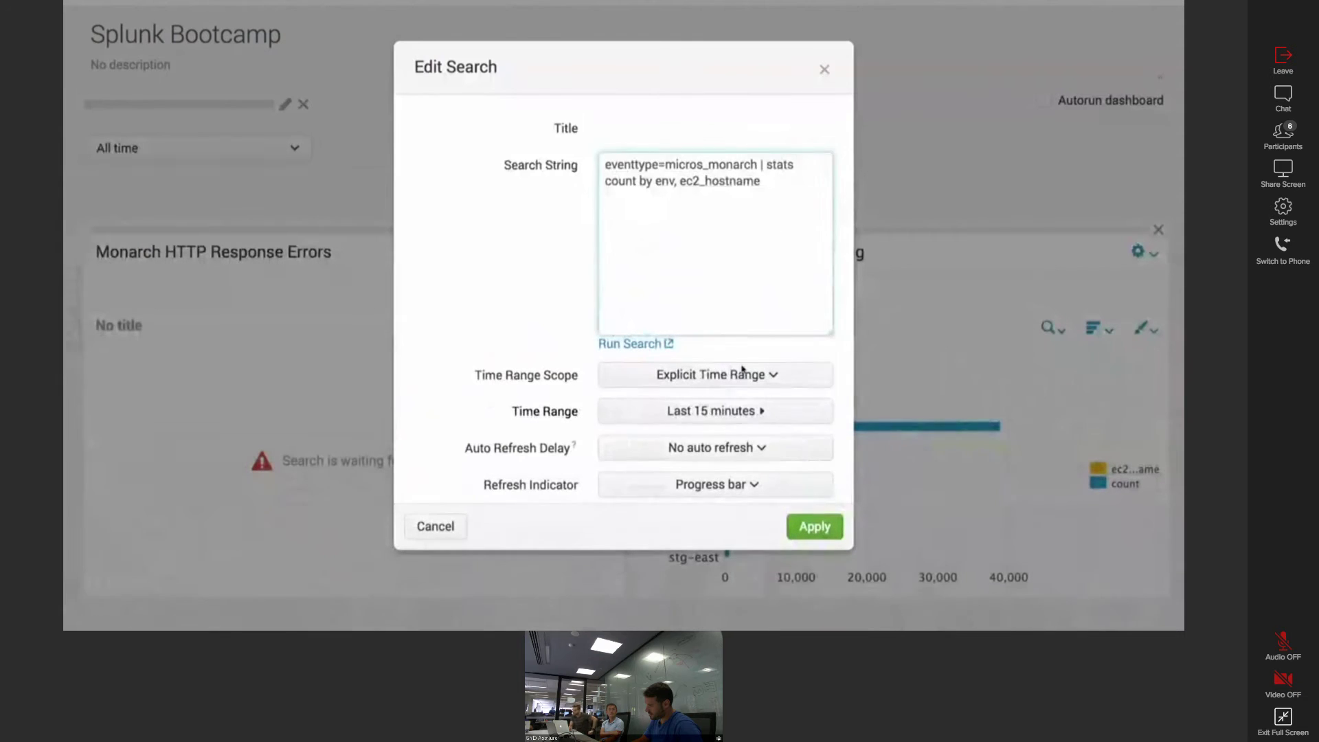
left_click(737, 383)
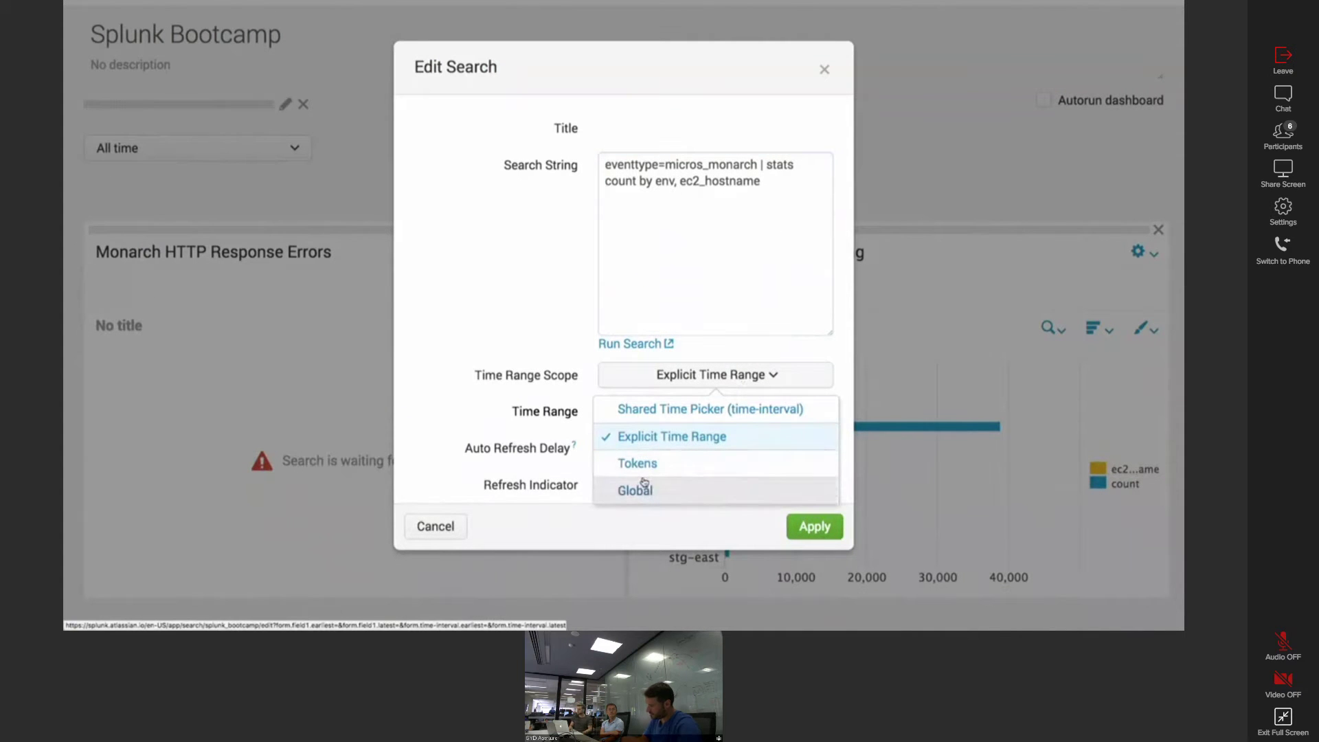
left_click(676, 408)
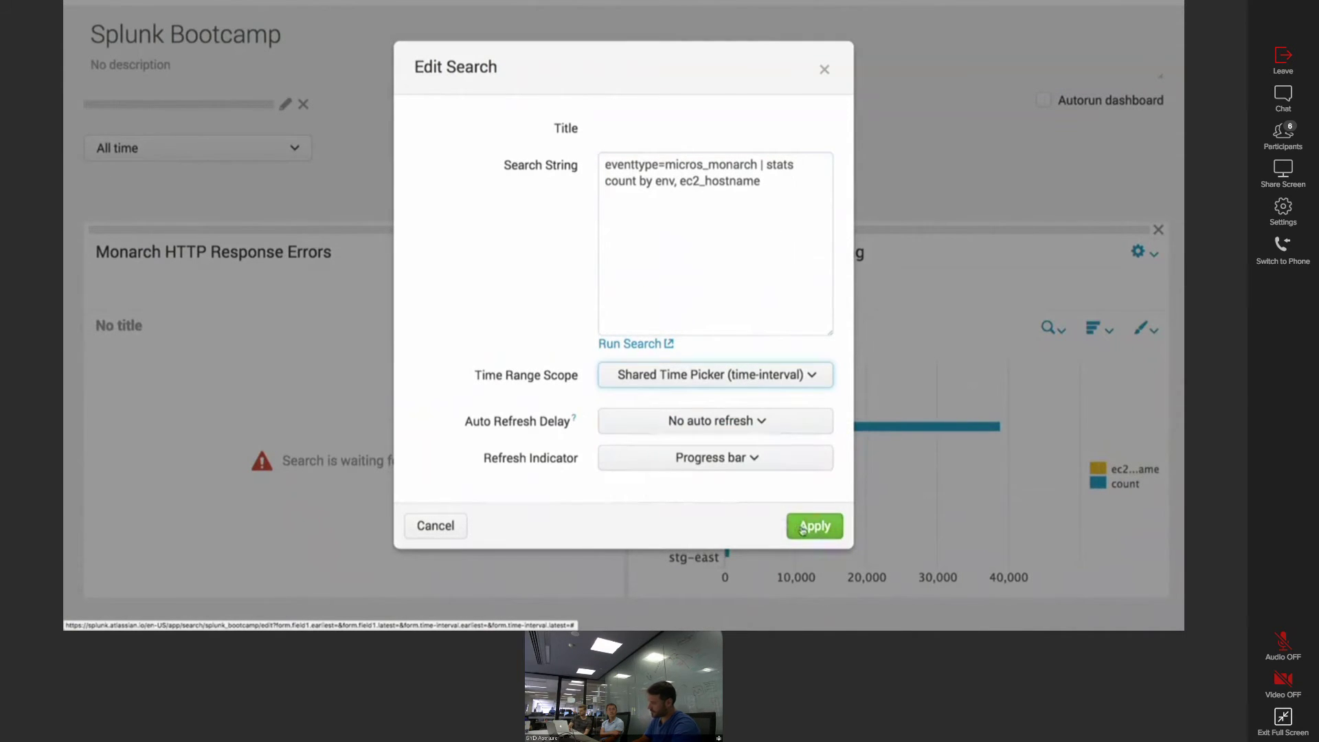
left_click(801, 529)
scroll(838, 165, "down", 2)
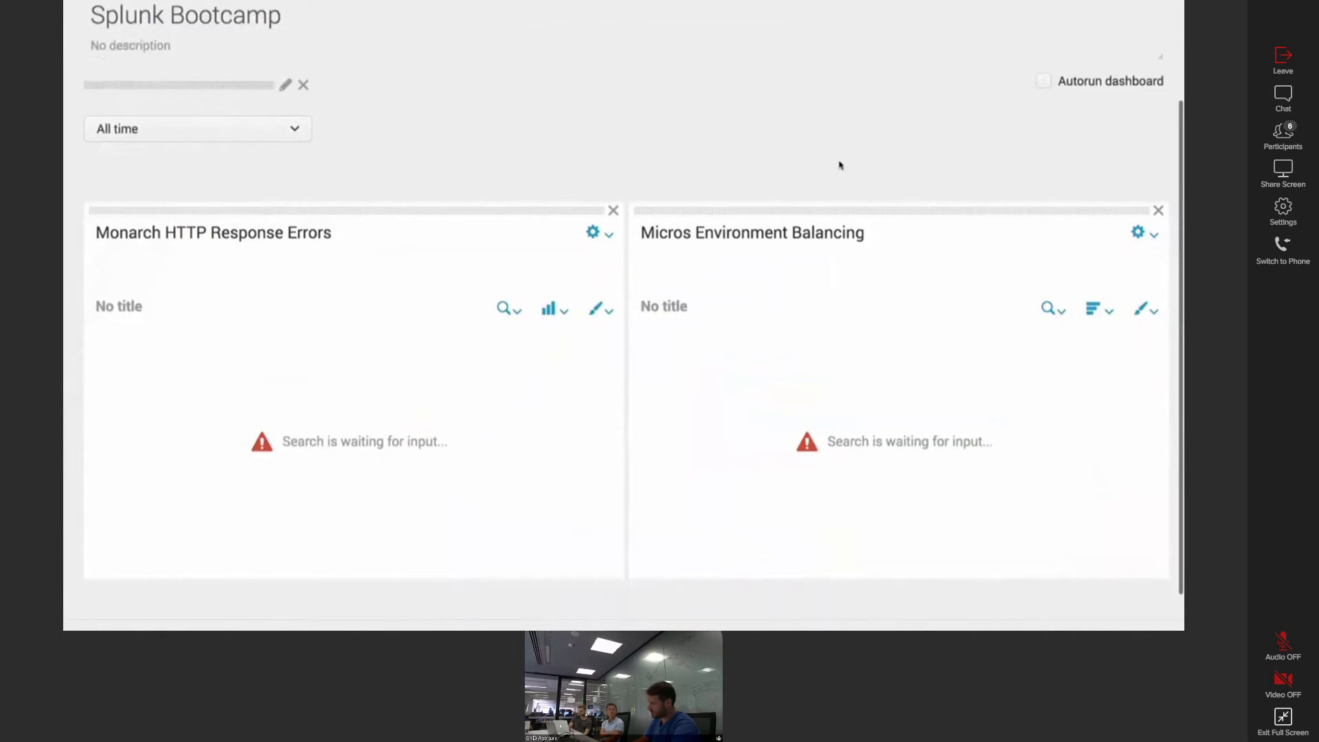
scroll(965, 138, "up", 3)
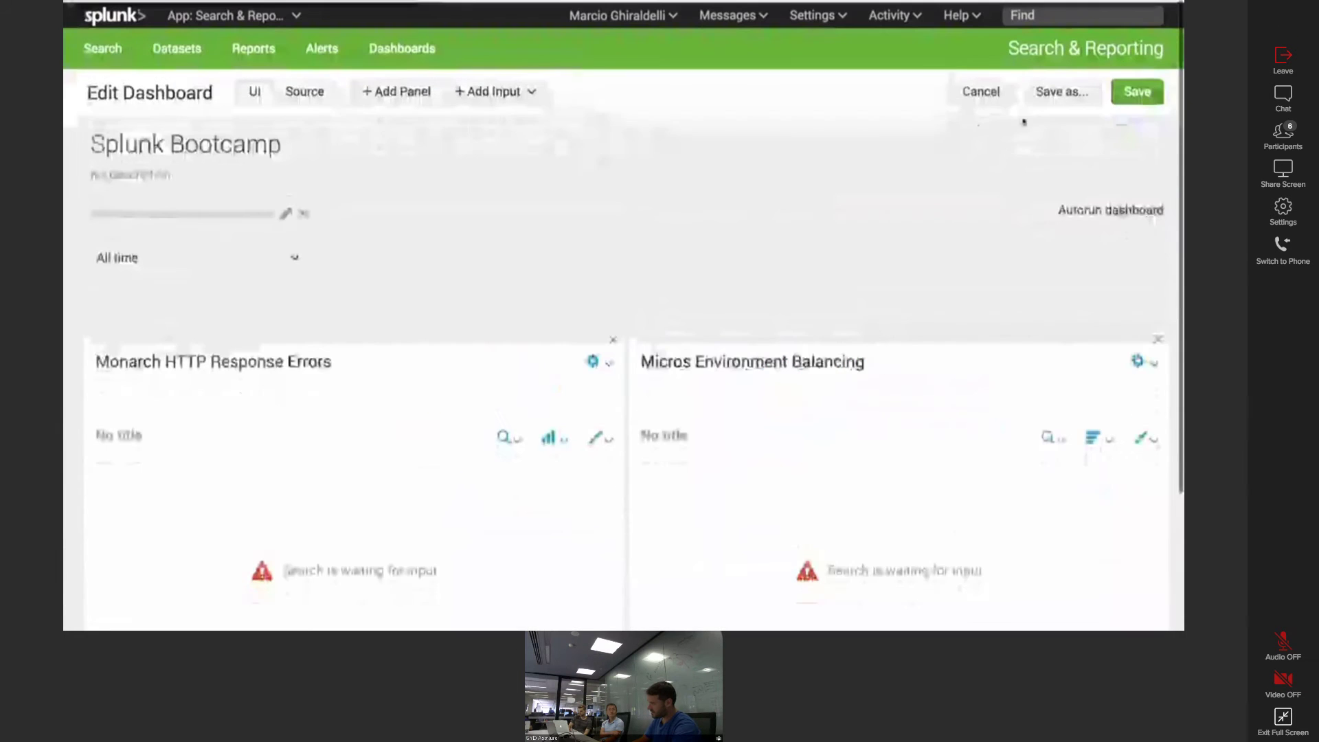
left_click(1132, 93)
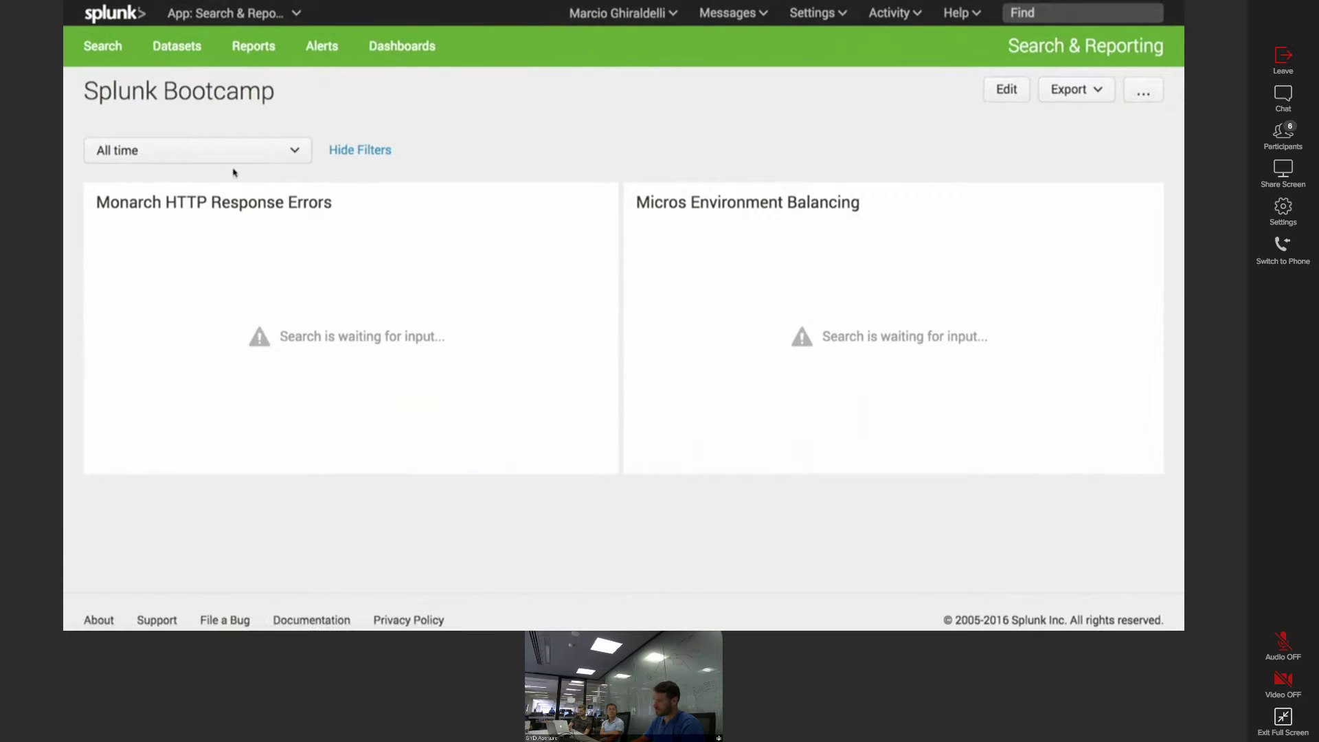
- Set the dashboard's time range to Last 7 days and check how both panels respond
left_click(260, 159)
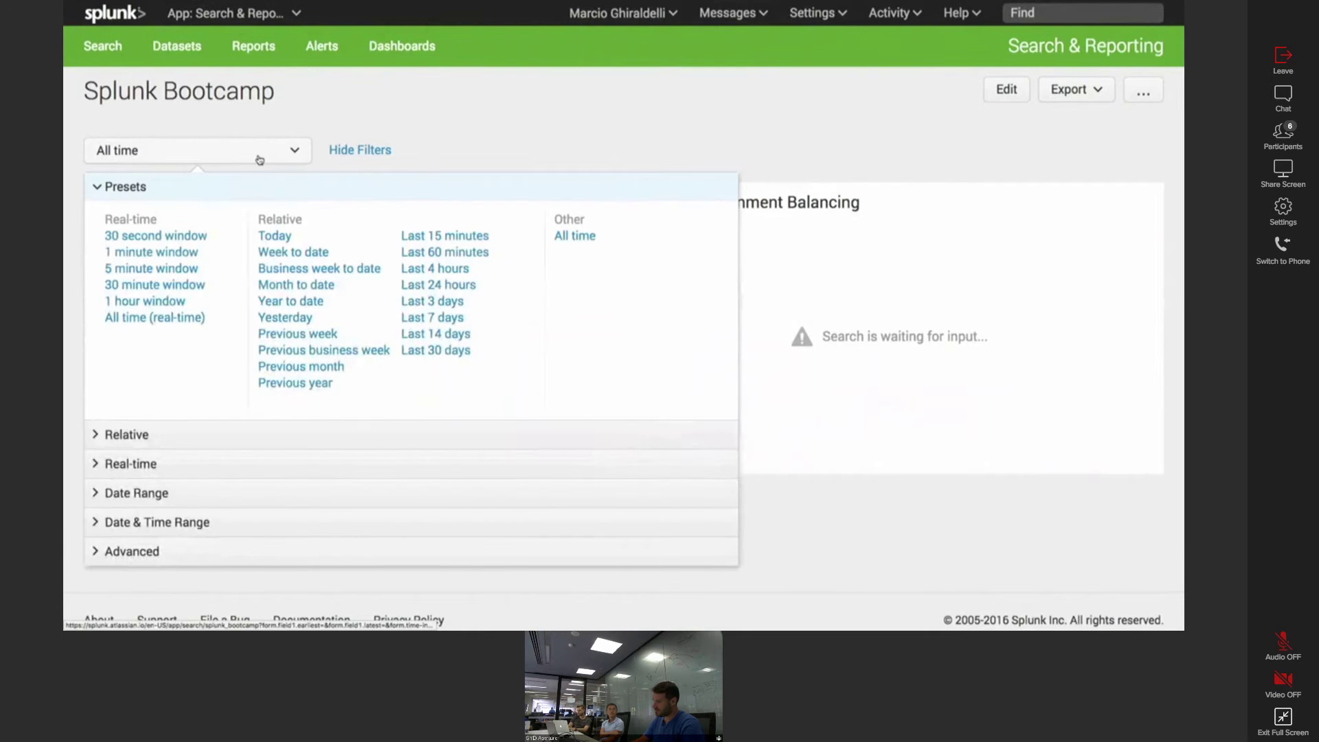
left_click(431, 317)
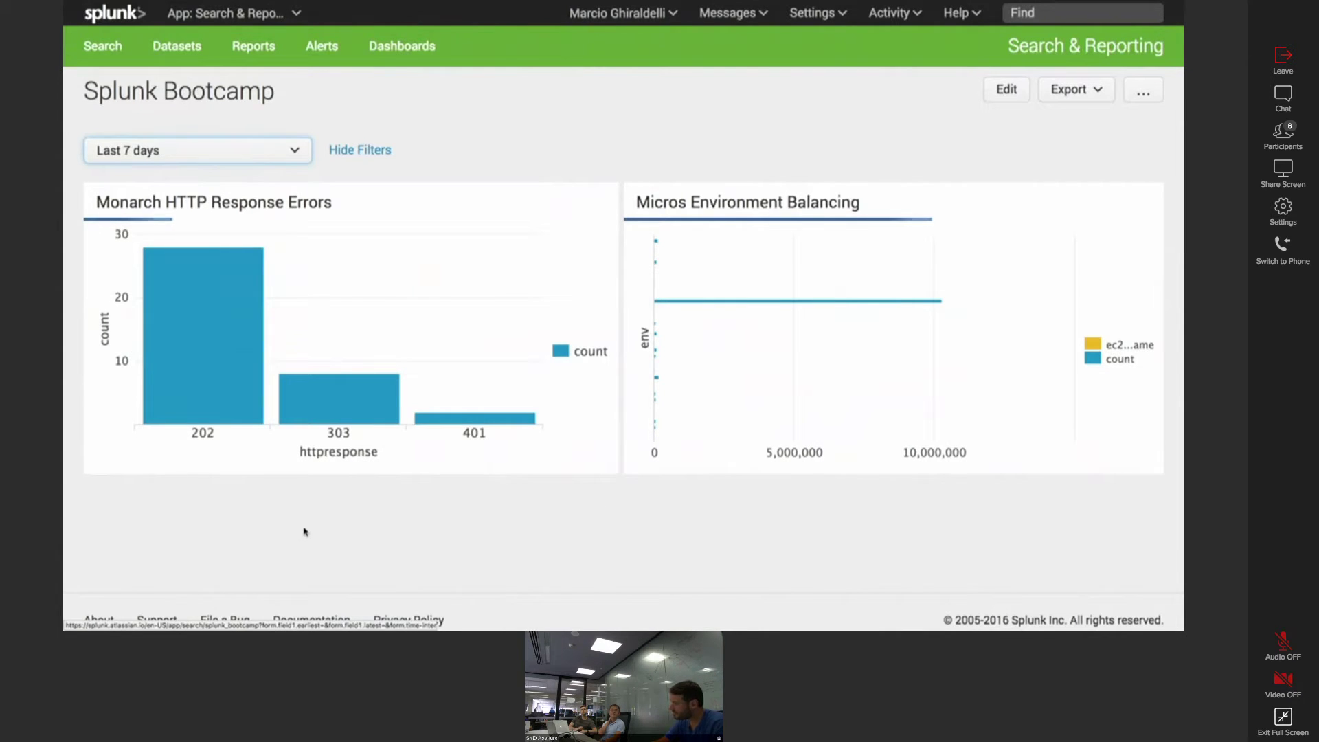
mouse_move(839, 309)
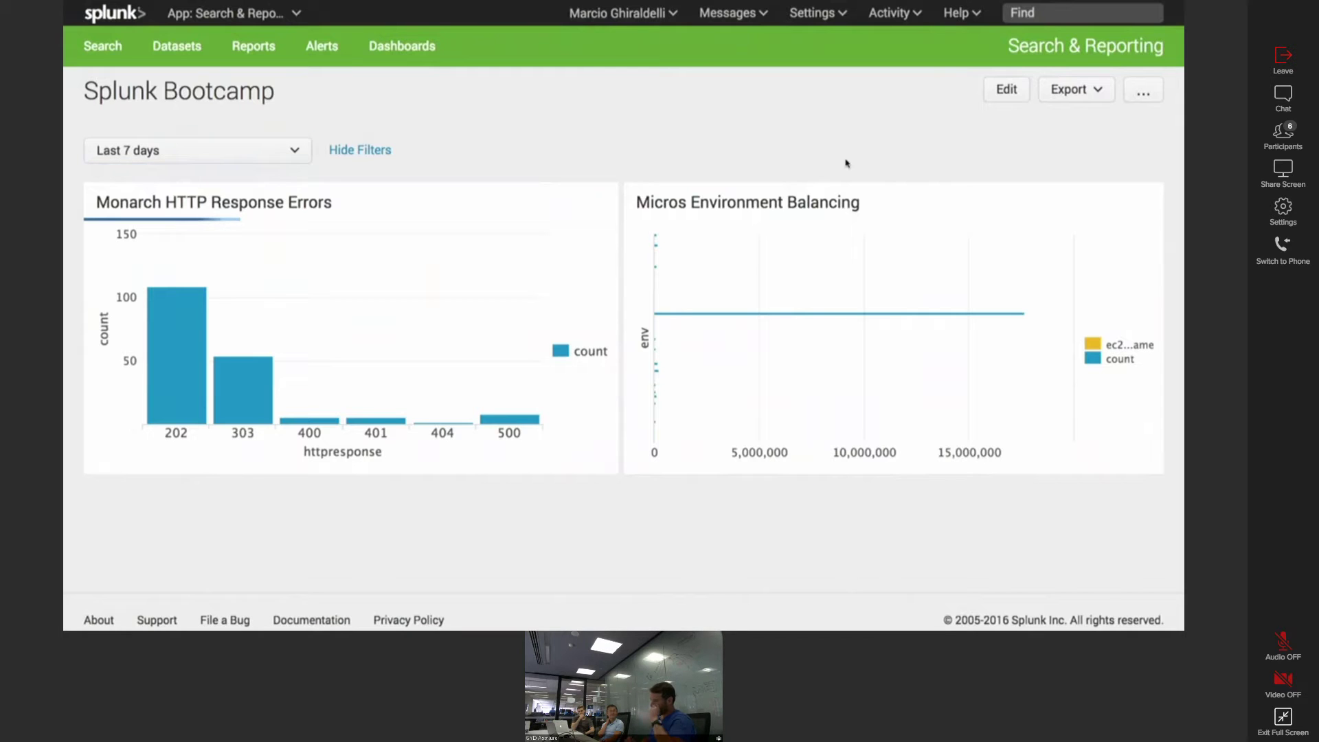
- Open the dashboard's XML source and examine the time-interval token and the first panel's earliest, latest and query elements
left_click(1025, 97)
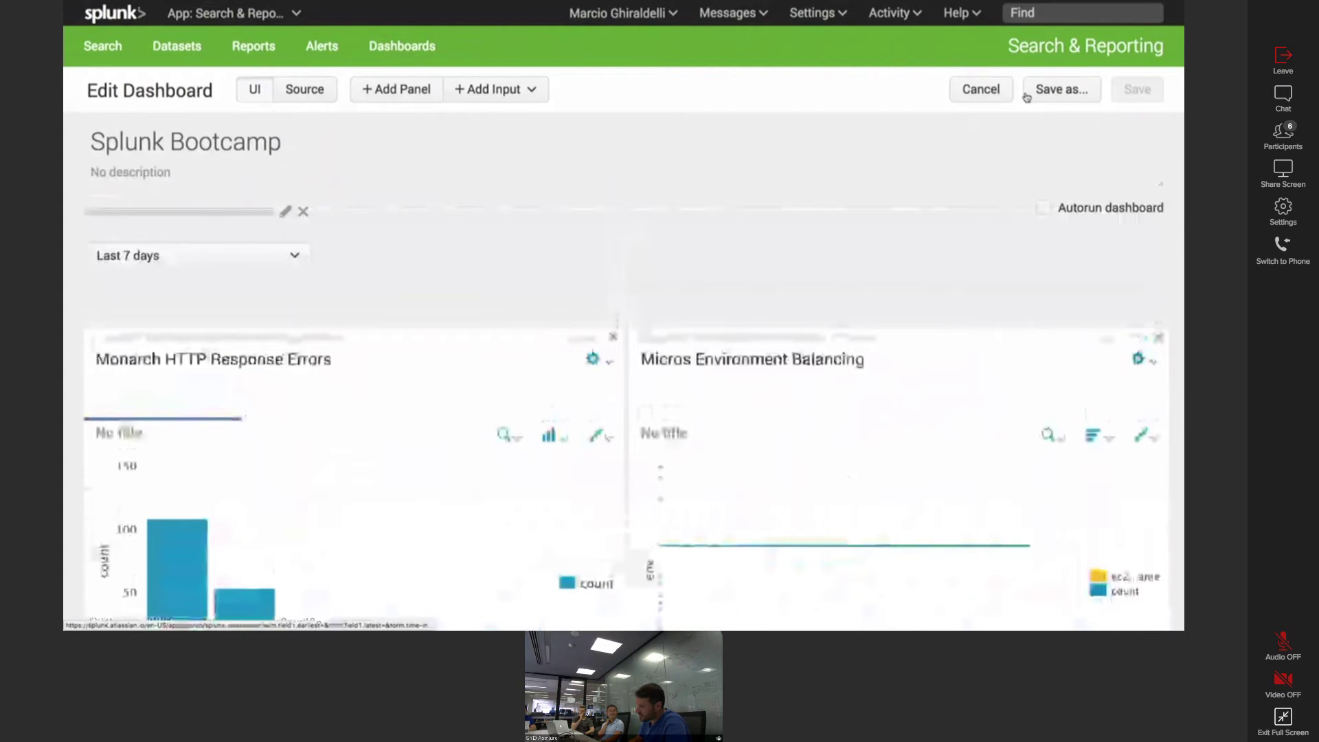
left_click(310, 95)
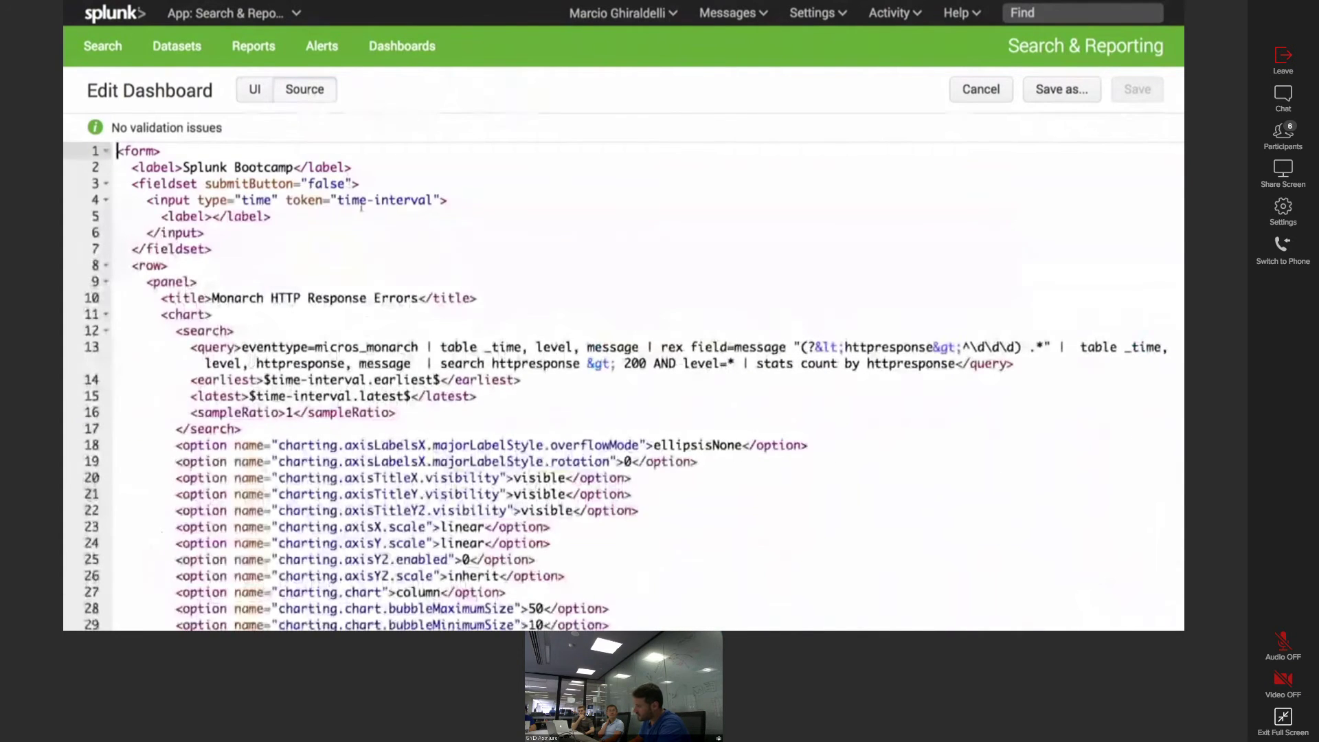
double_click(351, 200)
double_click(323, 200)
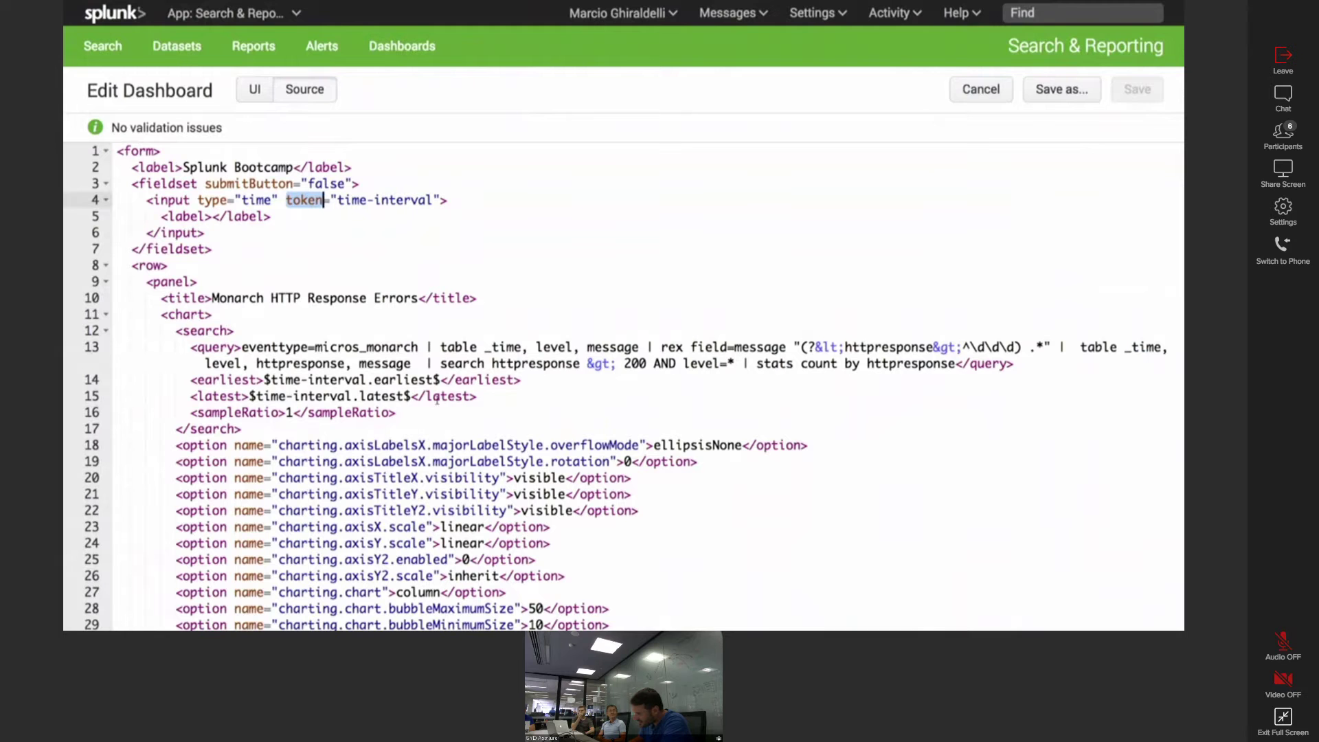
left_click_drag(495, 394, 121, 380)
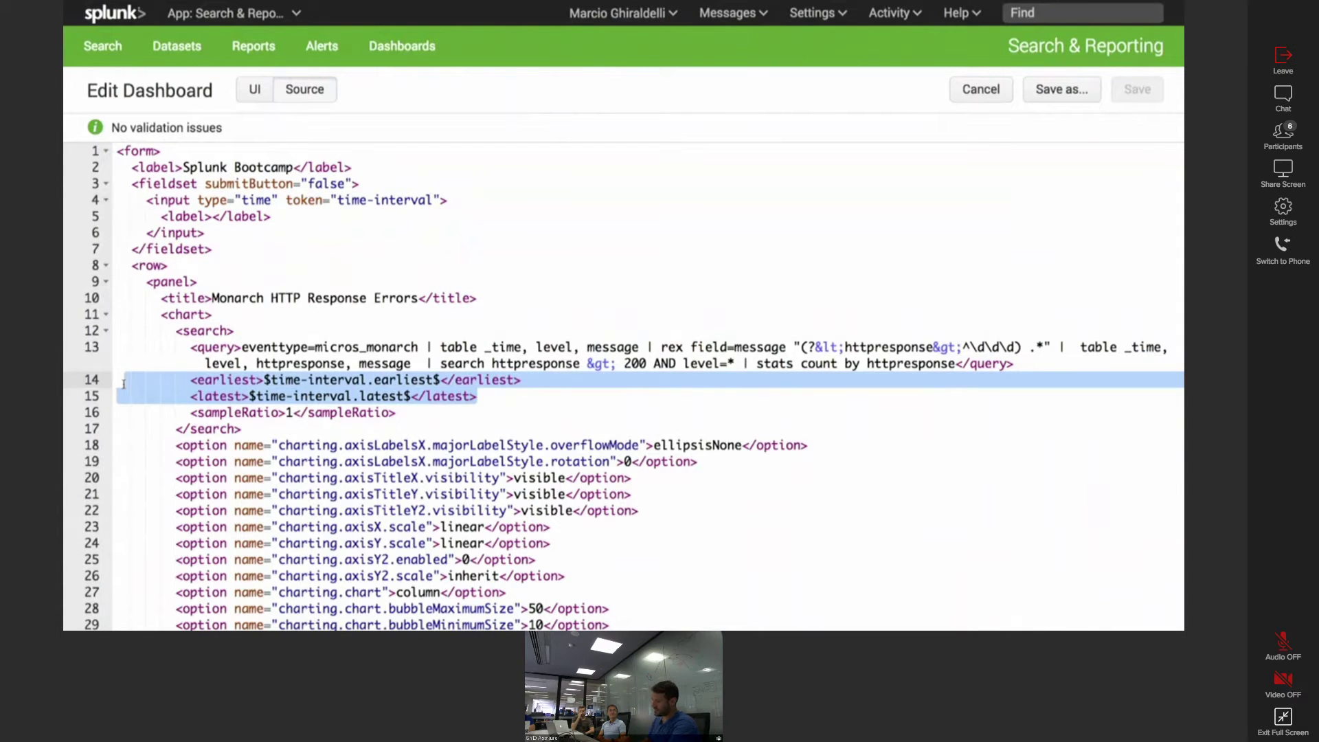
double_click(649, 363)
- Duplicate the time-interval input block directly below the original inside the fieldset
left_click(273, 200)
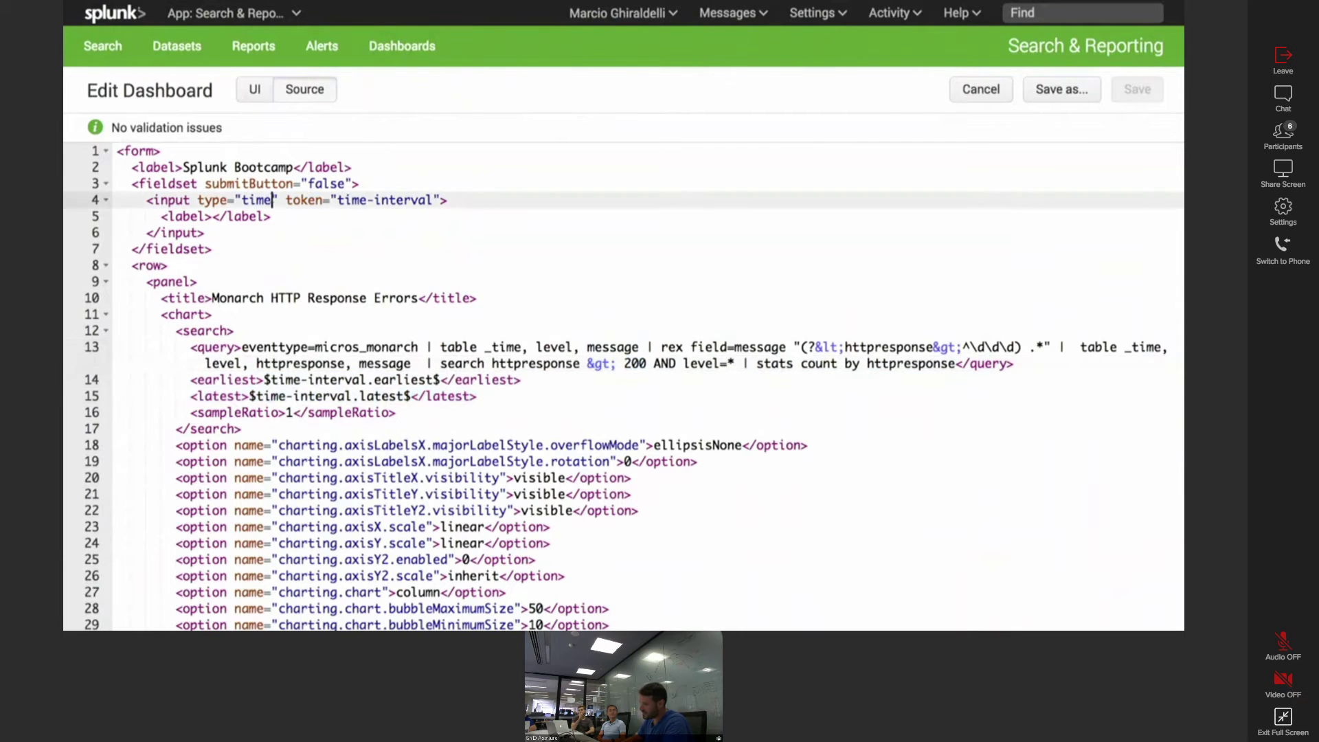
key("shift+Down")
key("shift+Down")
key("shift+Down")
key("ctrl+c")
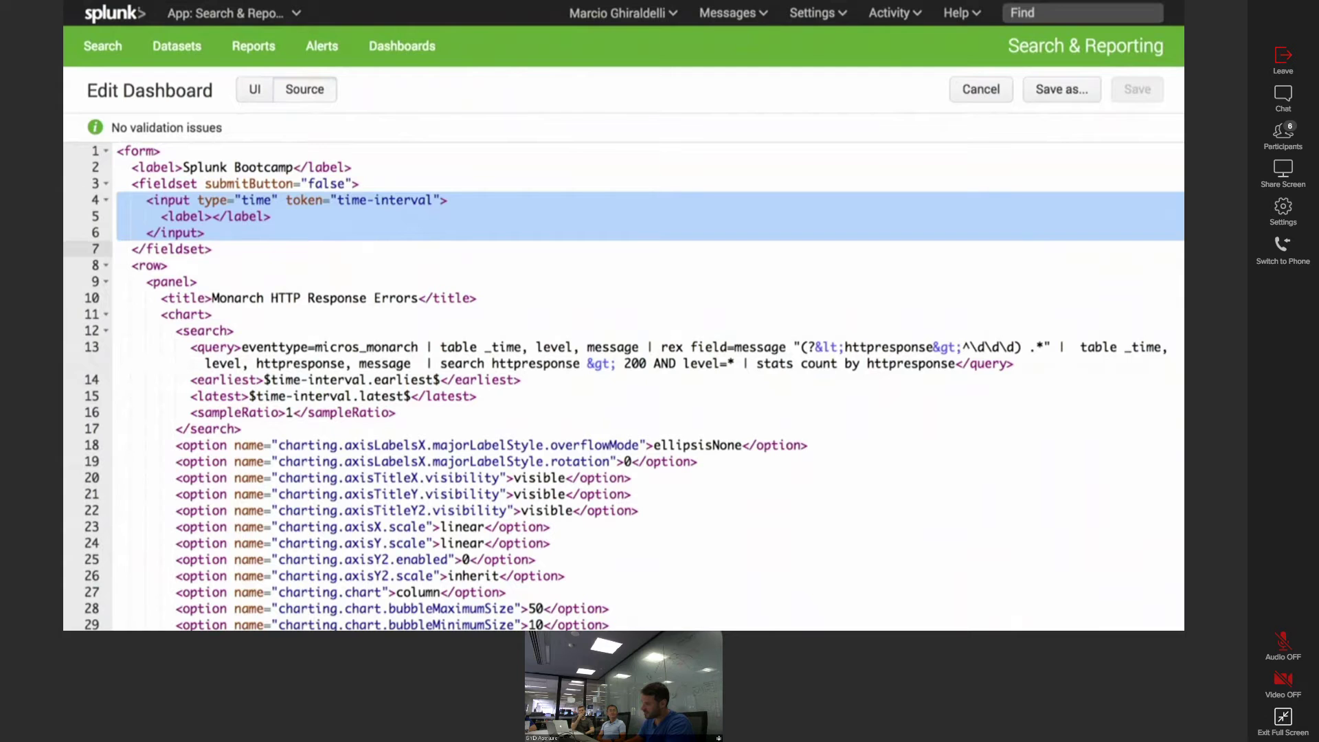
key("Left")
key("Down")
key("Down")
key("End")
key("Return")
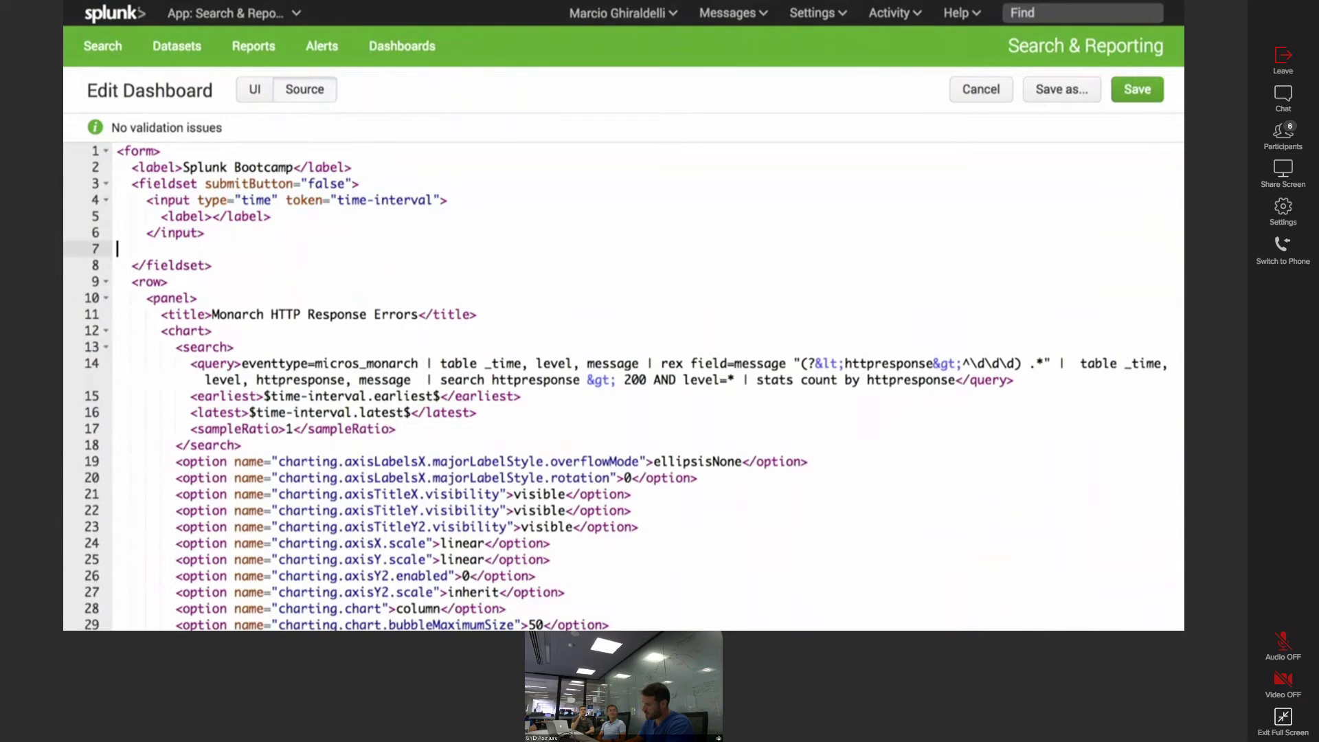
key("ctrl+v")
- Change the duplicated input's type to text and its token to http-code
double_click(250, 249)
type("text")
left_click(337, 249)
left_click_drag(338, 249, 441, 250)
type("http-code")
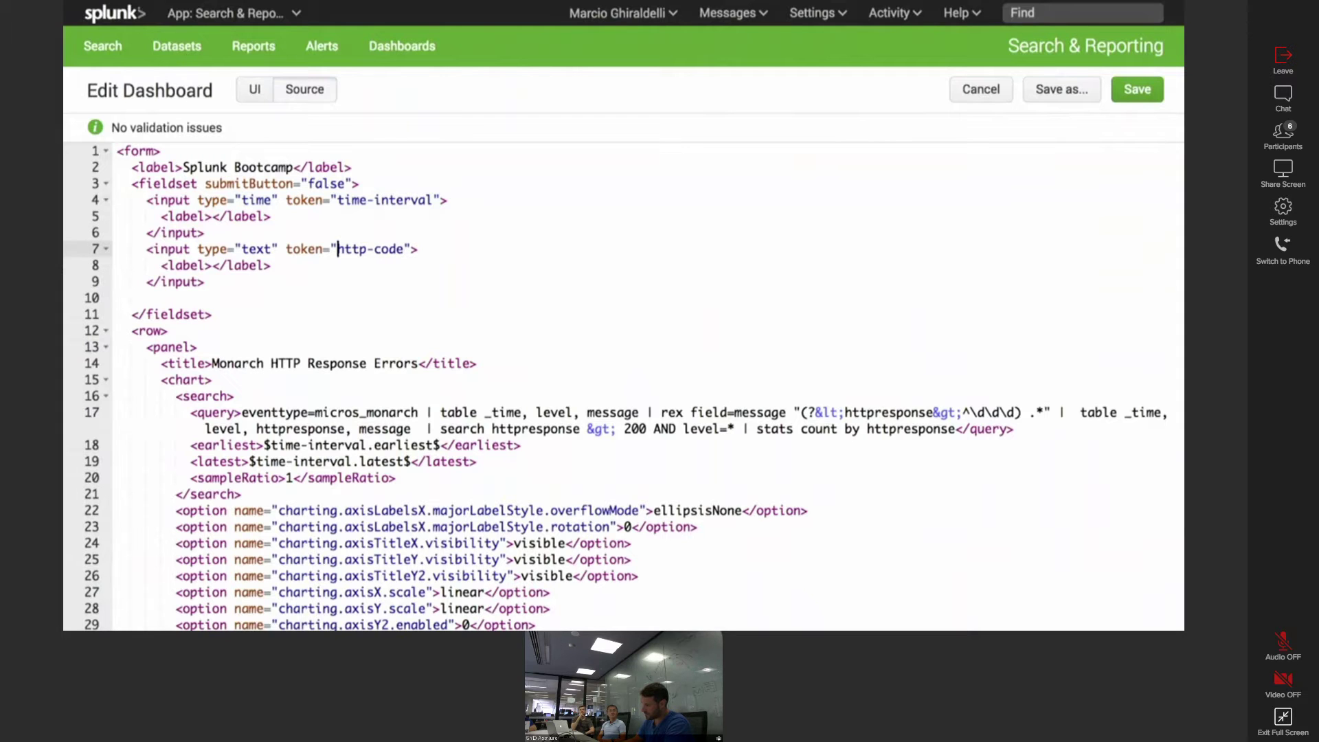
- Label the http-code text input "Http Code greater than"
left_click(212, 265)
type("Http Code ")
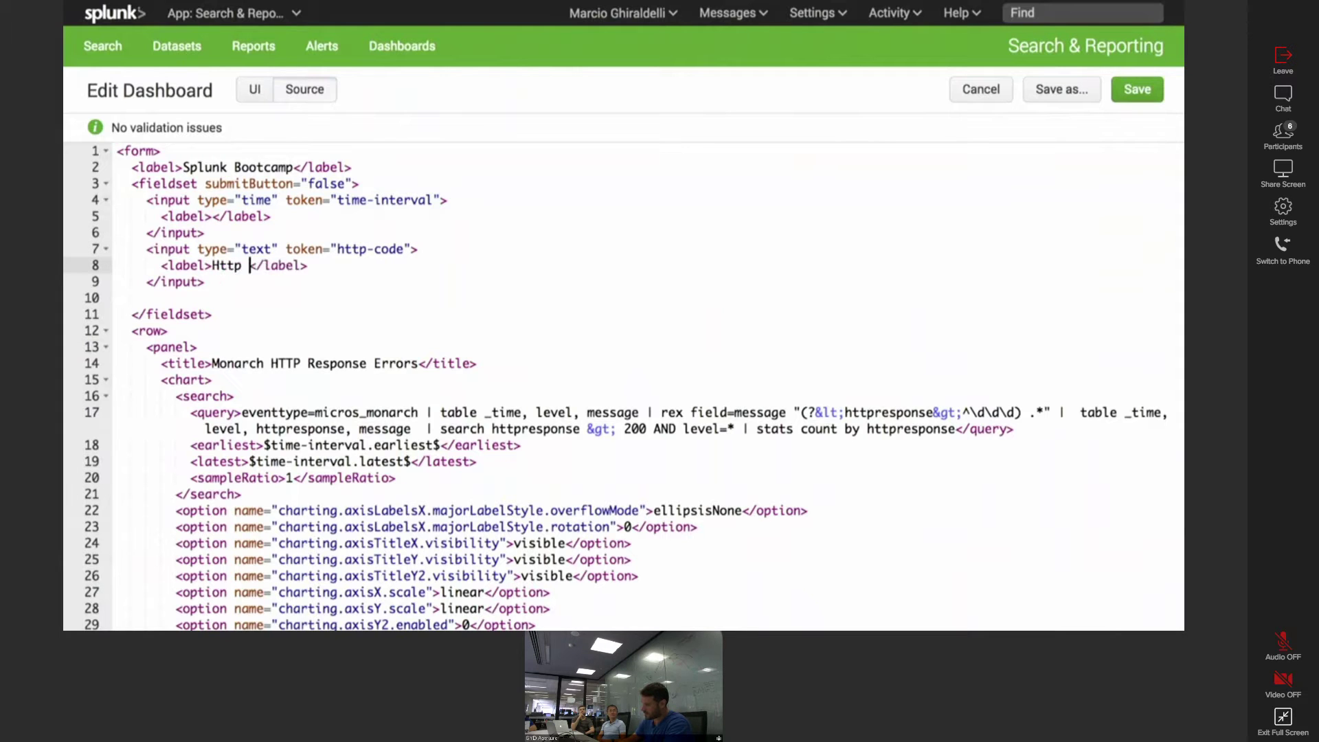
type("greater")
type("than")
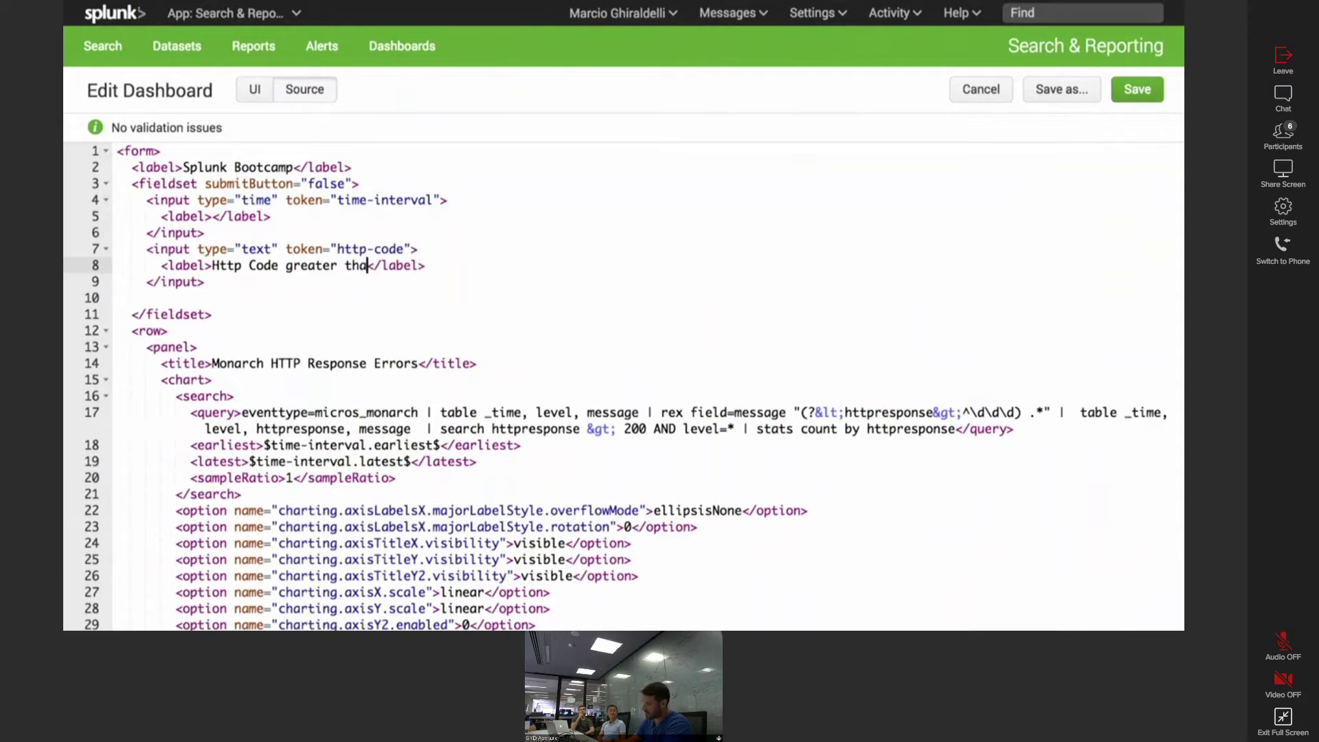
- Replace the fixed 200 in the Monarch HTTP Response Errors query with the $http-code$ token and save the dashboard
key("Up")
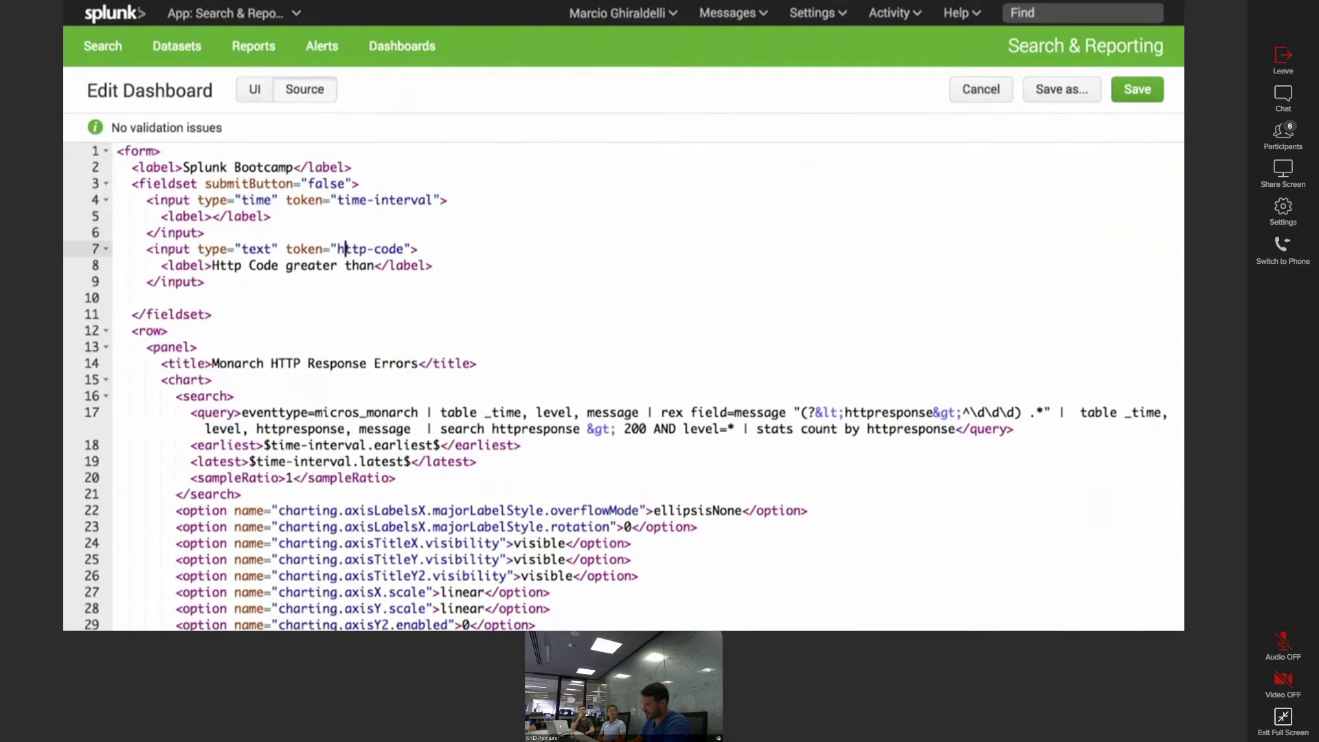
key("Right")
key("shift+Right")
key("shift+Right")
key("shift+Right")
key("shift+Right")
key("shift+Right")
key("shift+Right")
key("shift+Right")
key("shift+Right")
key("shift+Right")
key("ctrl+c")
key("Down")
key("Down")
key("Down")
key("Down")
key("Down")
key("Down")
key("Down")
key("Down")
key("Down")
key("Down")
key("Down")
key("Right")
key("Right")
key("Right")
key("Right")
key("Right")
key("Right")
key("Right")
key("Right")
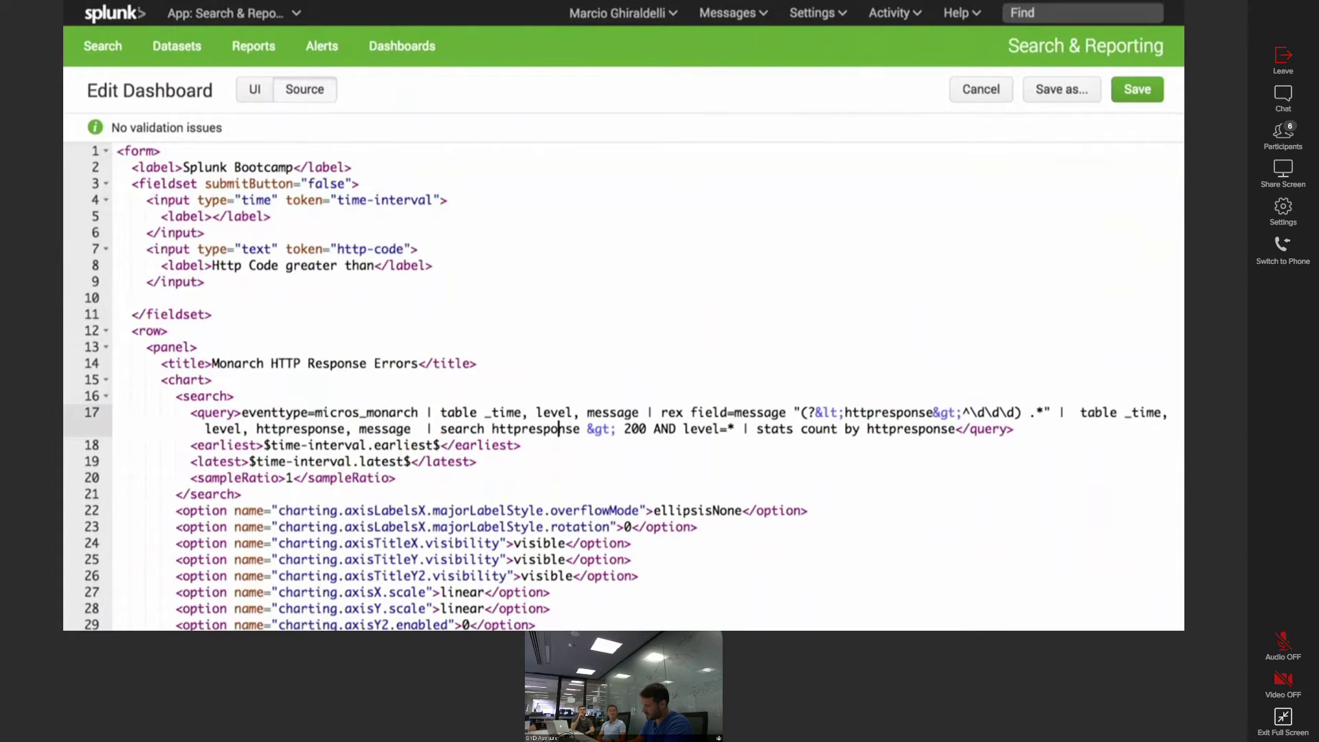
key("shift+Right")
key("shift+Right")
key("shift+Right")
type("$")
key("ctrl+v")
type("$")
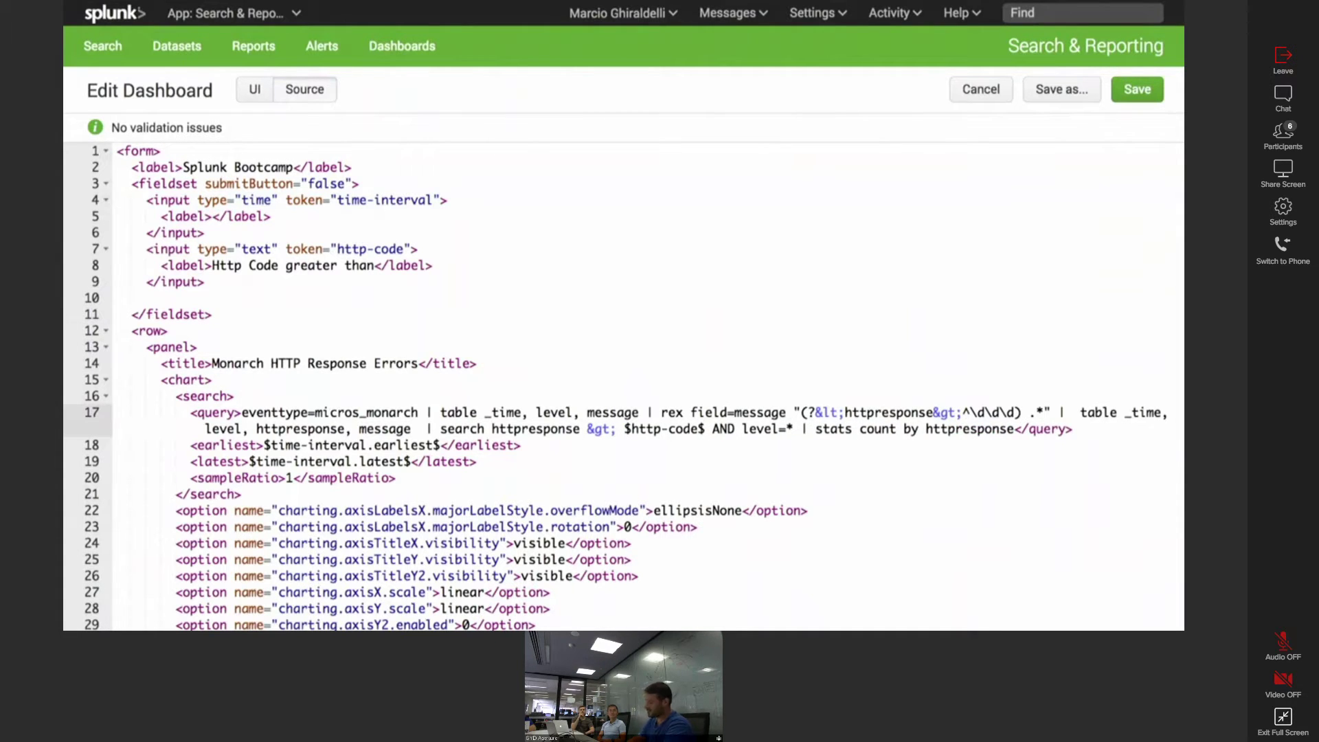
left_click(1136, 90)
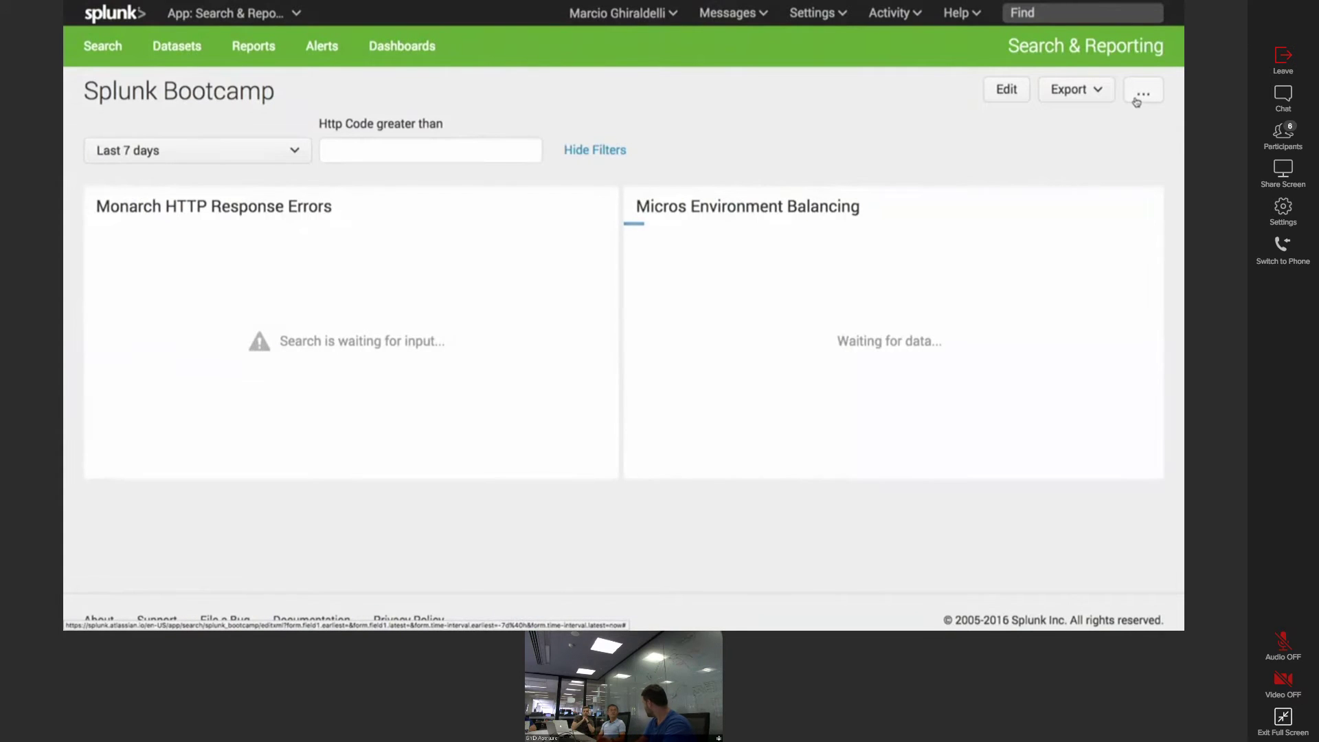
- Filter the dashboard to HTTP codes greater than 400
left_click(498, 158)
type("400")
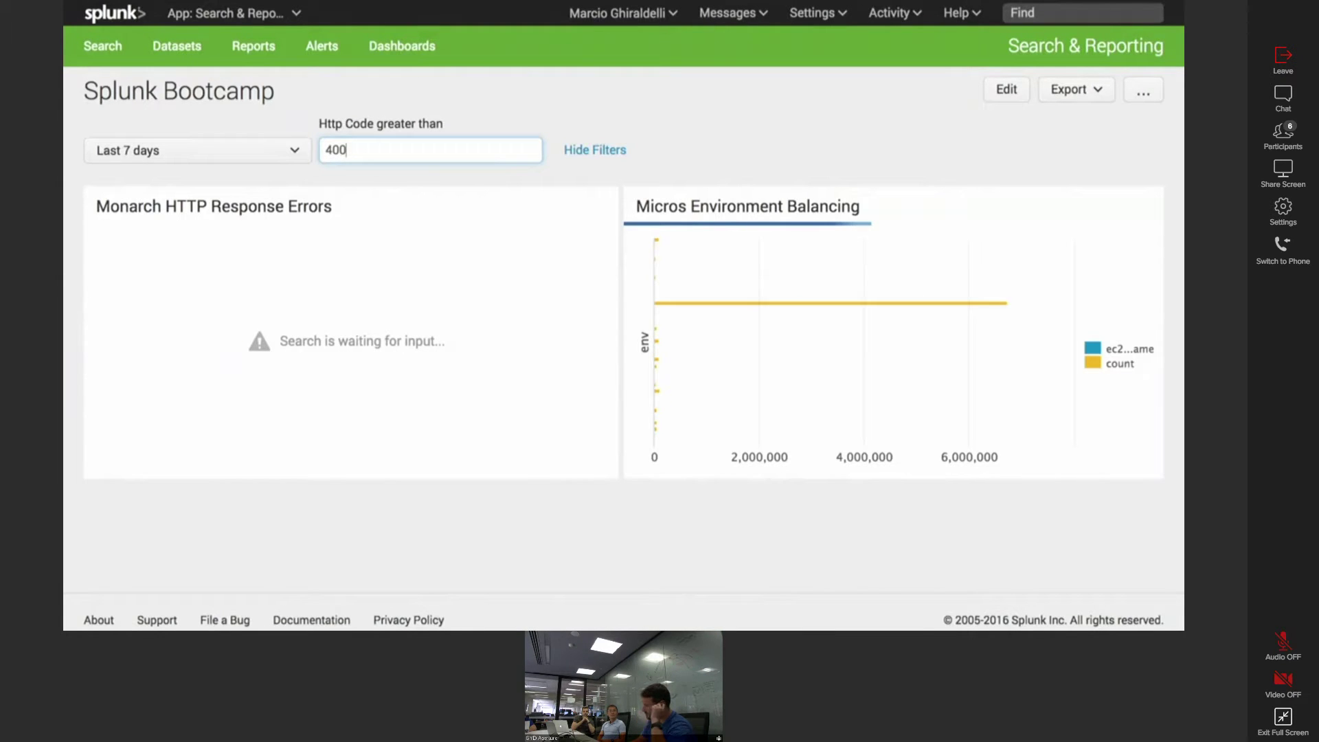
key("Return")
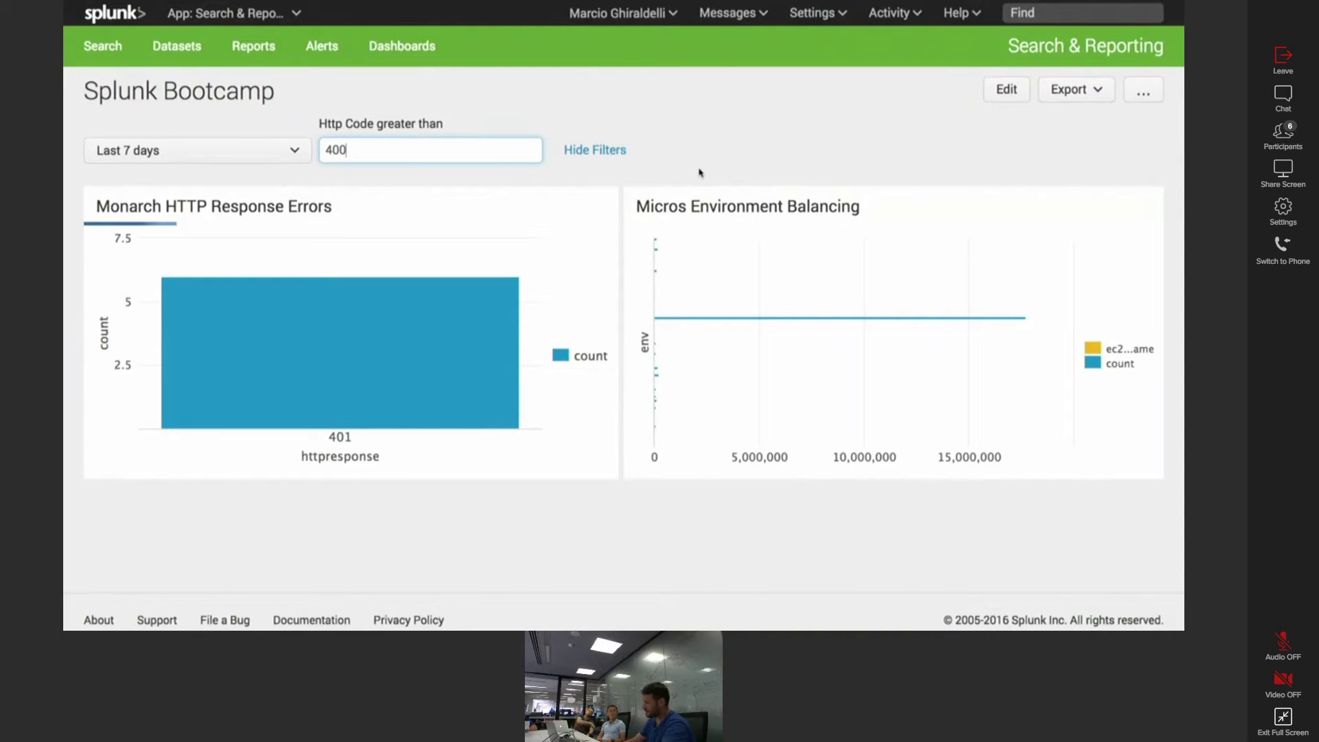
- Set the "Http Code greater than" filter to 200 and apply it
key("BackSpace")
key("BackSpace")
key("BackSpace")
type("200")
key("Return")
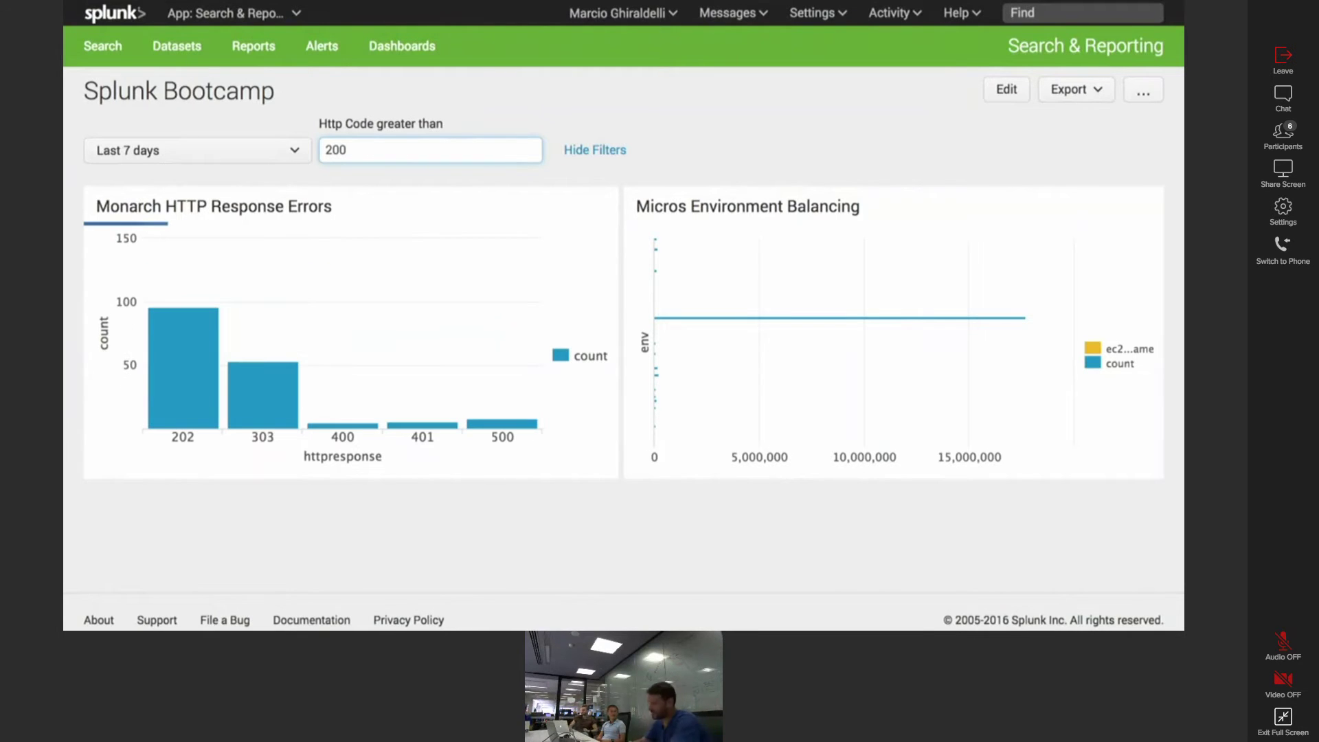
- Reopen the dashboard's XML source, examine the http-code input's label line, and leave editing without changes
left_click(1008, 93)
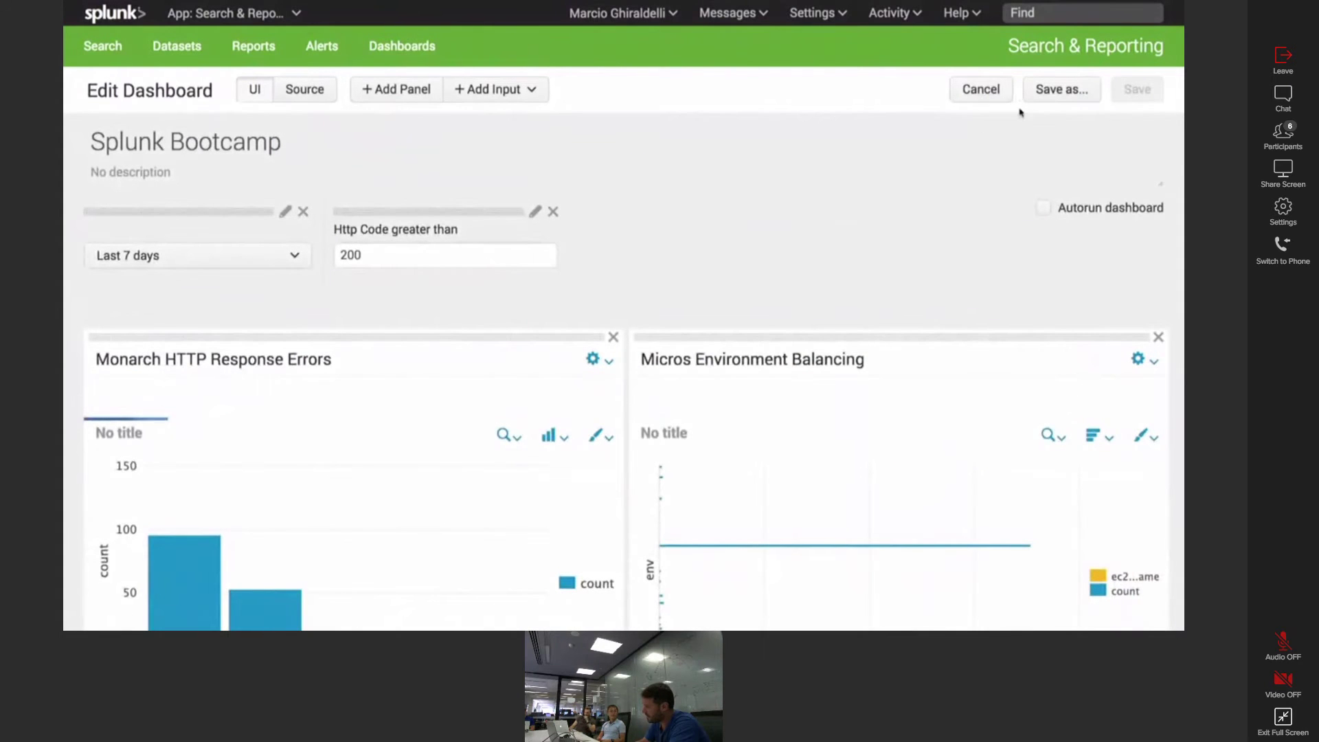
left_click(305, 92)
left_click(442, 265)
key("shift+Home")
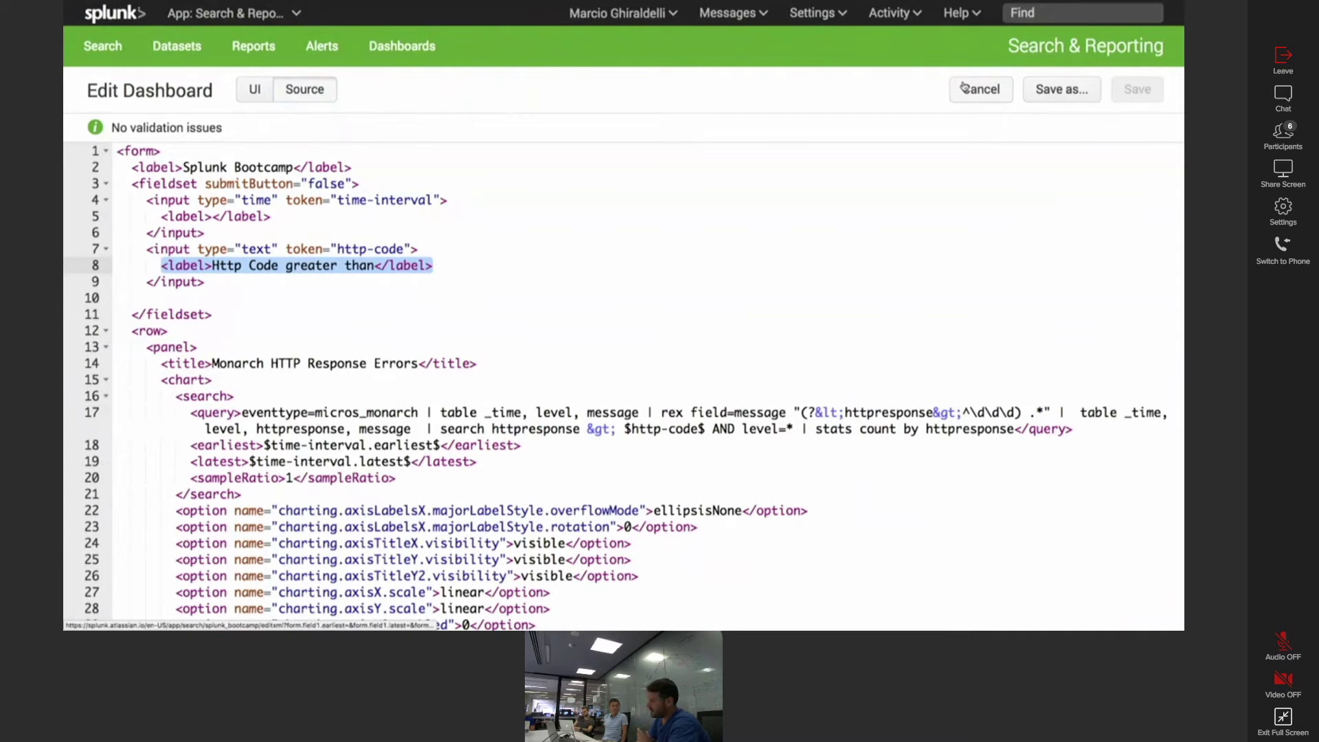
left_click(1001, 103)
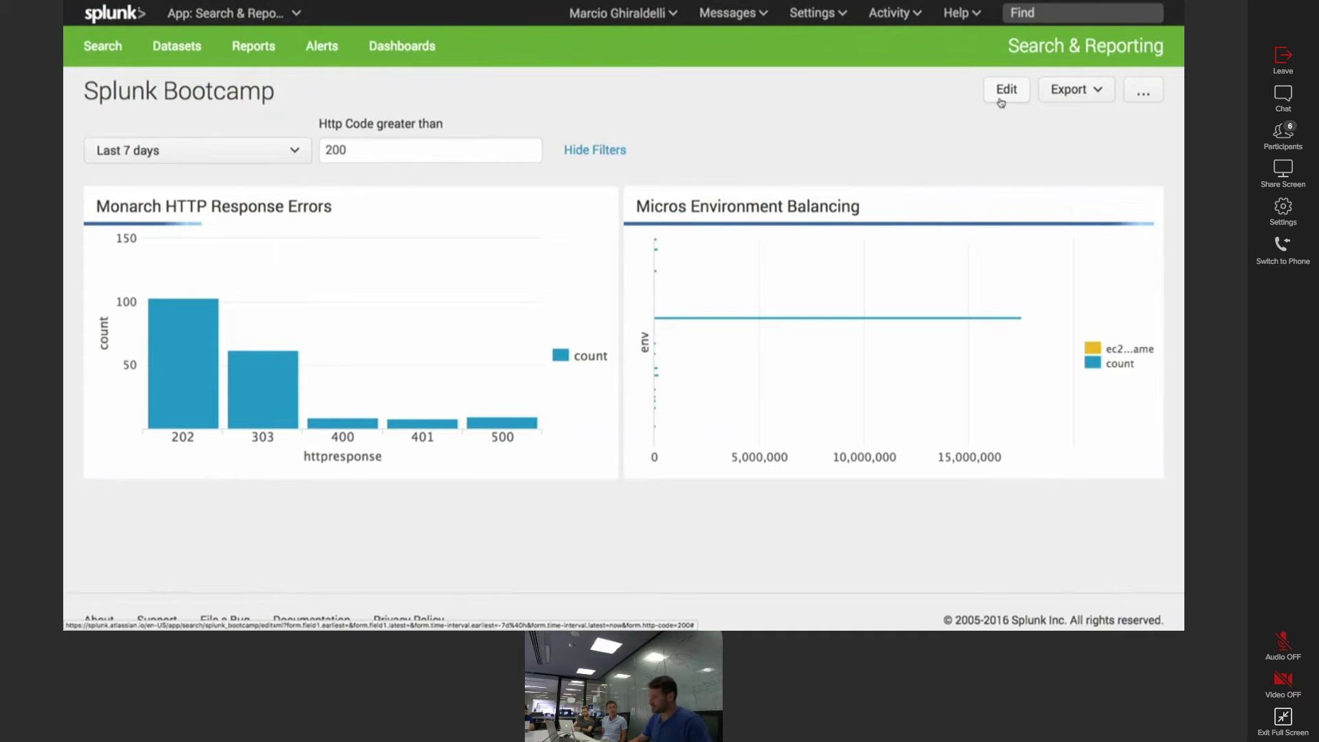
- Drill down into the 303 bar of Monarch HTTP Response Errors and examine the original query and its appended httpresponse condition
mouse_move(366, 423)
mouse_move(694, 314)
mouse_move(269, 374)
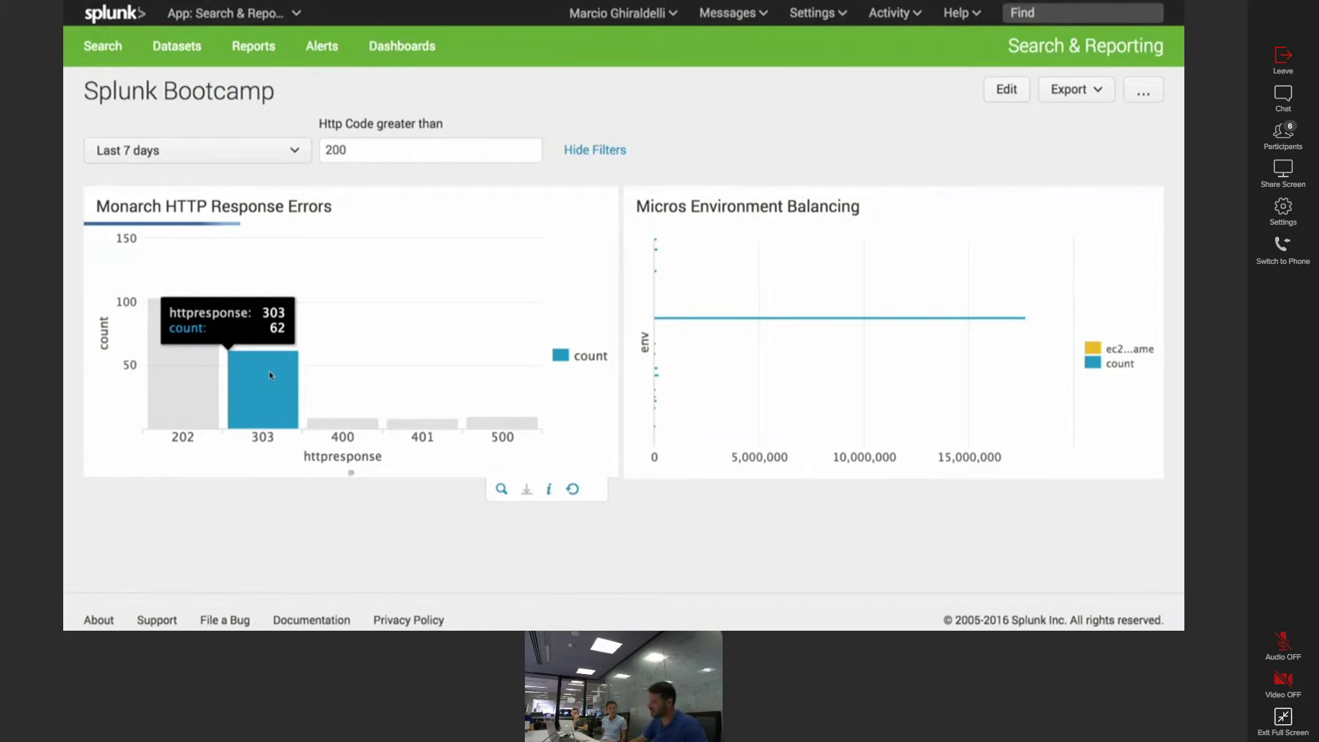
left_click(271, 394)
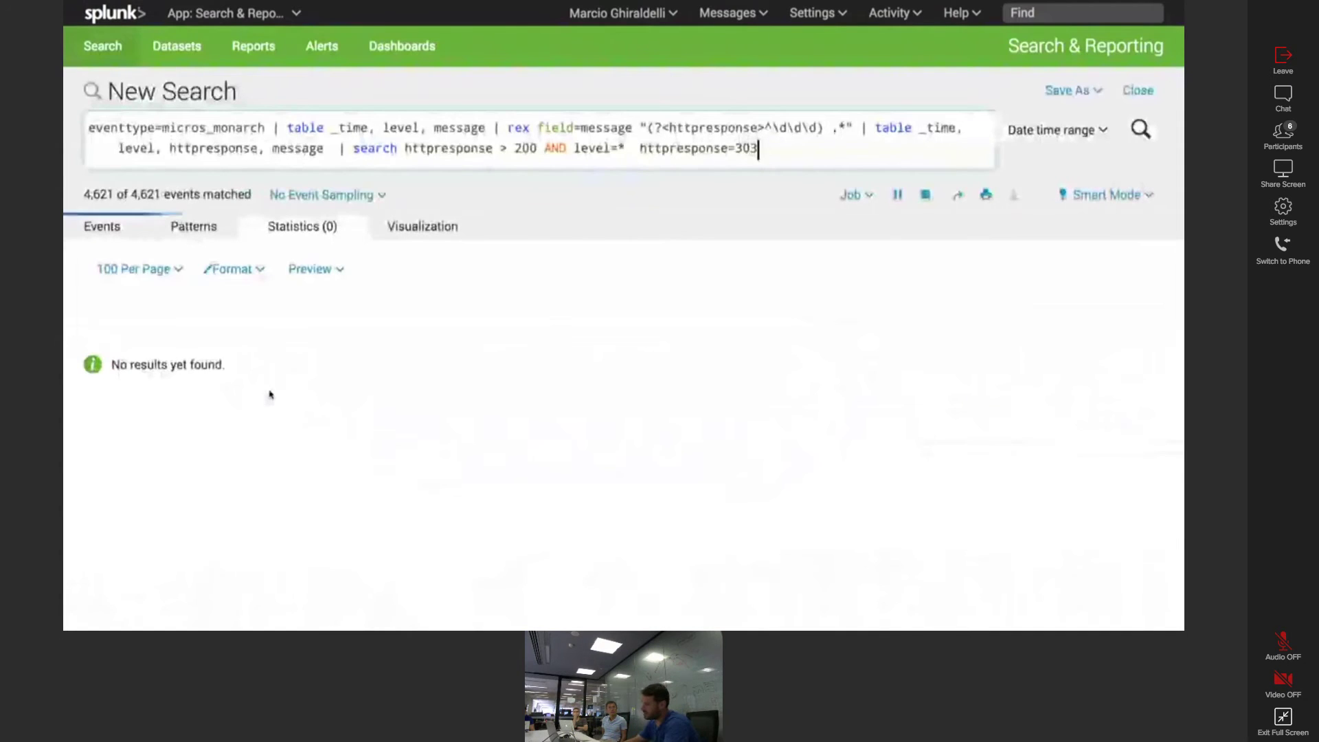
left_click(626, 148)
key("ctrl+shift+Home")
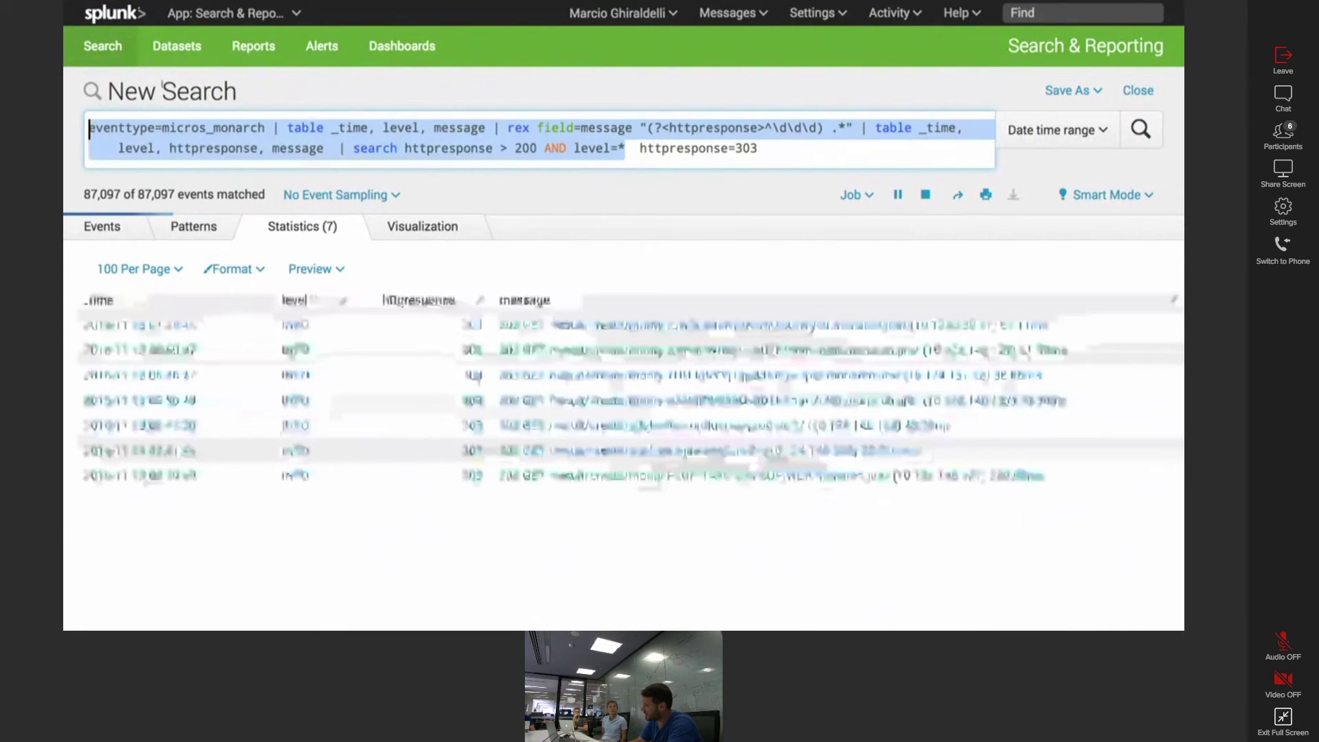
left_click_drag(758, 150, 639, 150)
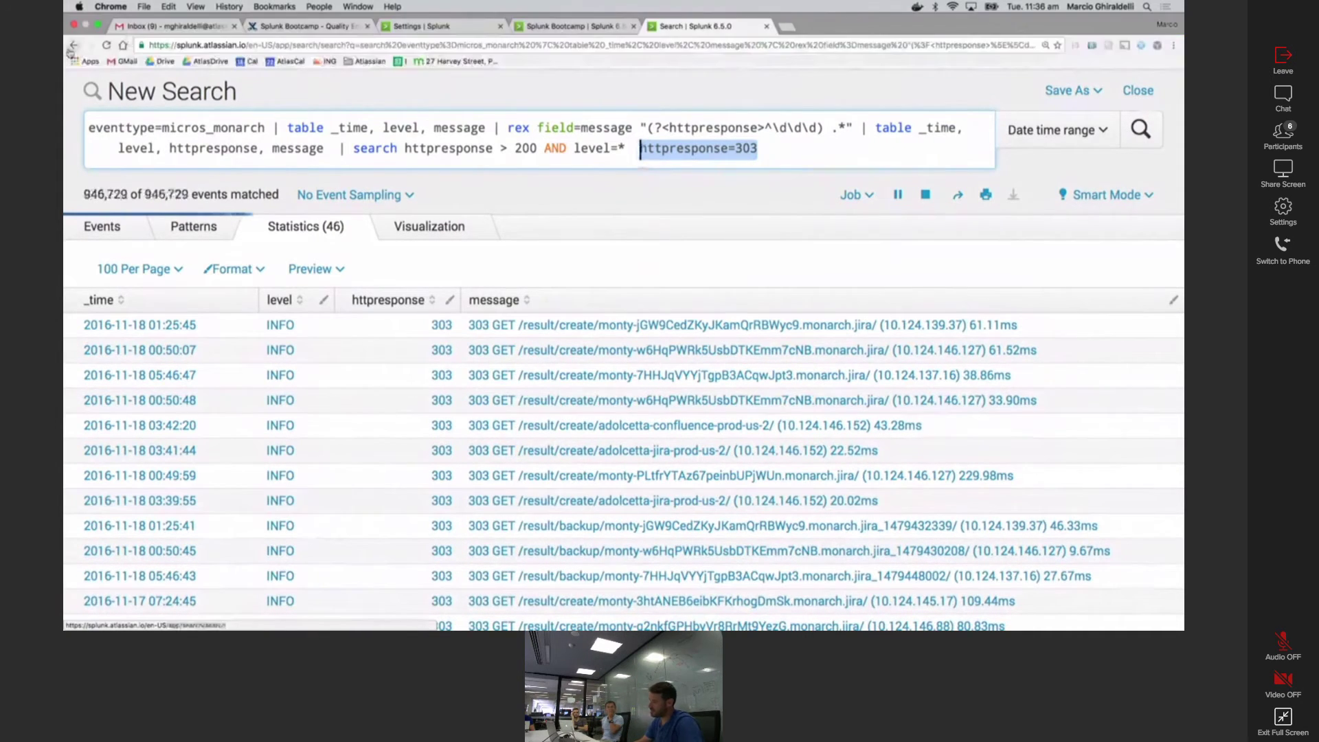
- Return to the Splunk Bootcamp dashboard and drill down into the 500 bar of Monarch HTTP Response Errors
left_click(618, 10)
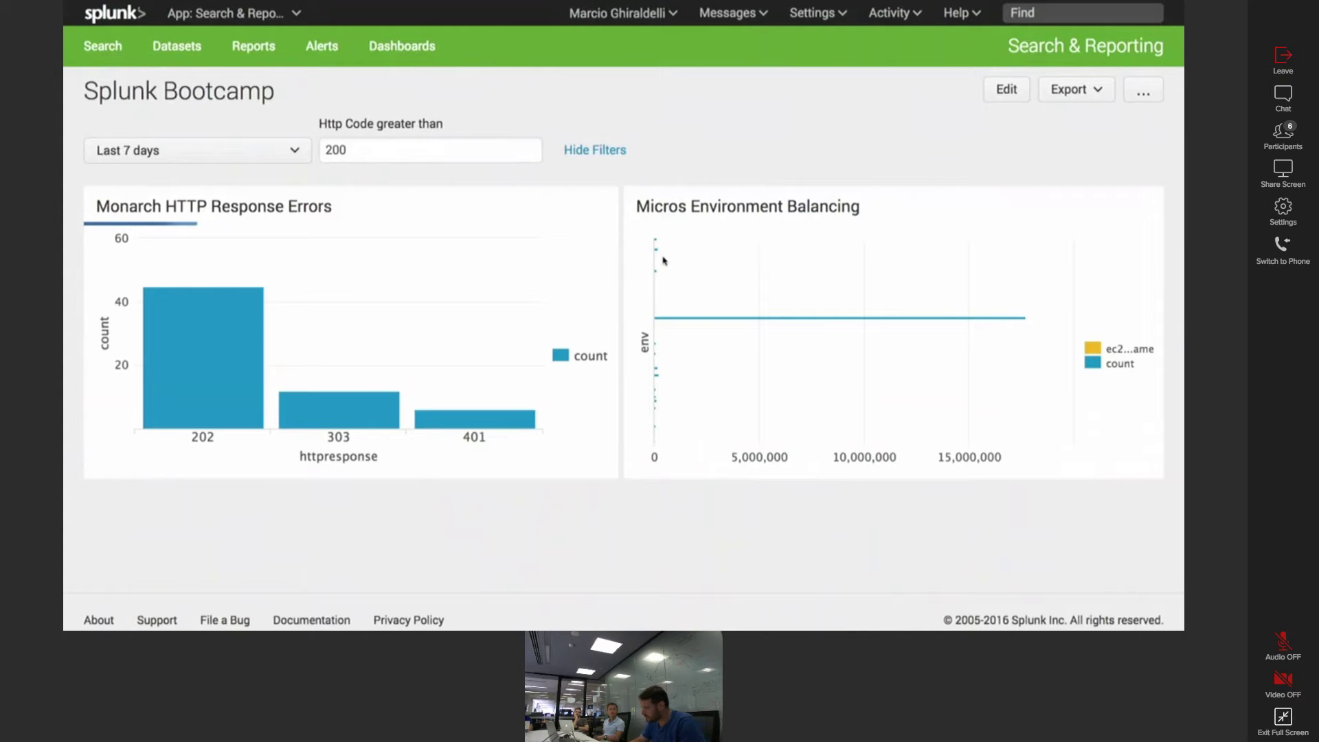
mouse_move(512, 424)
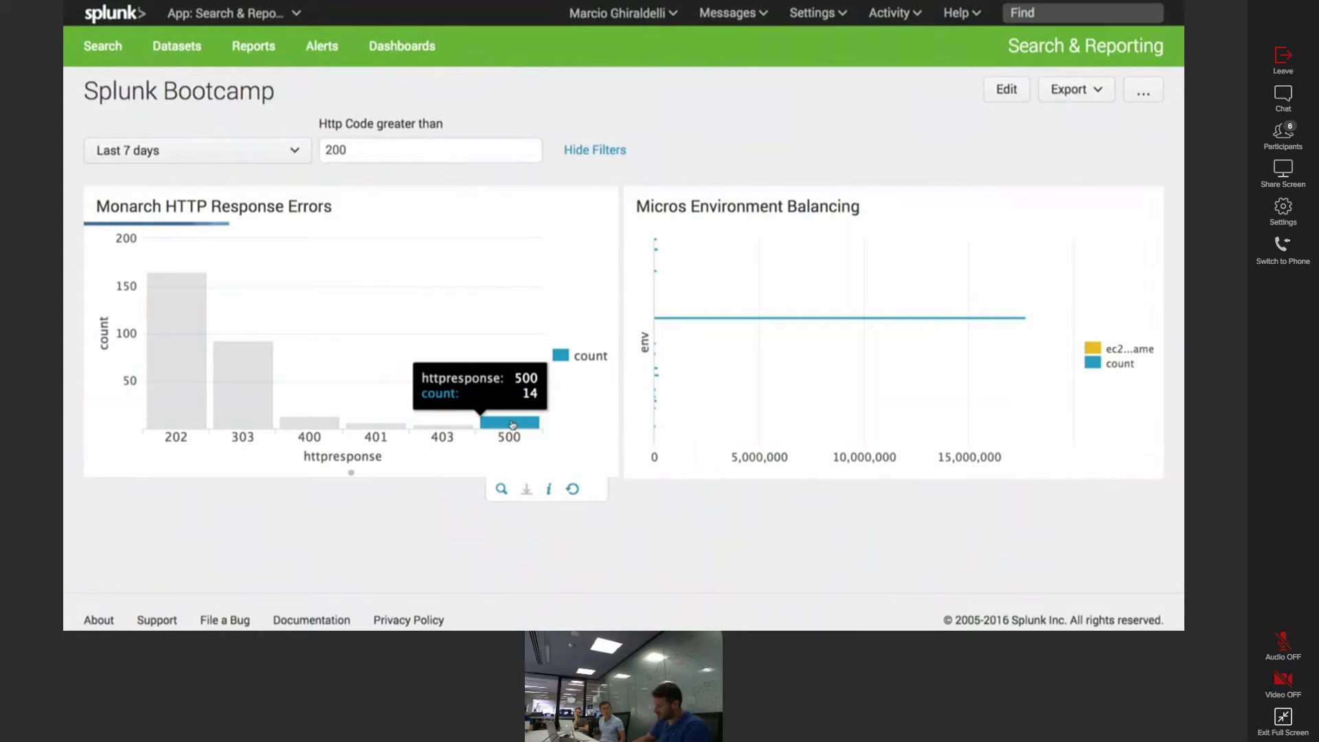
left_click(512, 423)
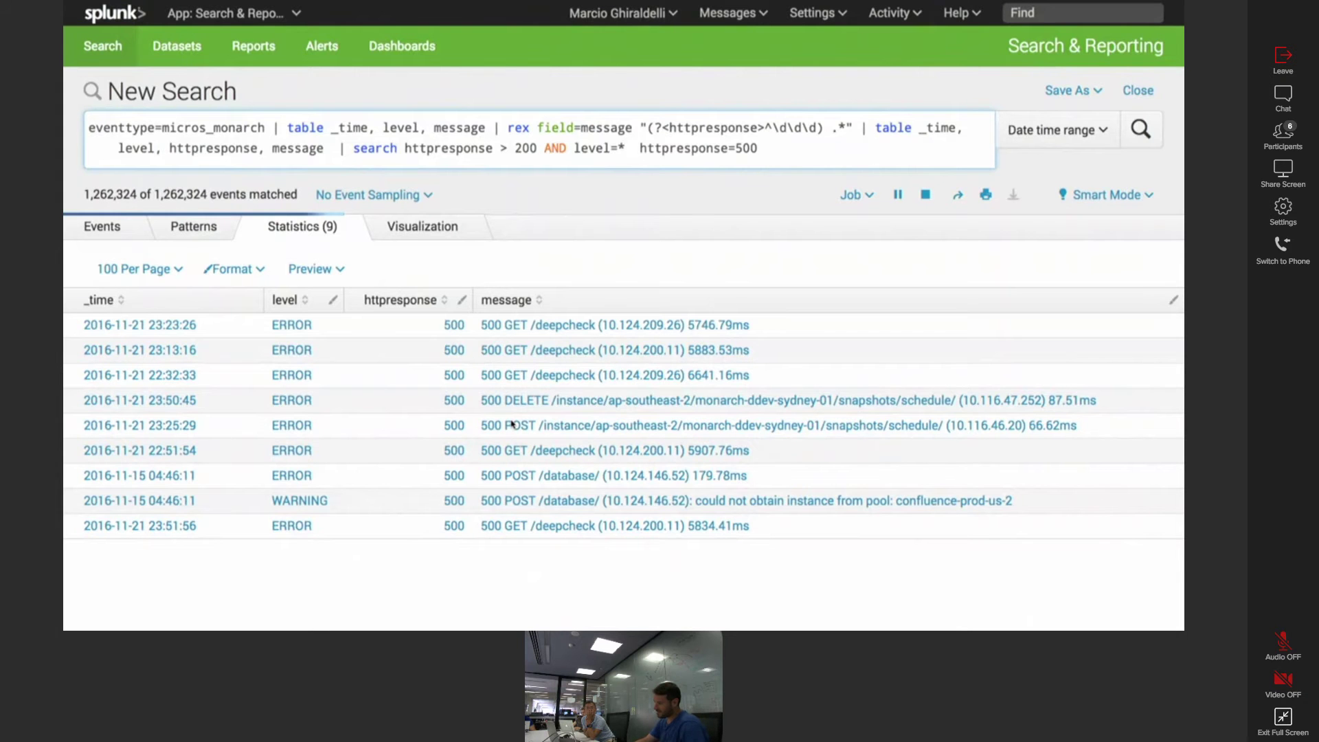
- Visualize the httpresponse=500 search results as a line chart
left_click(443, 244)
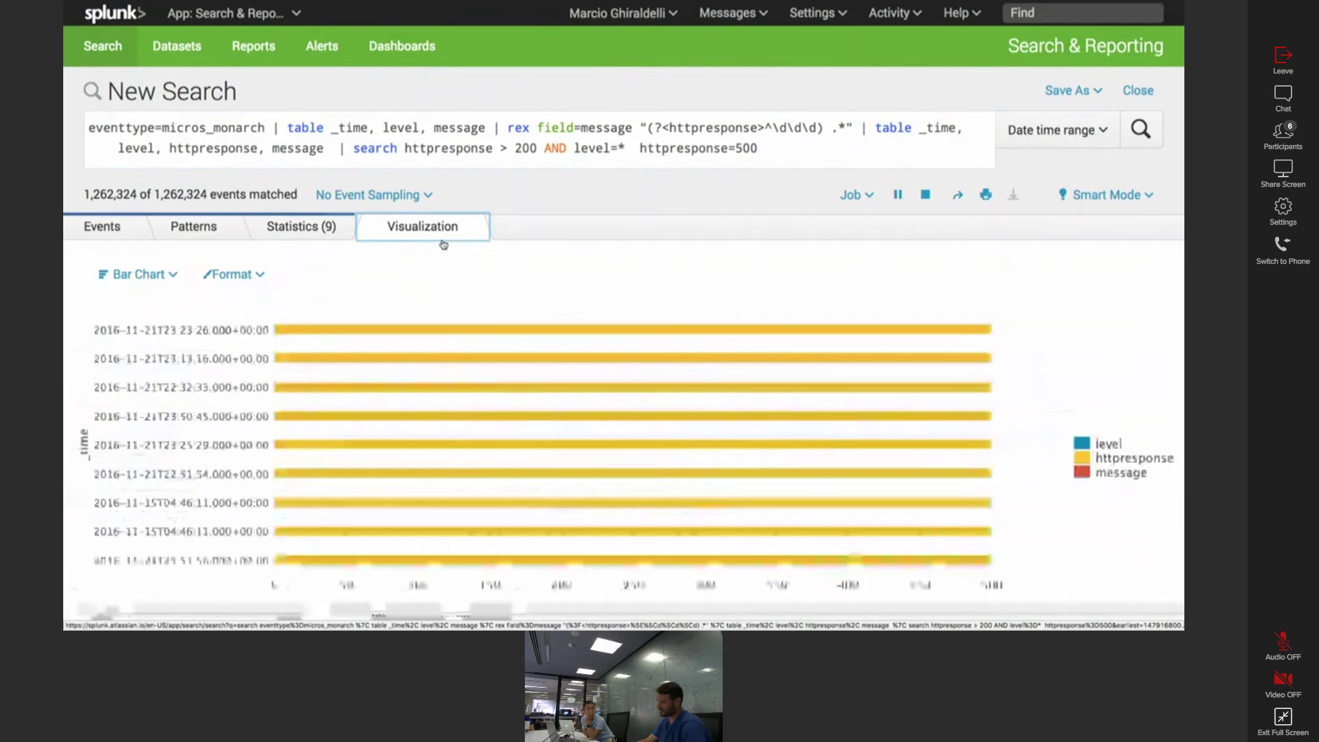
left_click(173, 279)
left_click(131, 348)
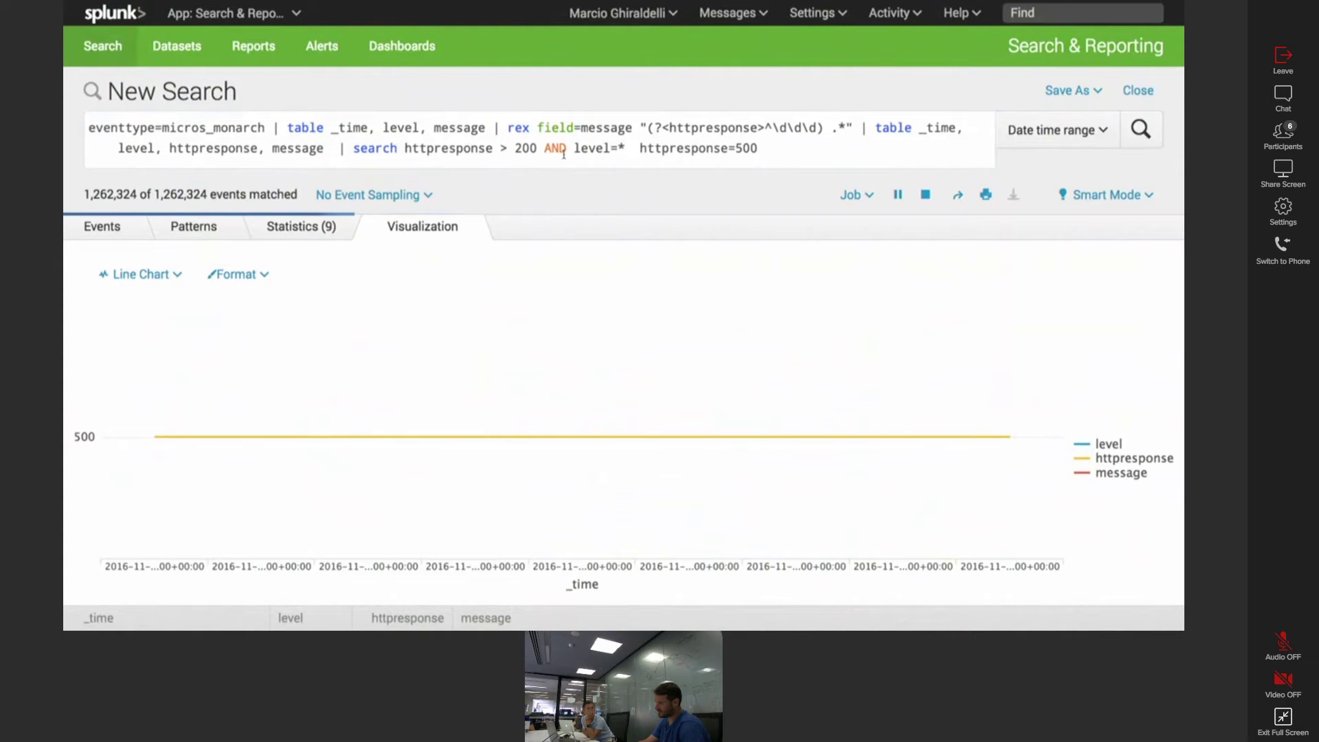
- Append "| stats count" to the httpresponse=500 search and run it
left_click(865, 154)
type("| ")
type("st")
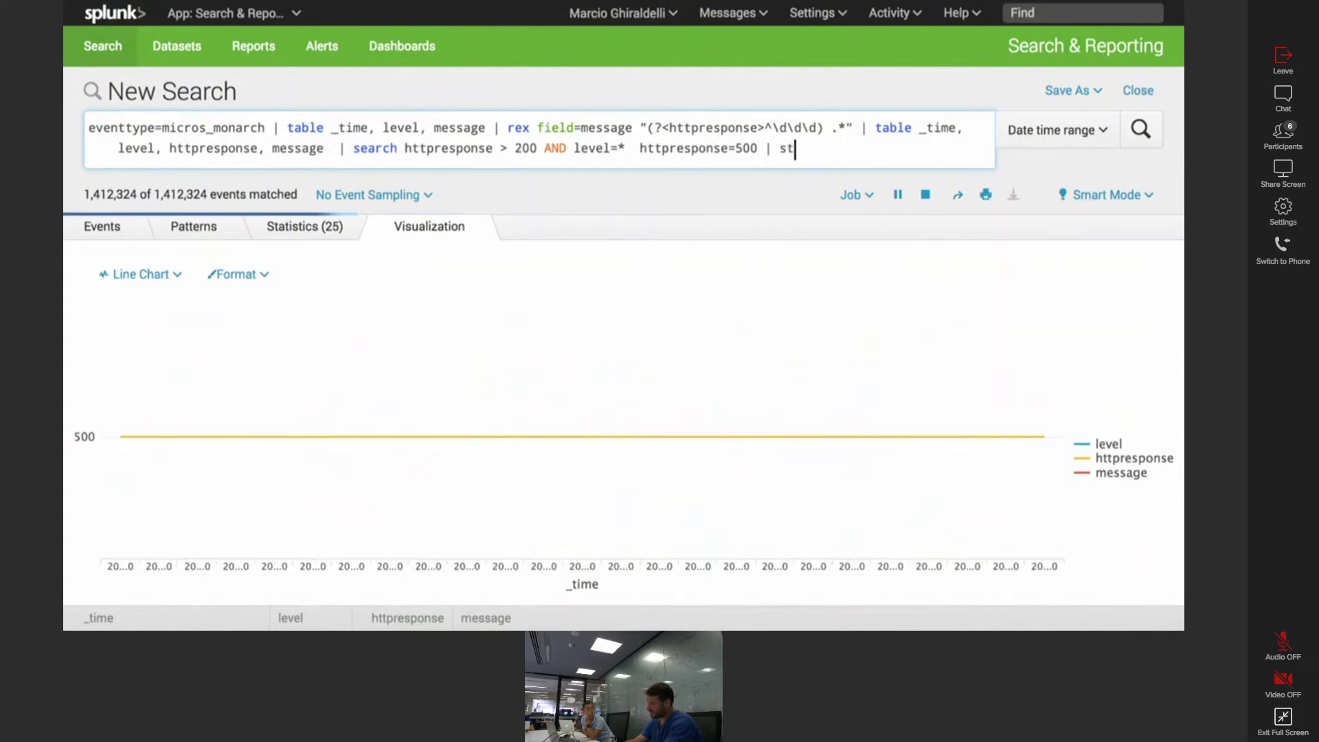
type("ats count")
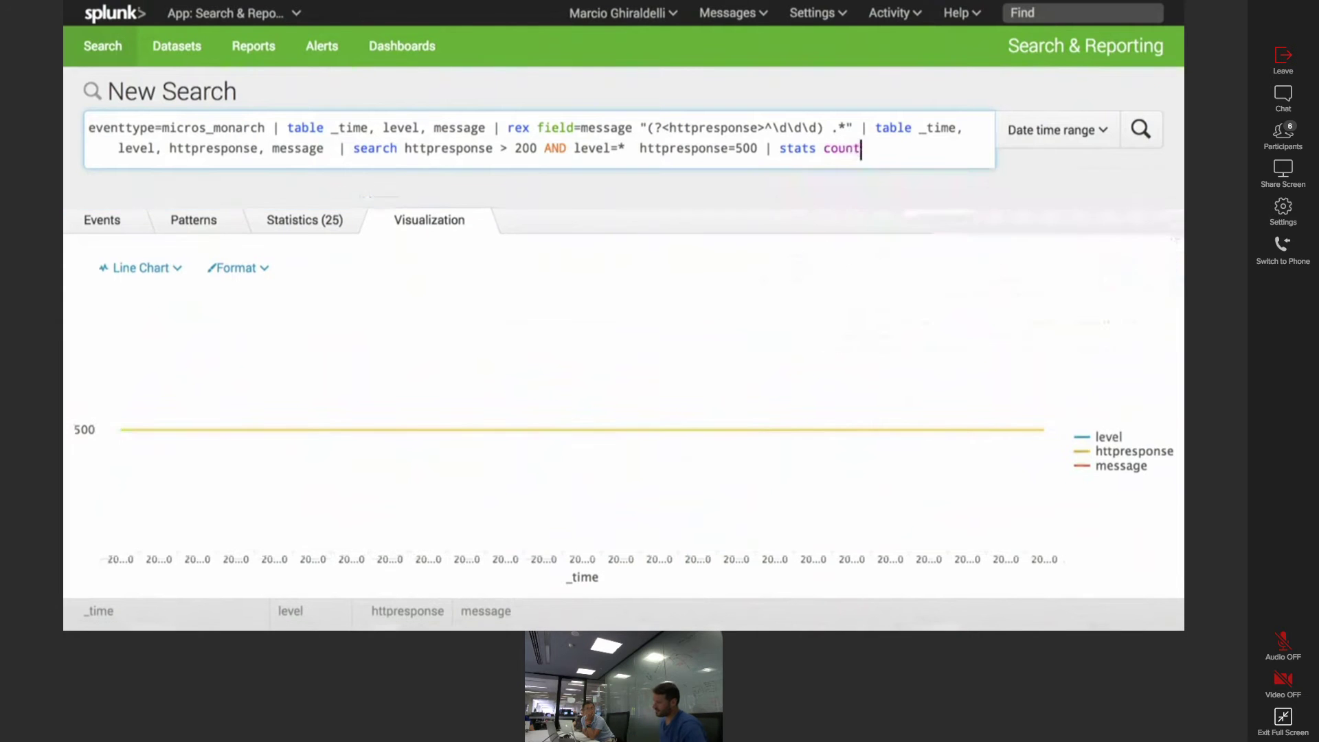
key("Return")
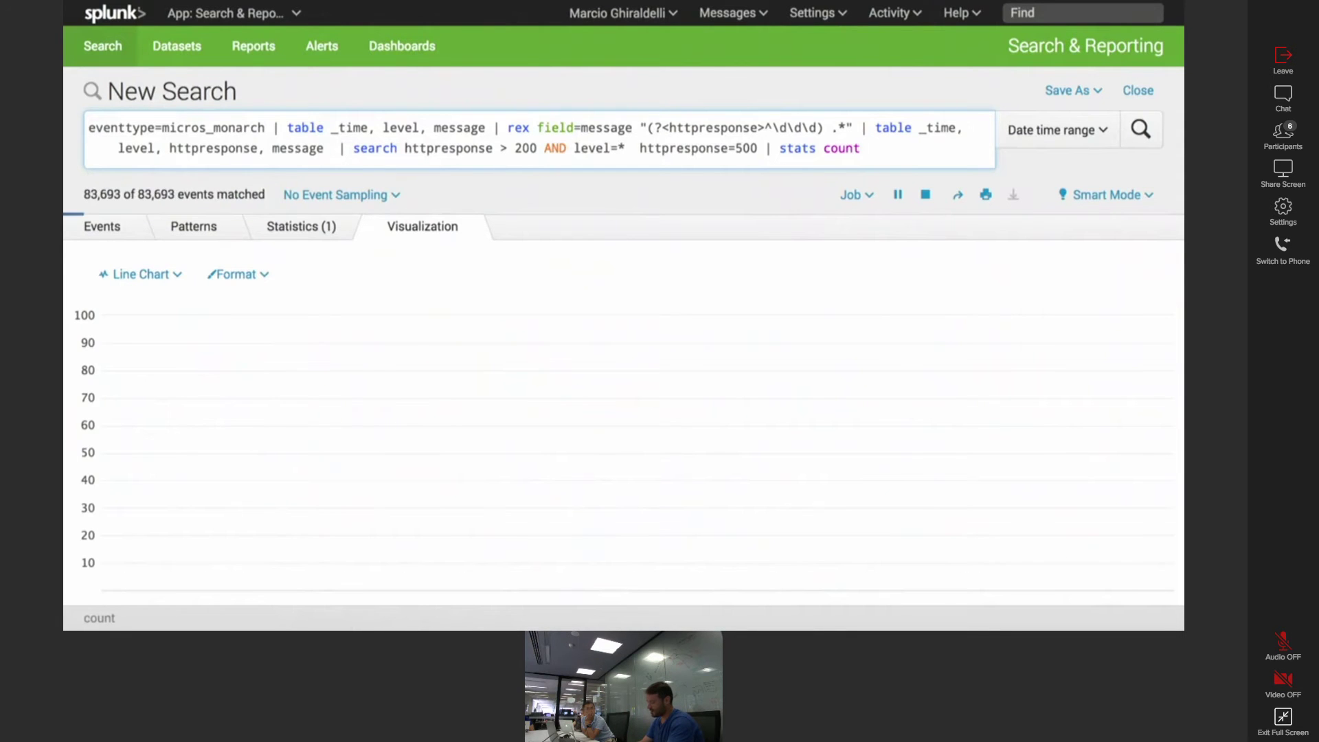
- Make "timechart count" the search's final command and run it
key("ctrl+shift+Left")
key("ctrl+shift+Left")
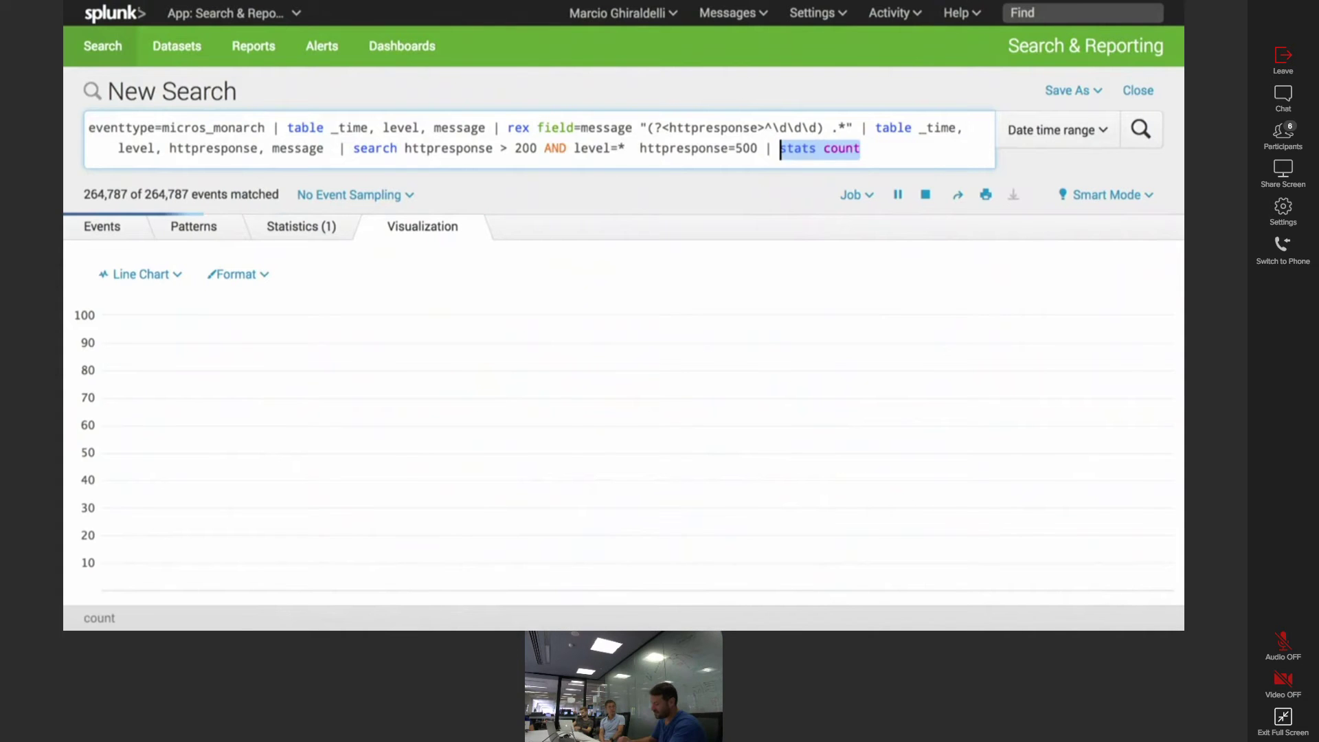
type("timcahr")
key("BackSpace")
key("BackSpace")
key("BackSpace")
key("BackSpace")
type("echart count")
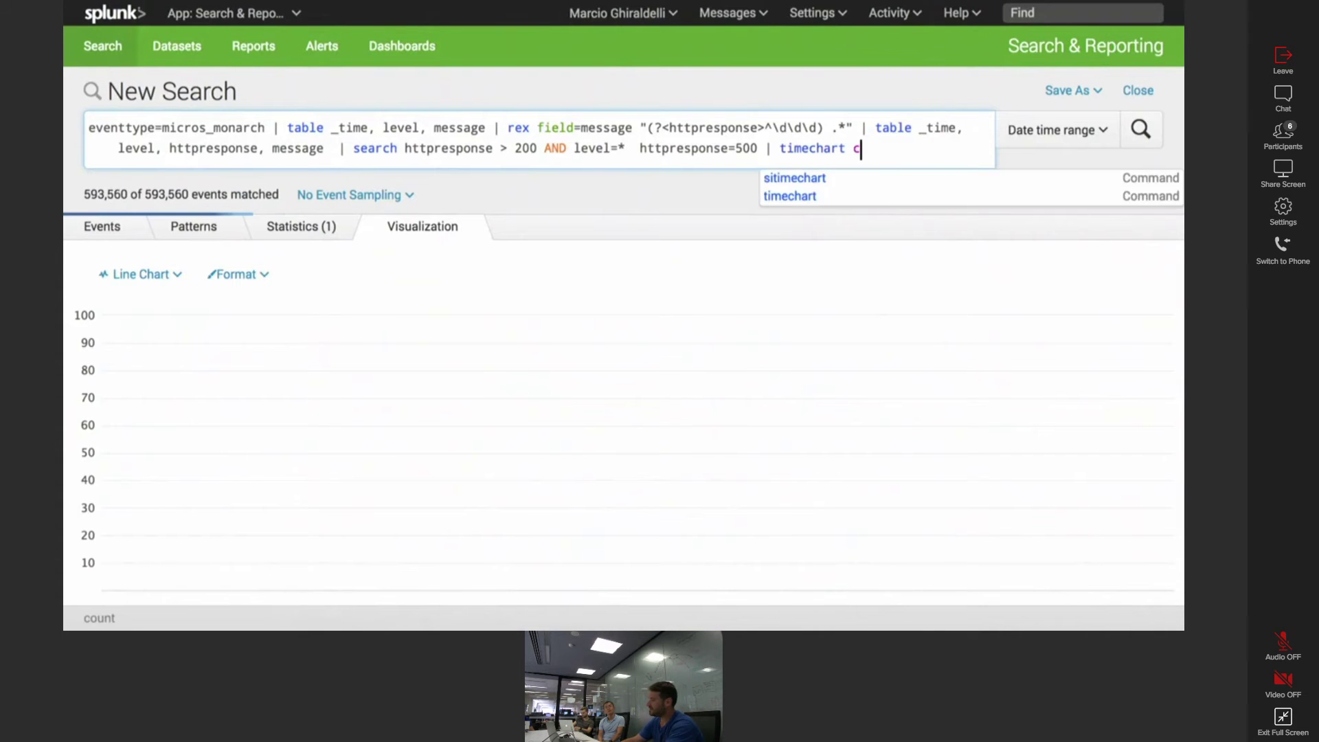
key("Return")
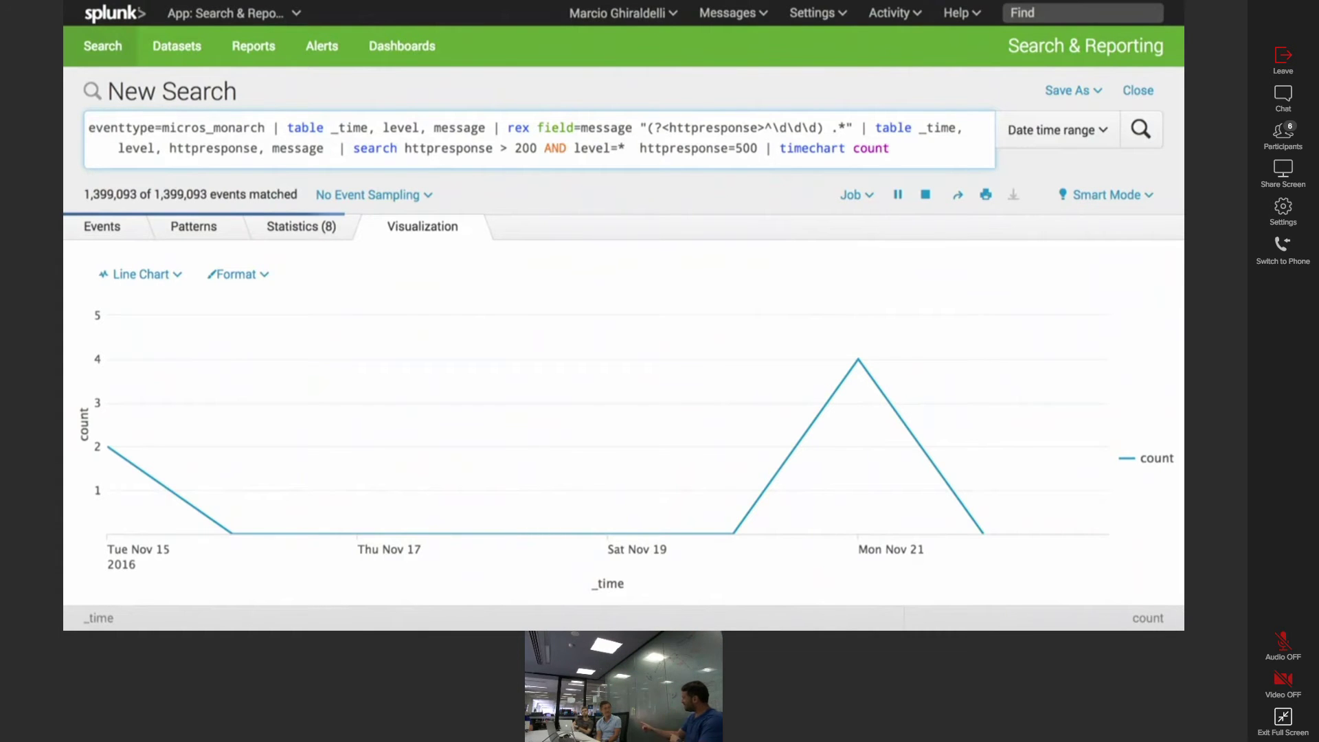
- Start saving the timechart search as a dashboard panel and choose the existing Splunk Bootcamp dashboard as its destination
left_click(1070, 90)
left_click(1067, 153)
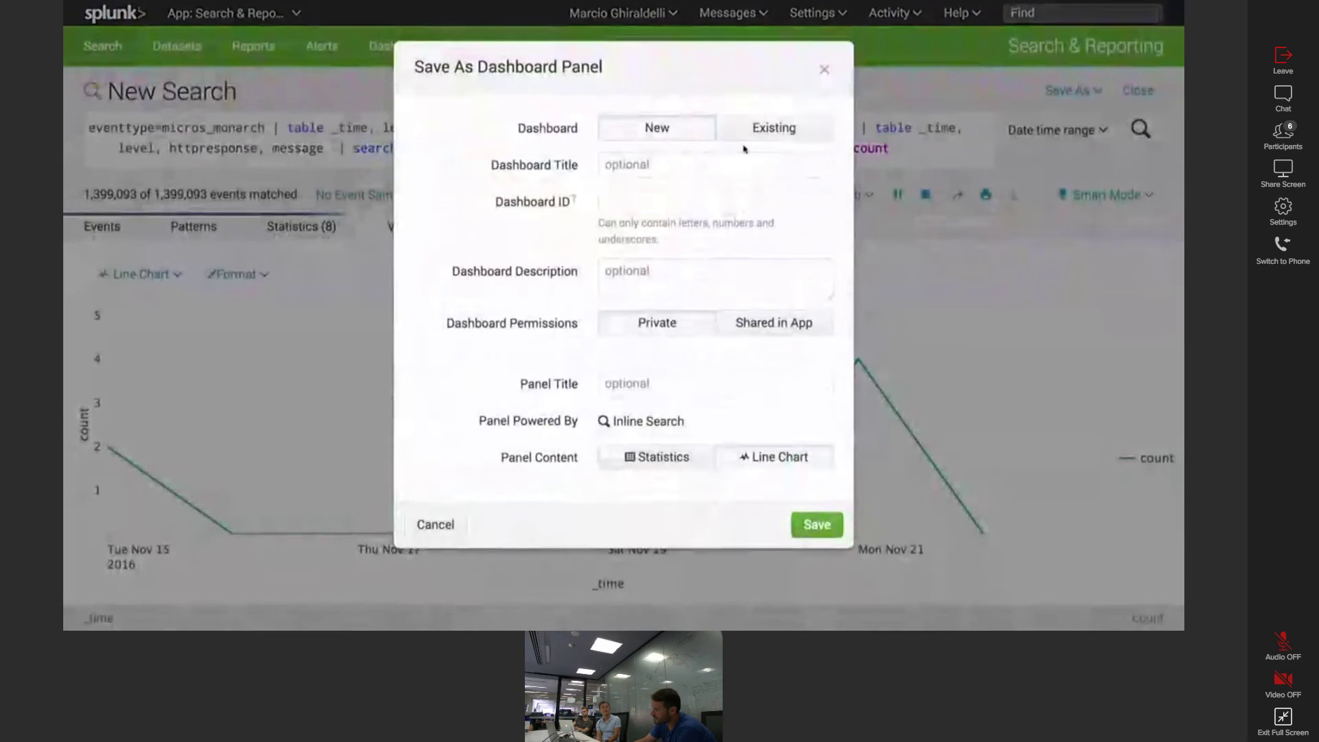
left_click(744, 143)
left_click(750, 167)
scroll(678, 302, "down", 10)
scroll(679, 300, "up", 5)
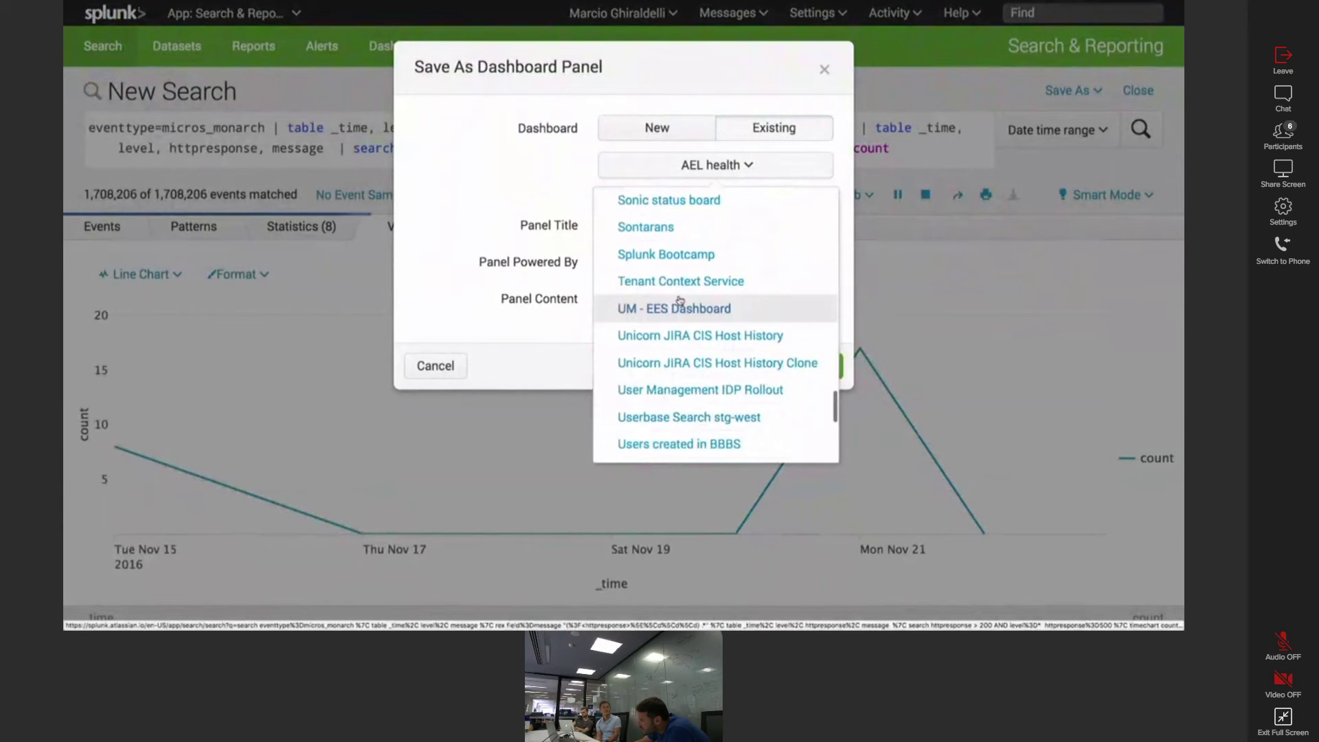
left_click(678, 300)
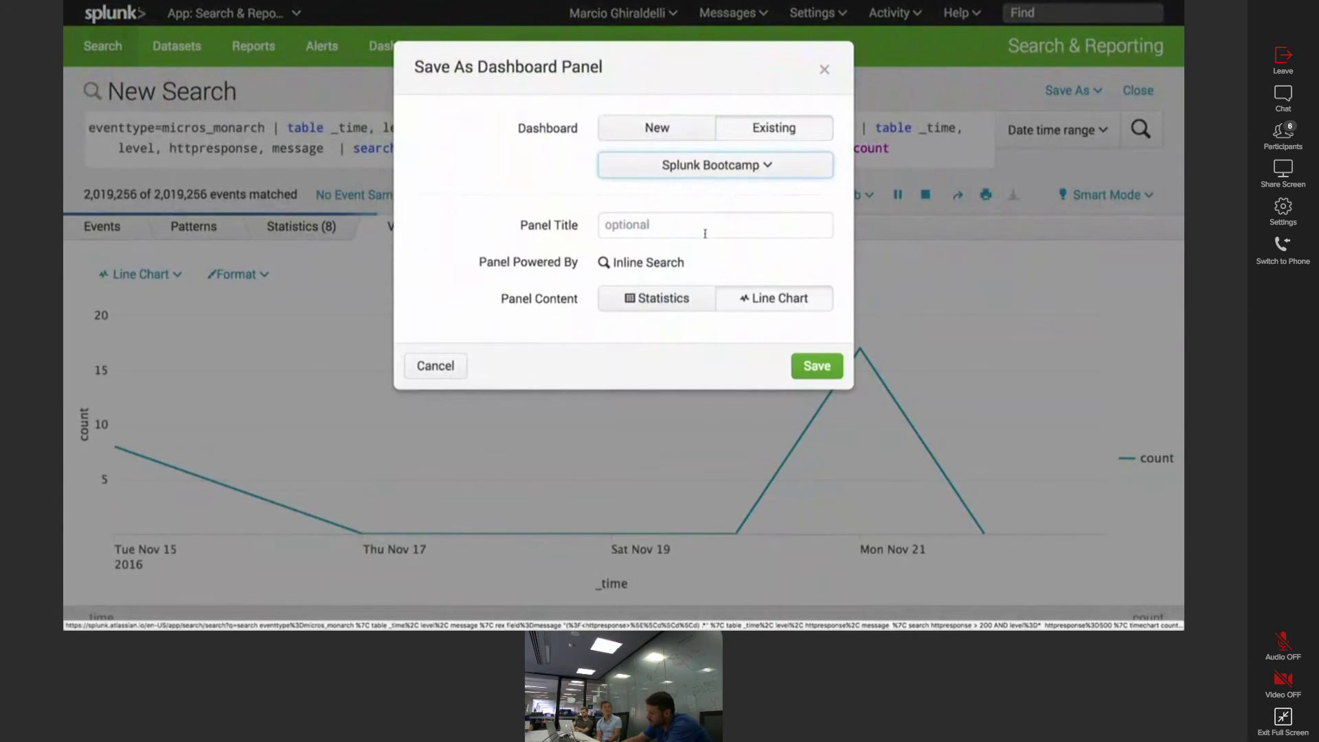
- Title the panel "Erros 500 by time" and save it as a line chart
left_click(745, 226)
type("Erros 599")
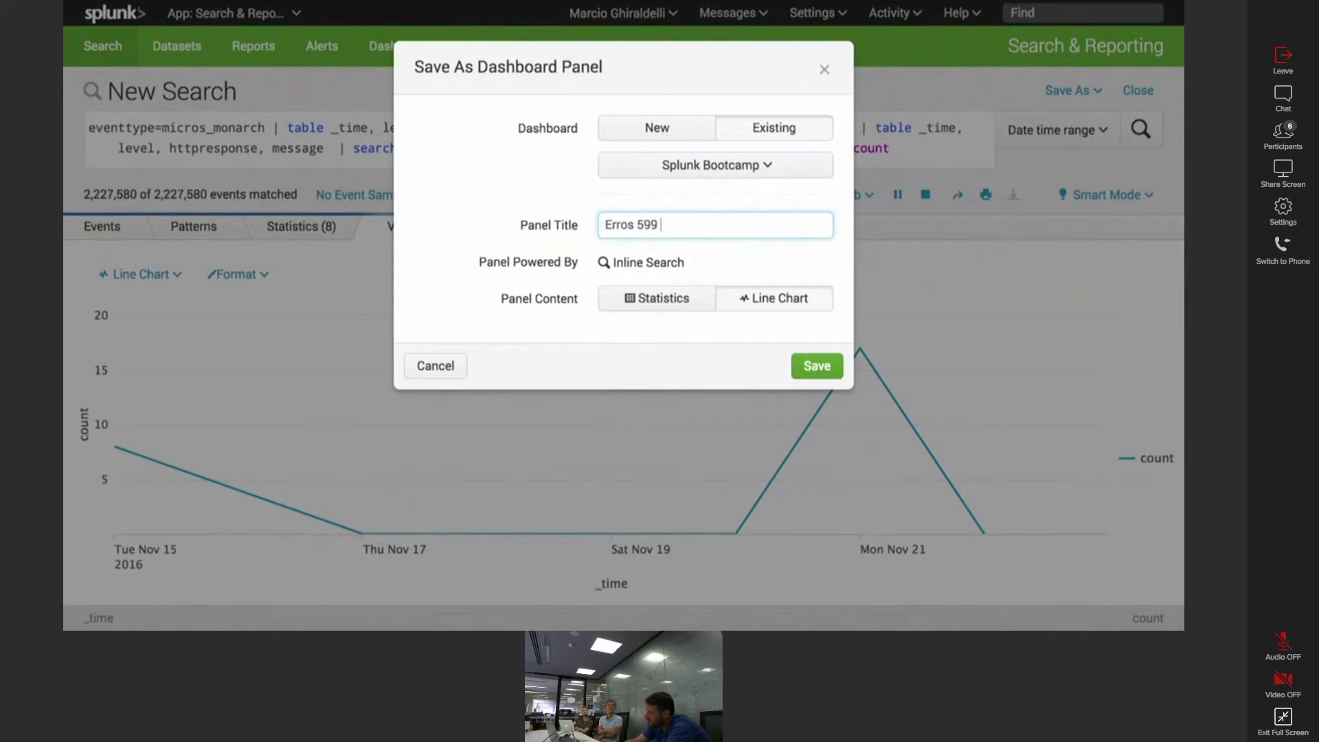
key("BackSpace")
key("BackSpace")
key("BackSpace")
type("00 by time")
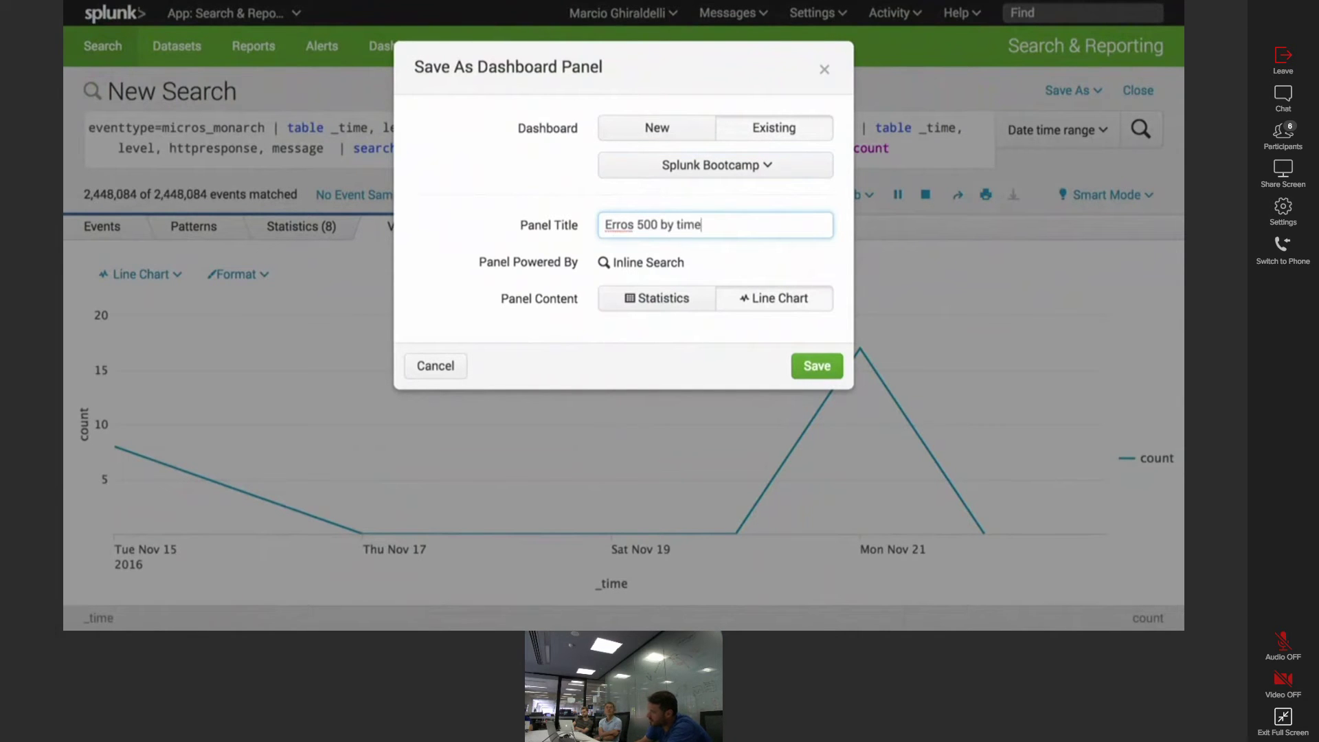
left_click(815, 366)
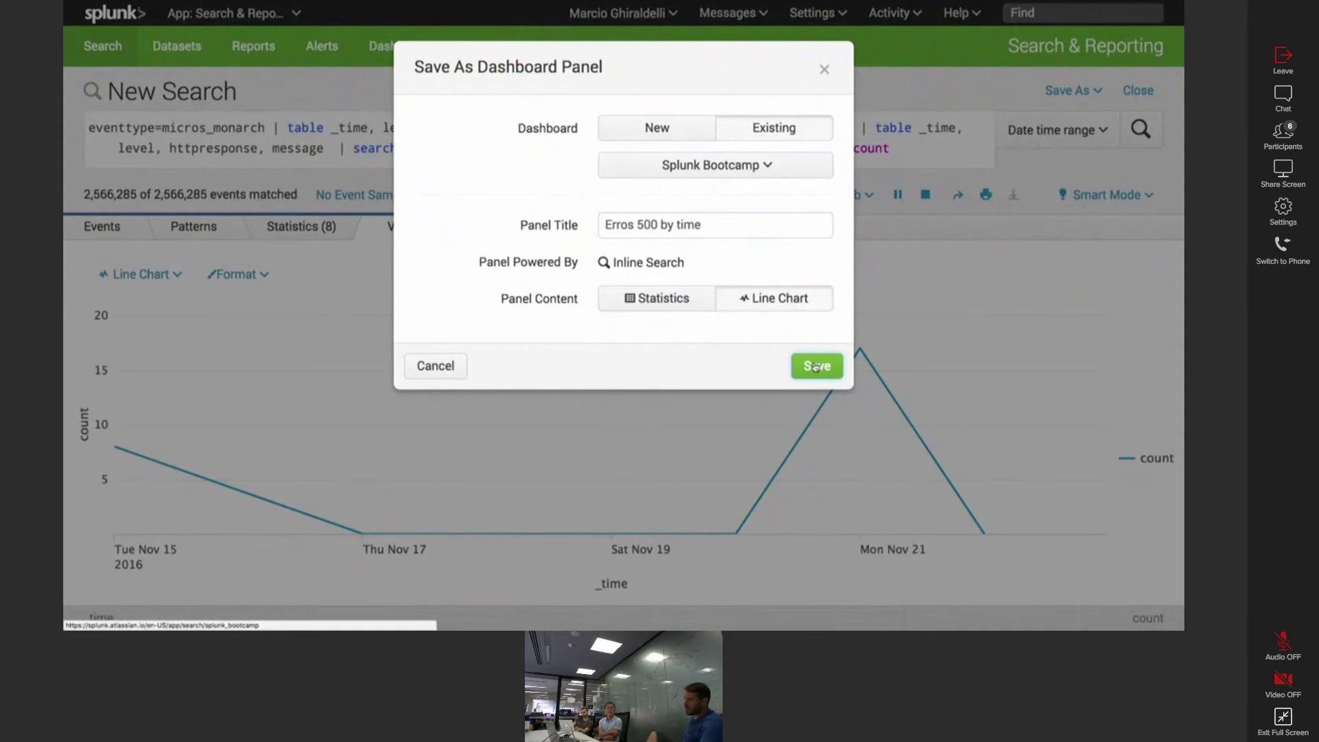
- View the Splunk Bootcamp dashboard and examine the "Erros 500 by time" panel below the two existing panels
left_click(792, 198)
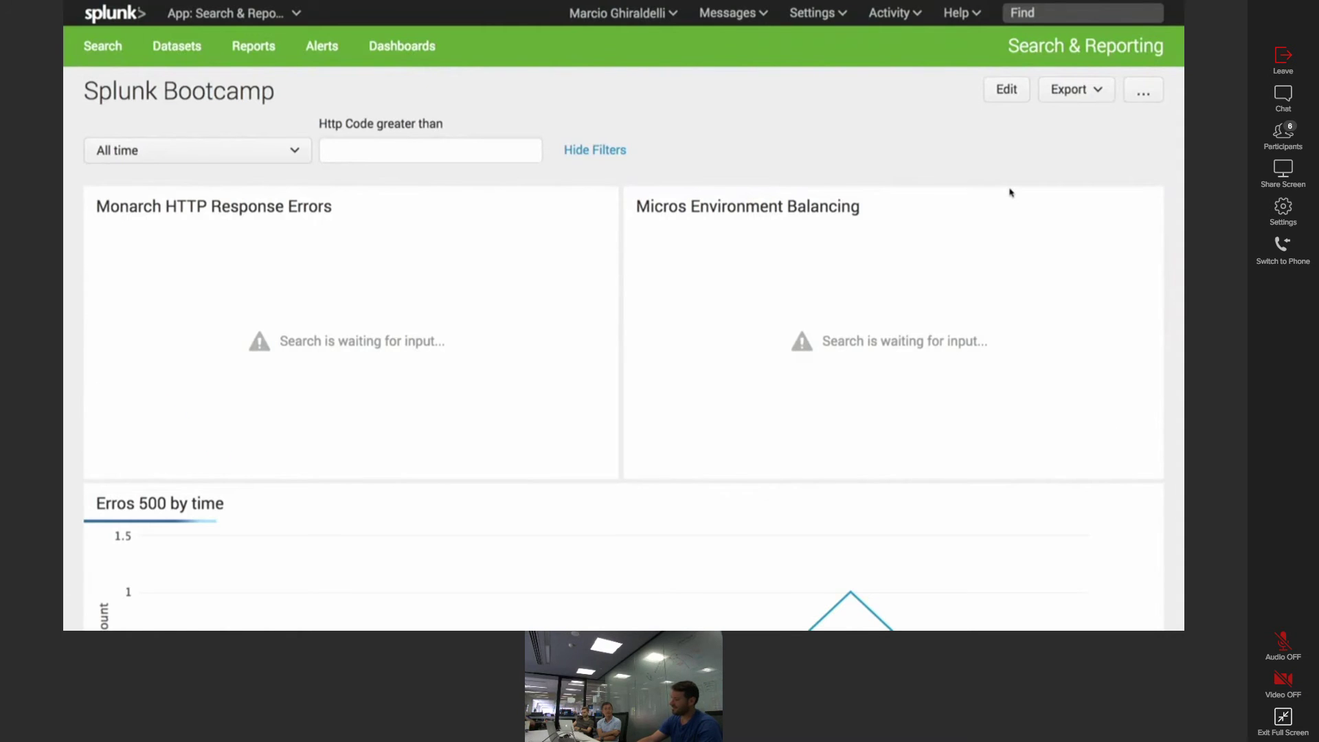
scroll(1009, 193, "down", 3)
scroll(1009, 194, "up", 1)
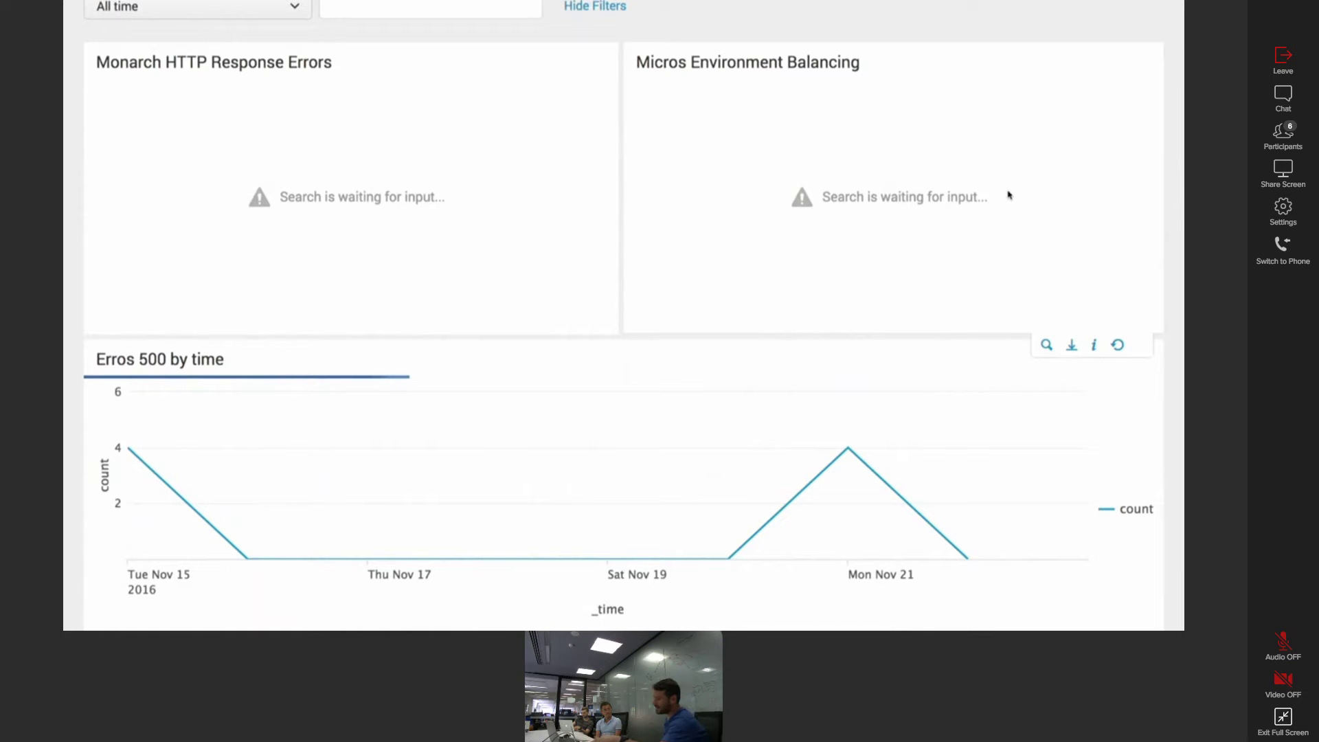
scroll(1008, 195, "up", 3)
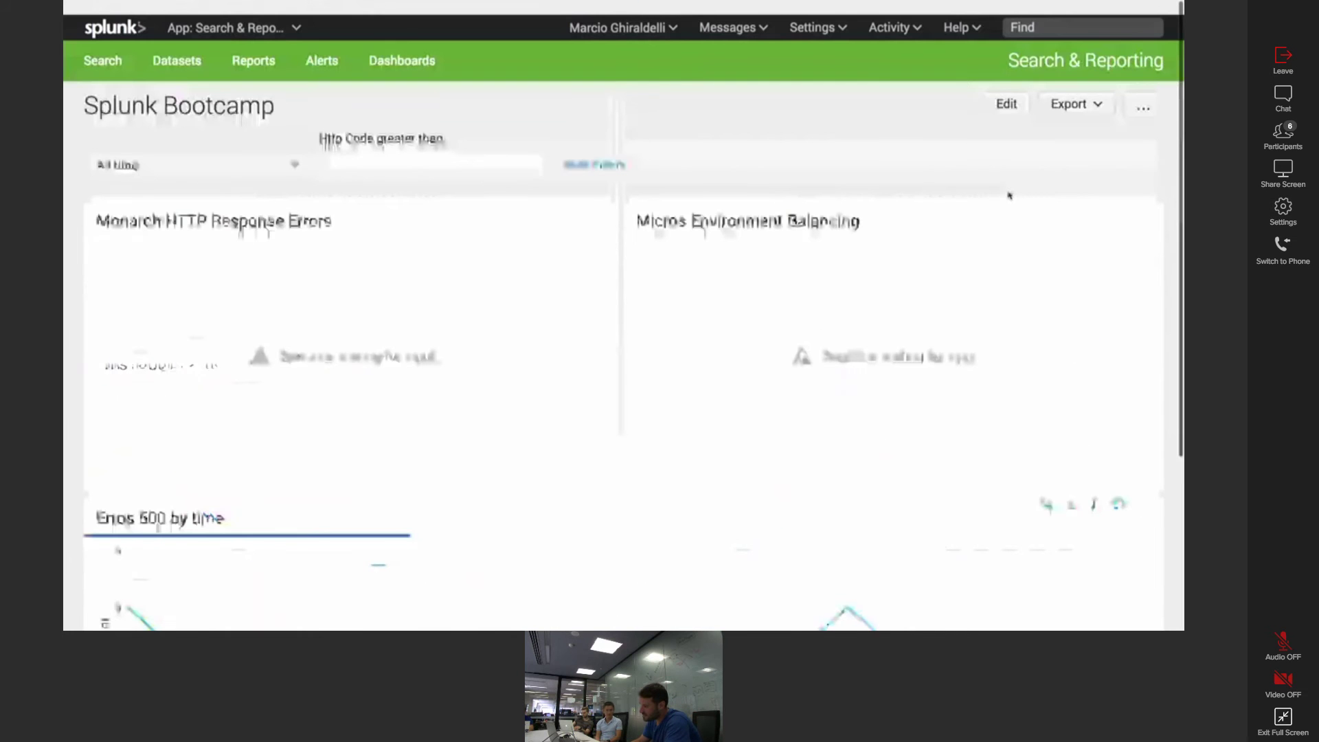
- Filter the Splunk Bootcamp dashboard to the last 4 hours and HTTP codes greater than 200
left_click(199, 151)
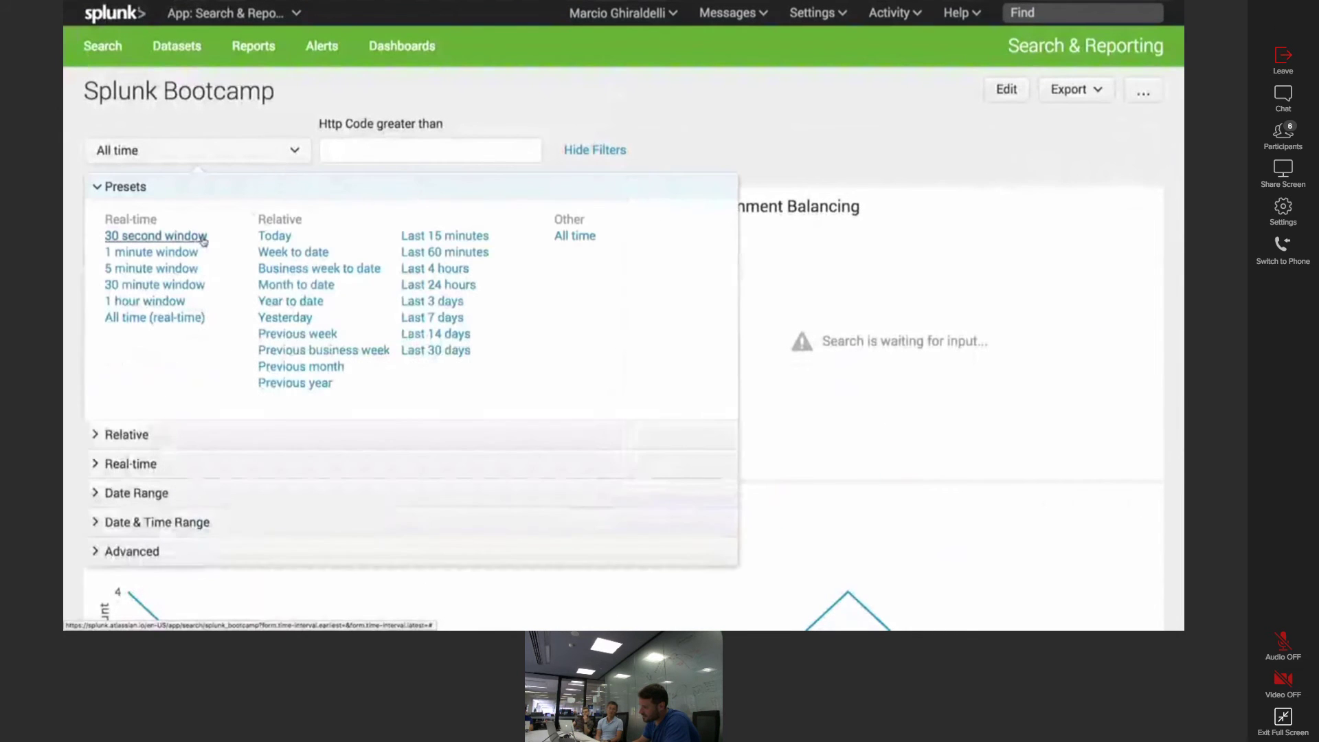
left_click(434, 269)
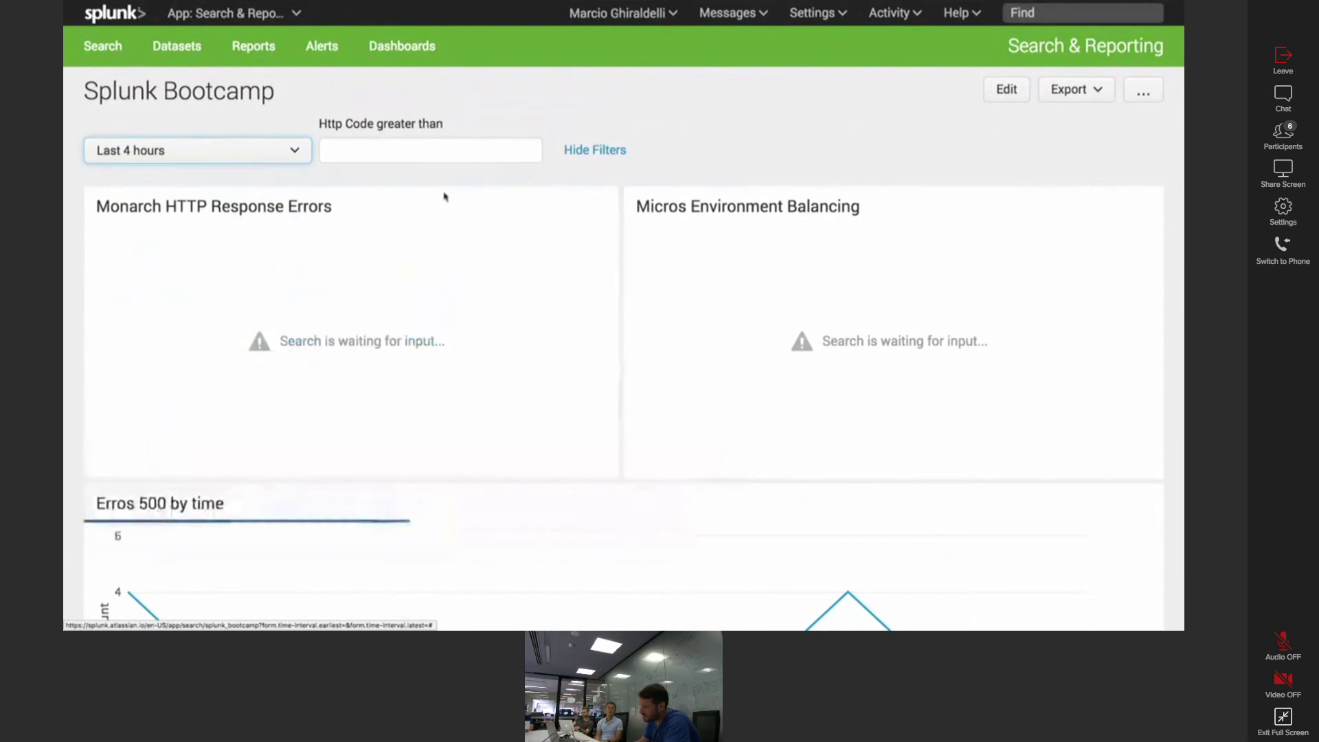
left_click(463, 161)
type("10200")
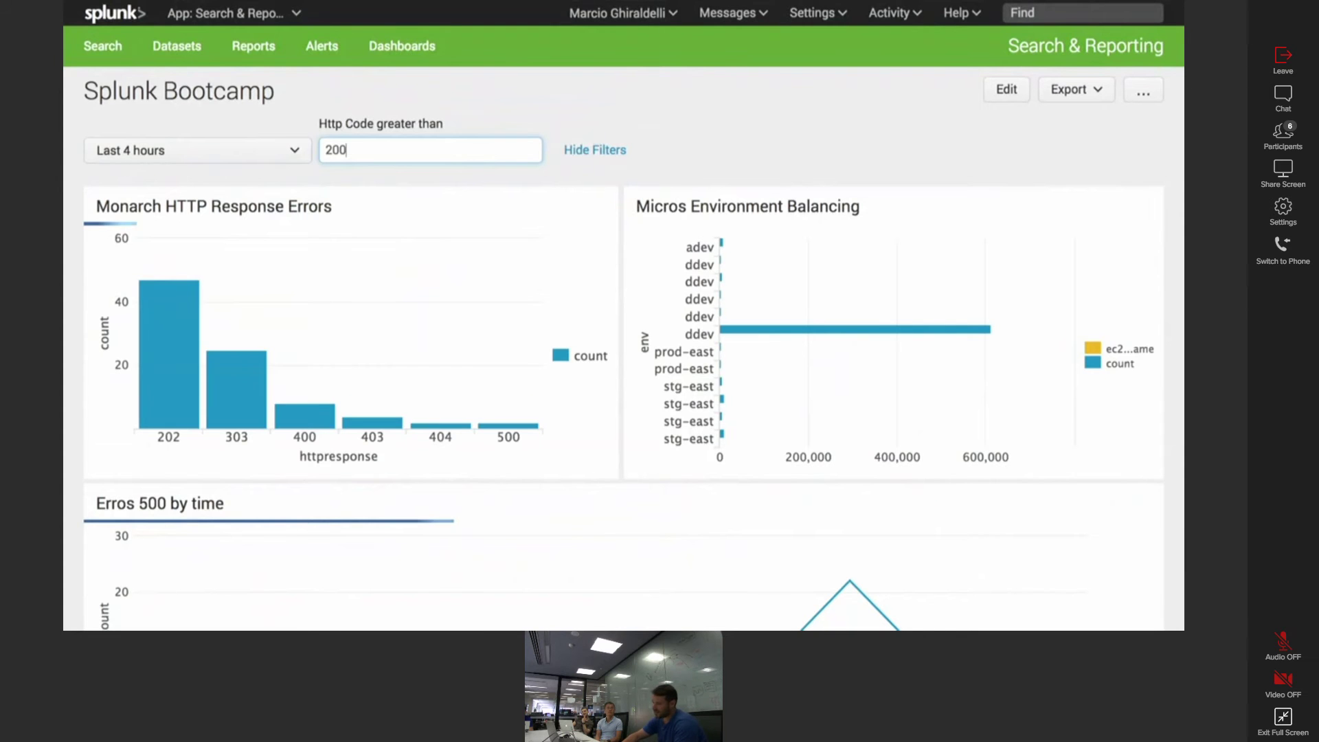
- Examine the HTTP response, environment balancing and "Erros 500 by time" panels under the applied filters
mouse_move(309, 420)
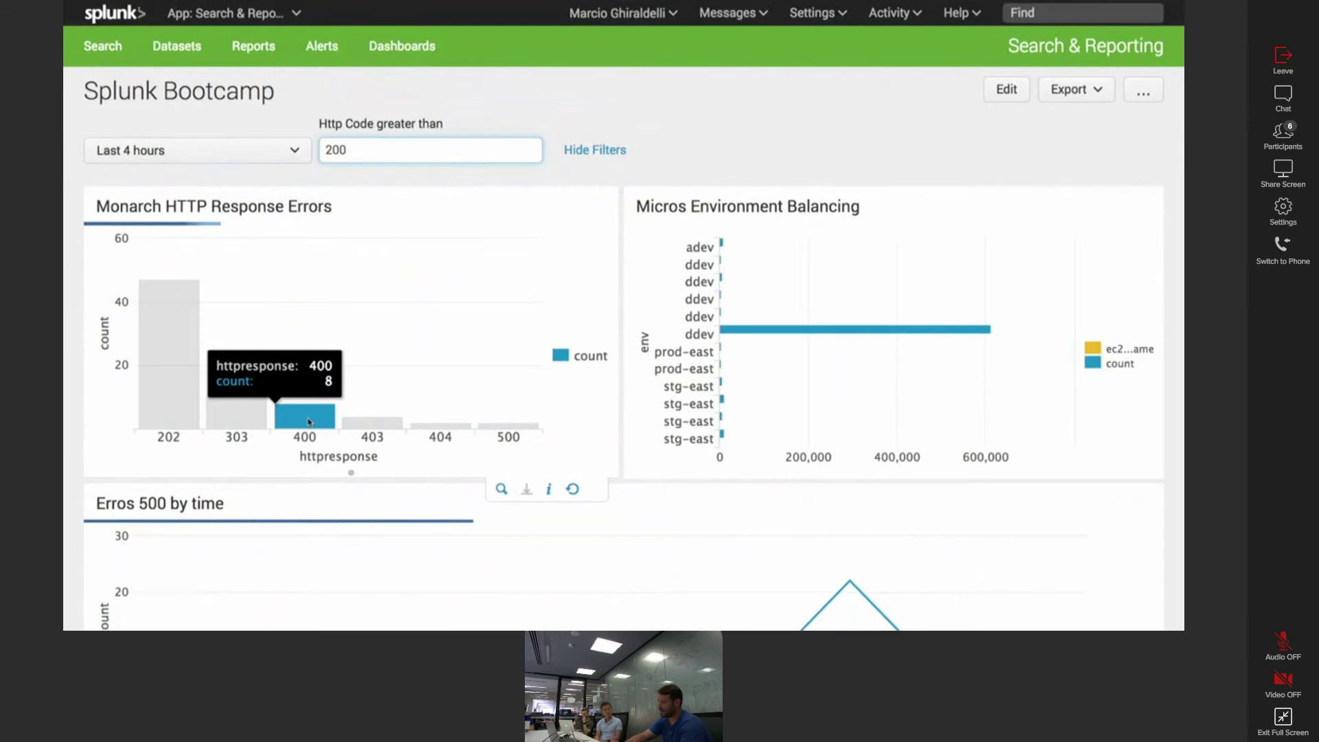
scroll(309, 420, "down", 2)
scroll(309, 421, "down", 2)
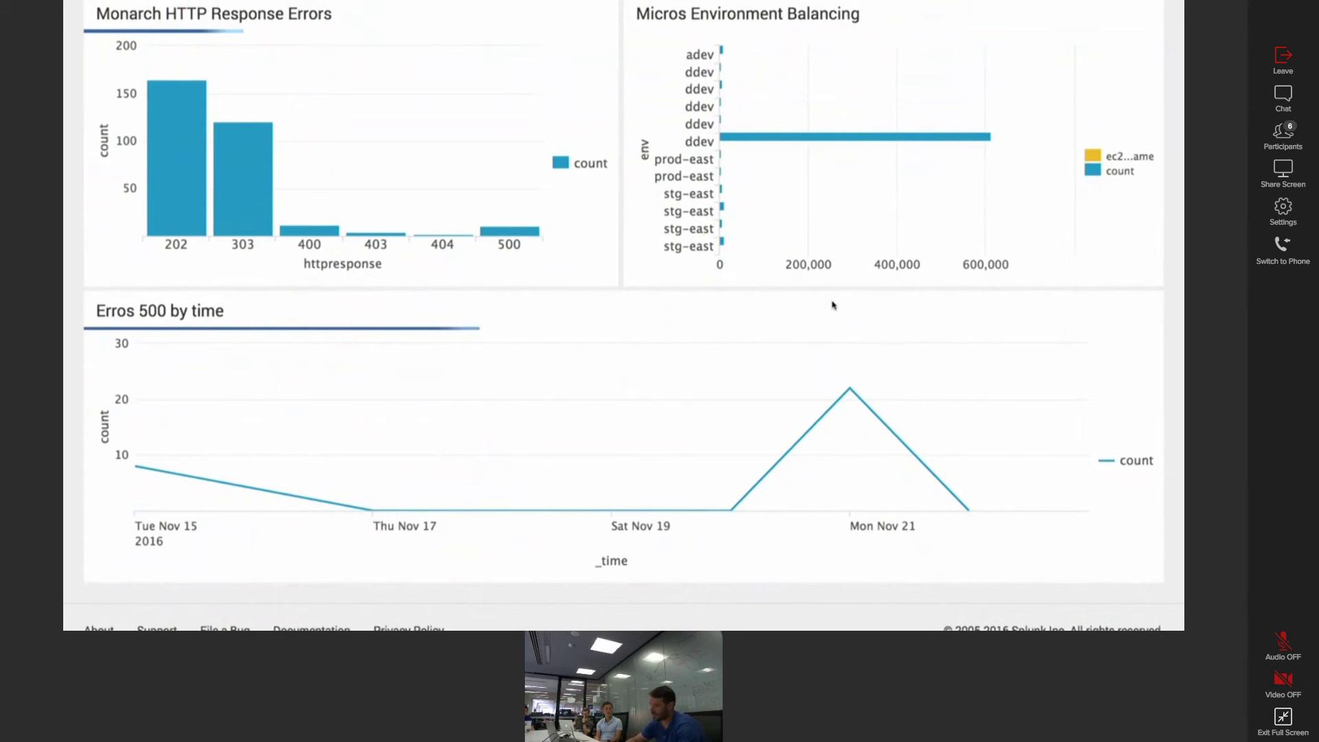
scroll(833, 305, "up", 1)
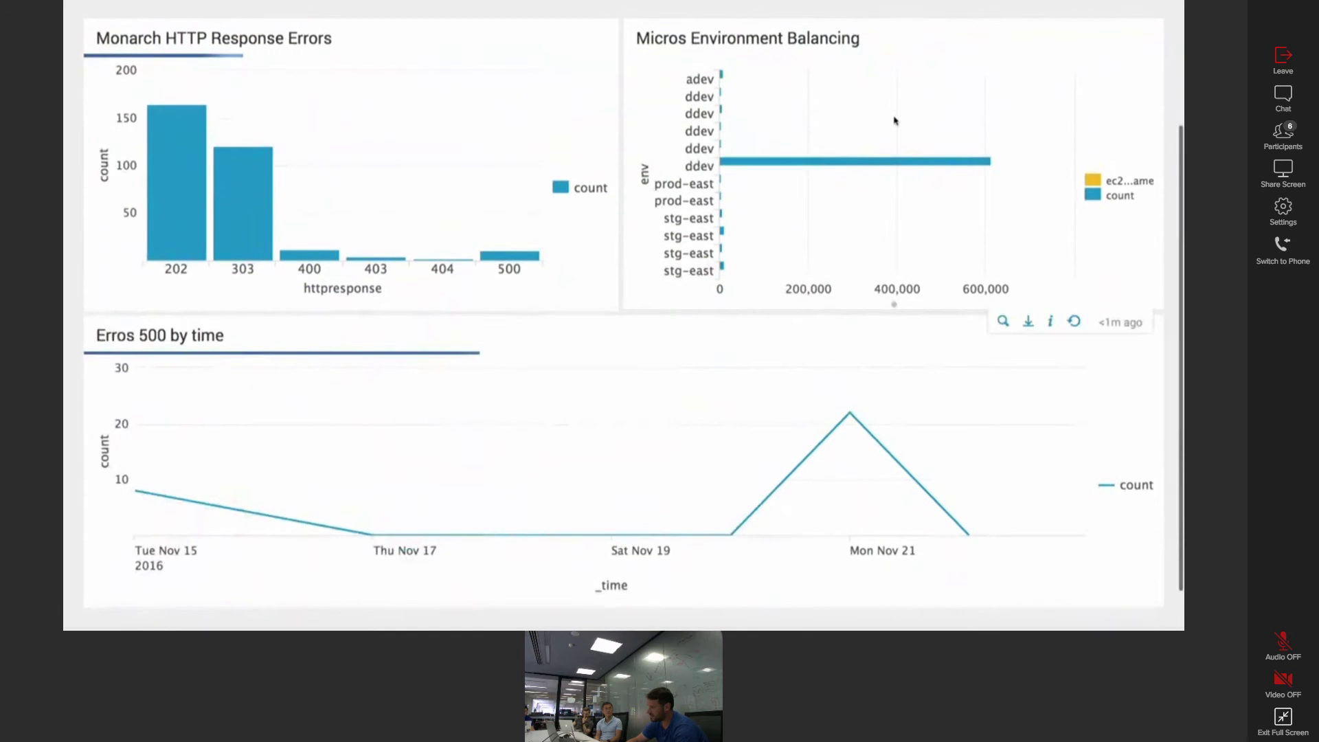
scroll(895, 122, "up", 5)
scroll(895, 121, "down", 5)
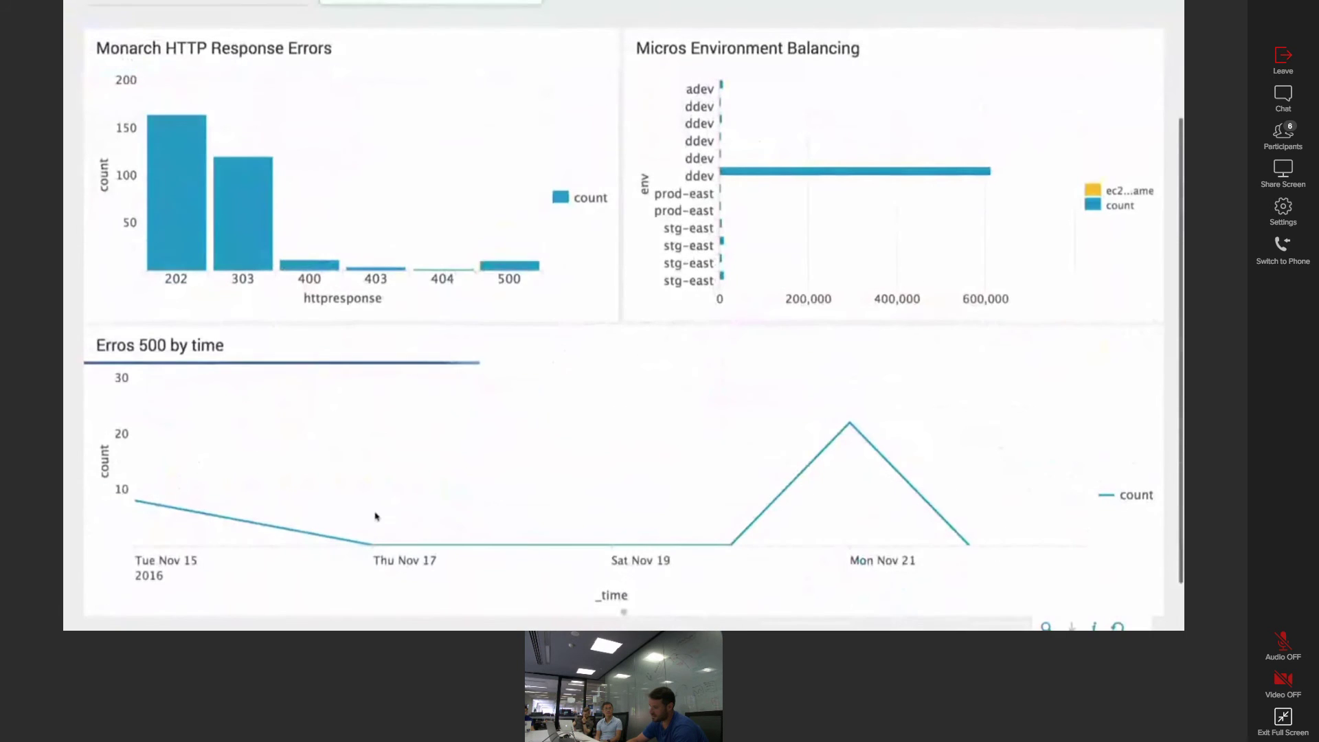
mouse_move(278, 526)
scroll(268, 525, "down", 2)
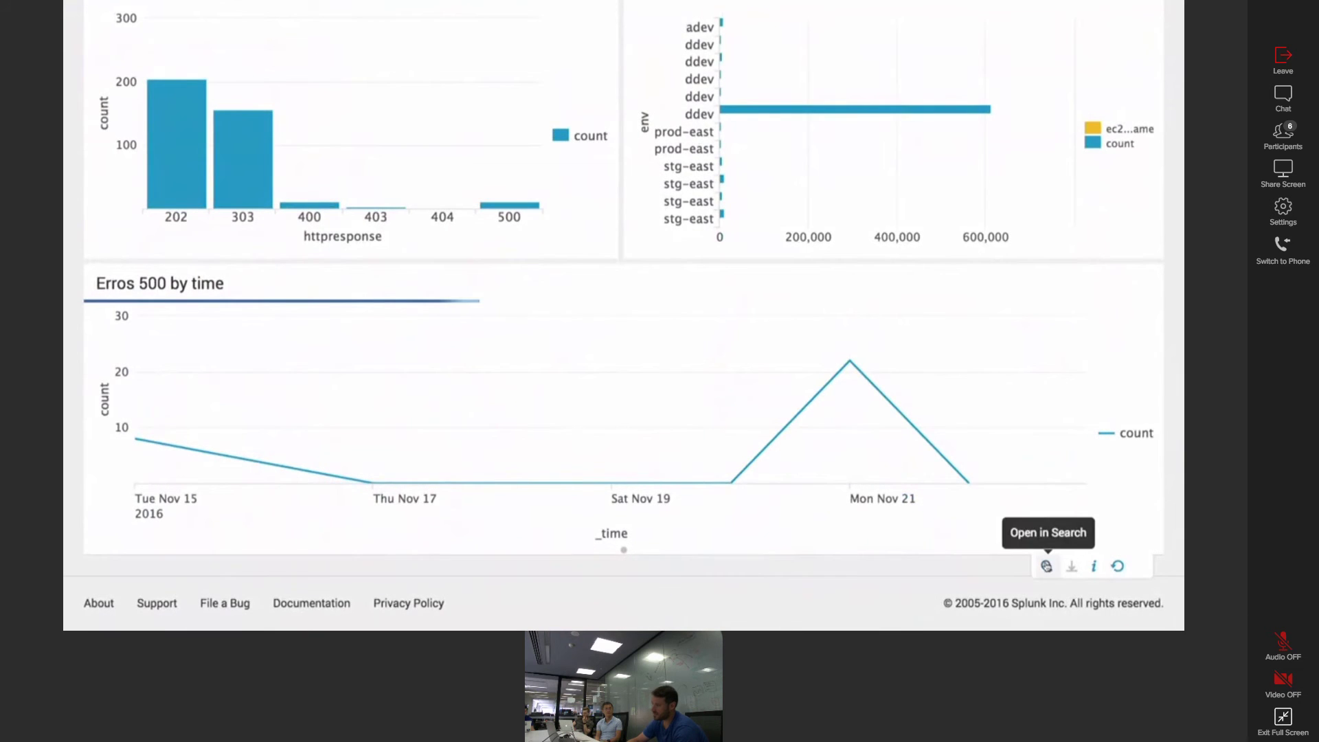
- Open the "Erros 500 by time" search, save it as a panel in a new dashboard titled "Splunk BootCamp Drilldown", and view that dashboard
left_click(1046, 565)
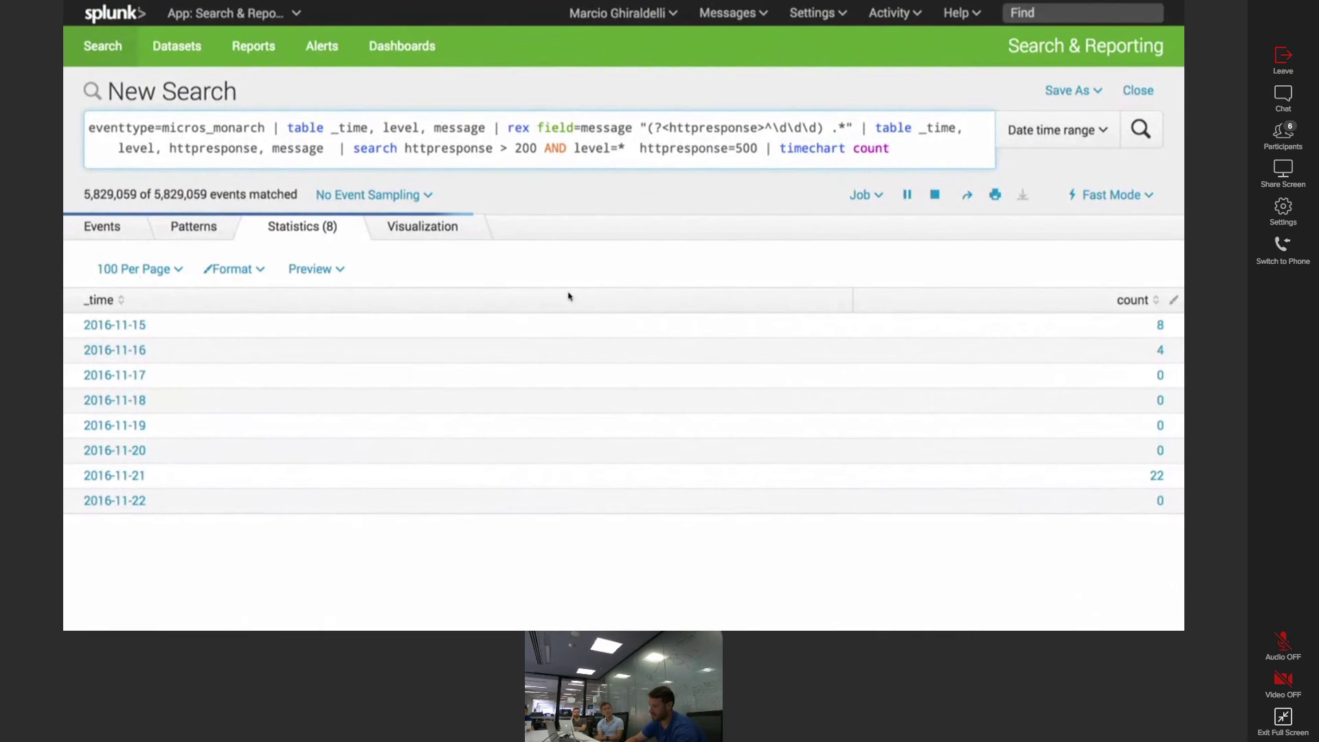
left_click(1073, 103)
left_click(1072, 152)
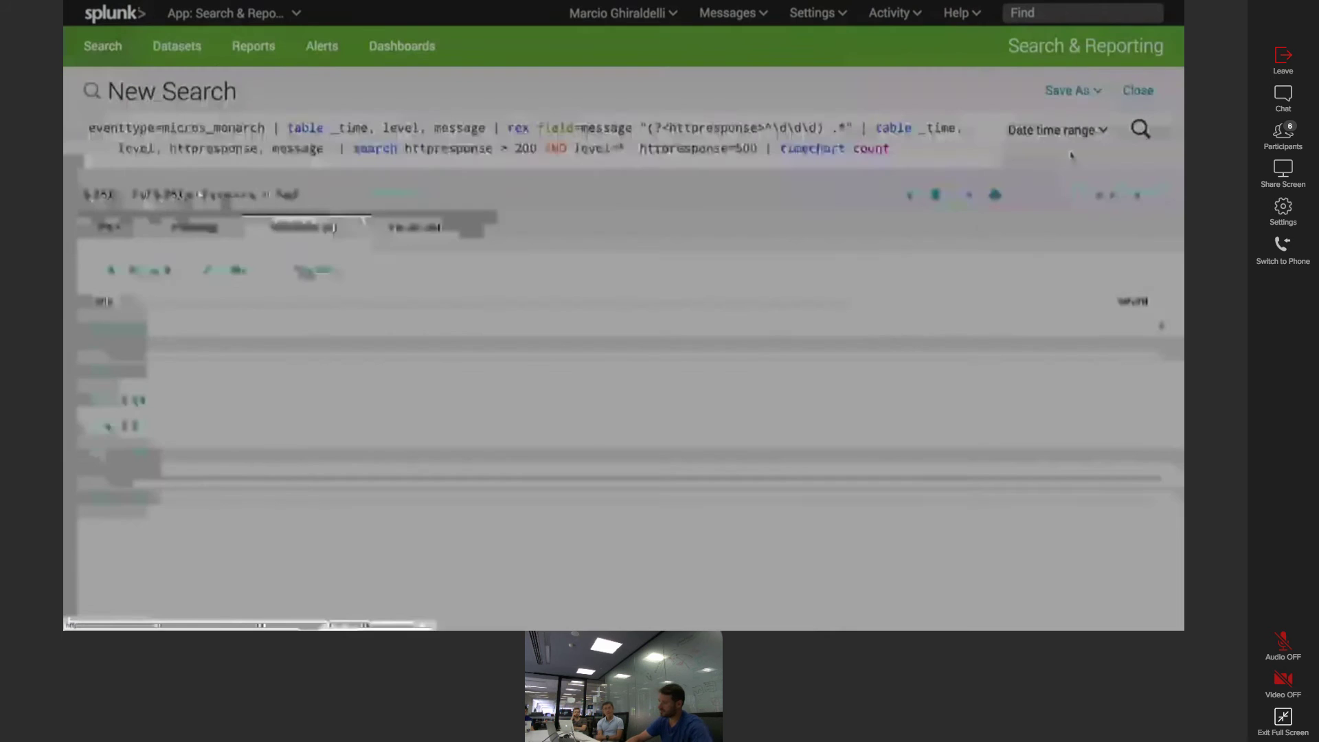
type("Splunk BootCamp Drilldown")
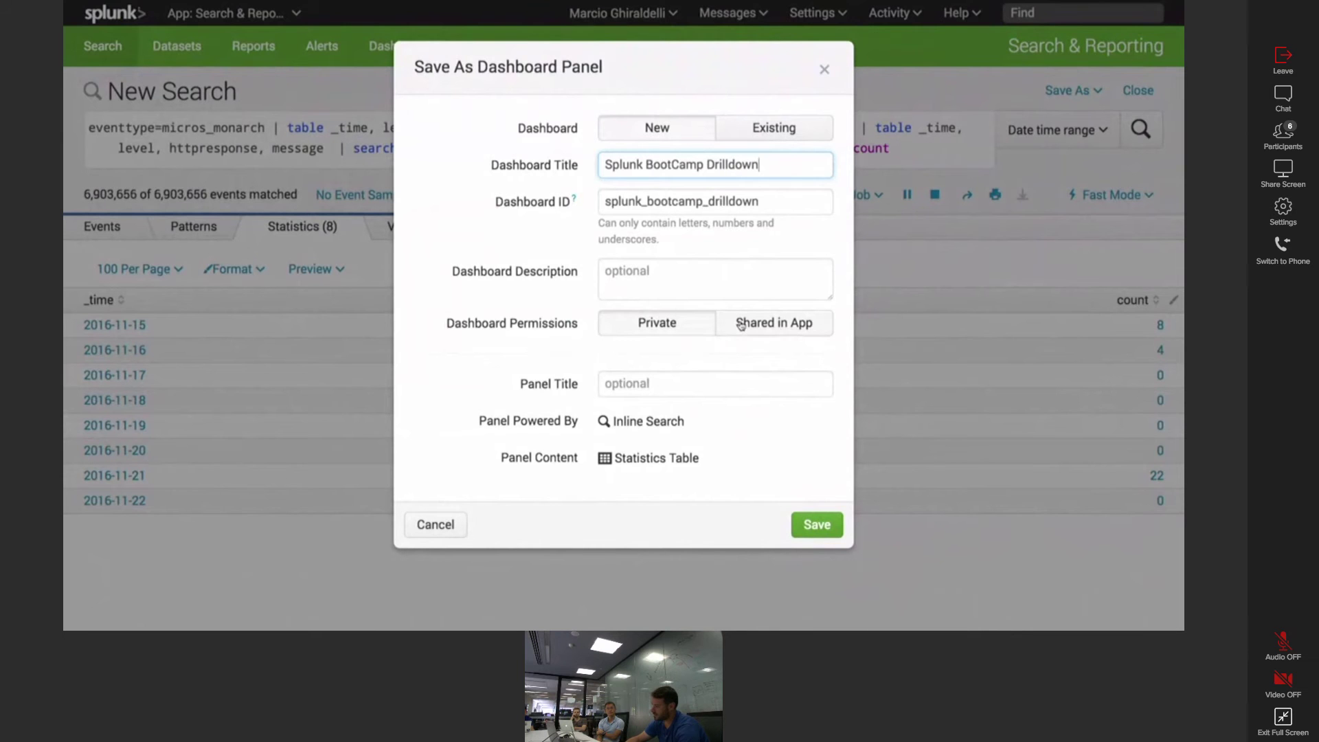
left_click(807, 533)
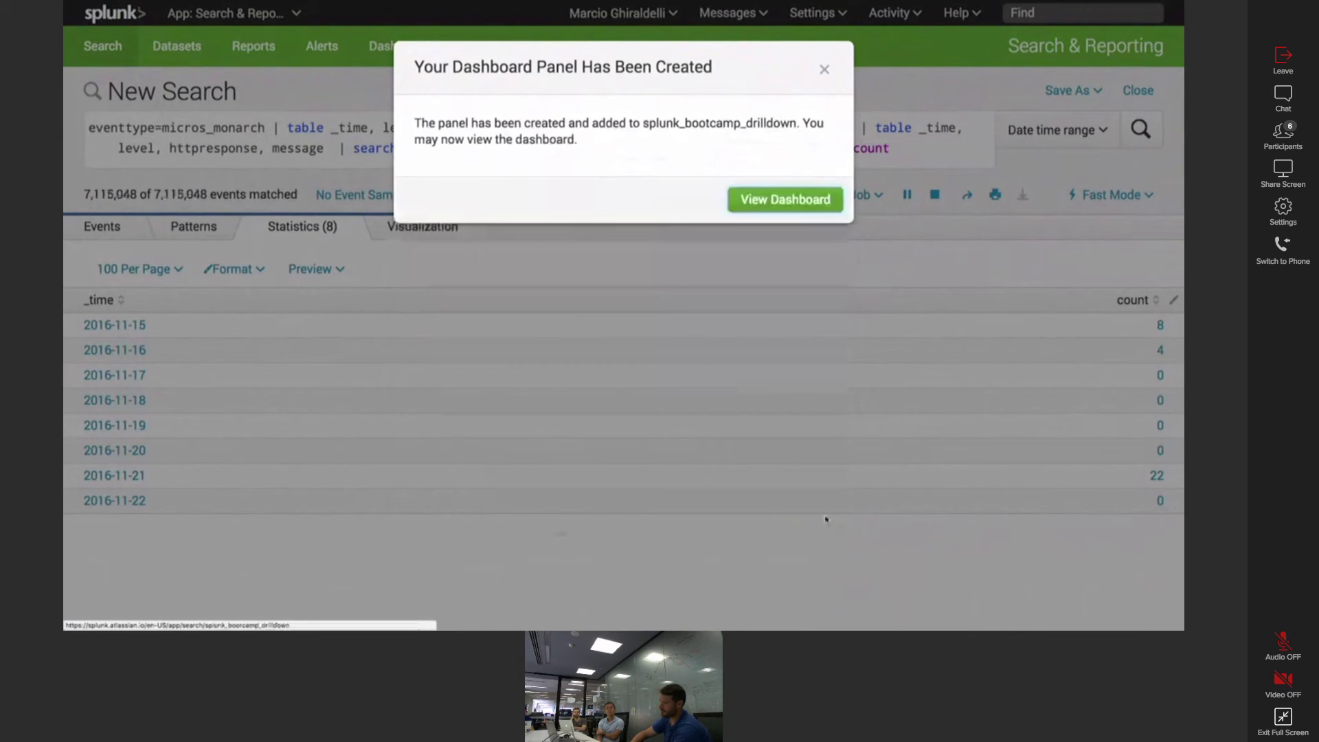
left_click(787, 211)
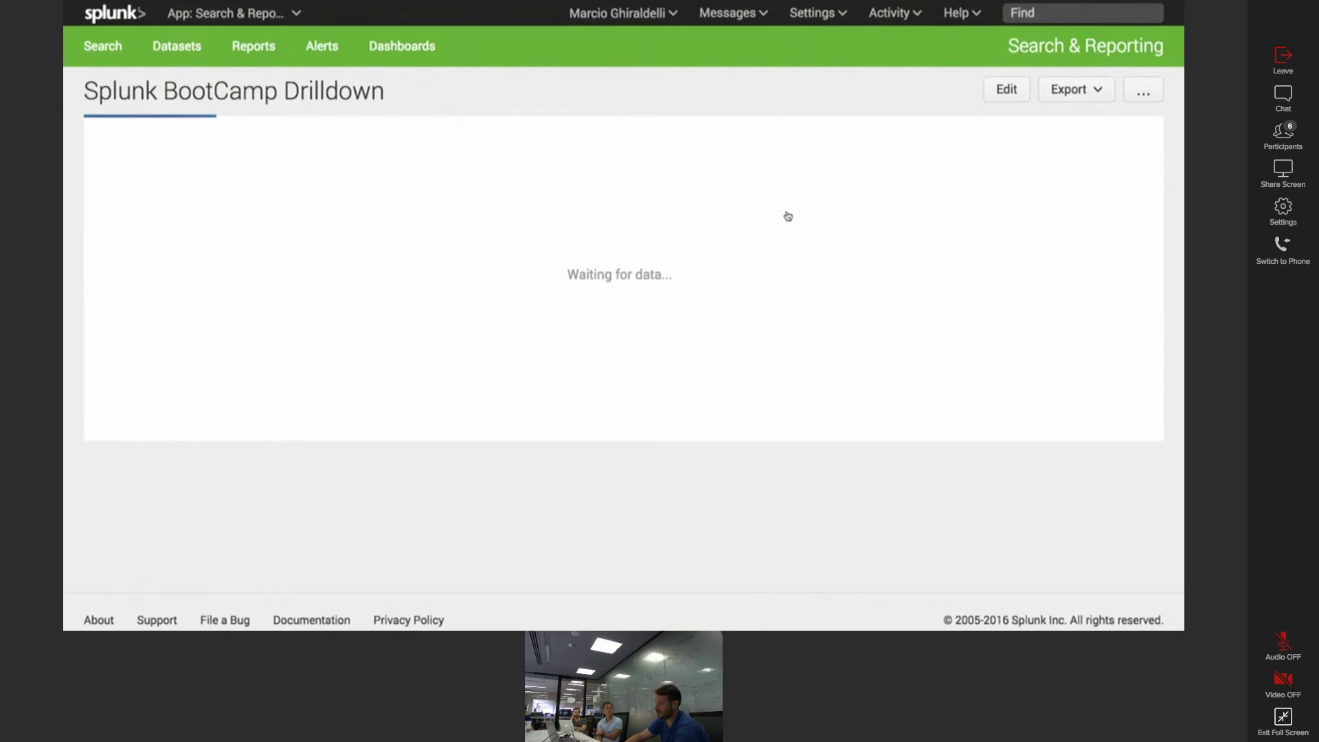
- Start editing the drilldown dashboard, add a text input and enter "HTTP Code" as its value
left_click(1011, 92)
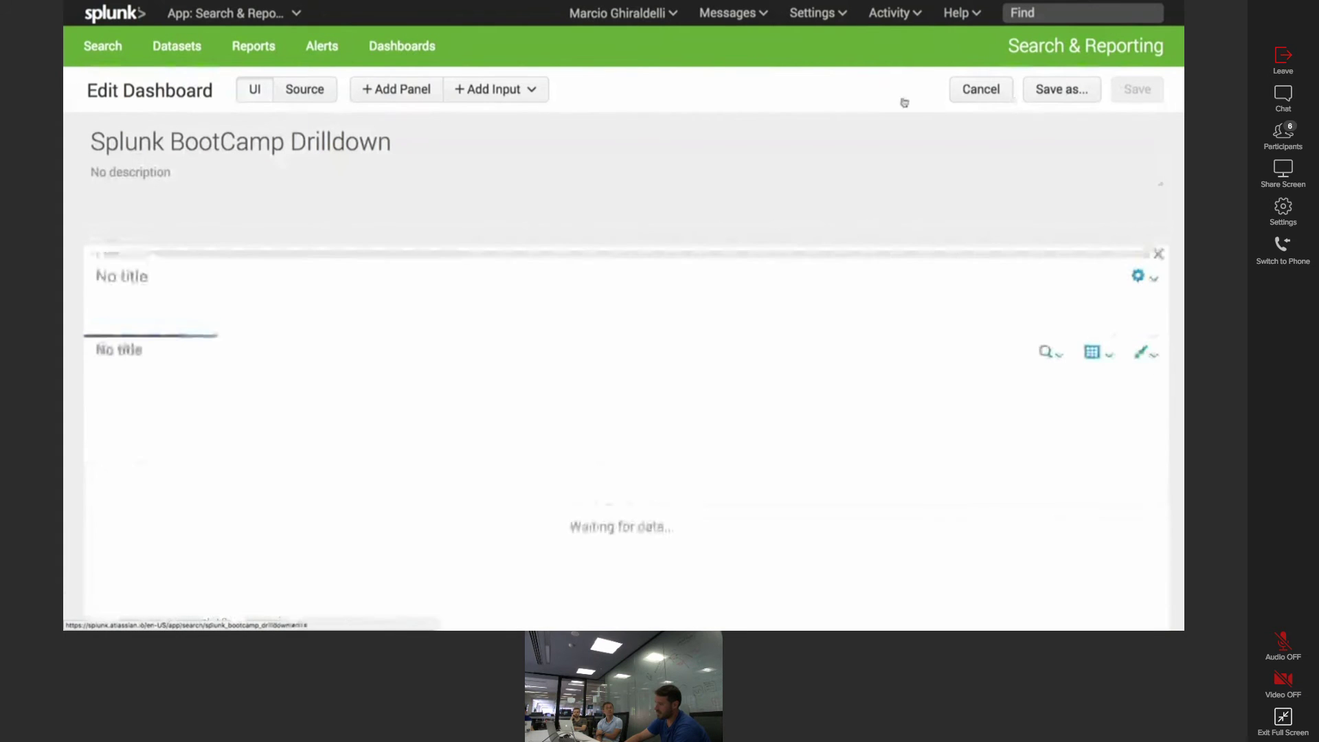
left_click(474, 90)
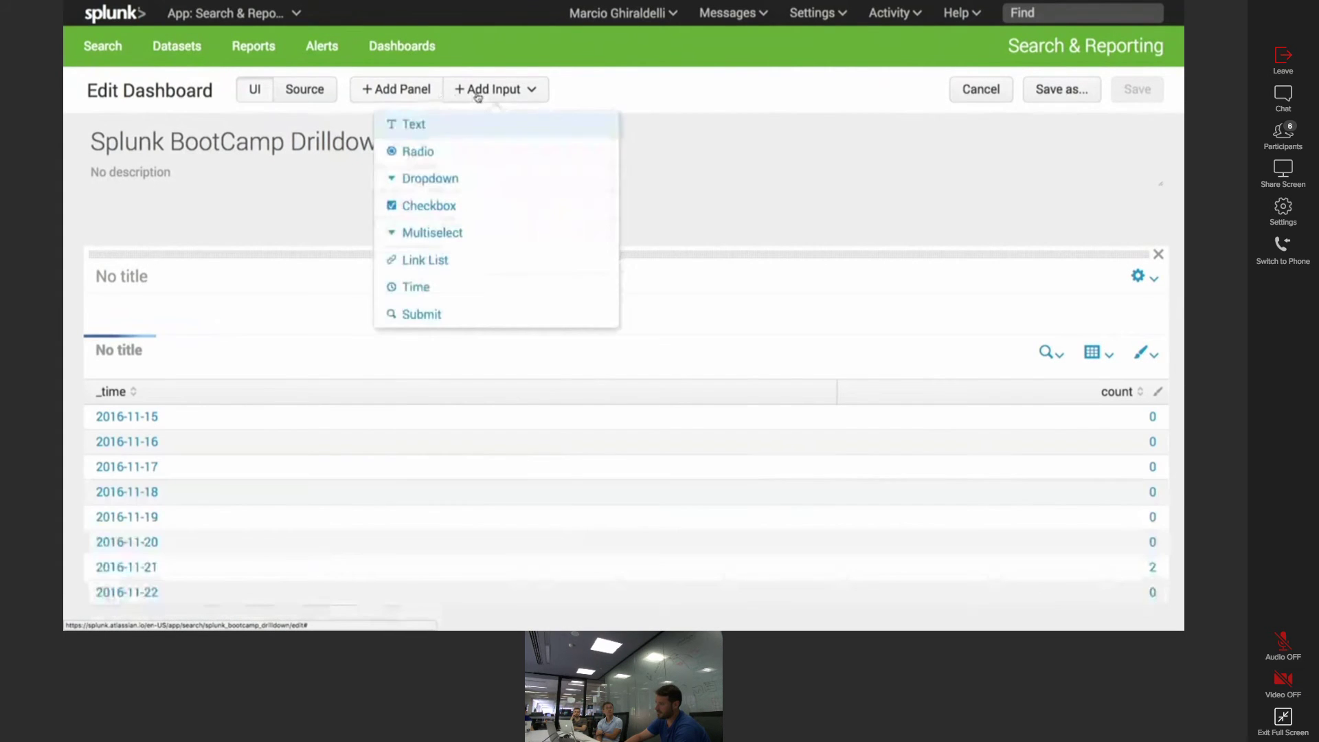
left_click(454, 129)
left_click(263, 260)
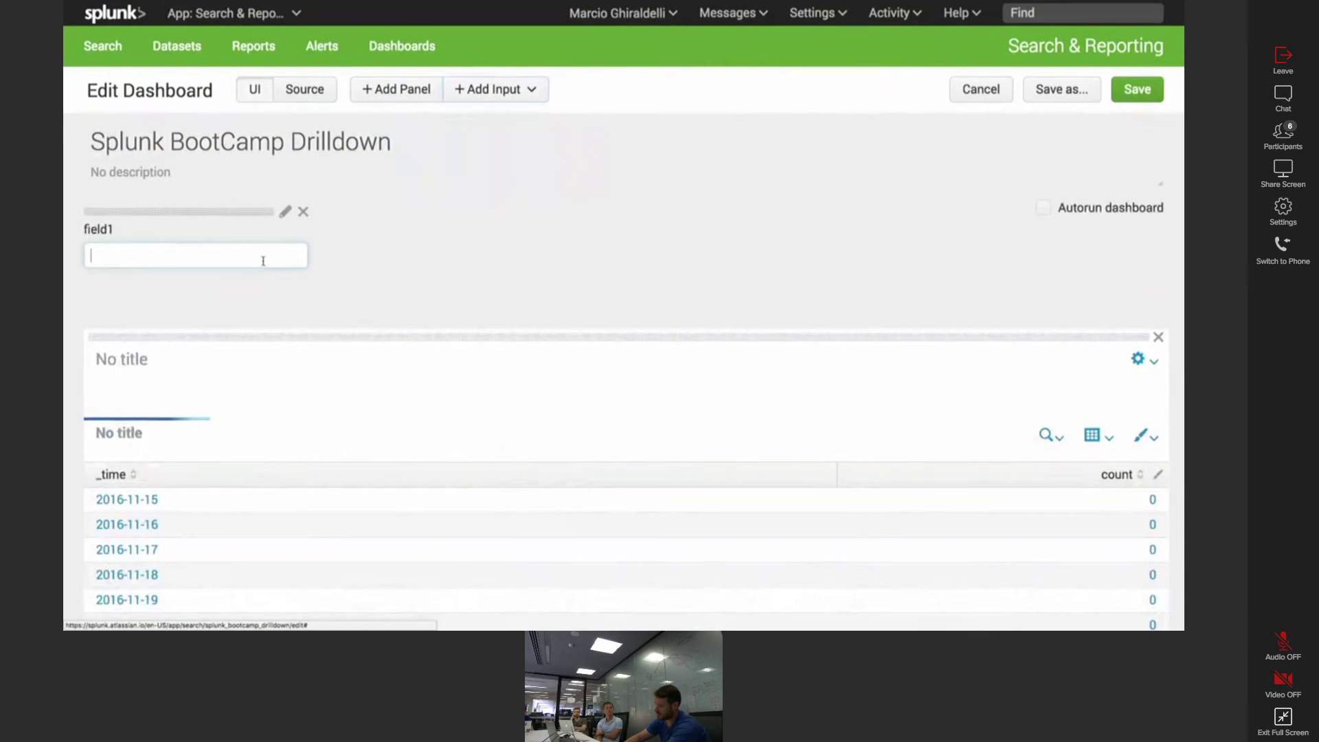
type("HTTP C")
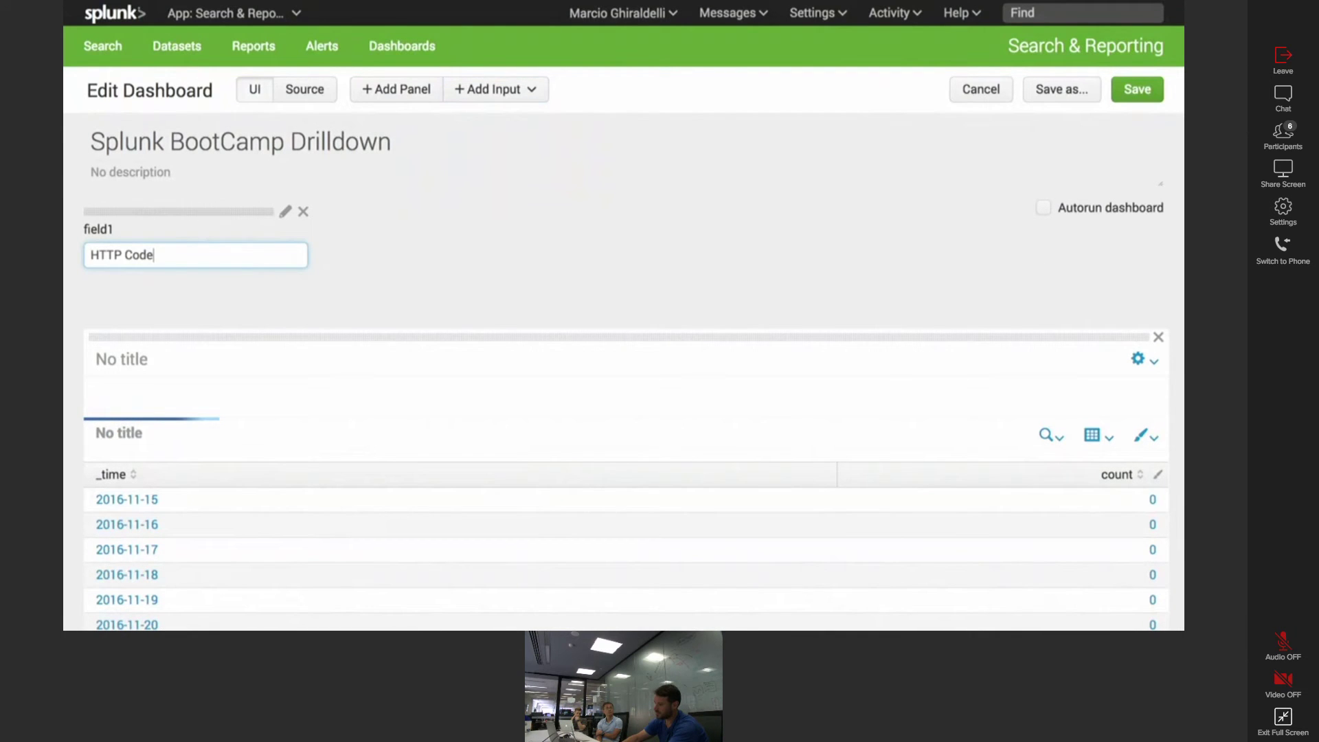
type("ode")
- Set the text input's label to "httpcode" and apply the change
left_click(285, 211)
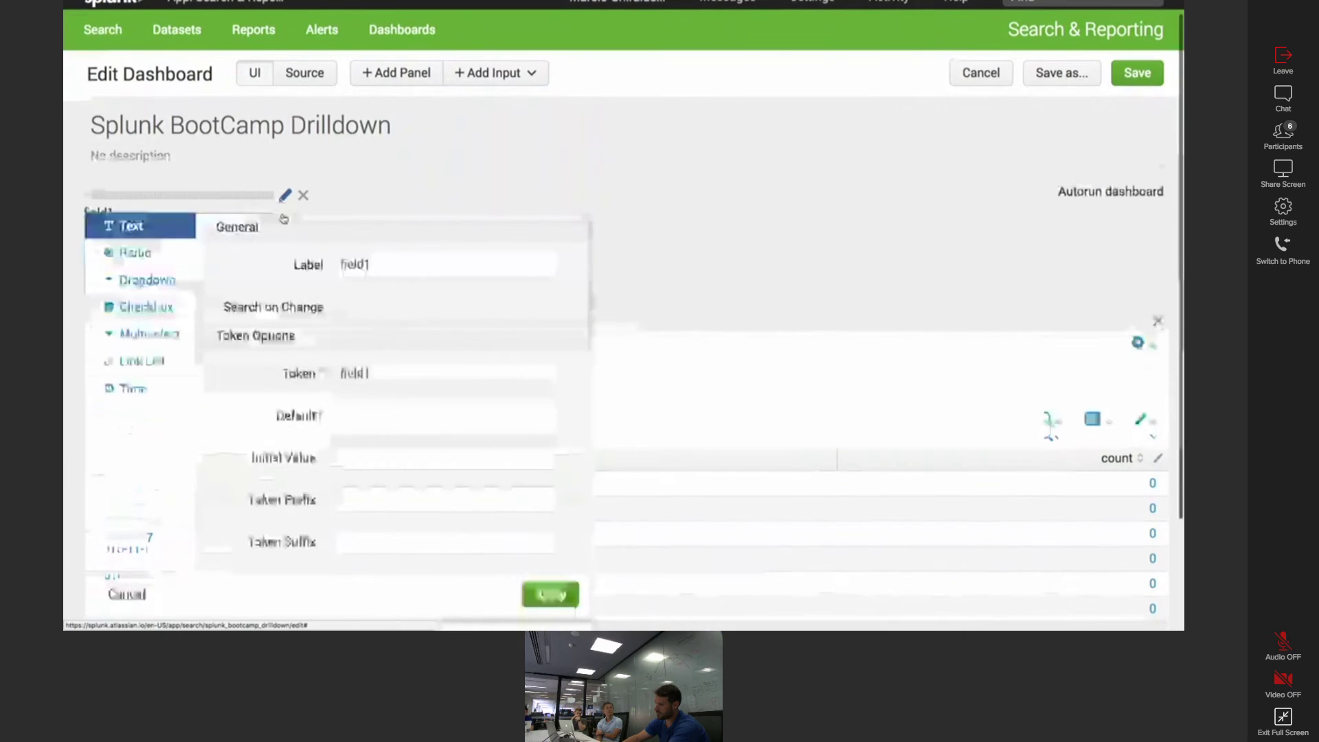
double_click(354, 264)
type("httpcod")
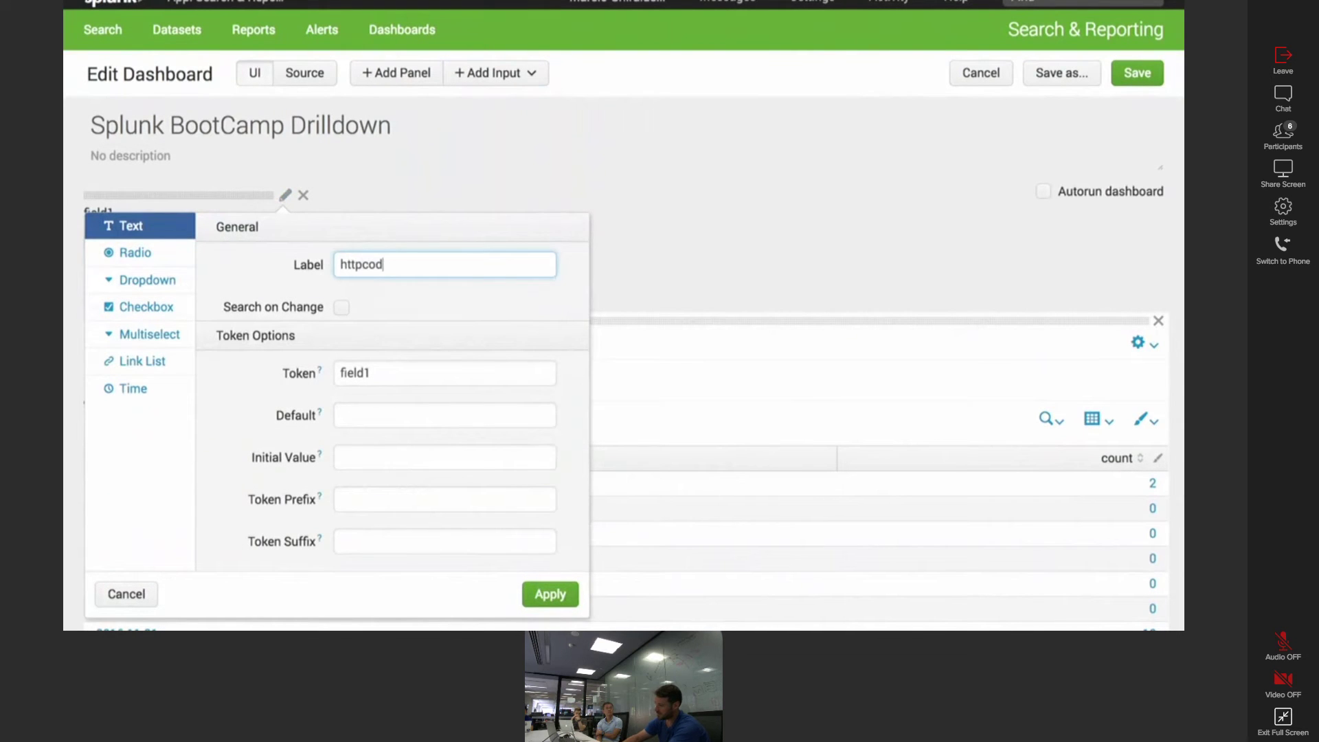
type("e")
left_click(550, 593)
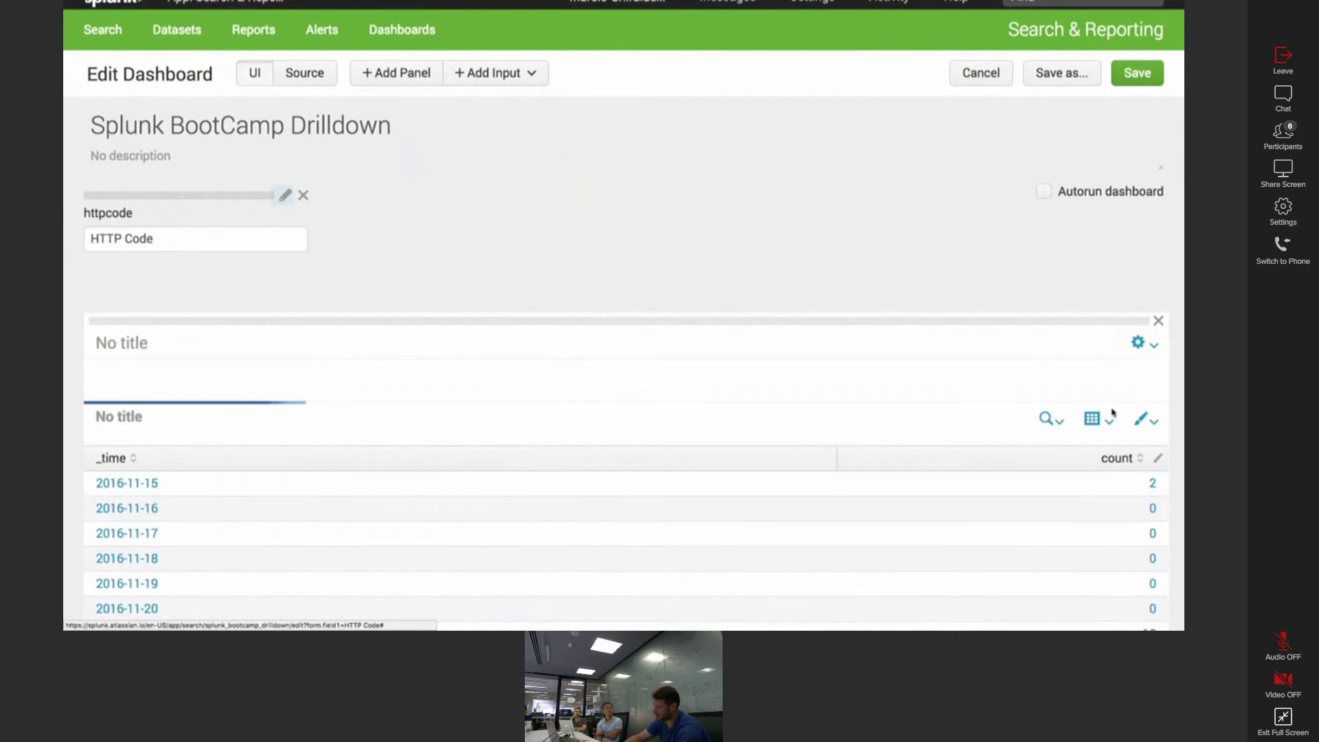
- Change the panel's visualization from a statistics table to a line chart
left_click(1136, 419)
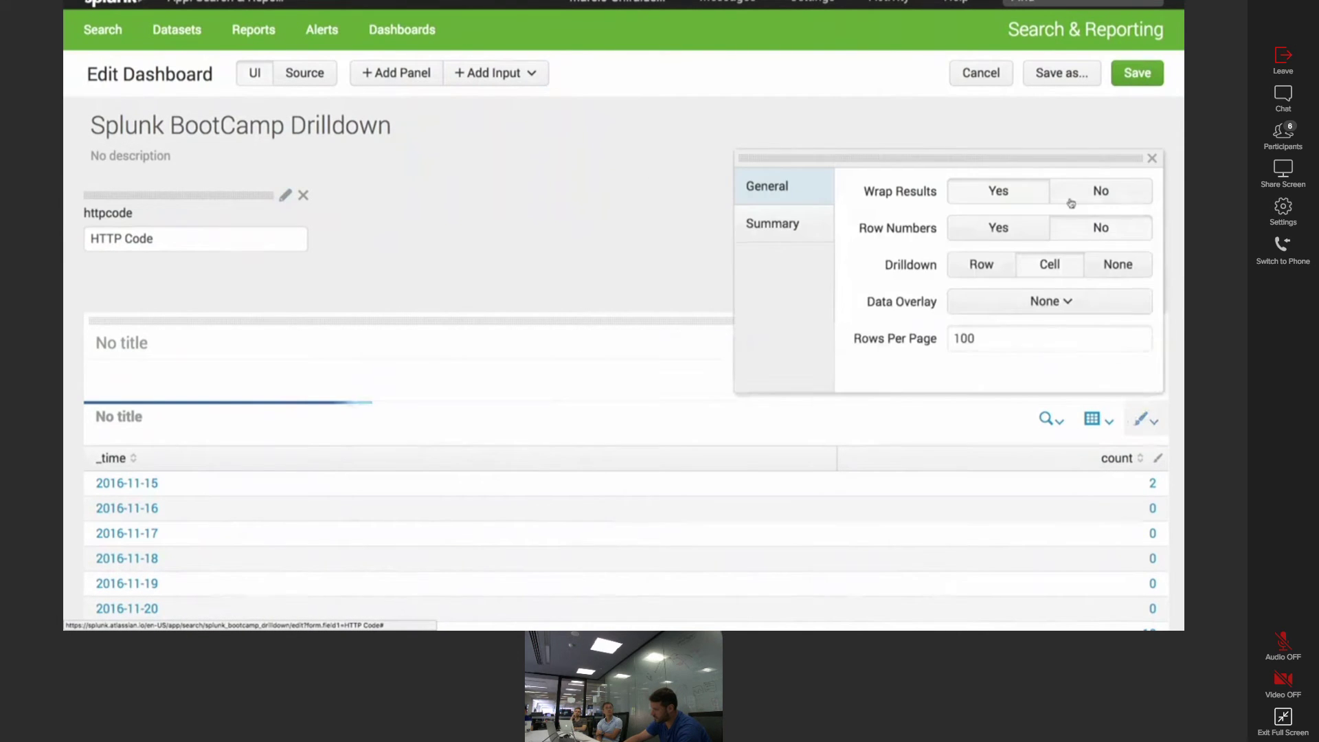
left_click(1092, 419)
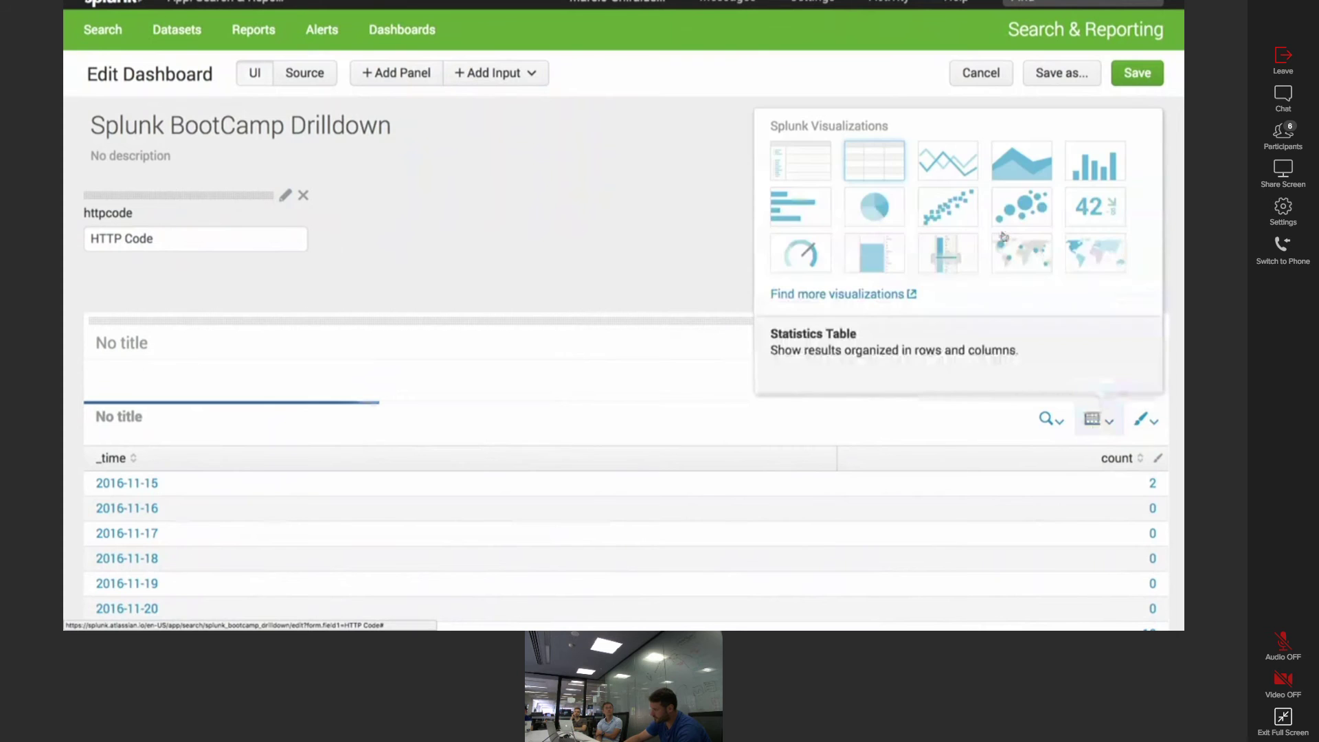
left_click(947, 160)
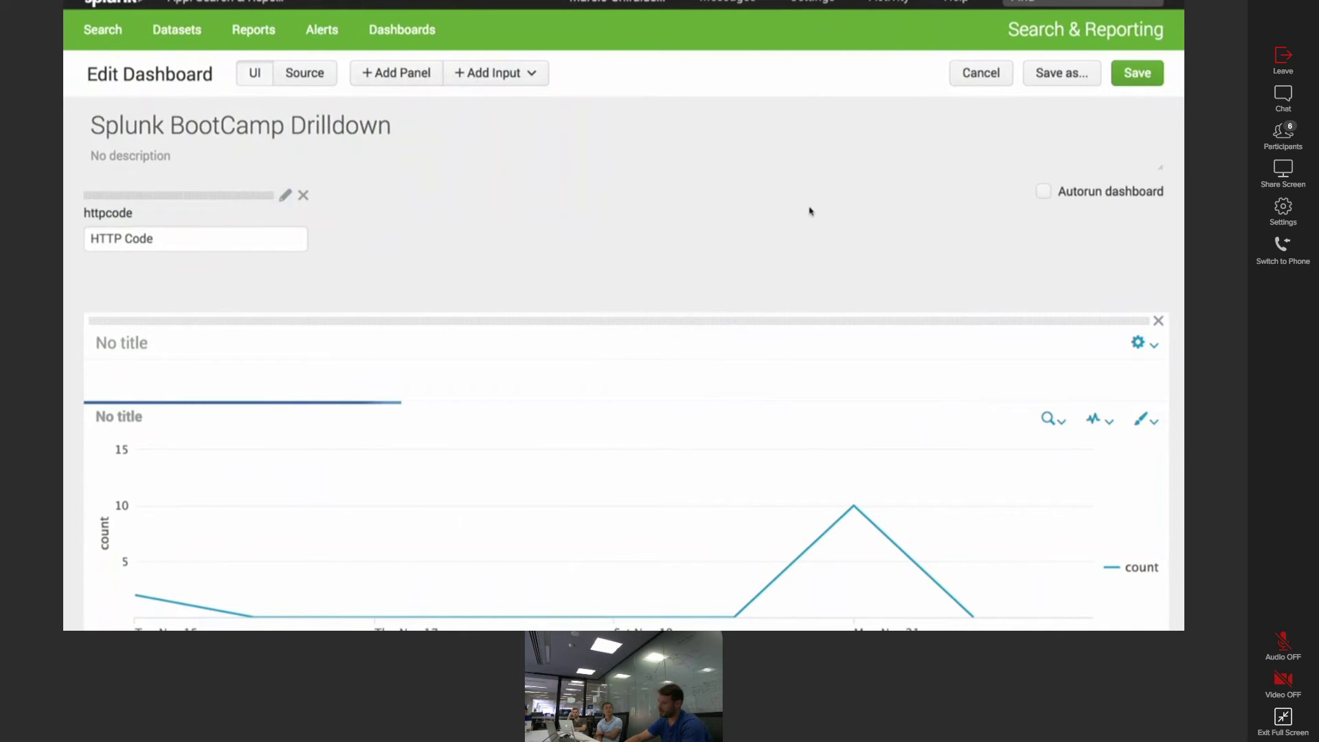
- Replace the 500 in the panel's search string with $httpcode$ and apply the edited search
left_click(1054, 435)
left_click(989, 508)
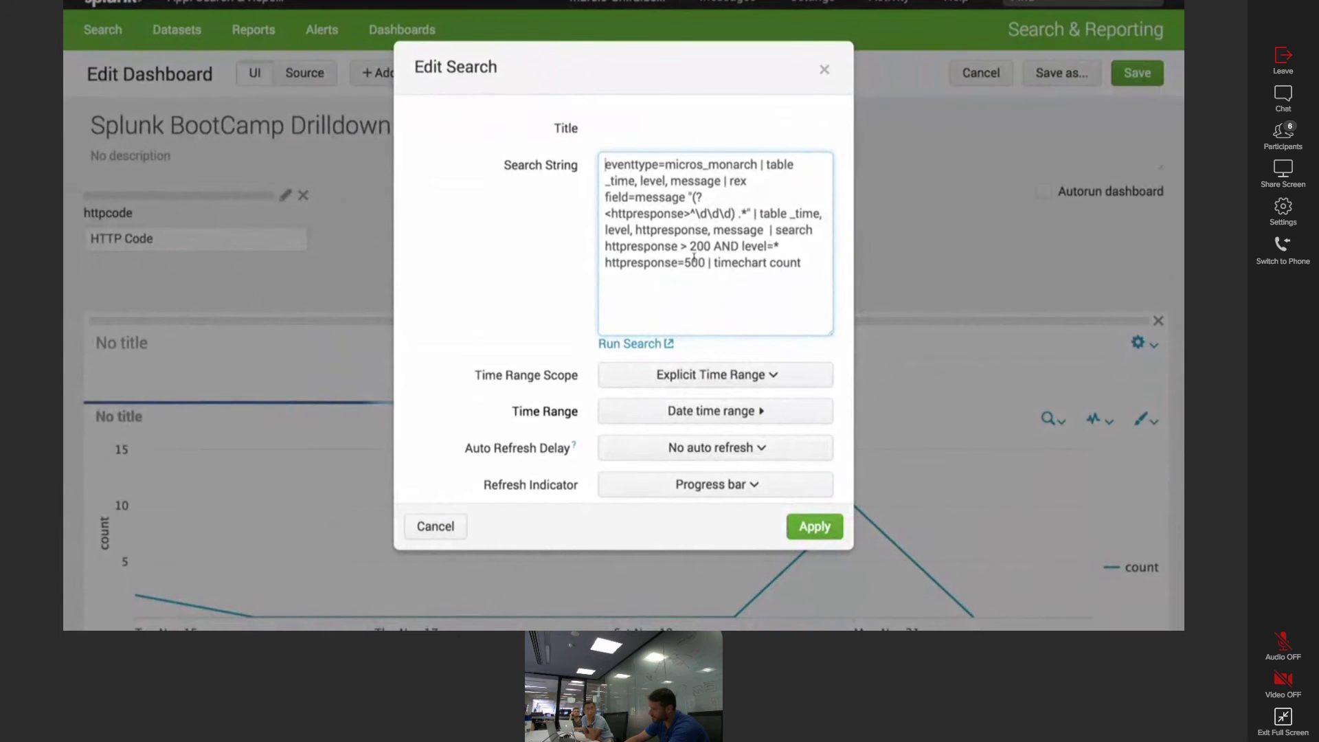
double_click(694, 261)
type("$httpcode")
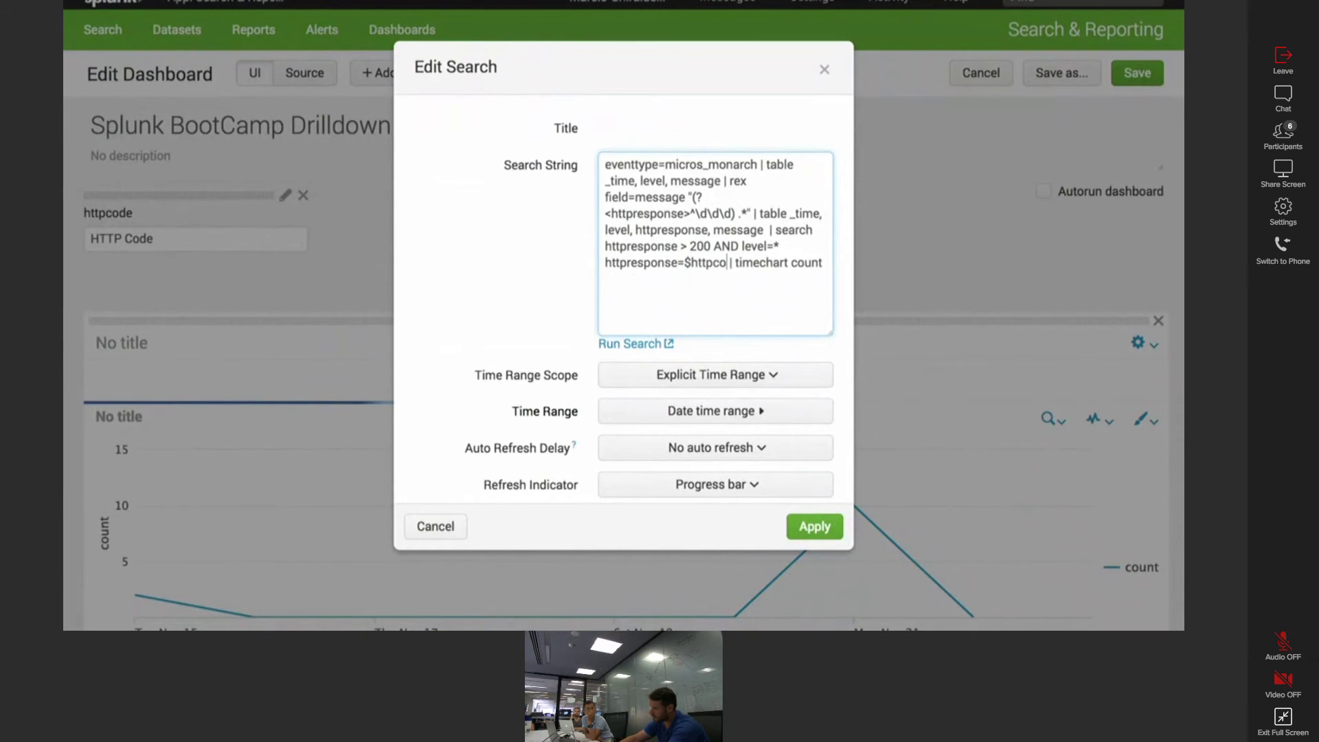
type("$")
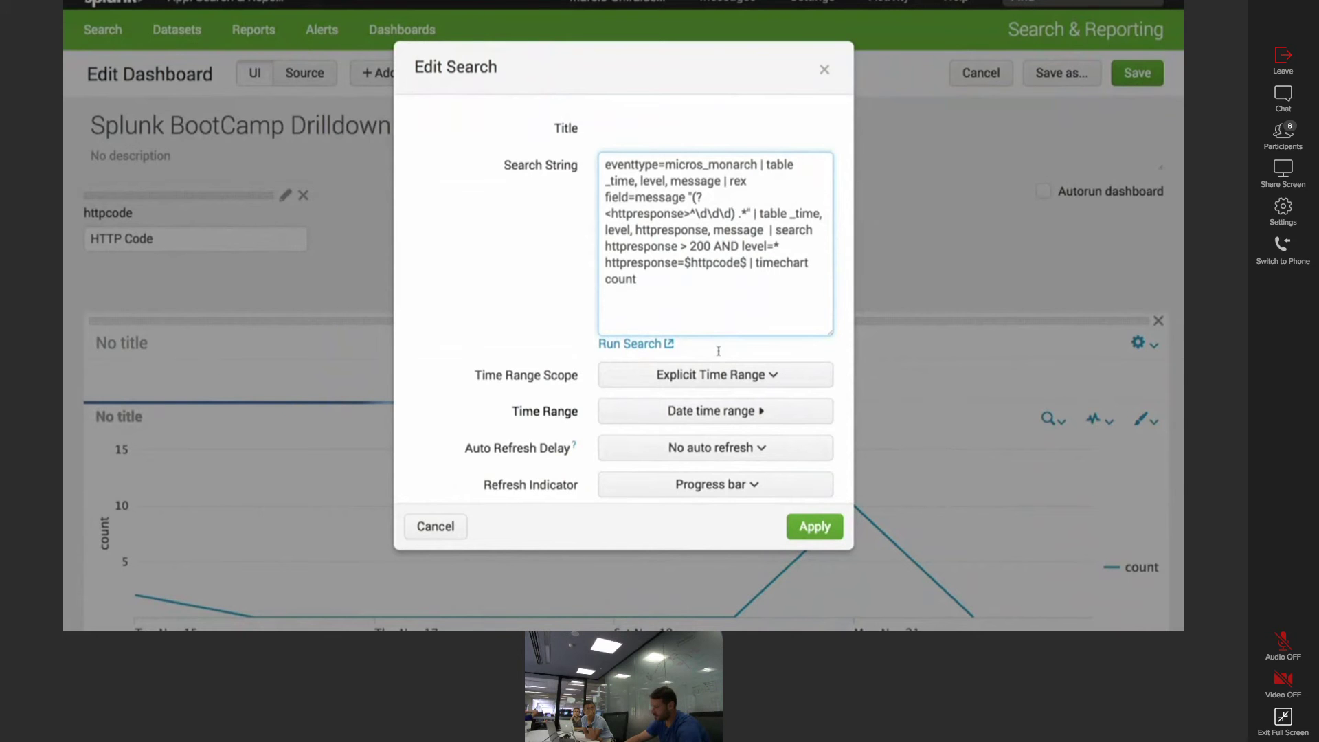
left_click(804, 529)
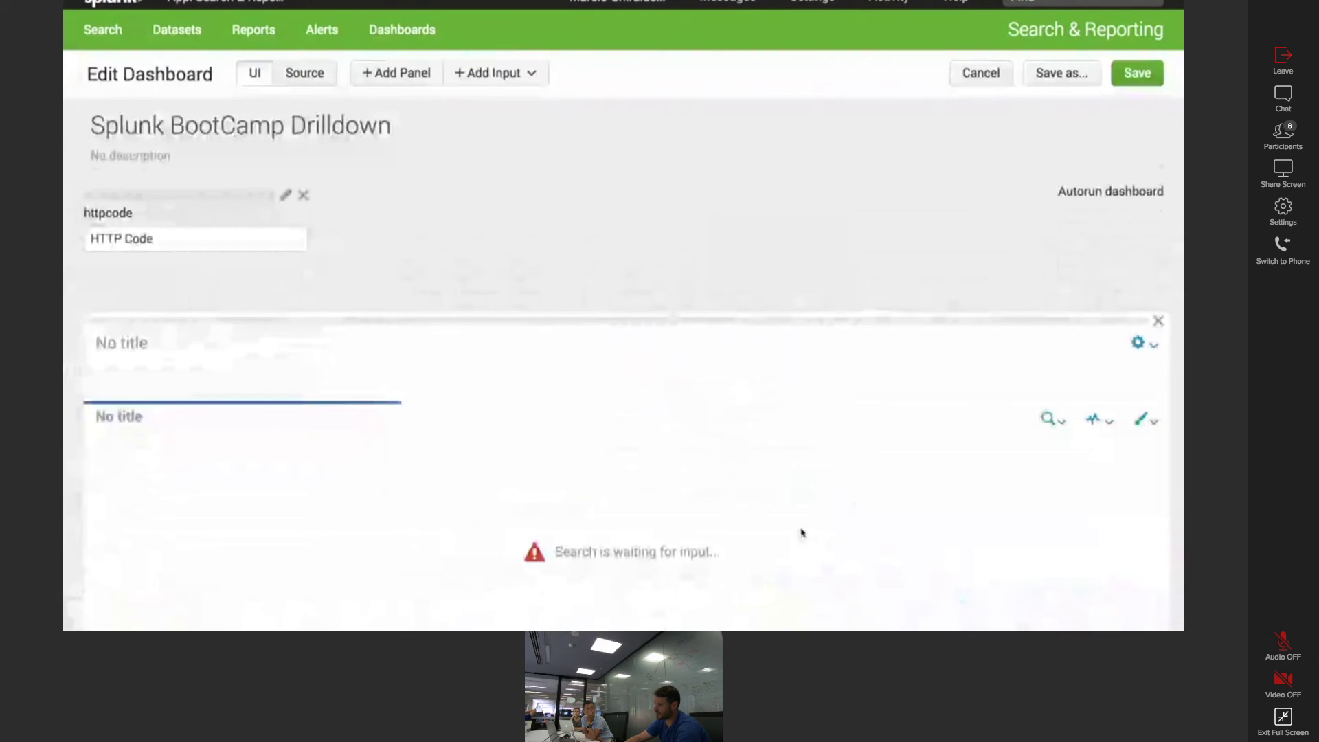
- Enter 200 in the httpcode input and save the drilldown dashboard
scroll(847, 274, "up", 1)
left_click(255, 250)
type("200")
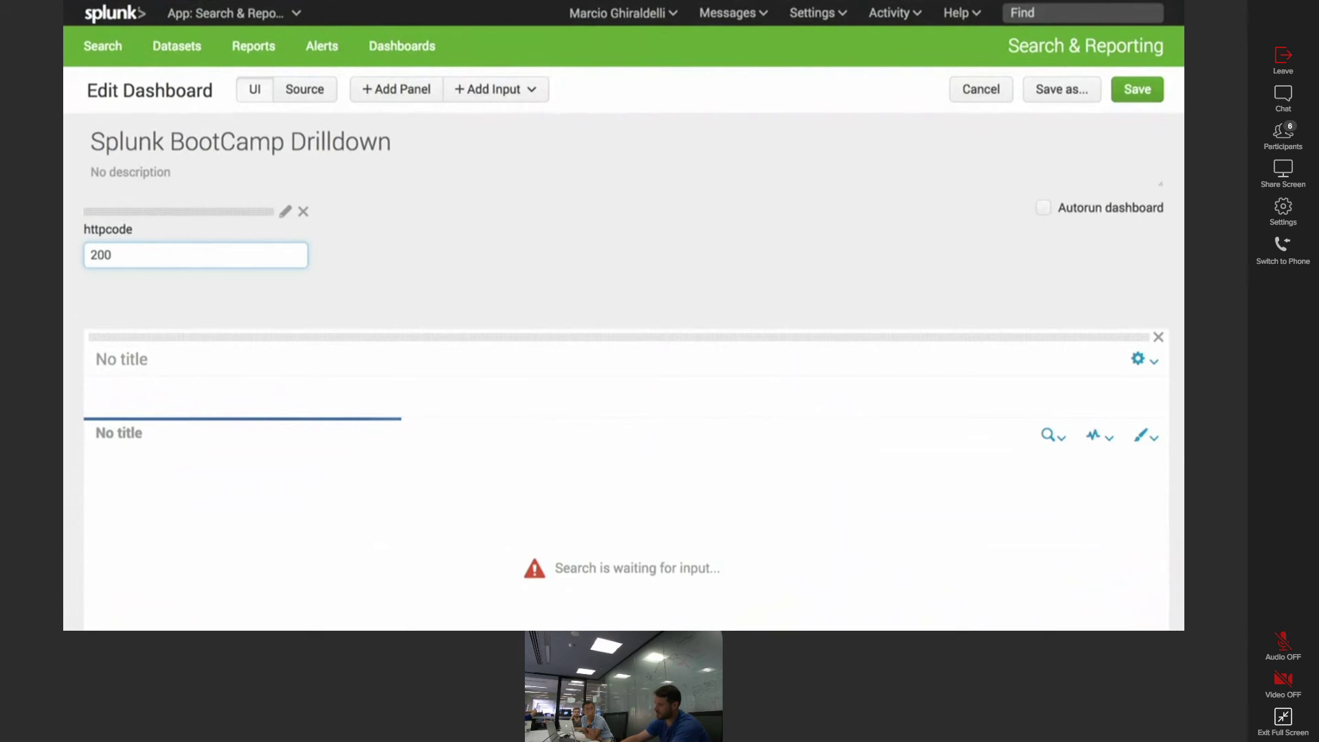
left_click(1137, 90)
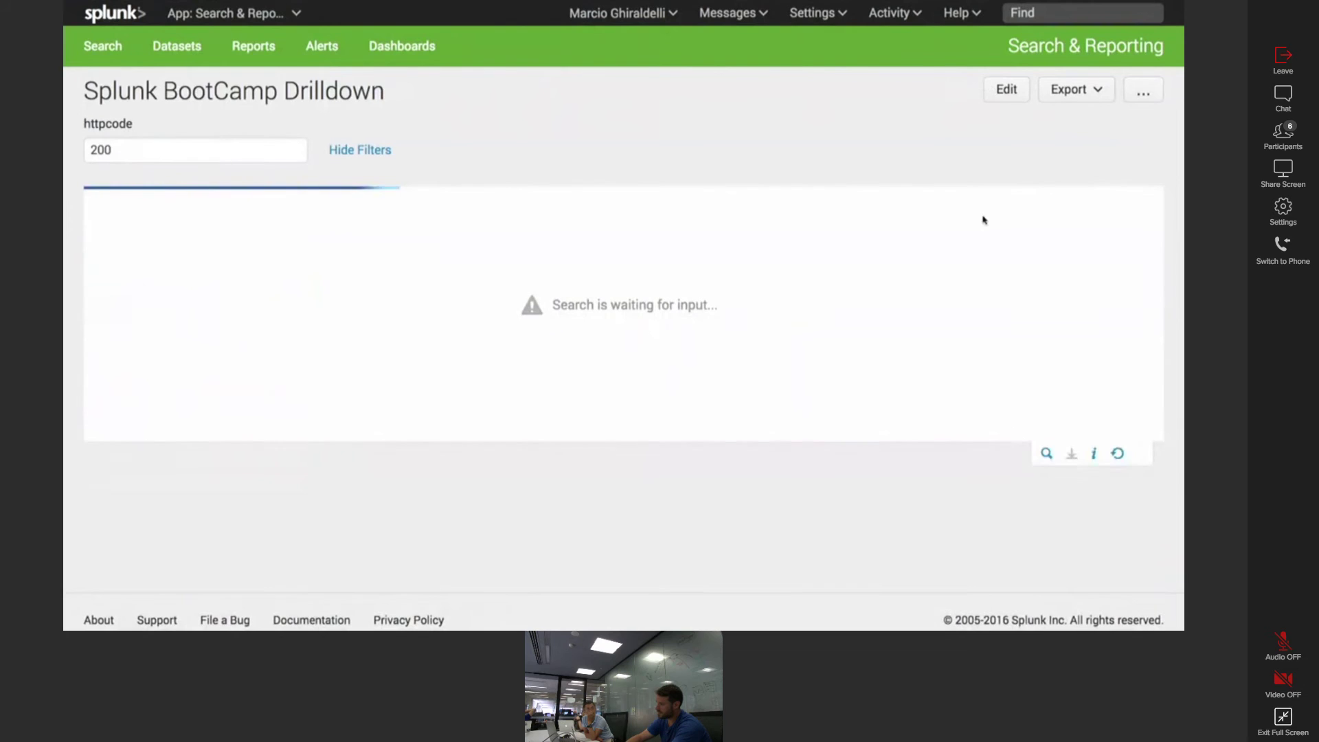
left_click(301, 155)
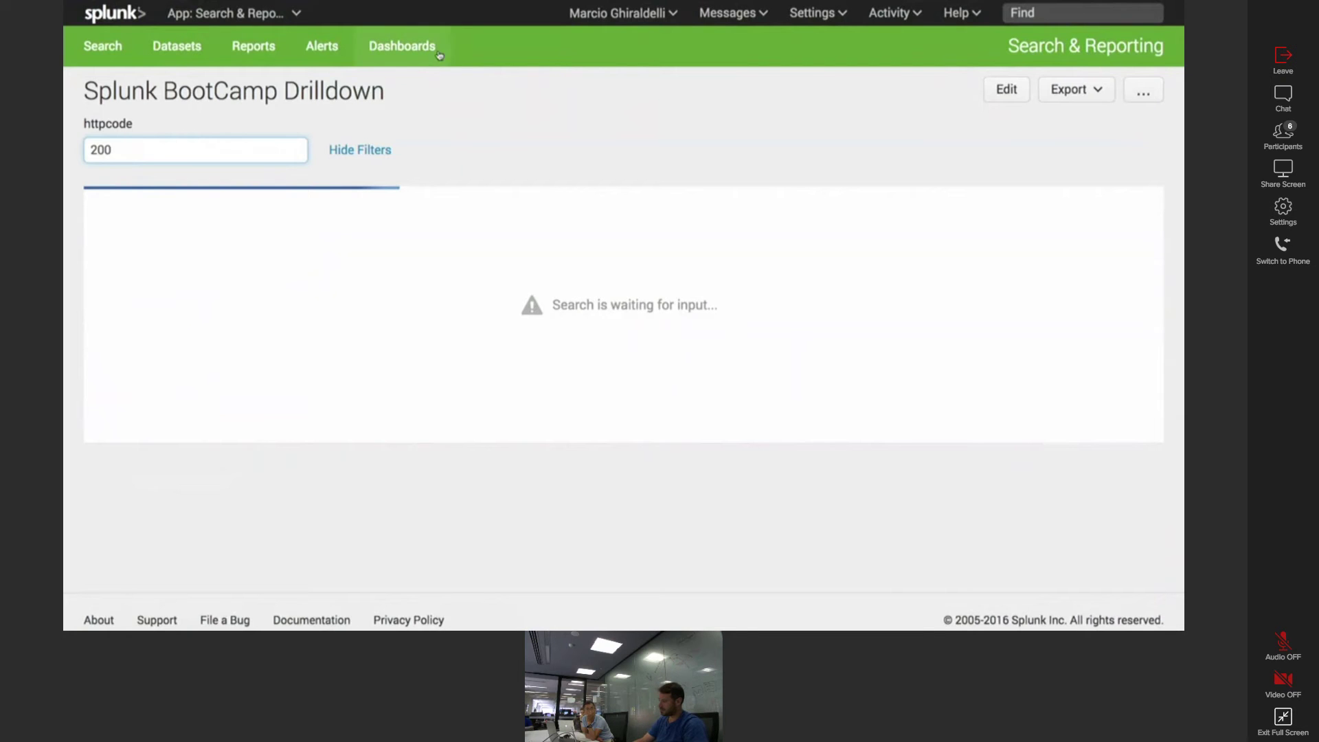
- Reopen the dashboard for editing and set the panel search's time range scope to Global
left_click(1008, 90)
left_click(1051, 434)
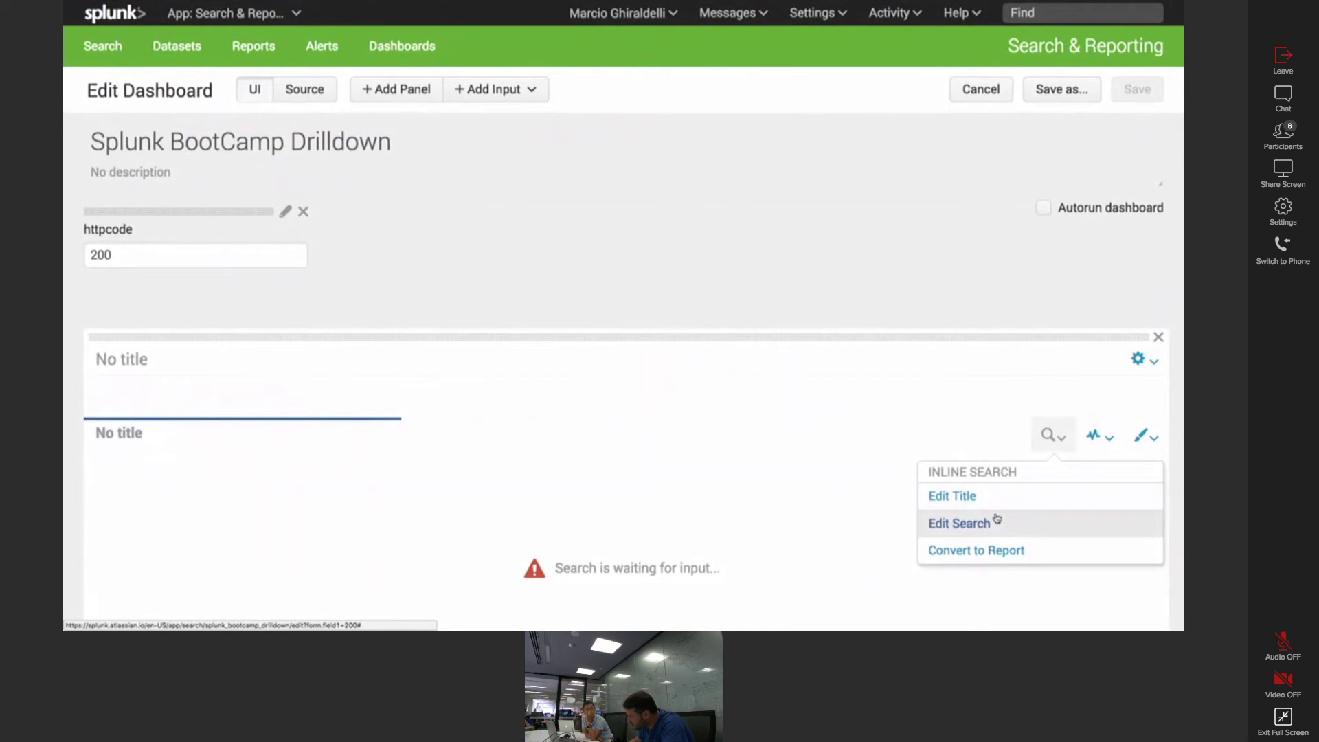
left_click(960, 523)
left_click(718, 375)
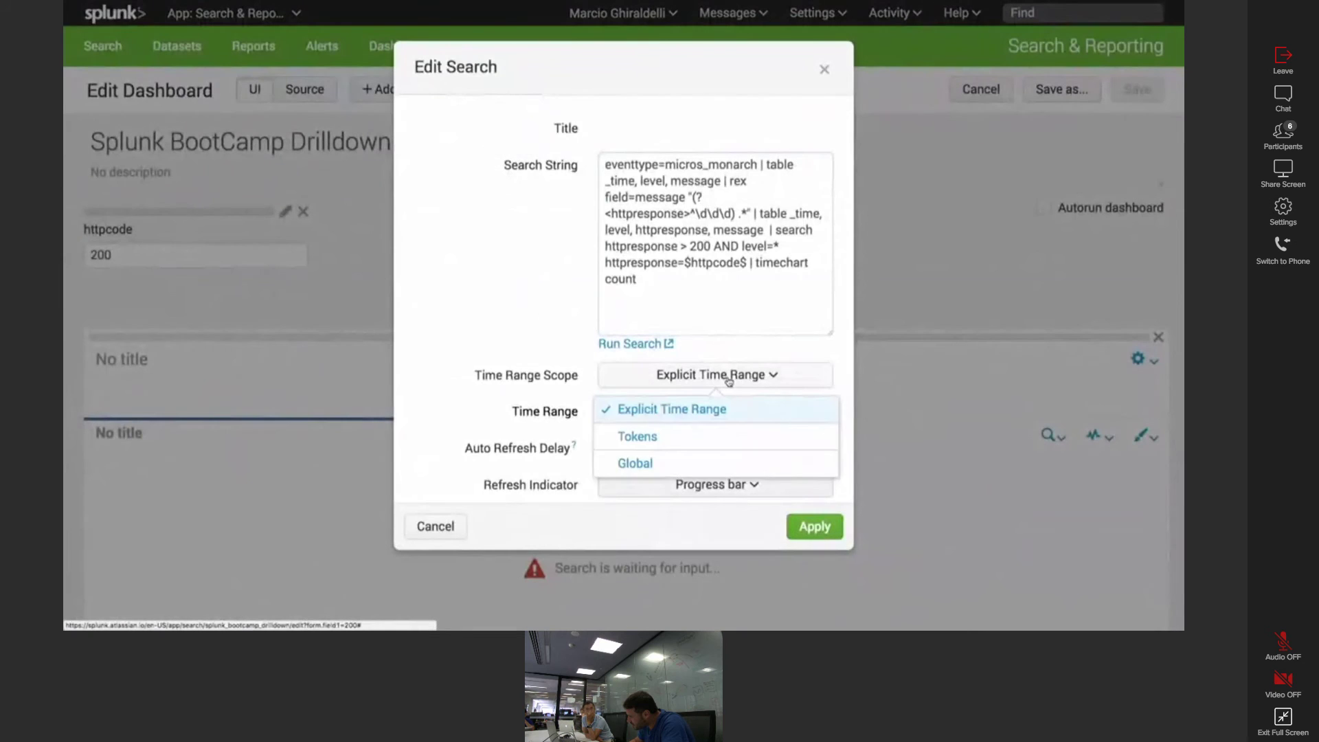
left_click(695, 462)
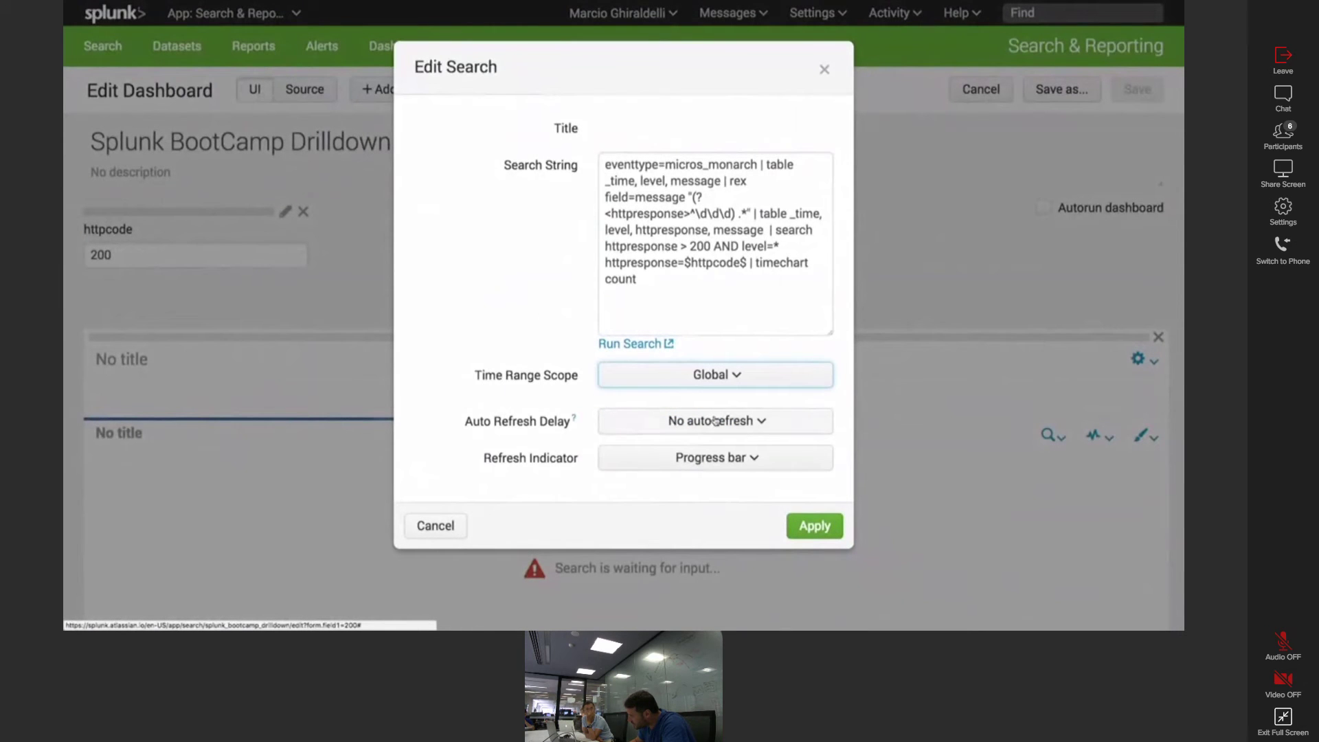
left_click(736, 379)
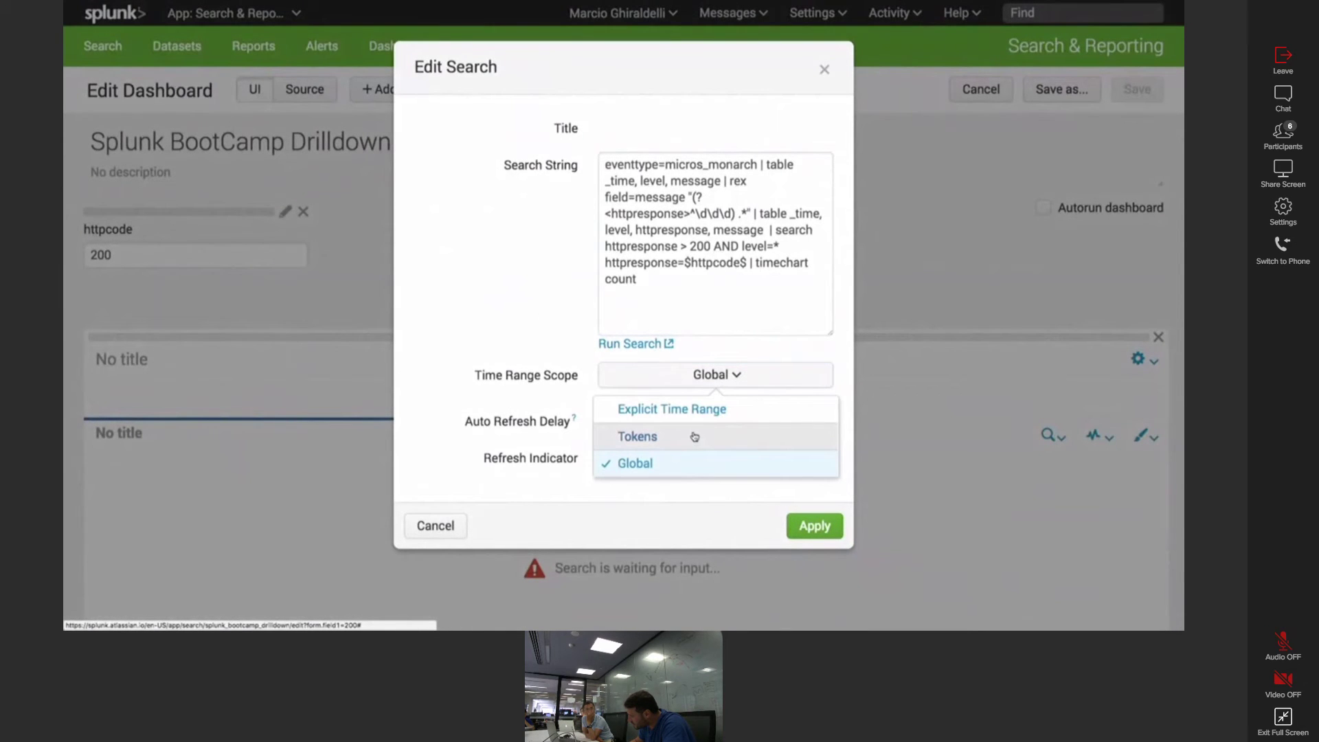
left_click(522, 418)
left_click(800, 524)
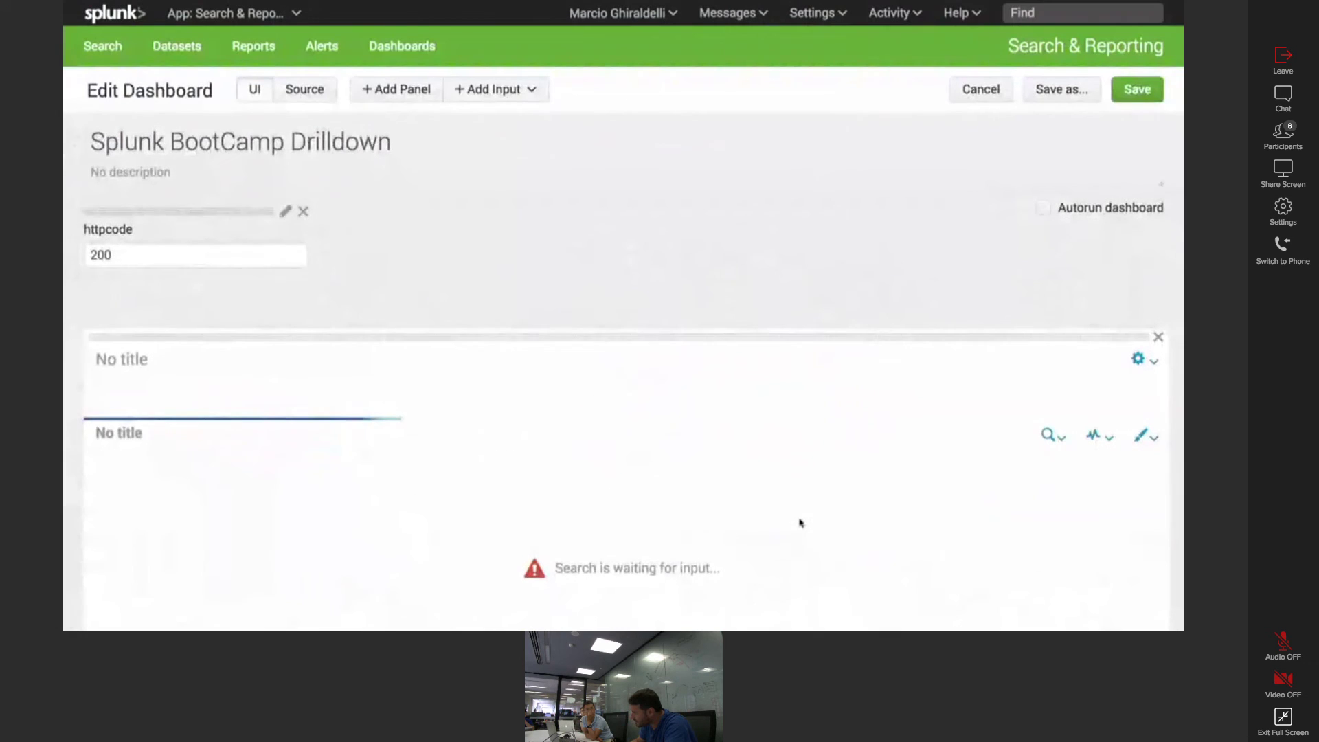
- Save the drilldown dashboard and put the cursor in its httpcode input
left_click(1130, 103)
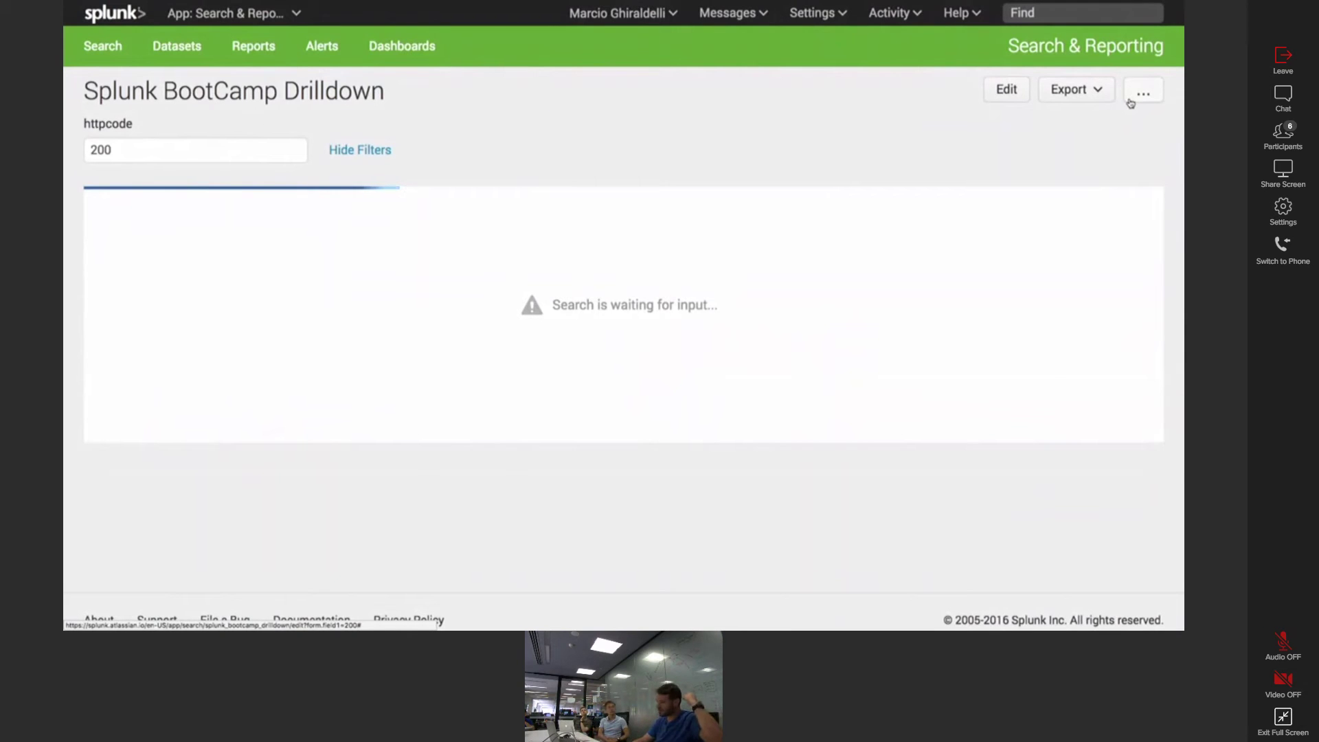
left_click(270, 149)
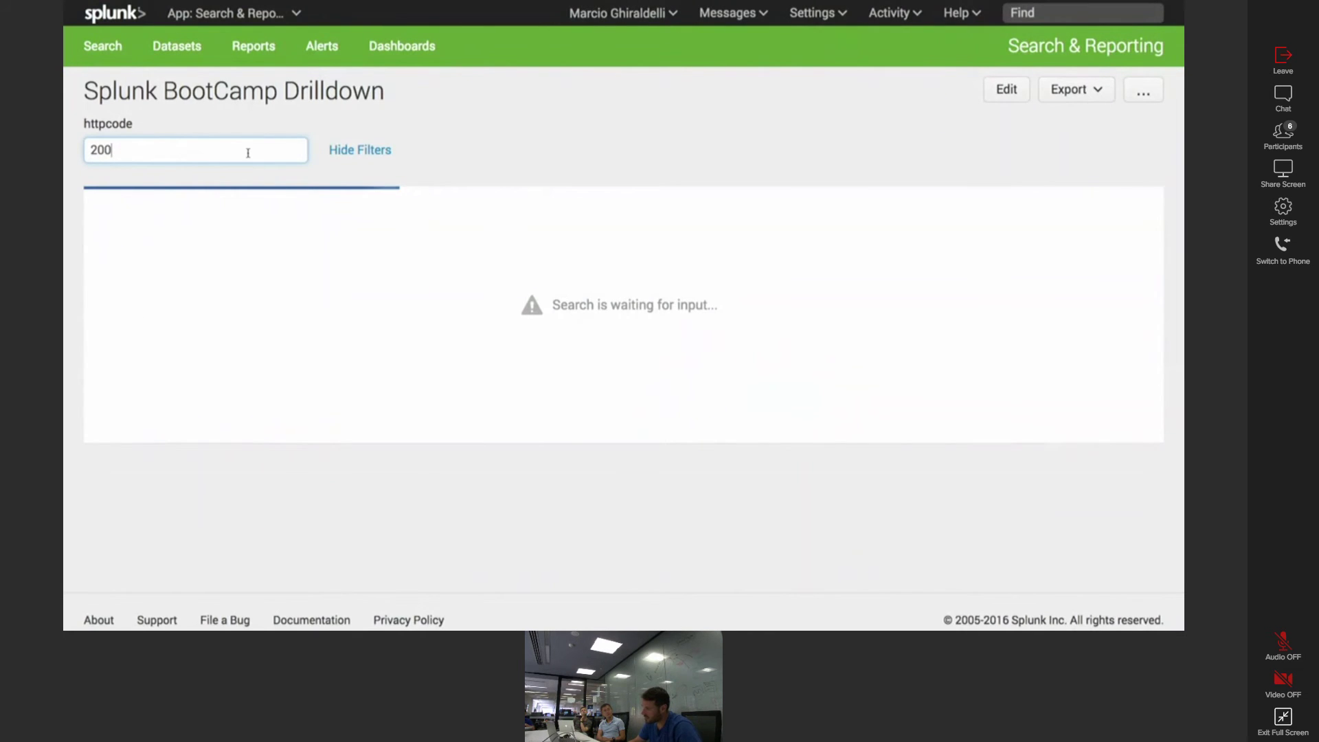
mouse_move(523, 3)
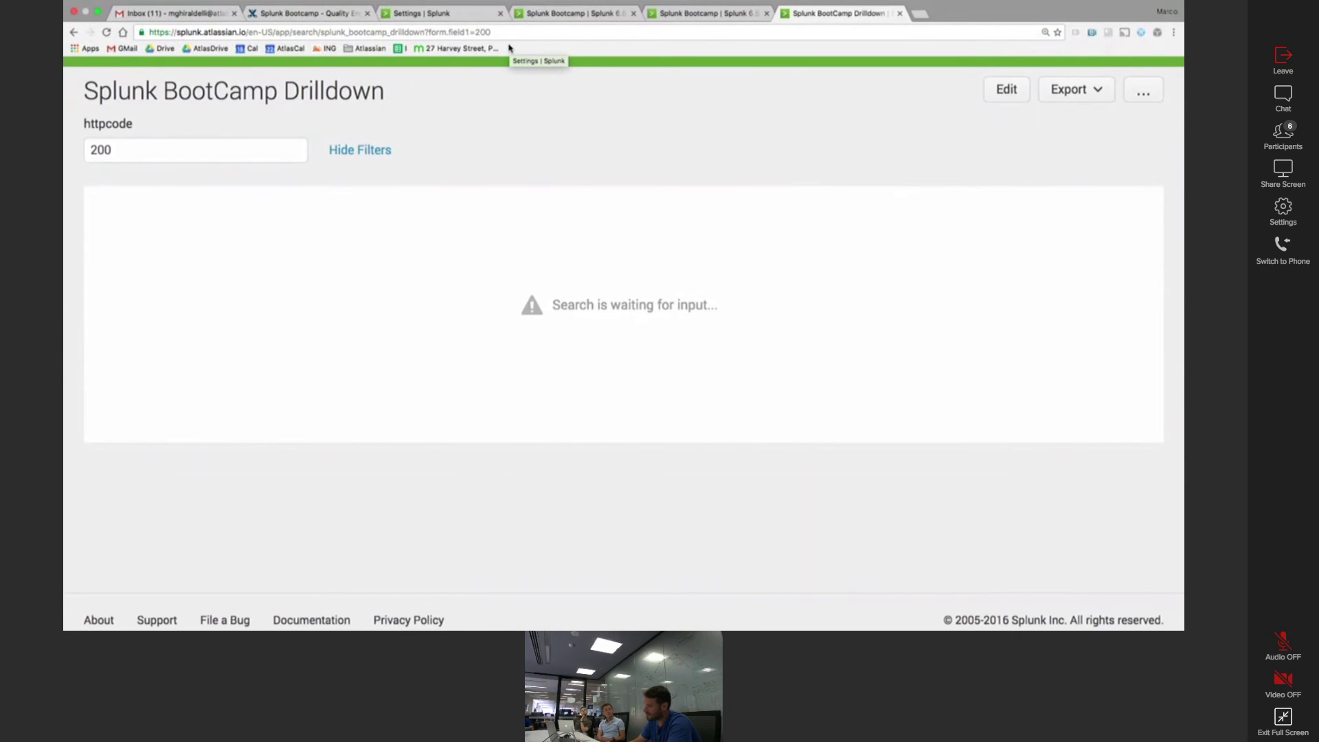
- In the drilldown dashboard's source, set the text input's token to httpcode to match the query, and save the dashboard
left_click(1006, 90)
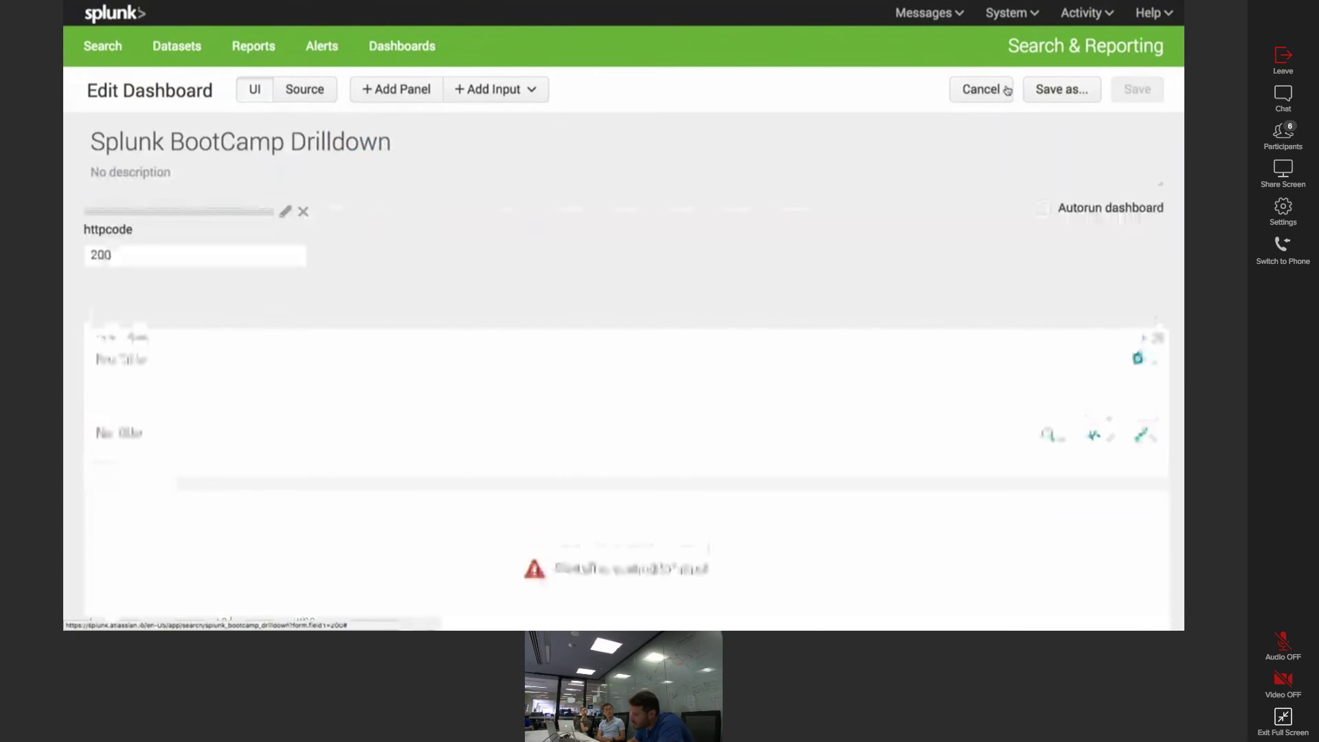
left_click(303, 96)
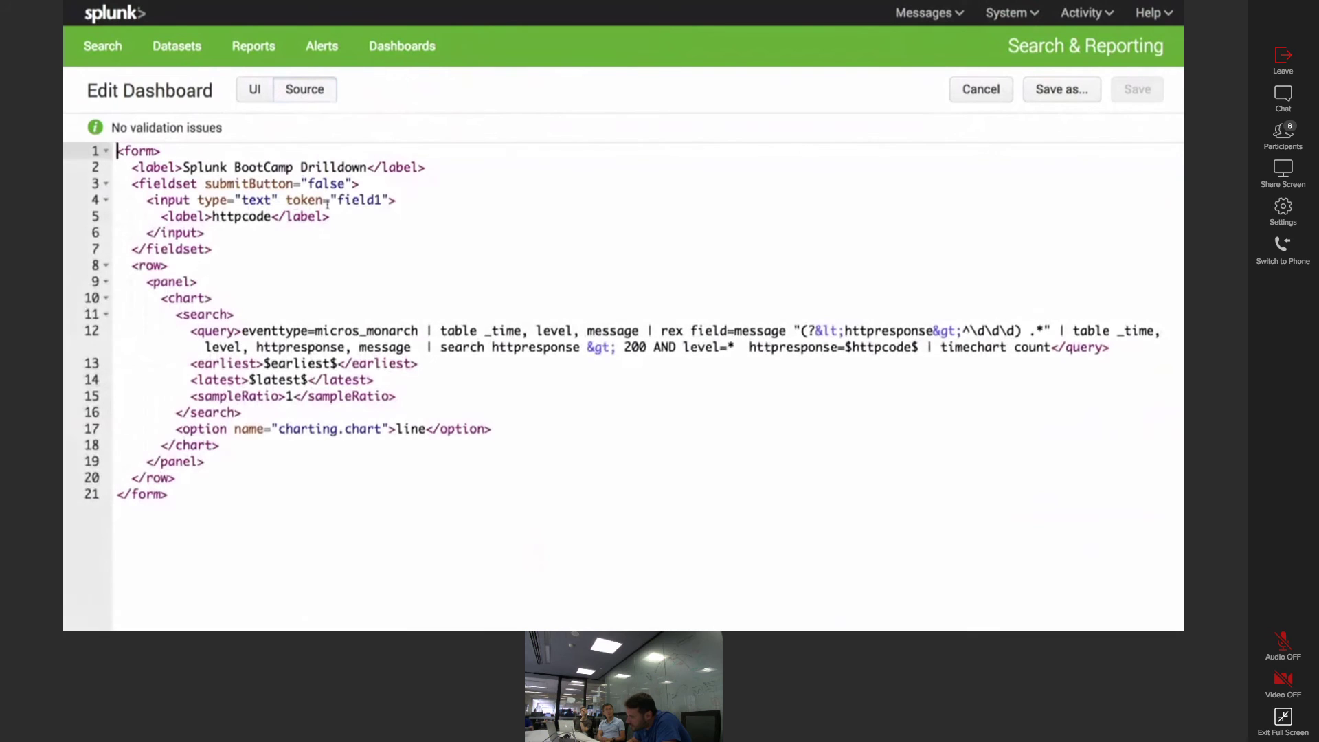
double_click(345, 201)
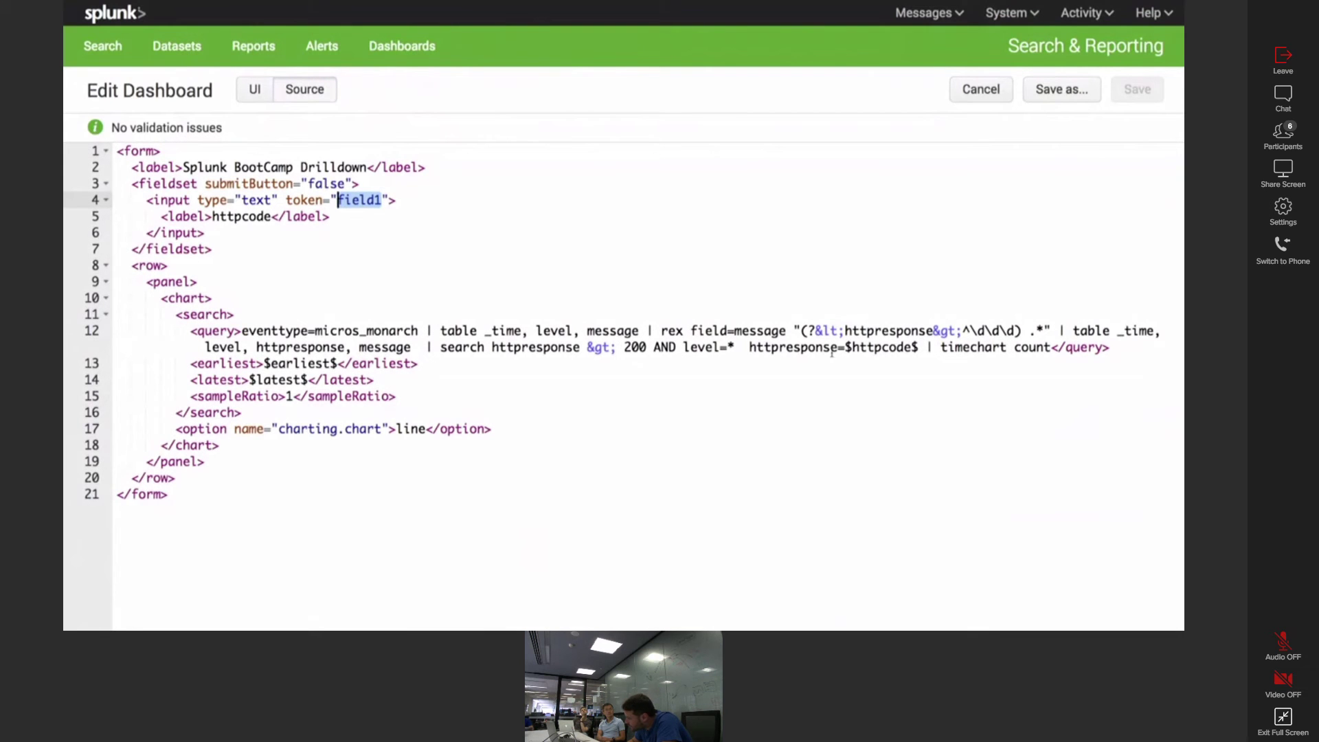
double_click(883, 351)
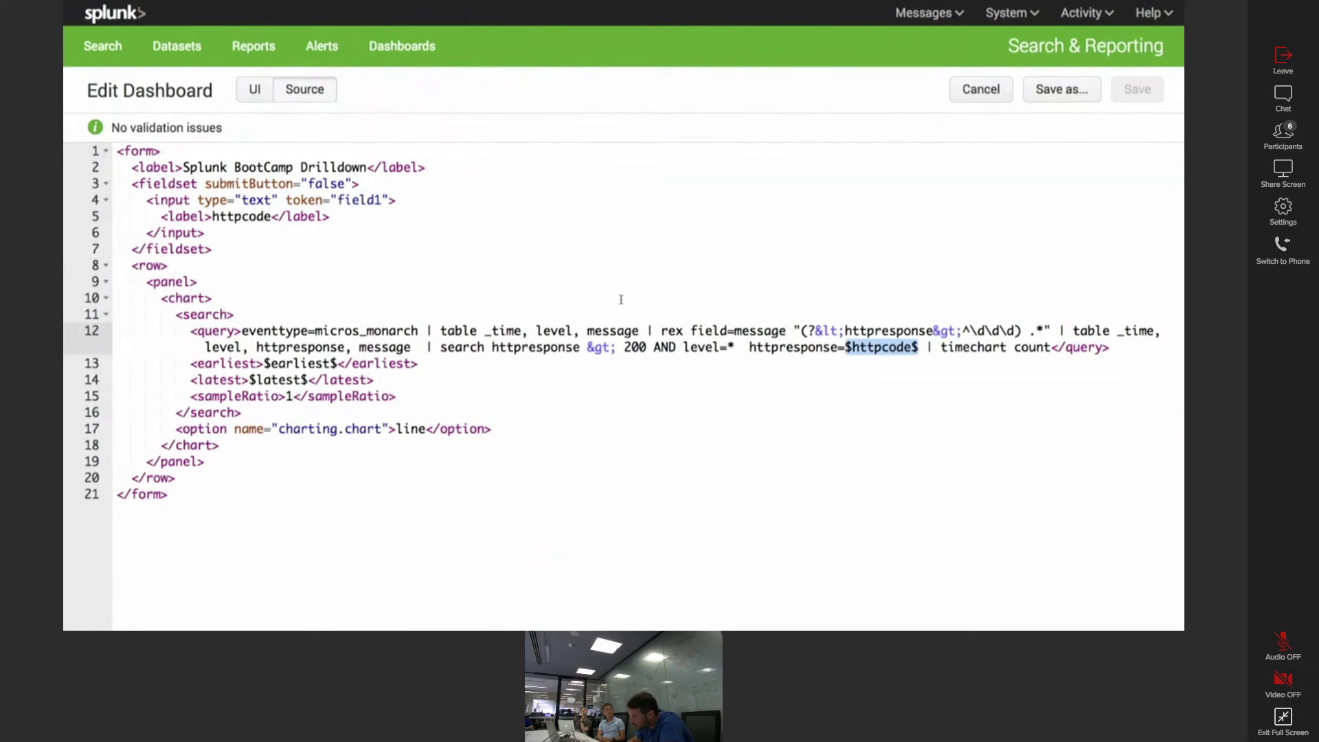
double_click(359, 200)
type("httpcode")
key("Down")
key("Down")
left_click(200, 216)
left_click(212, 200)
left_click(1142, 96)
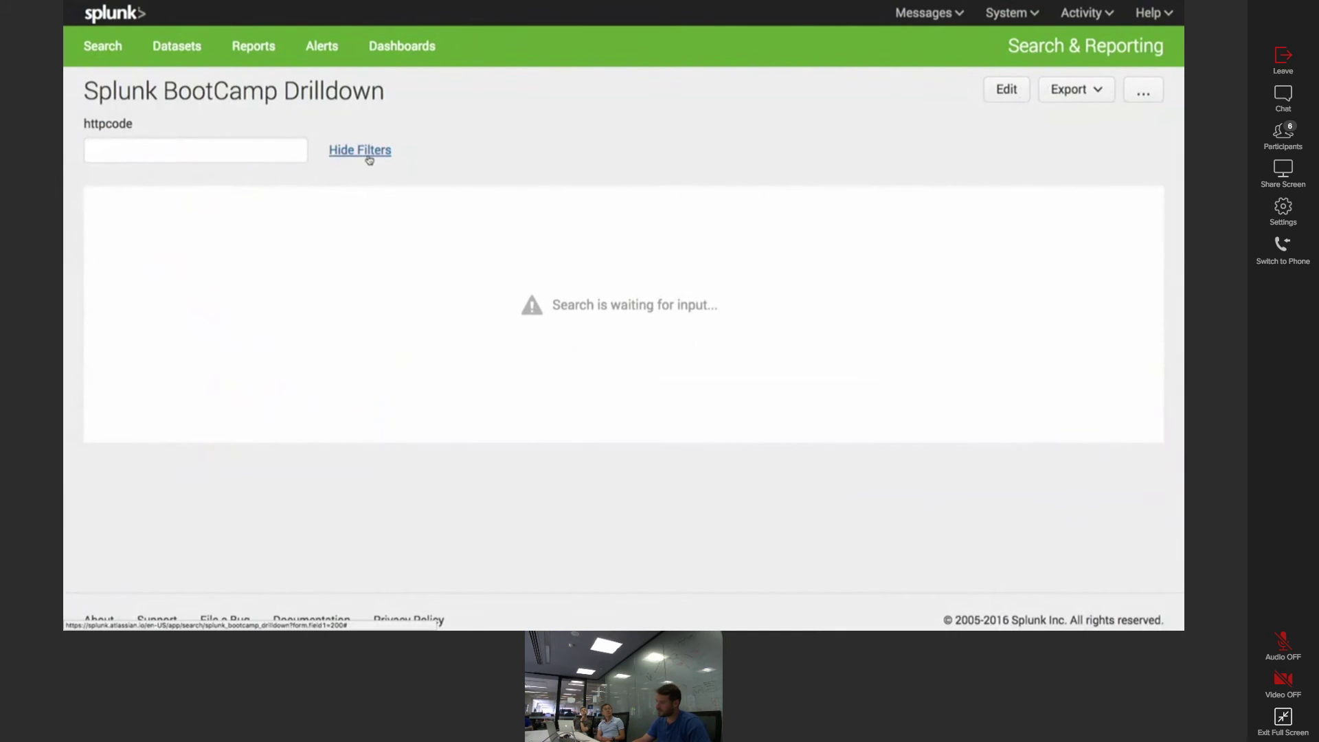
- Enter 200 in the httpcode input and run the panel's search
left_click(279, 149)
type("200")
key("Return")
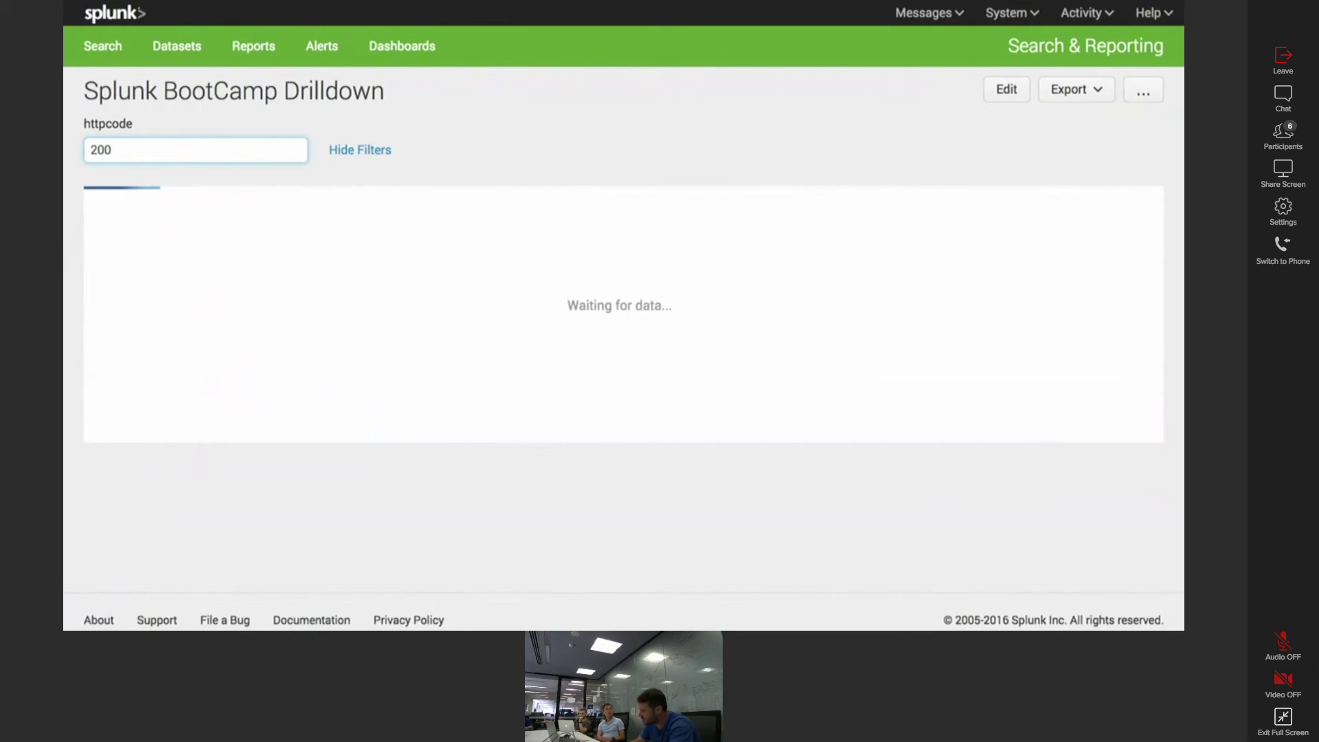
- Reopen the dashboard for editing and give the panel's search an explicit time range of Last 4 hours
left_click(1005, 89)
left_click(1050, 435)
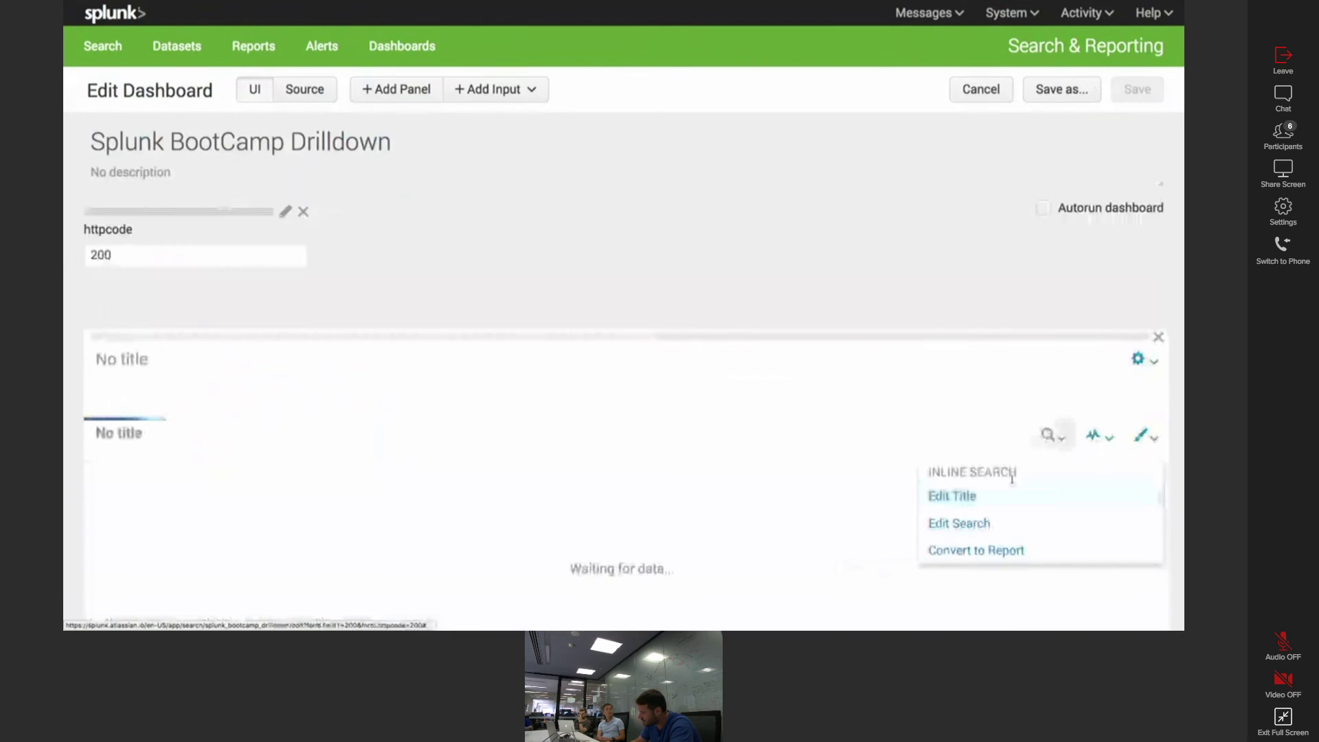
left_click(989, 523)
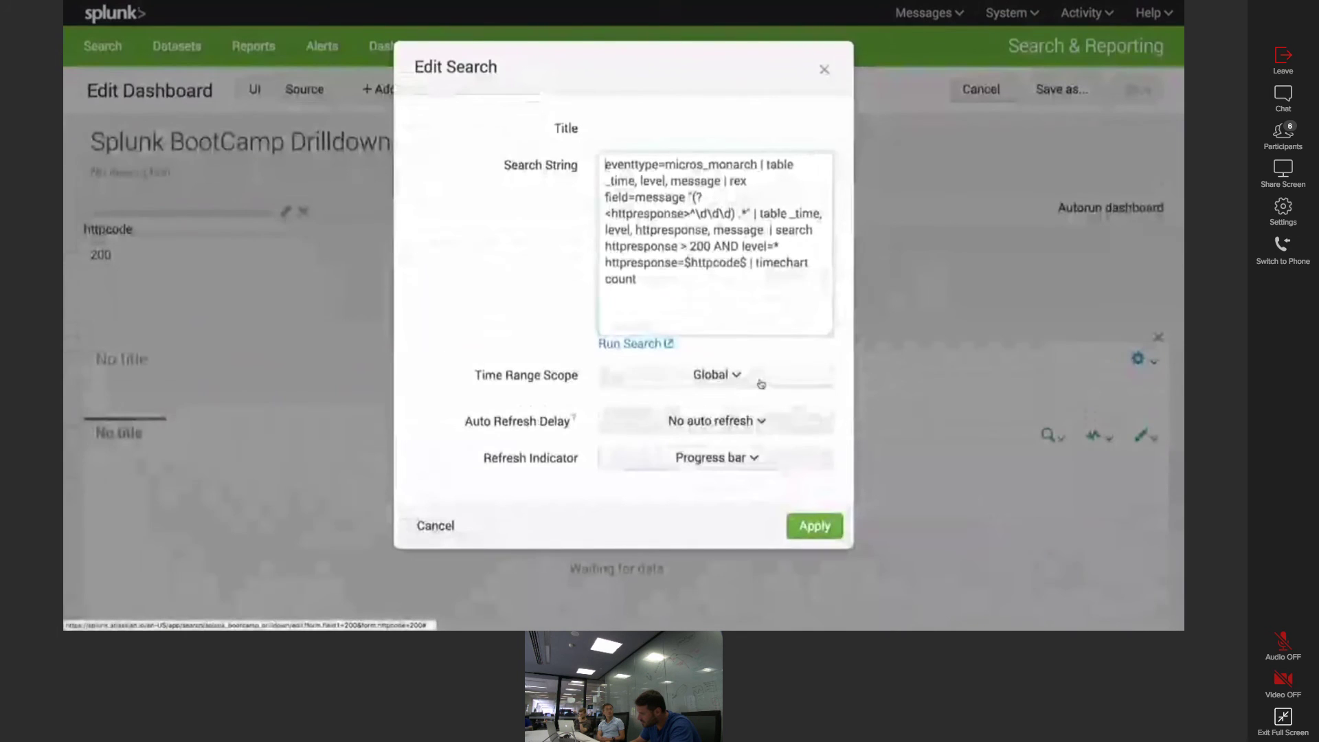
left_click(760, 382)
left_click(739, 410)
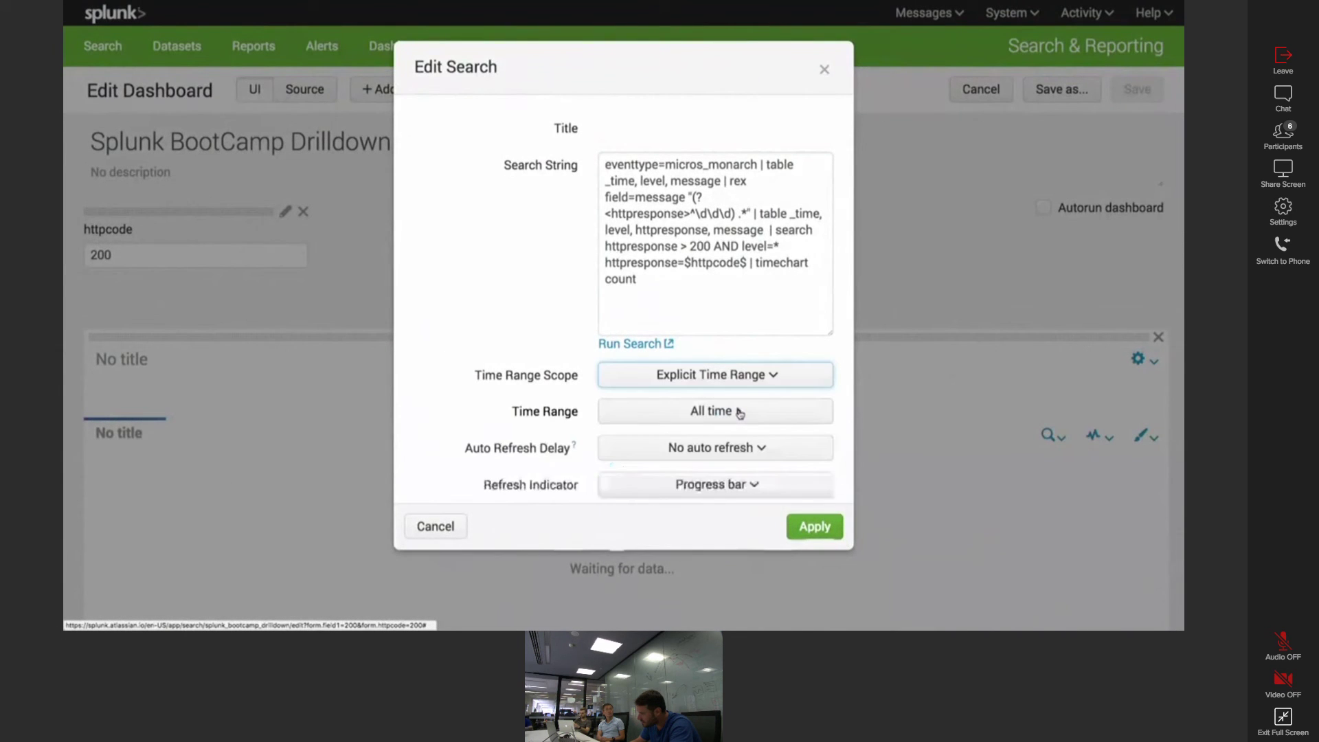
left_click(740, 412)
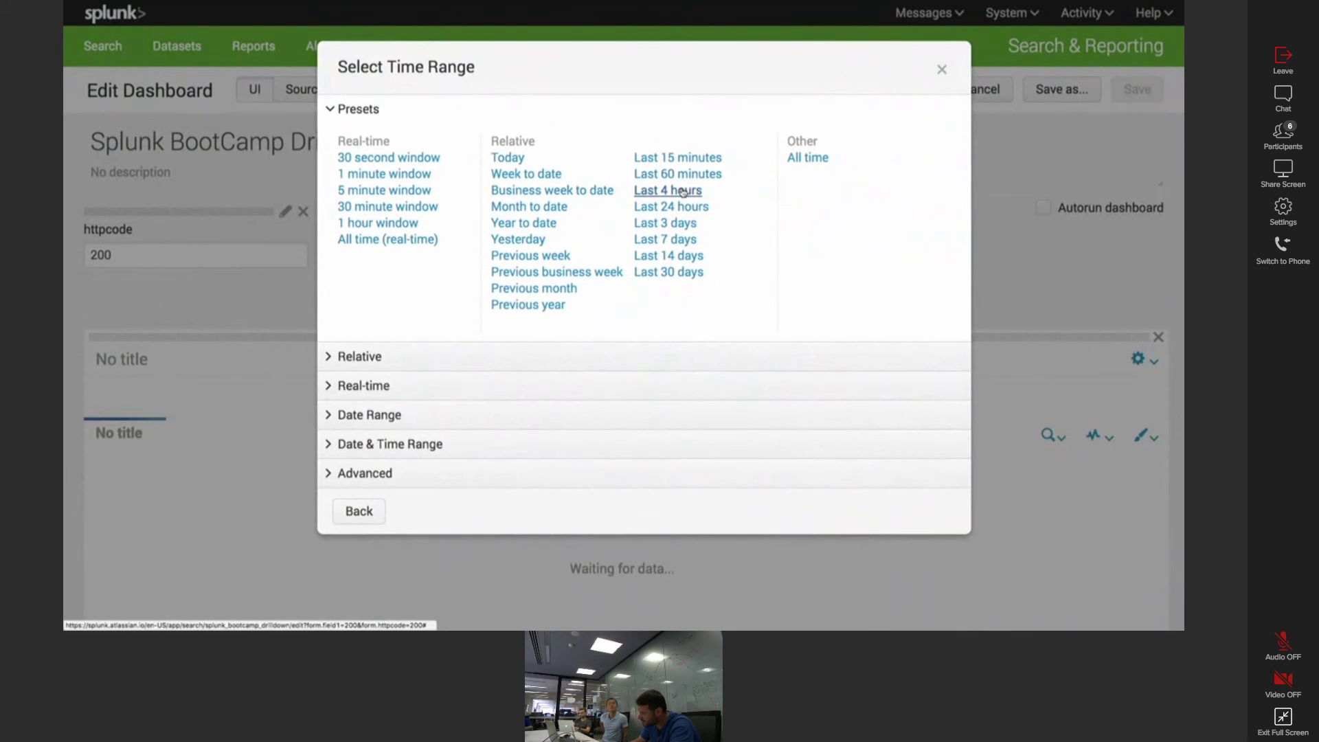
left_click(680, 191)
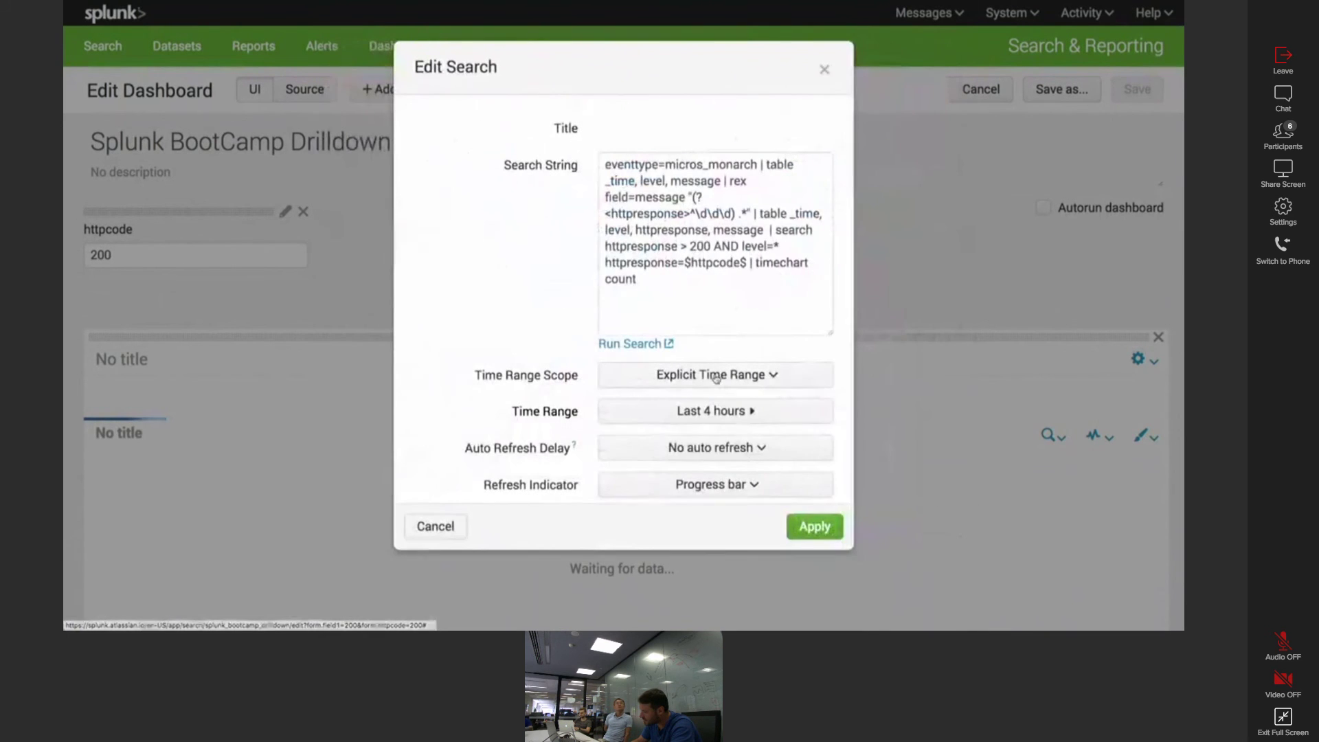
left_click(802, 522)
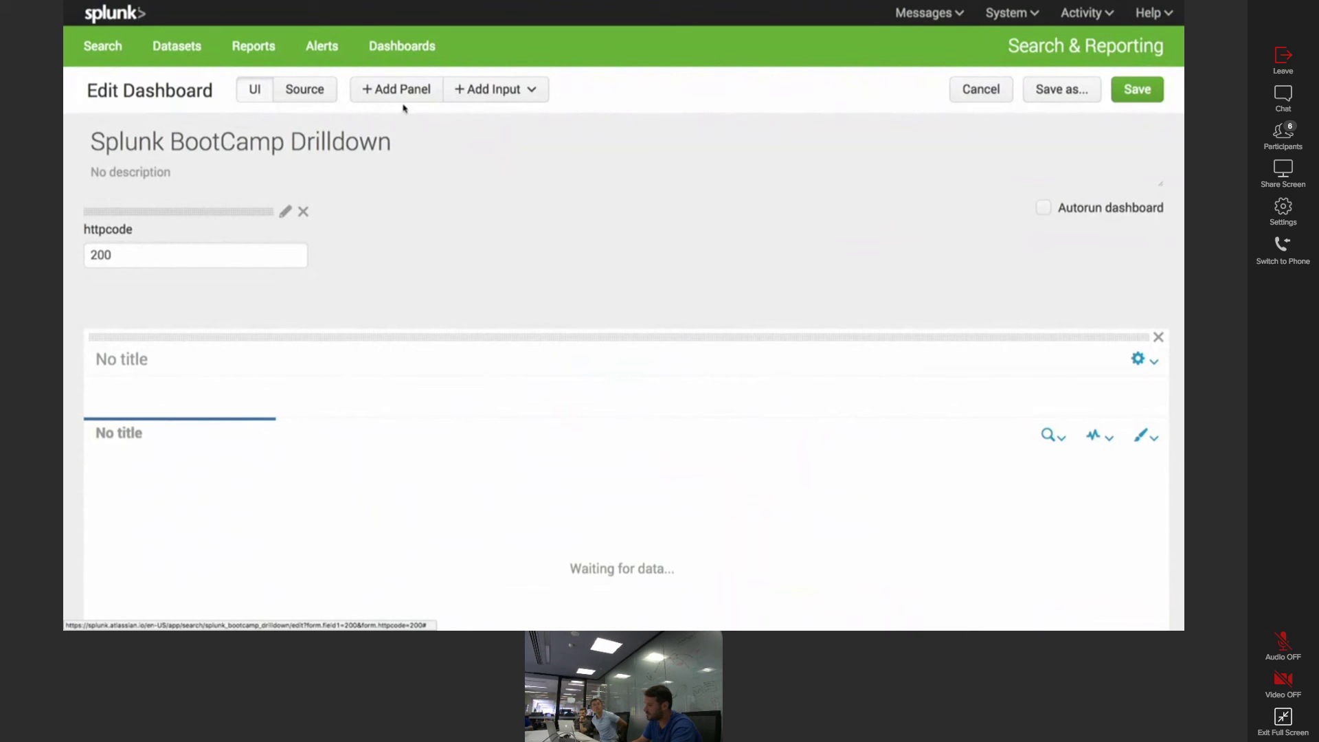
- In the dashboard source, remove the "httpresponse > 200 AND" condition from the query and save the dashboard
left_click(332, 89)
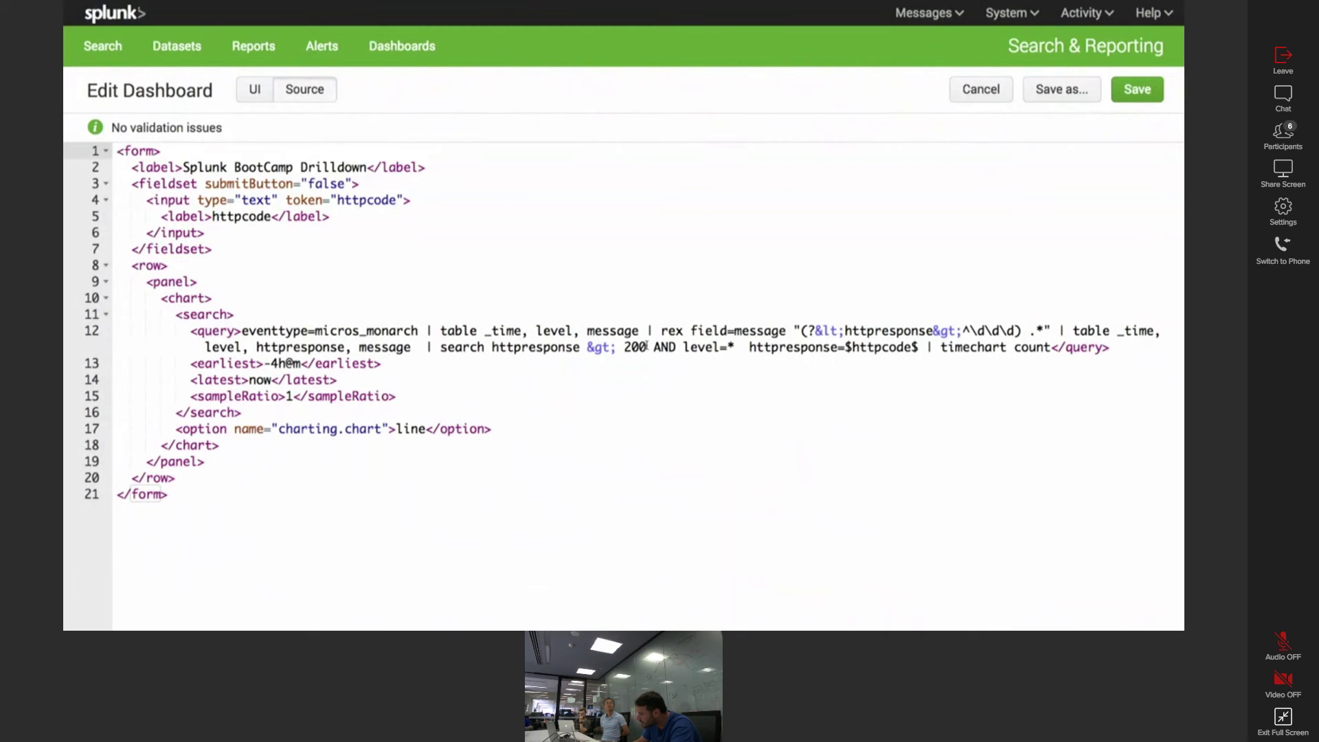
double_click(868, 348)
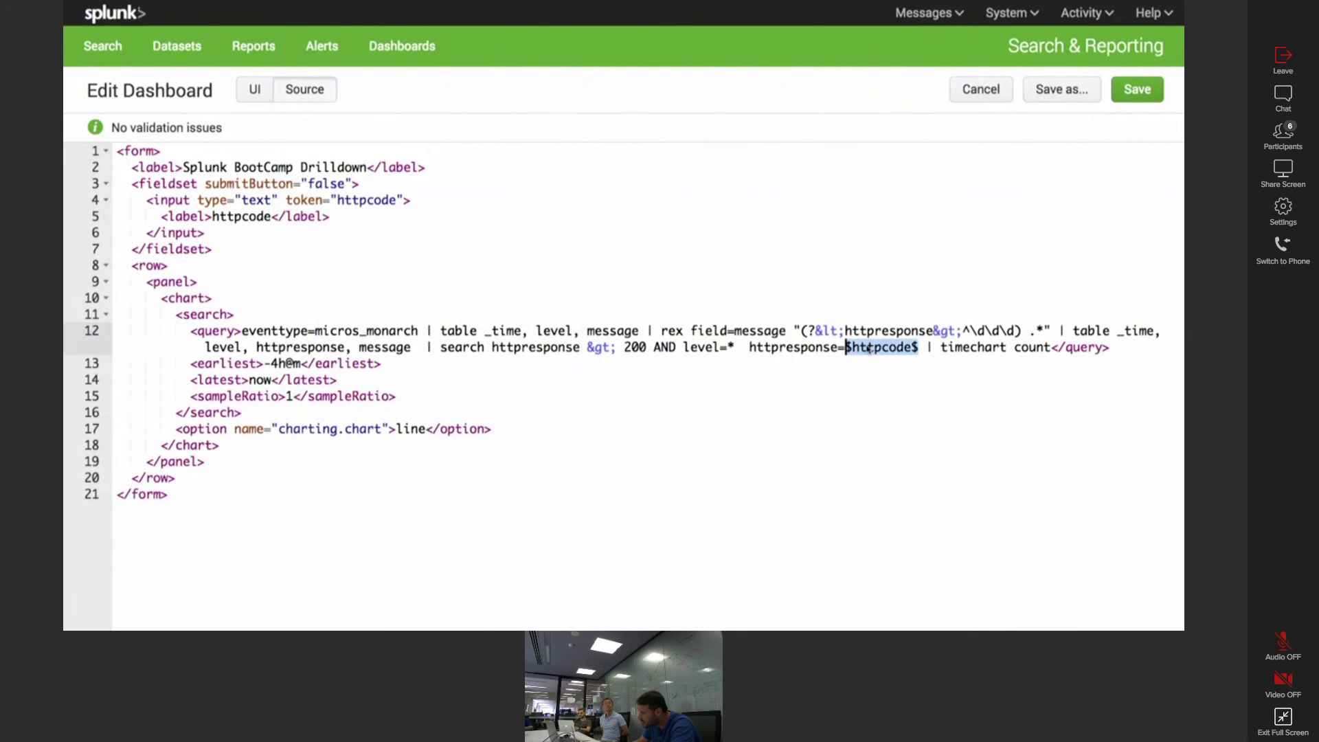
double_click(588, 348)
left_click(652, 348)
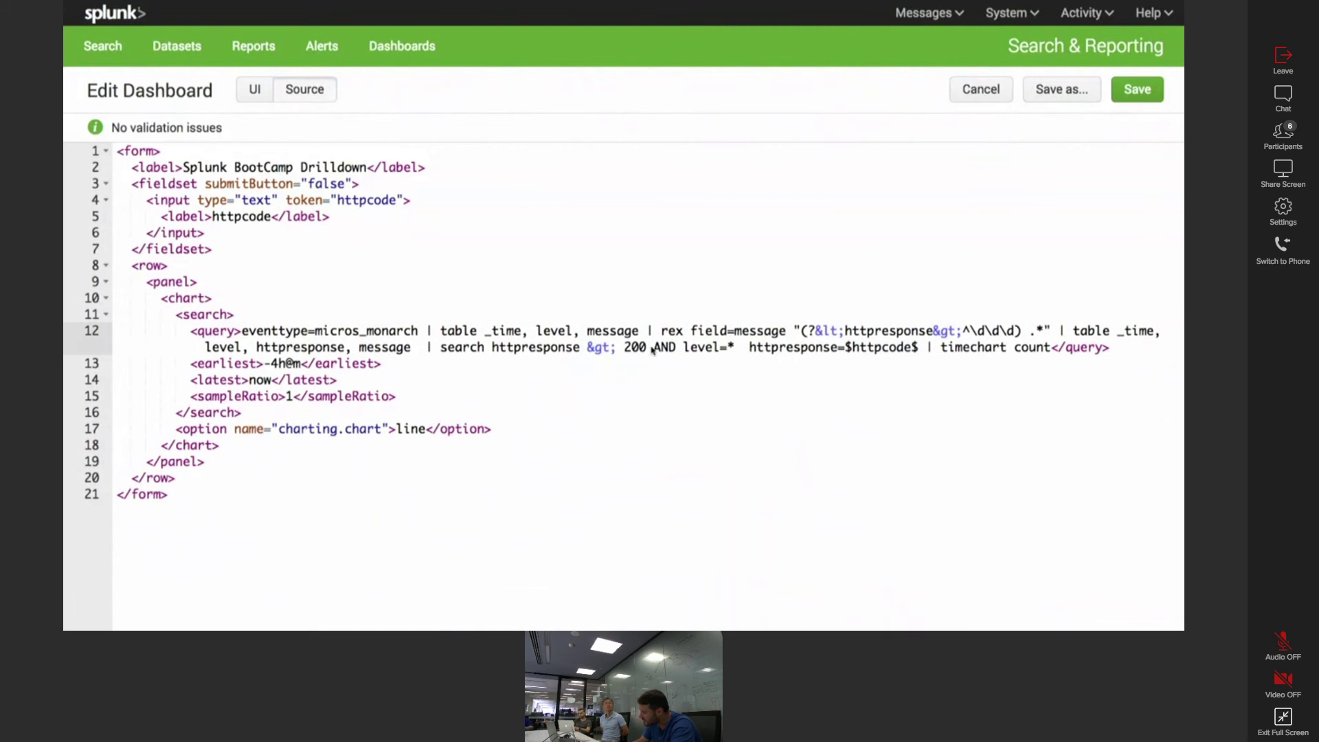
left_click_drag(681, 348, 492, 348)
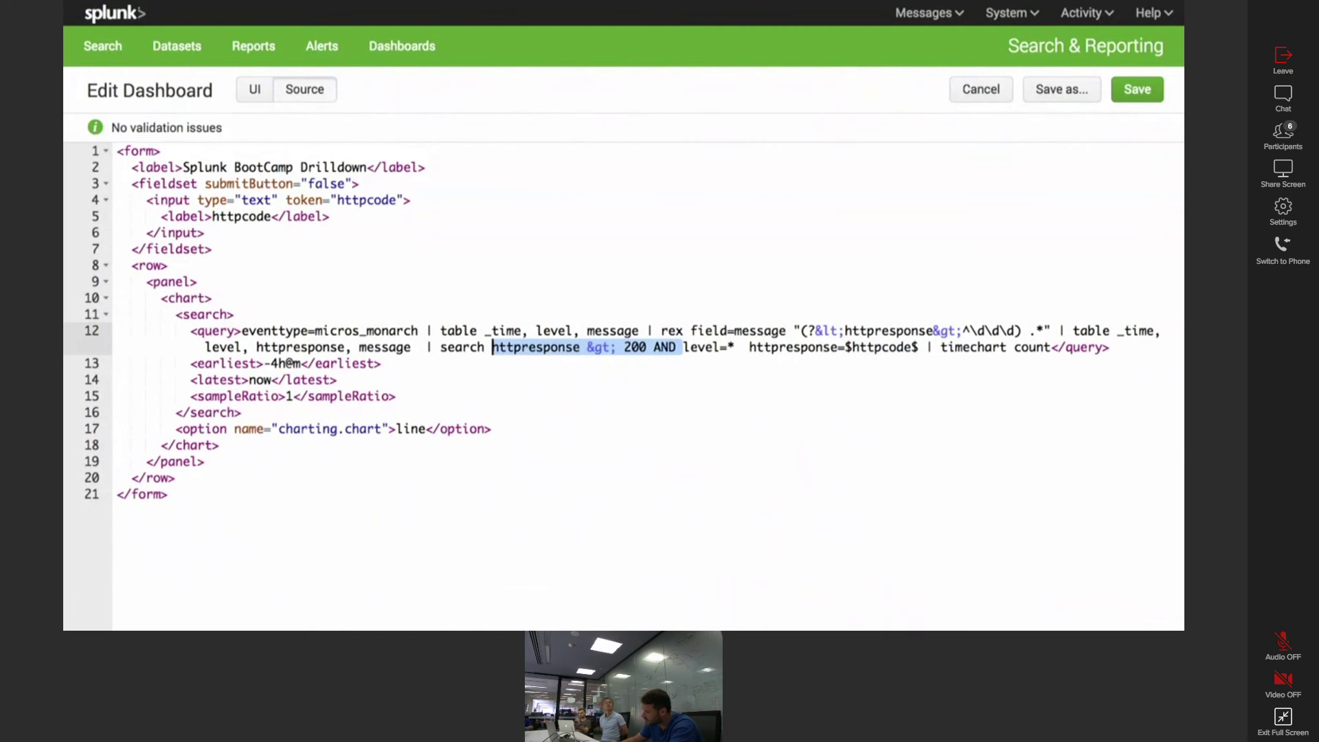
key("BackSpace")
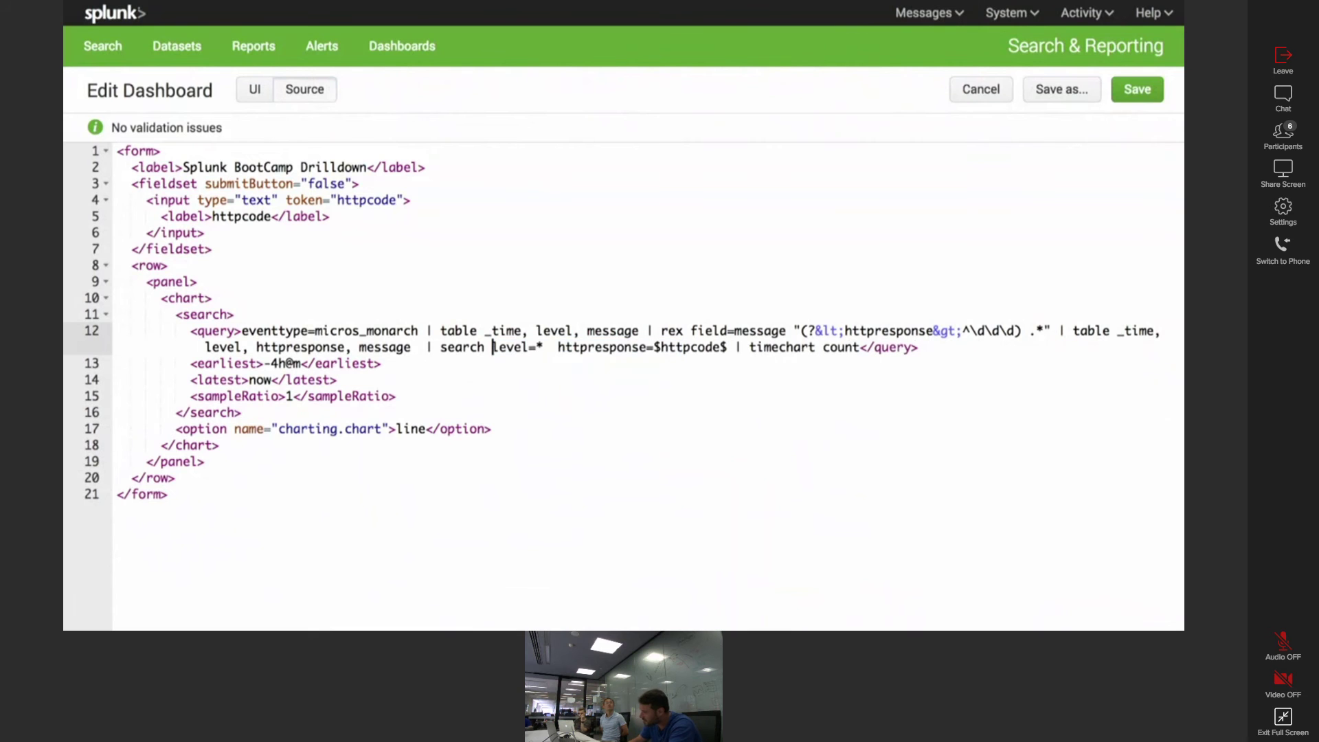
left_click(1153, 93)
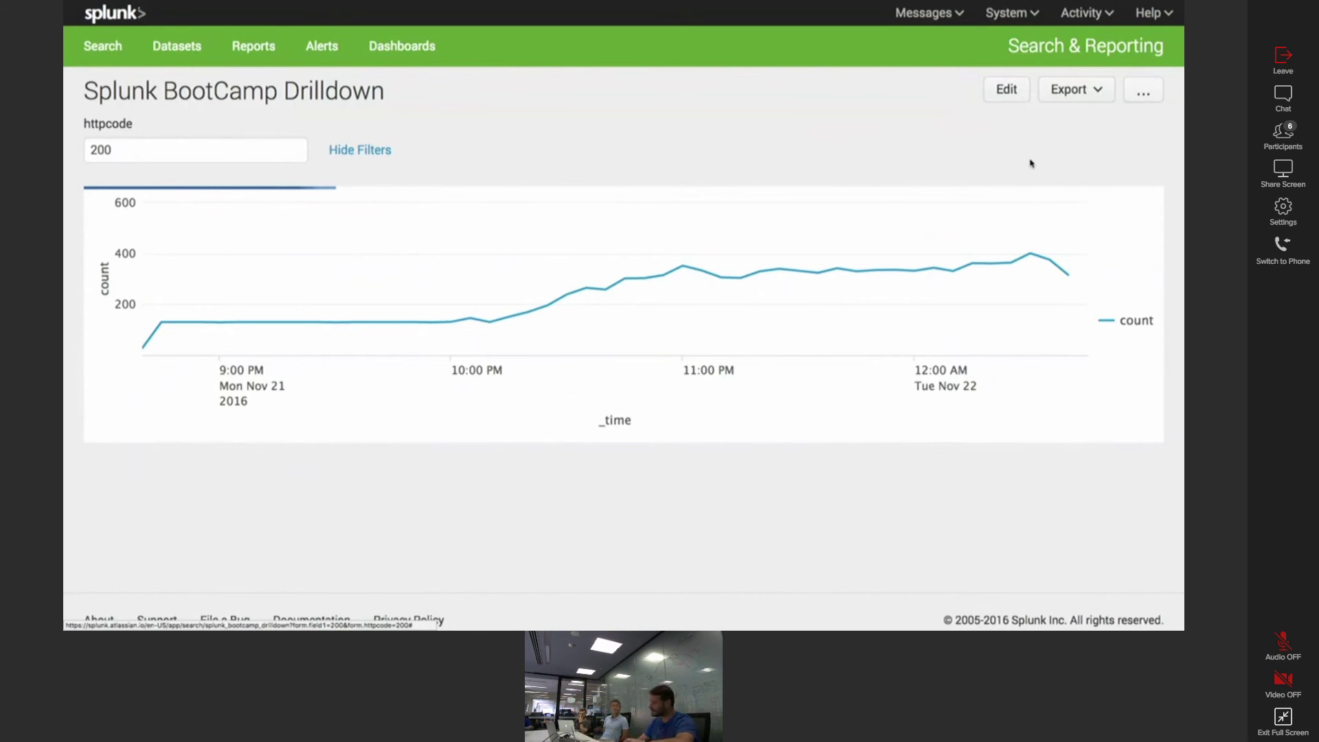
- Switch to the Splunk Bootcamp dashboard, reload it, and open it for editing
left_click(669, 32)
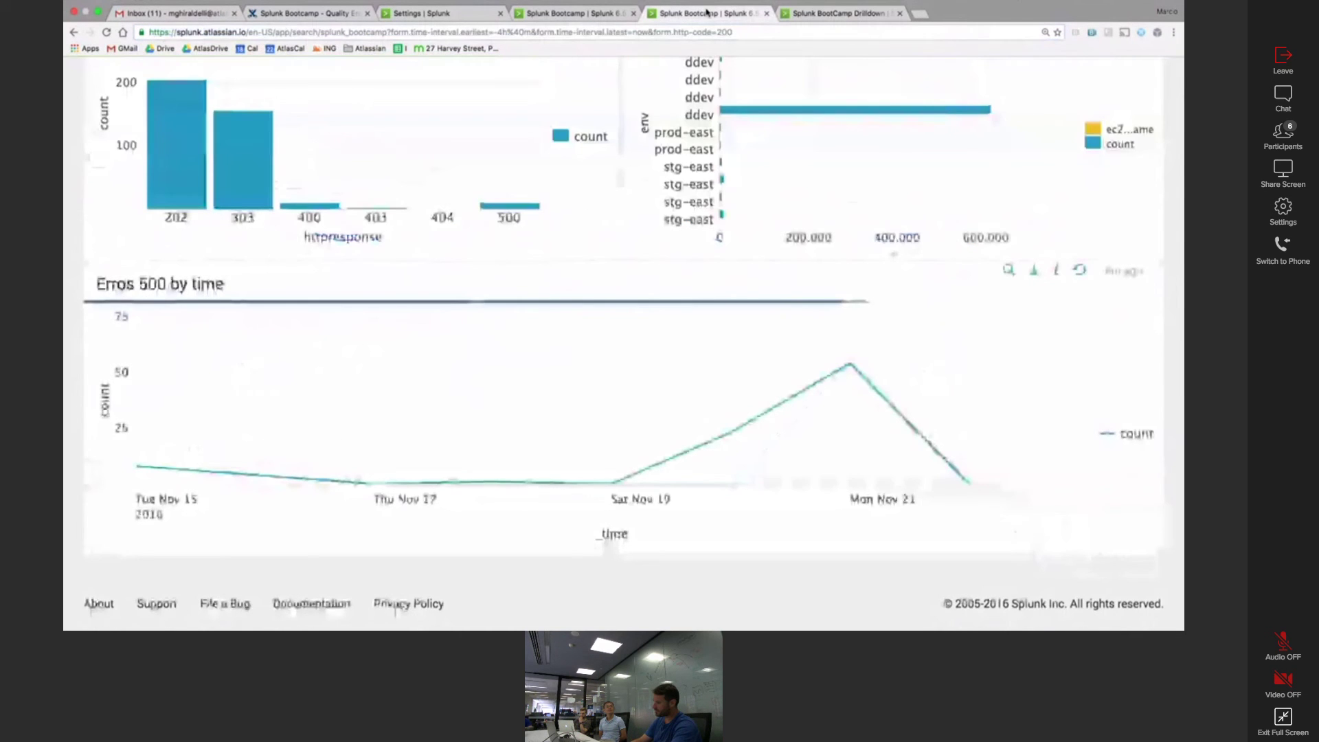
left_click(700, 33)
key("Return")
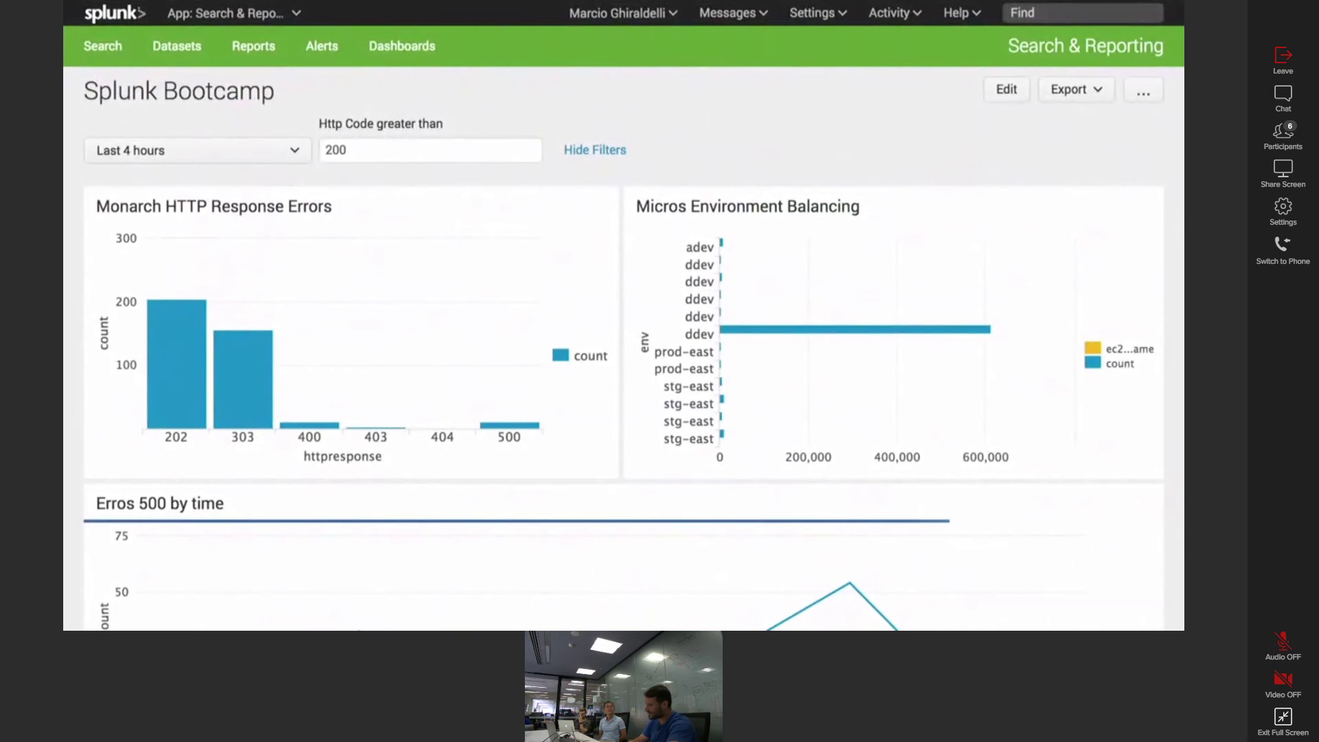
left_click(1006, 90)
- Check the format, visualization and search options of the Monarch HTTP Response Errors panel for a drilldown target setting
scroll(541, 244, "down", 2)
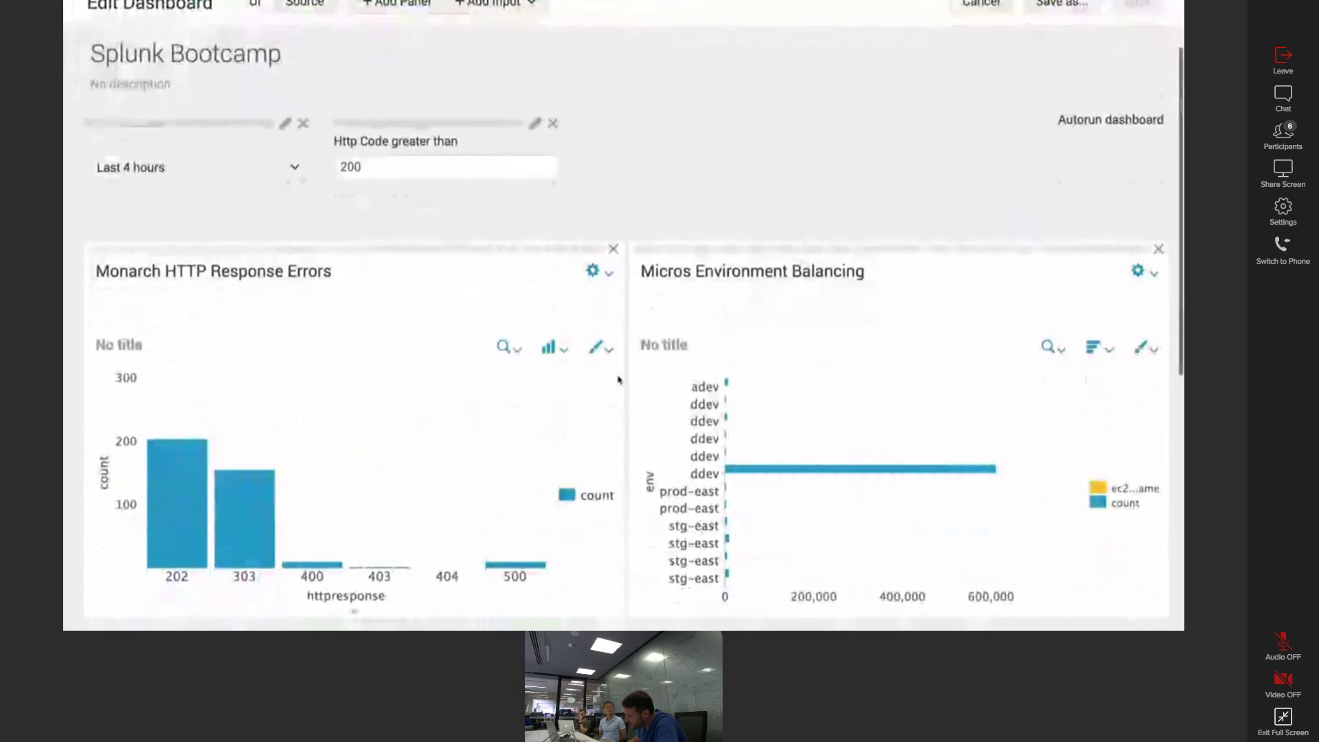
left_click(610, 350)
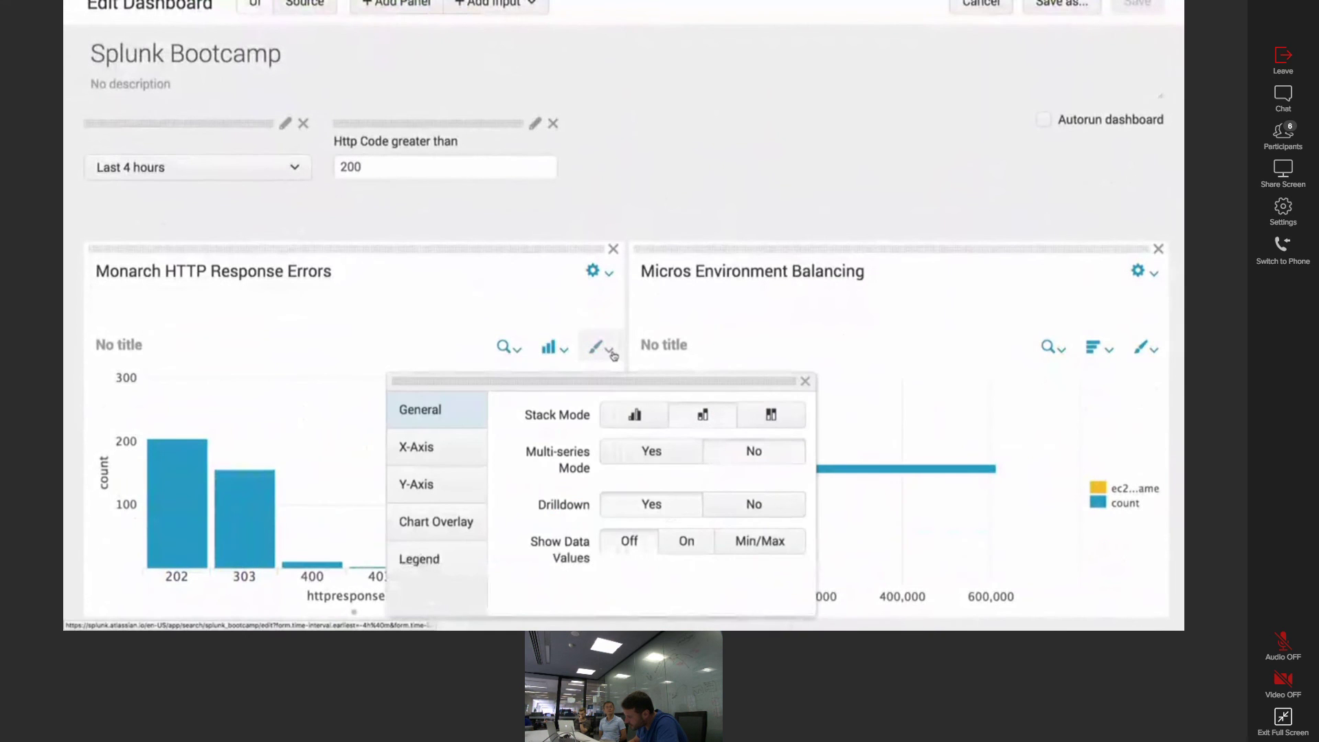
left_click(564, 350)
left_click(506, 347)
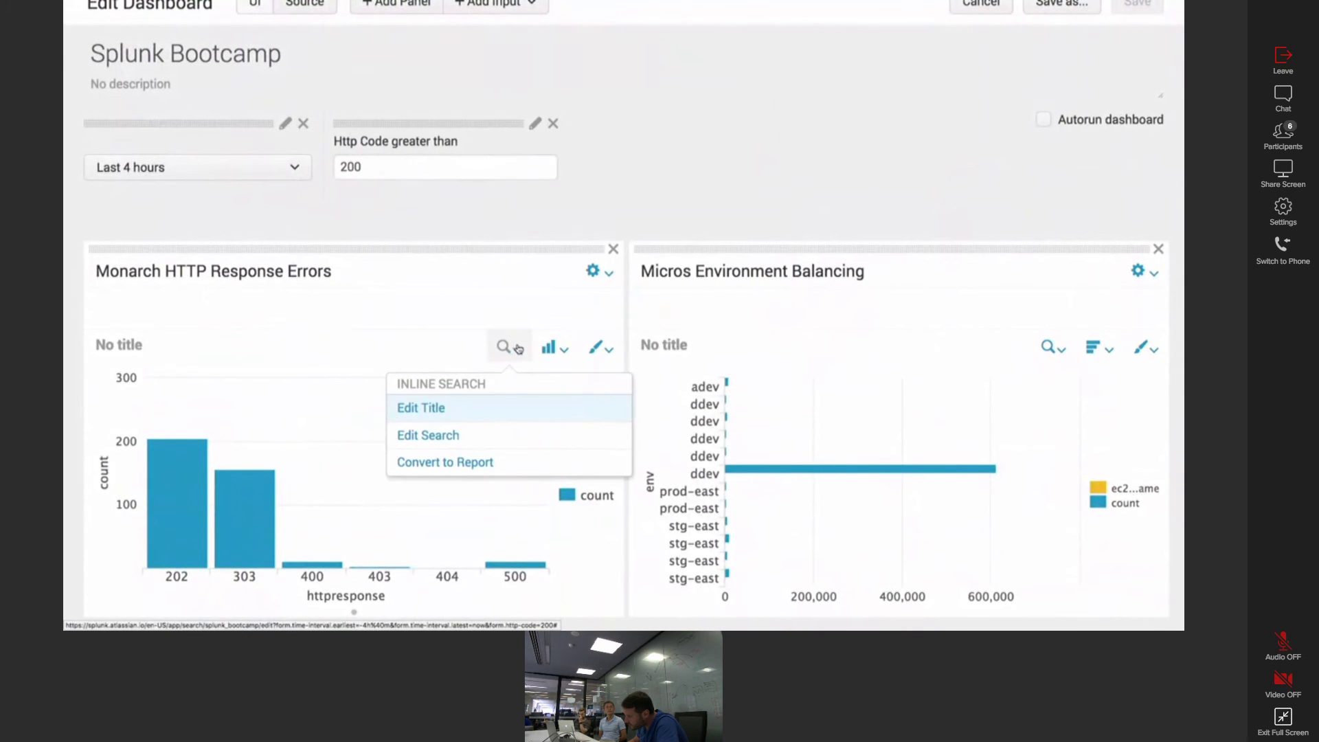
left_click(642, 200)
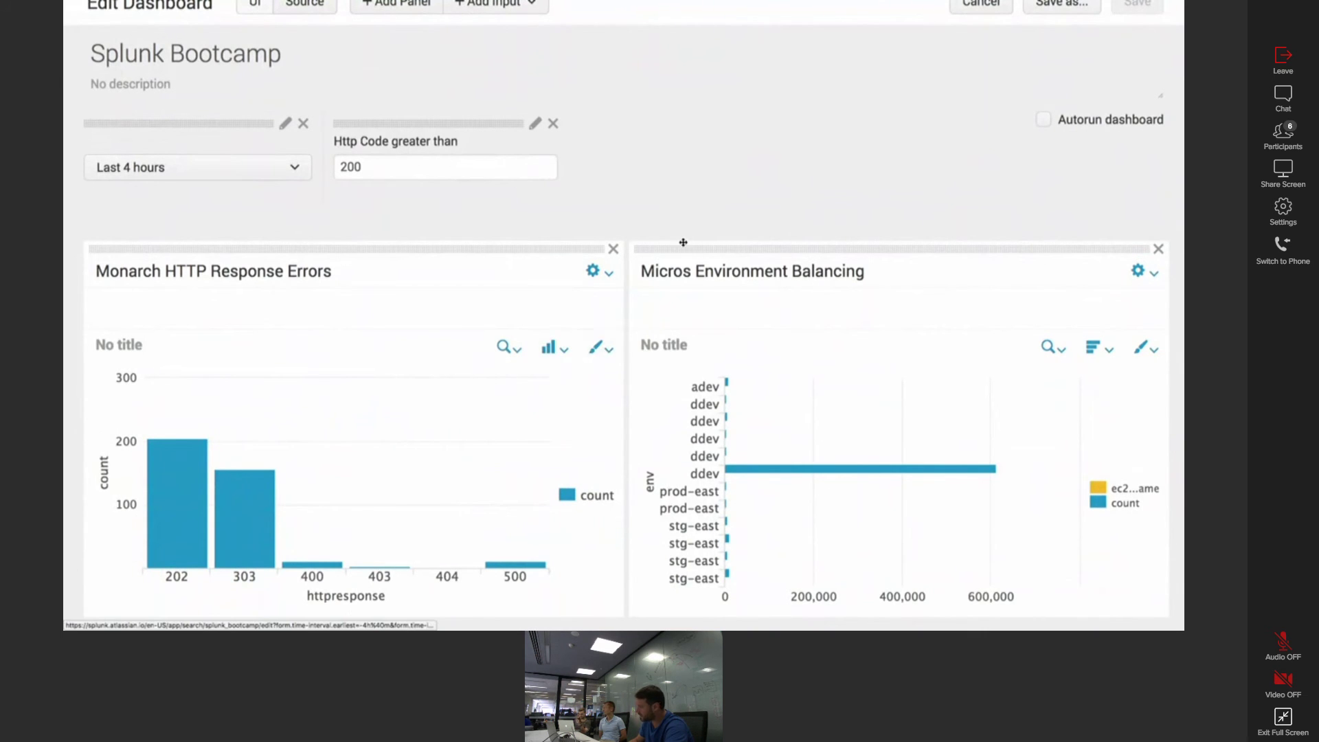
scroll(700, 233, "down", 2)
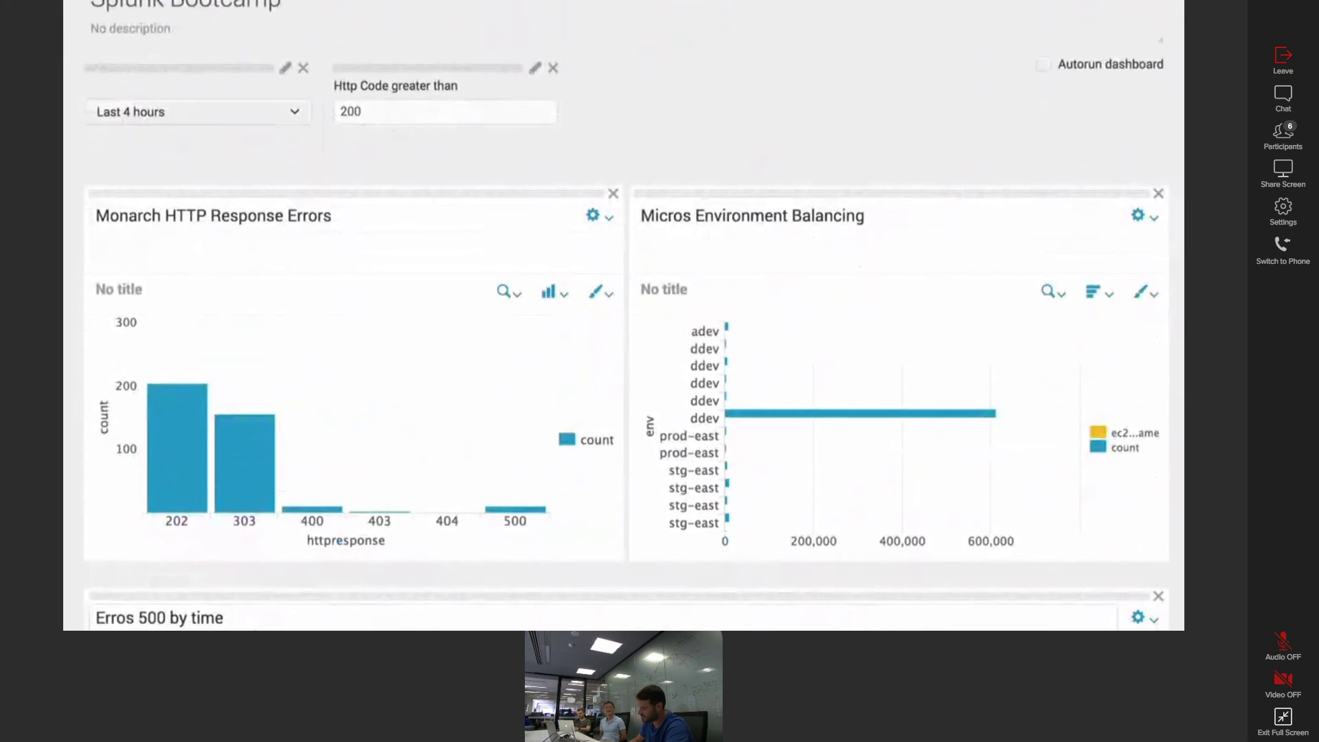
- Switch to another Chrome window and search the web for "splunk drilldown xml" in a new tab
mouse_move(295, 601)
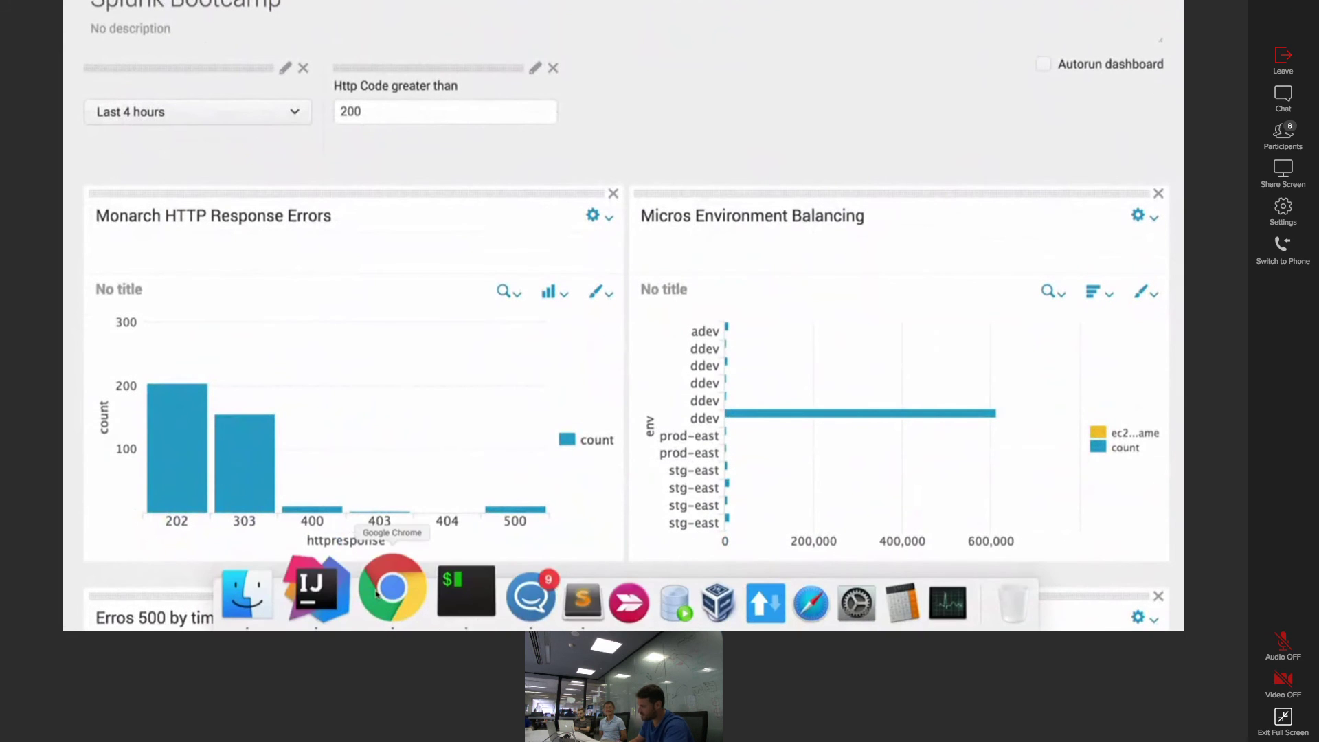
left_click(394, 602)
key("super+t")
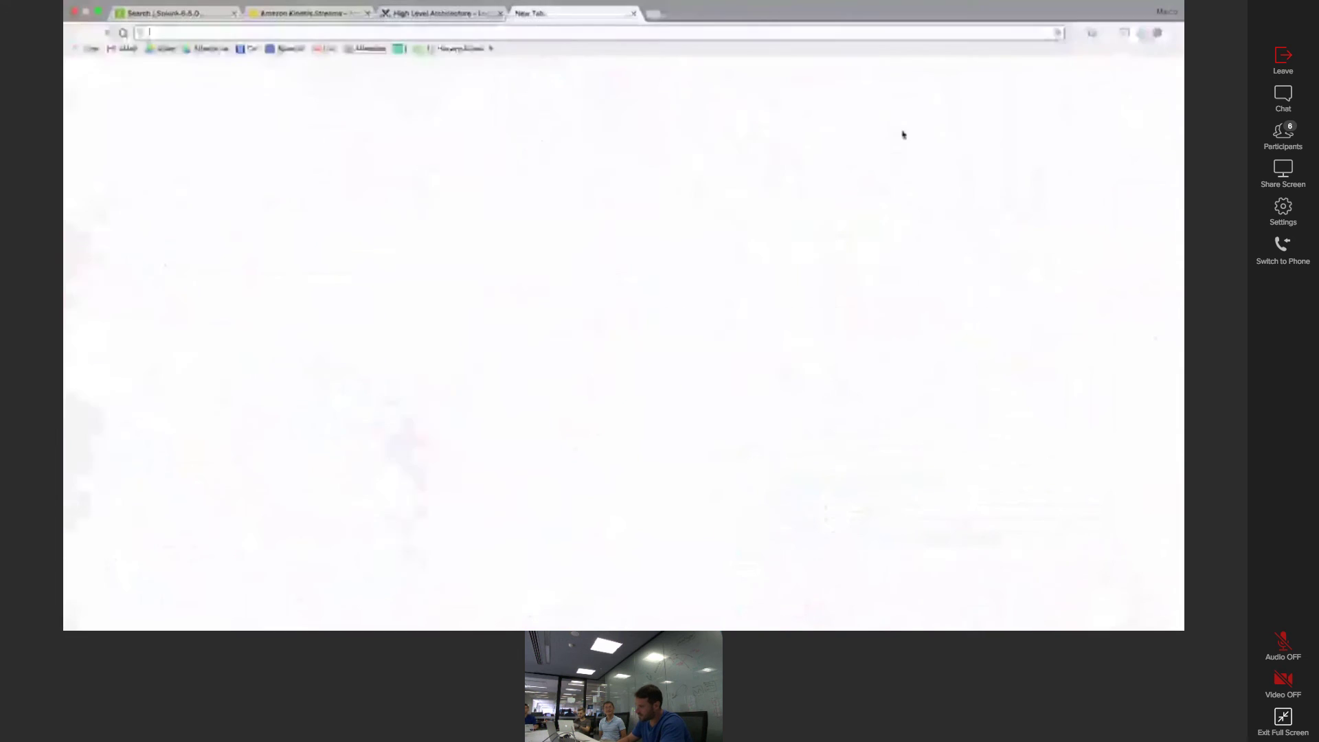
type("splunk drilldown xml")
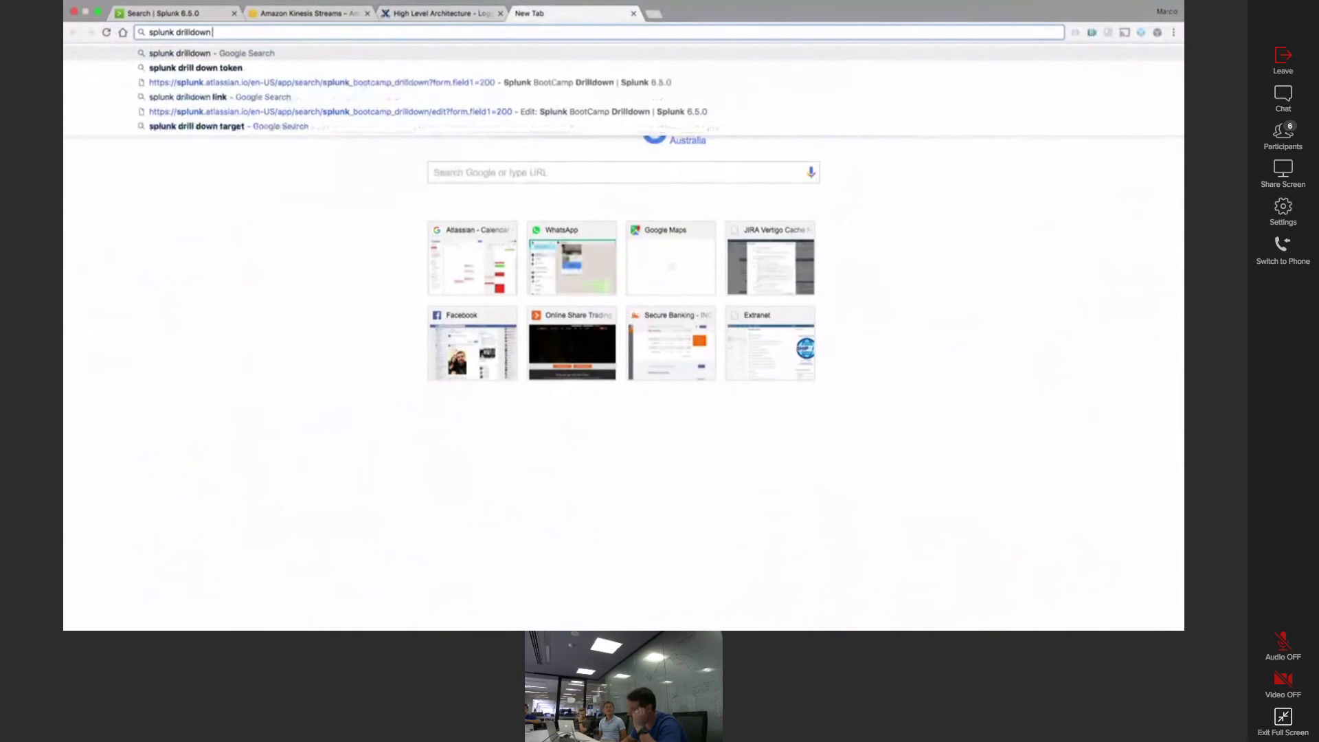
key("Return")
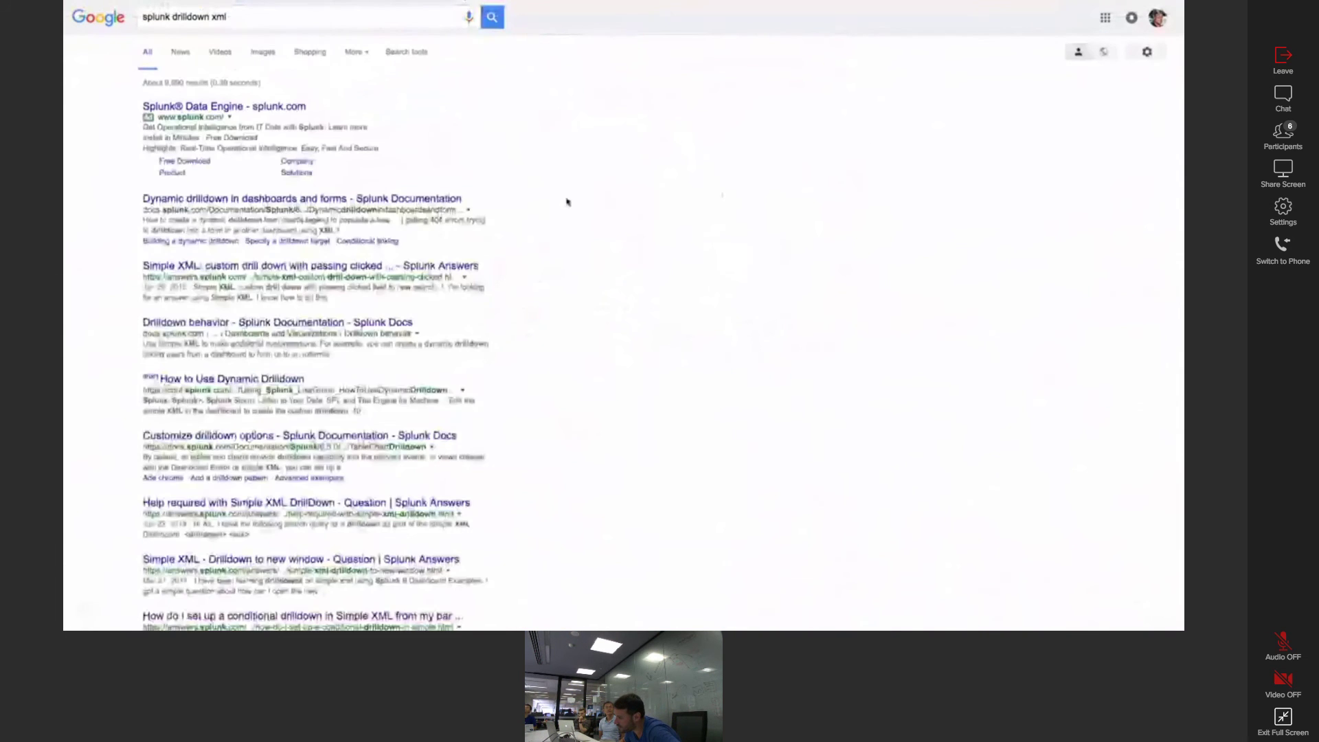
- Open the Splunk documentation on dynamic drilldown in dashboards and forms, and select the sample drilldown element with its link
left_click(429, 202)
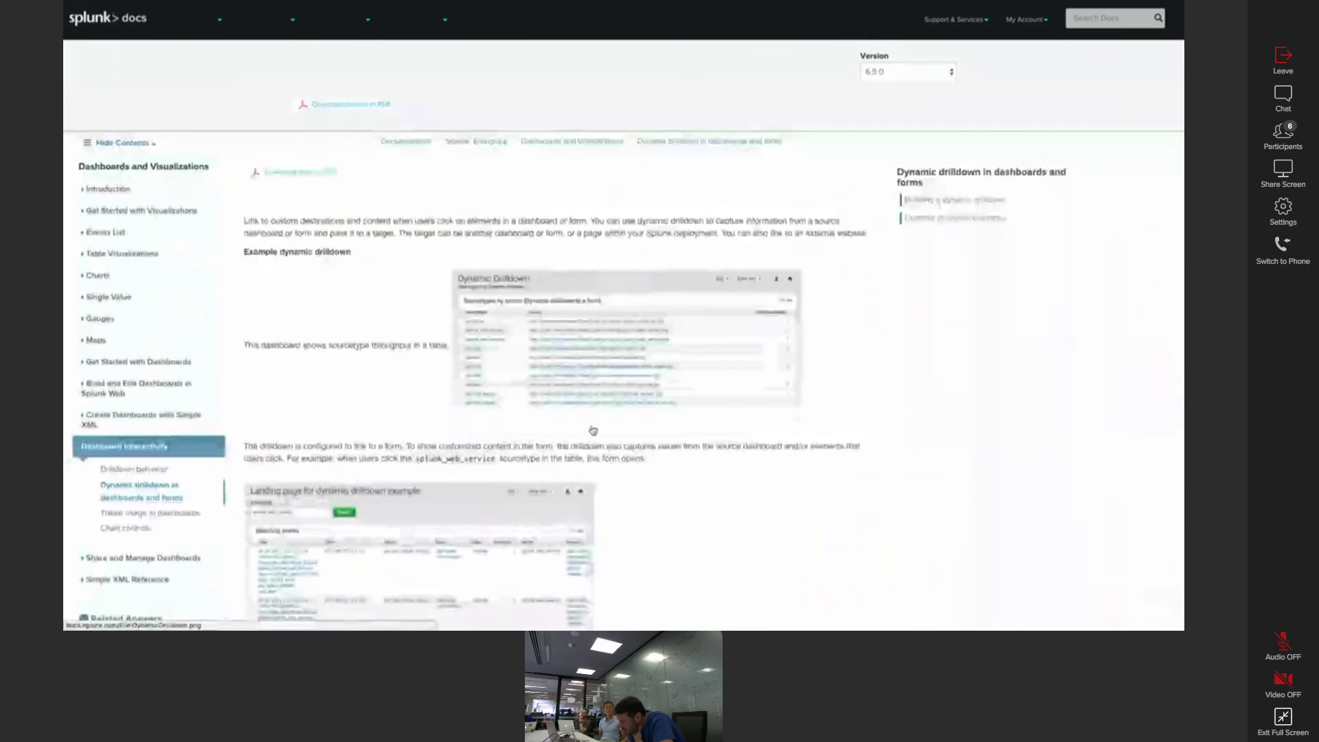
scroll(696, 527, "down", 5)
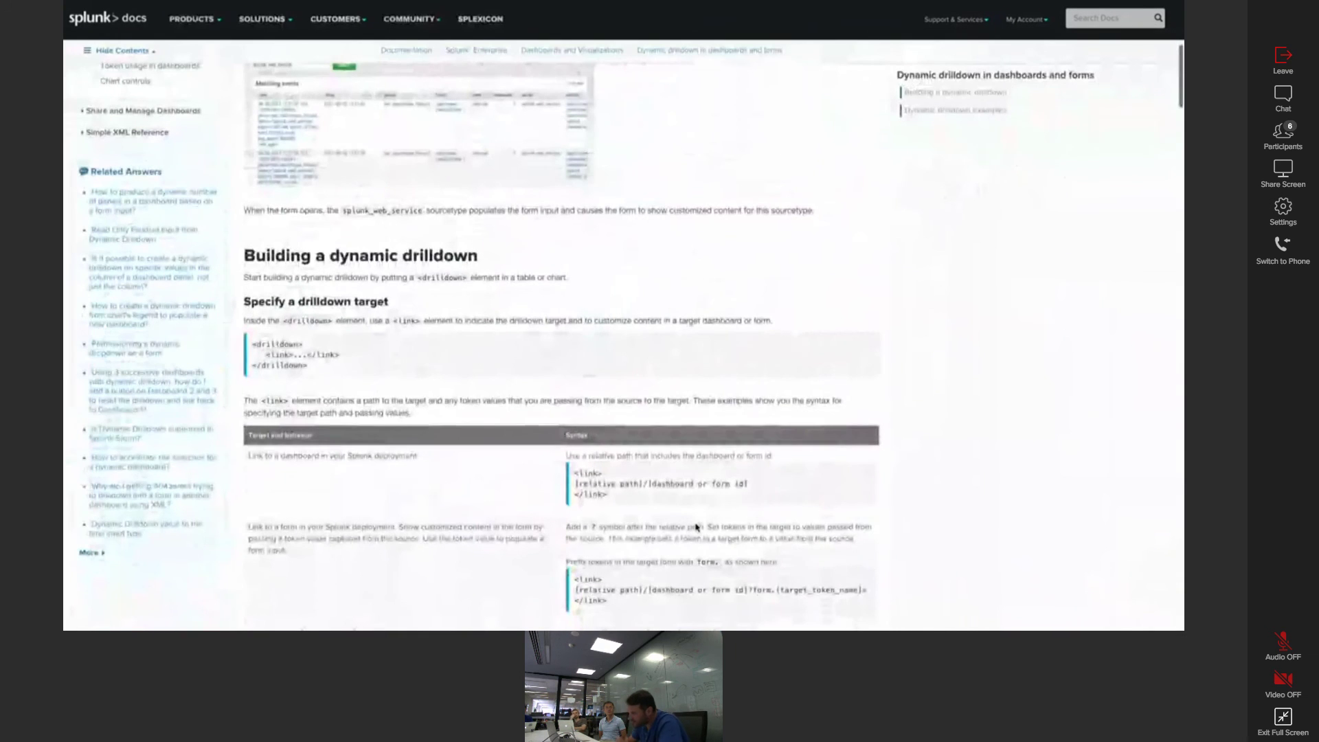
left_click_drag(314, 368, 241, 343)
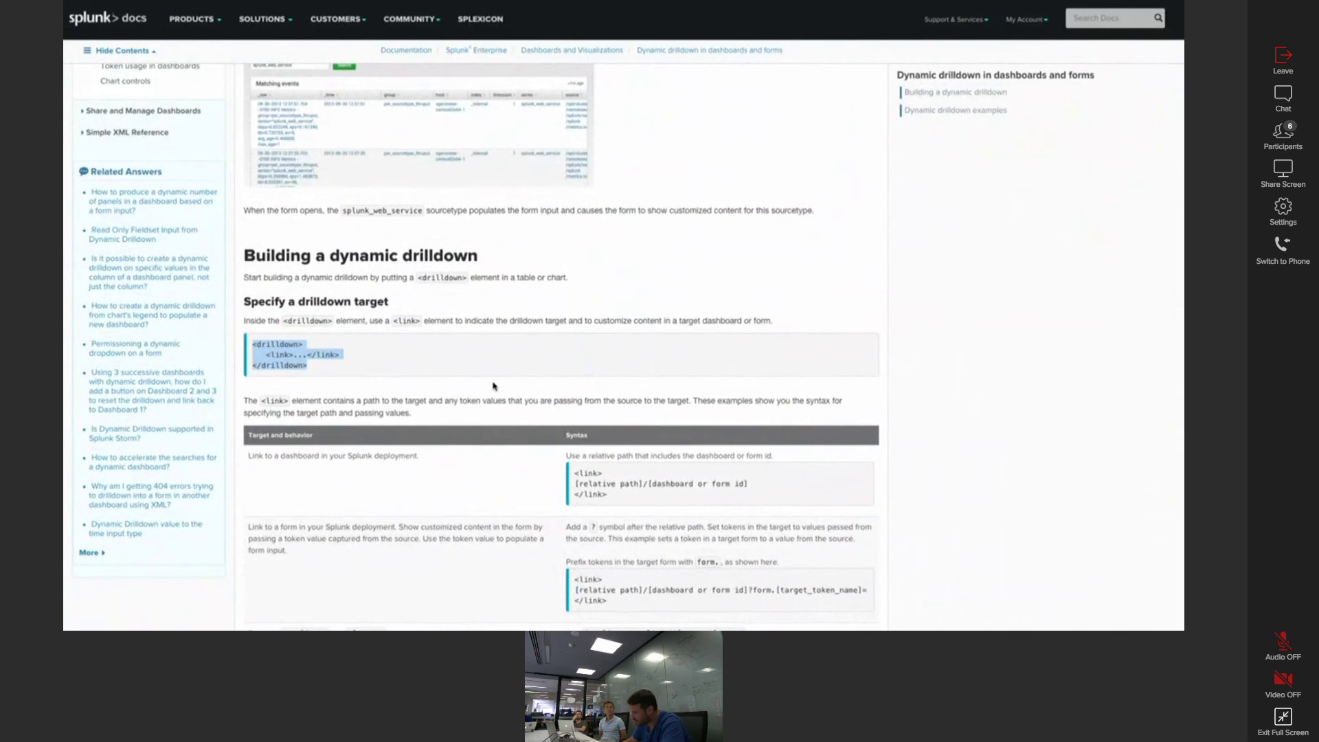
- Examine the documentation on link syntax, conditional linking and the example source code for passing a clicked value to a target form
scroll(493, 386, "down", 3)
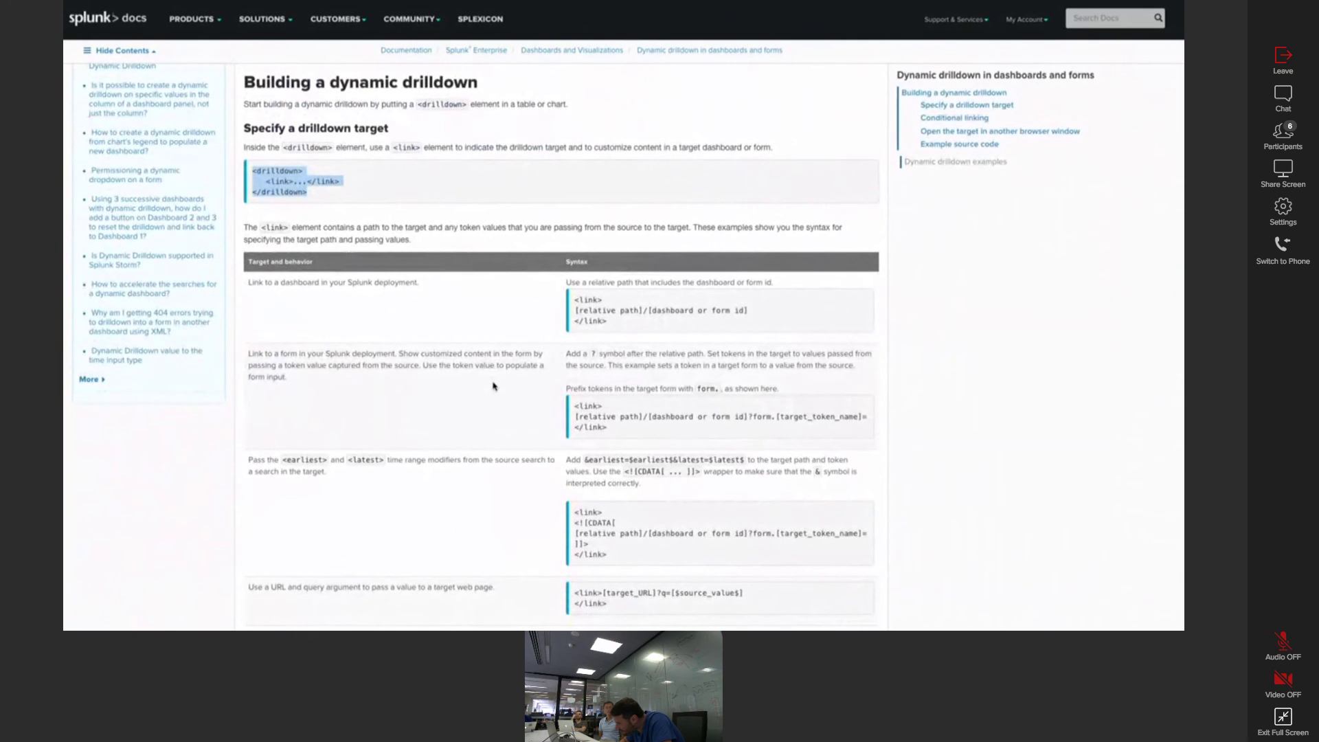
scroll(493, 386, "down", 2)
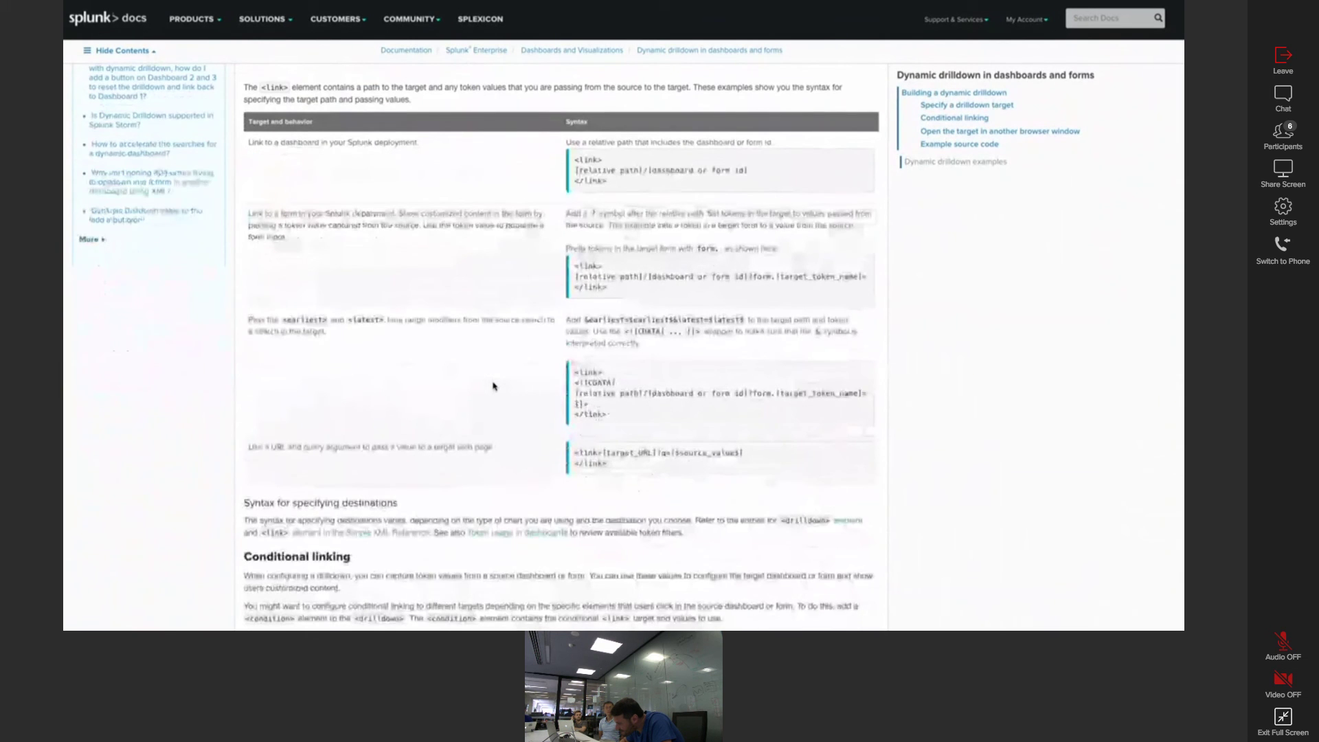
scroll(493, 386, "down", 3)
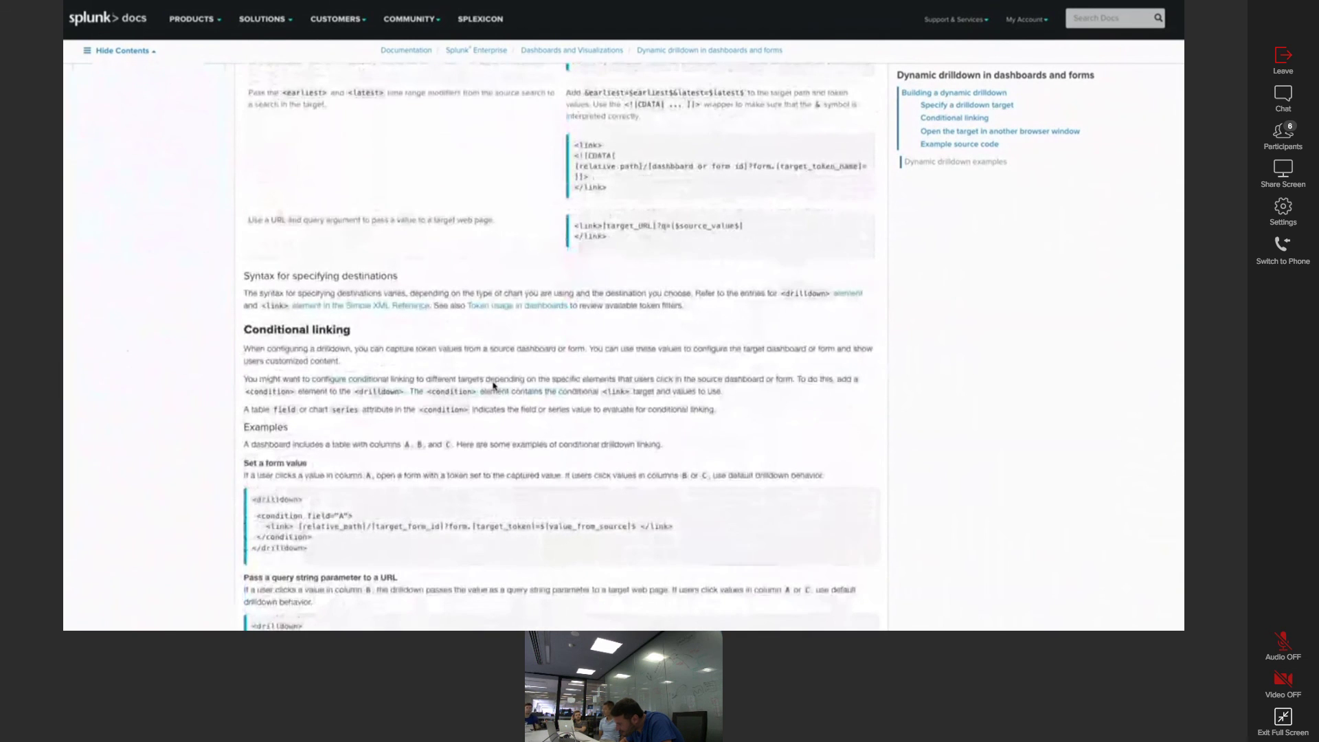
scroll(493, 385, "down", 4)
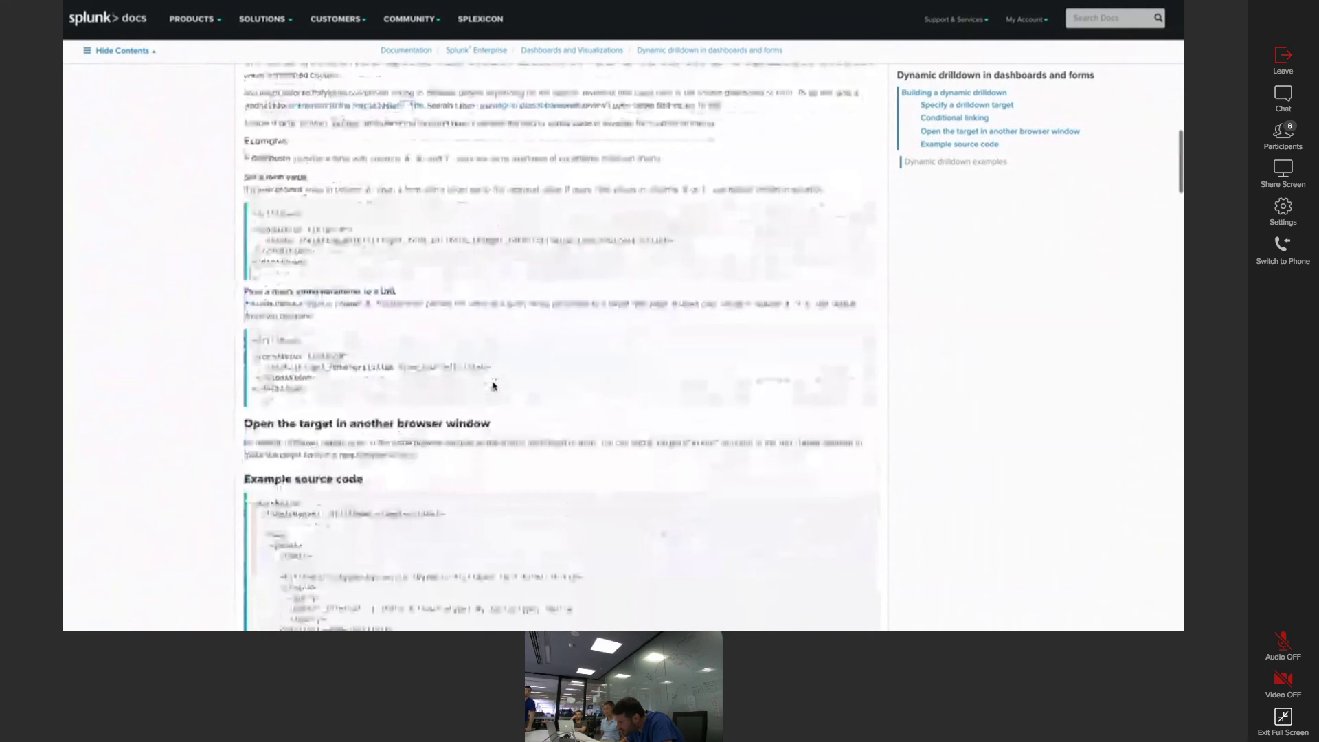
scroll(493, 386, "down", 2)
scroll(493, 386, "down", 1)
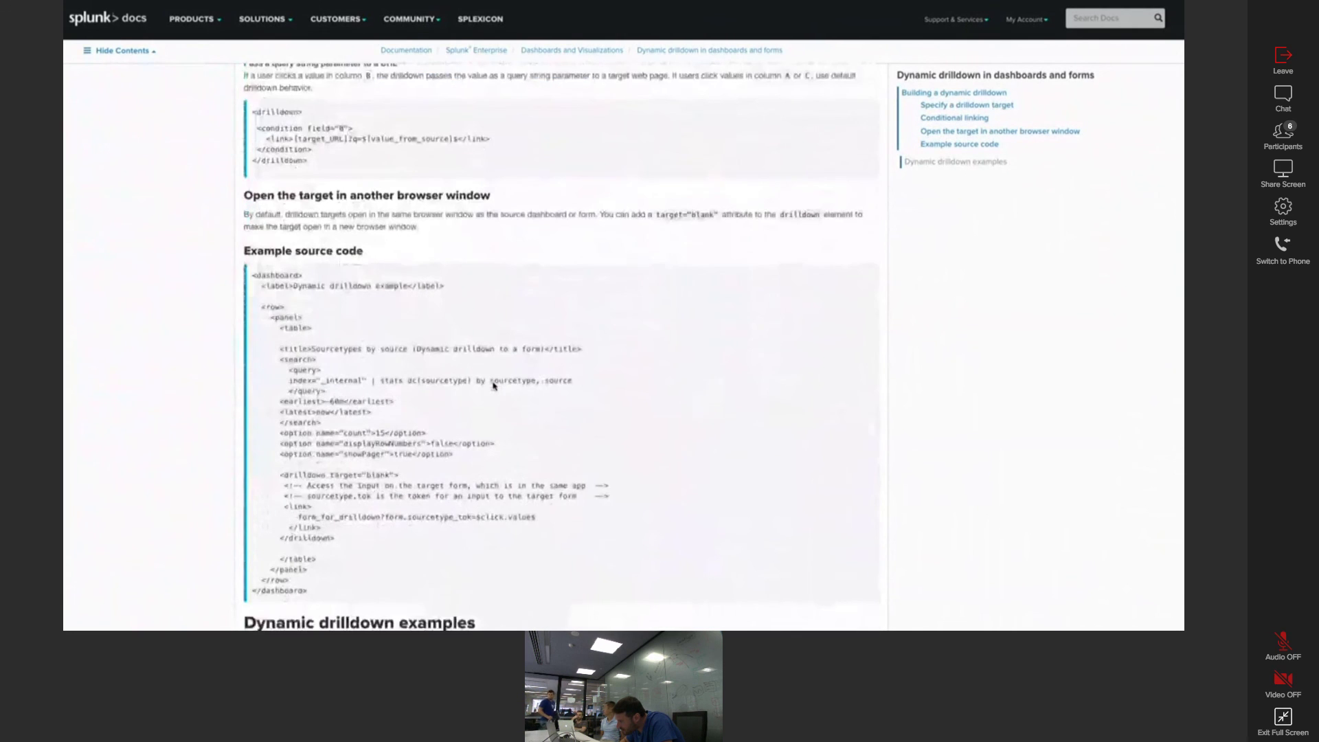
scroll(493, 385, "down", 1)
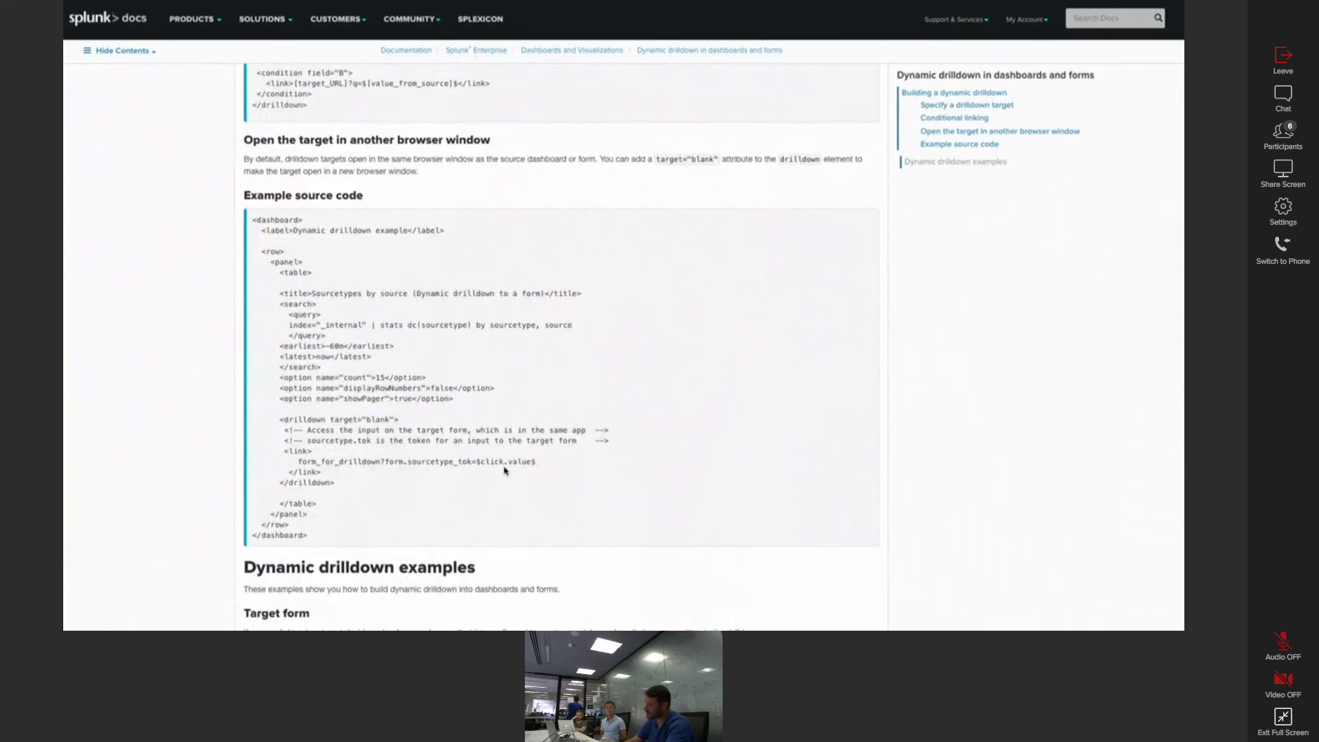
- Switch back to the Splunk Bootcamp dashboard and open its XML source at the end of the Monarch HTTP Response Errors chart's search element
key("super+Tab")
key("super+Tab")
key("super+Tab")
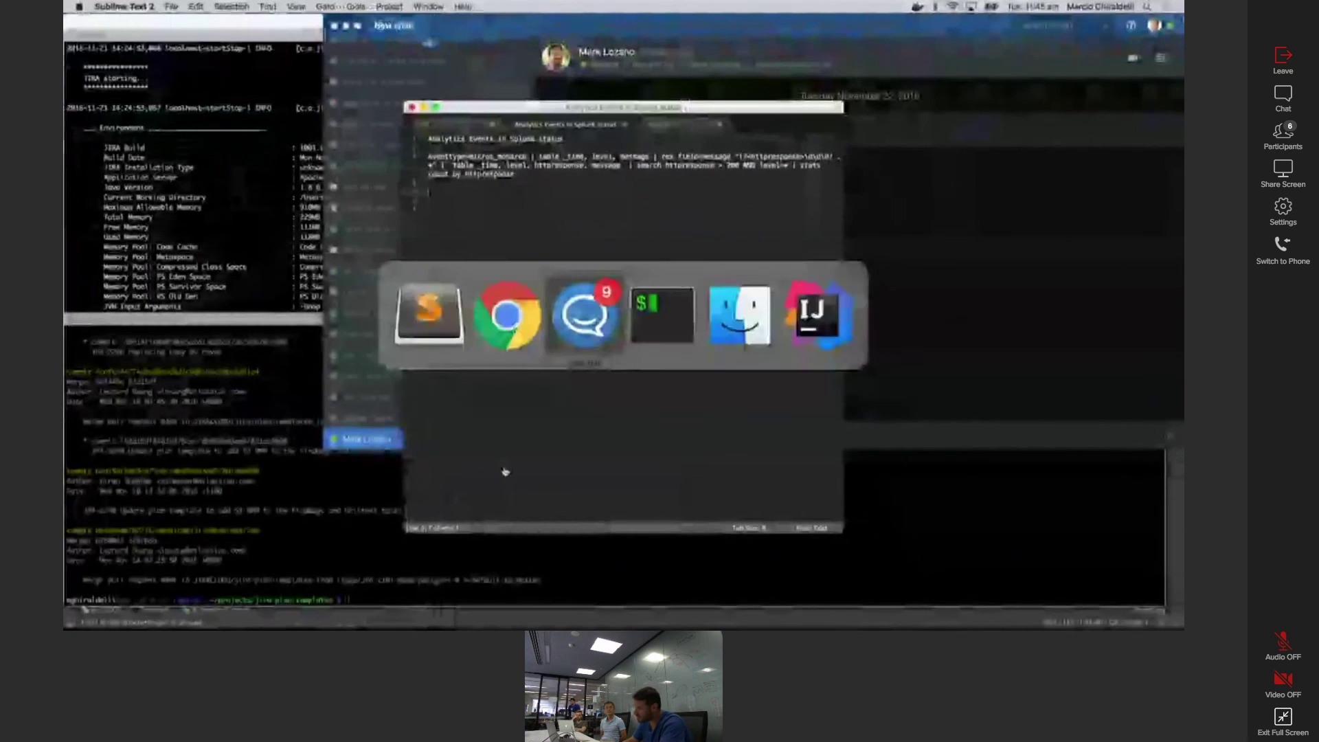
key("ctrl+Up")
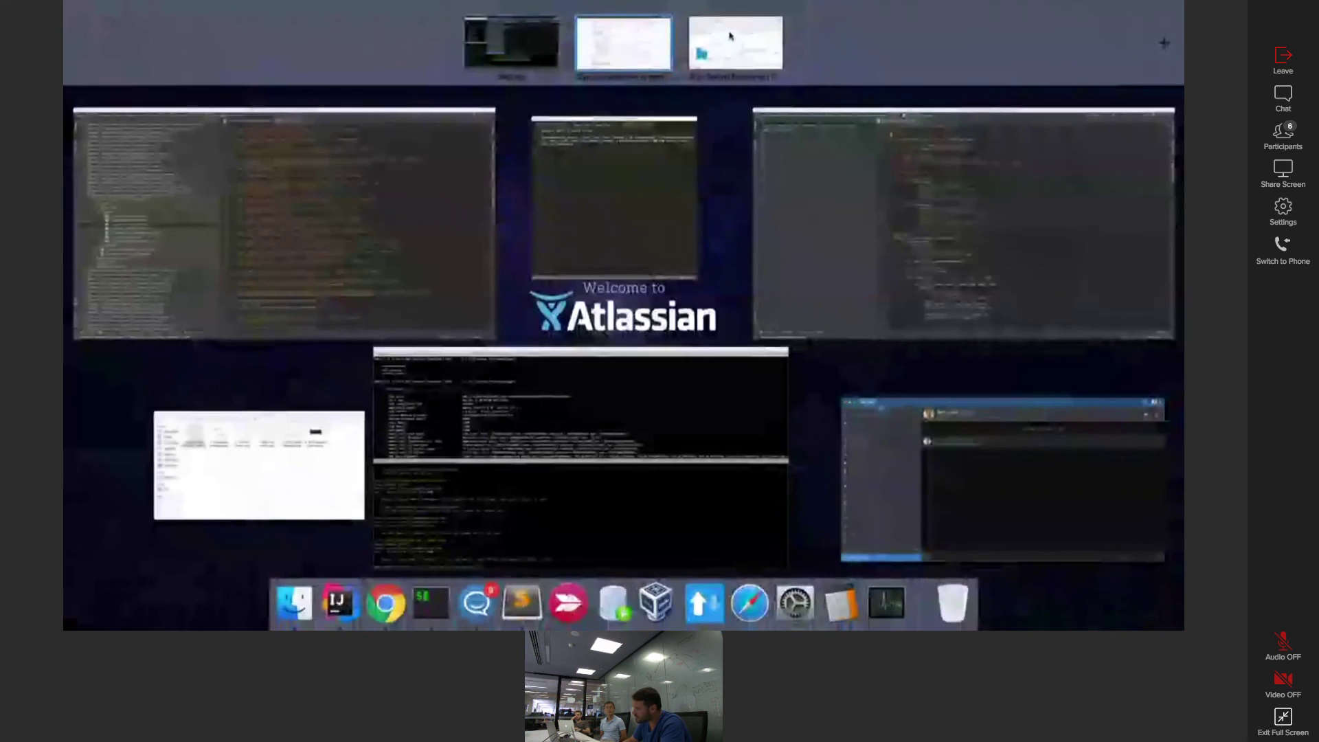
left_click(740, 17)
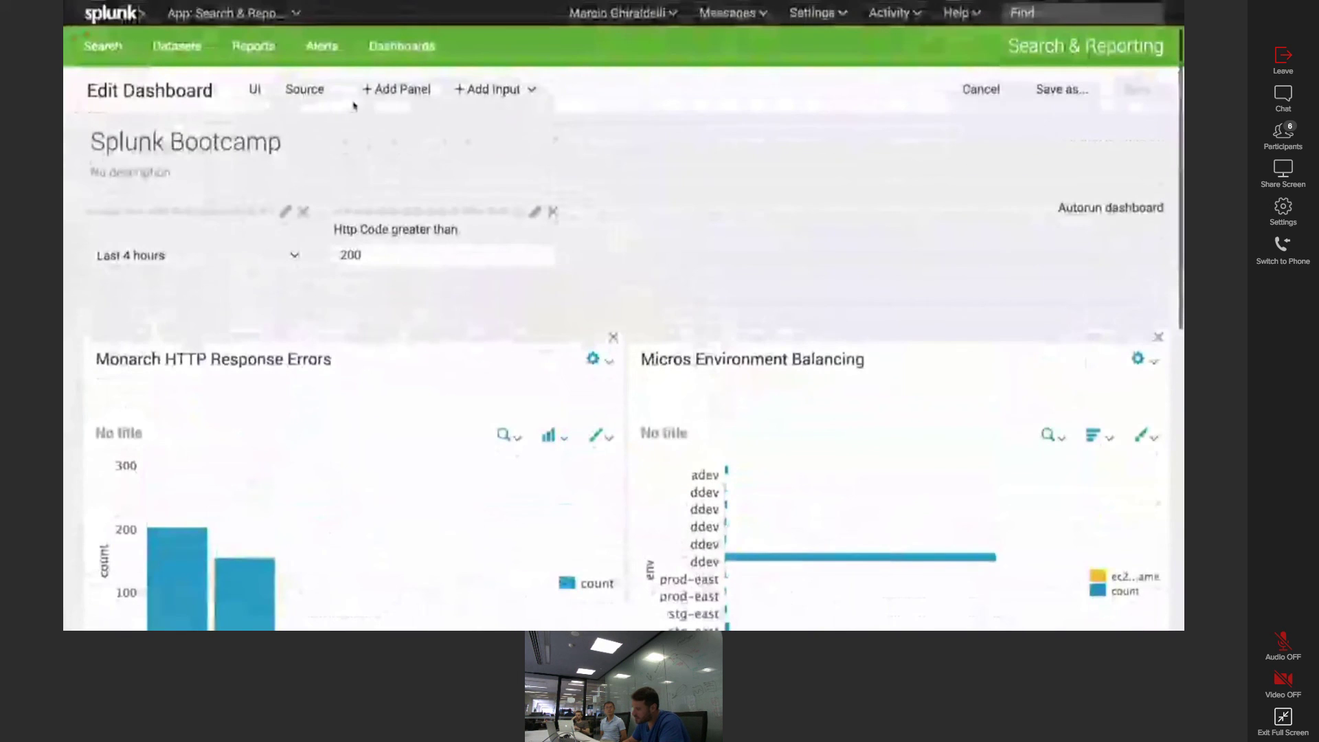
left_click(320, 92)
scroll(618, 378, "down", 3)
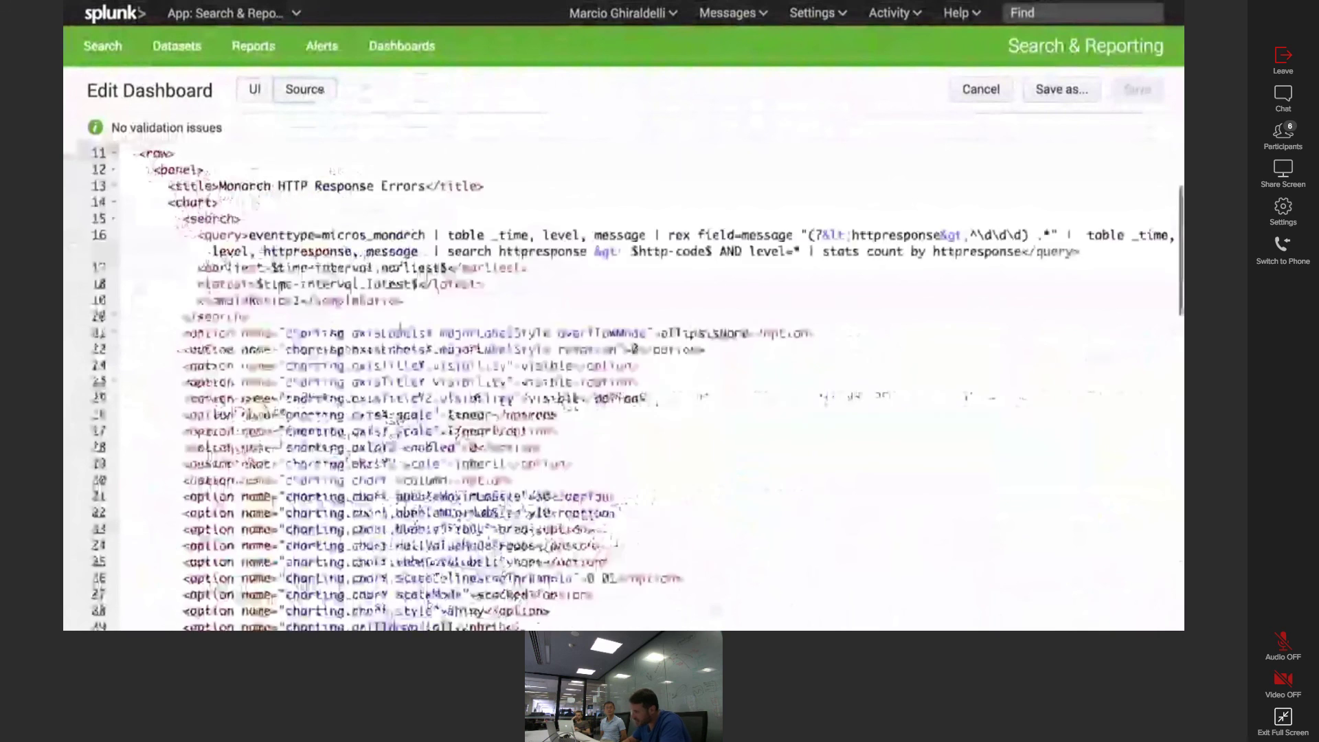
scroll(619, 377, "down", 3)
scroll(618, 378, "up", 3)
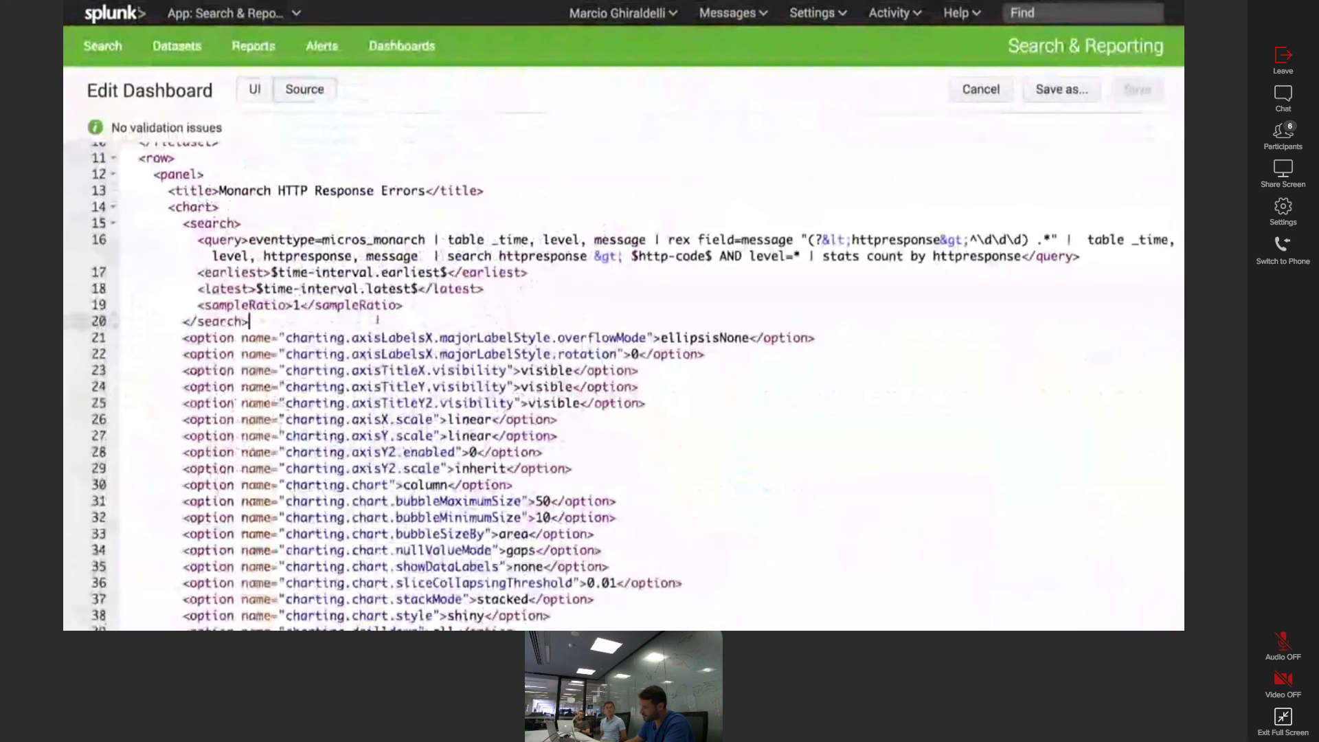
- Insert a drilldown element containing a placeholder link after the Monarch HTTP Response Errors chart's search, indented to match the surrounding XML
type("<drilldown> <link>...</link> </drilldown>")
key("Tab")
key("Tab")
key("Up")
key("Tab")
key("Tab")
key("Tab")
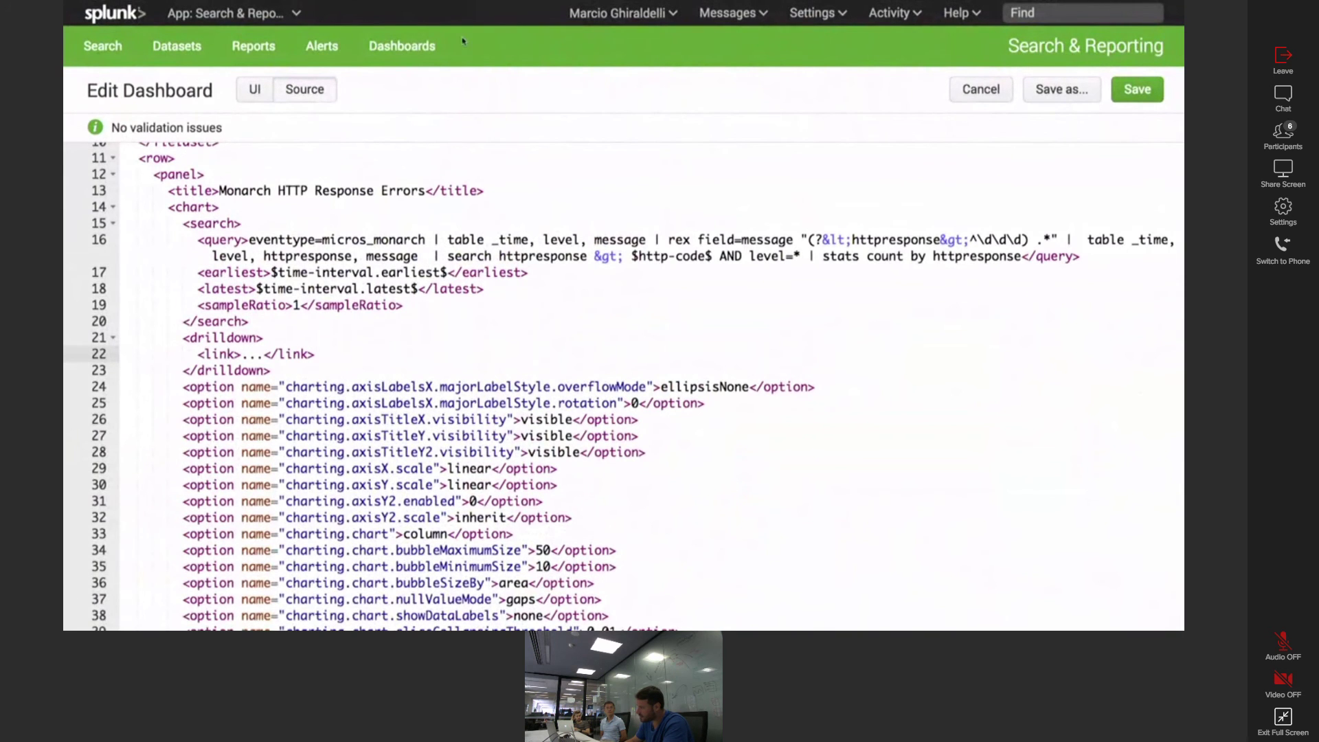
- Replace the placeholder in the link with the Splunk BootCamp Drilldown dashboard's URL and set its form.httpcode parameter to $click.value$
left_click(828, 13)
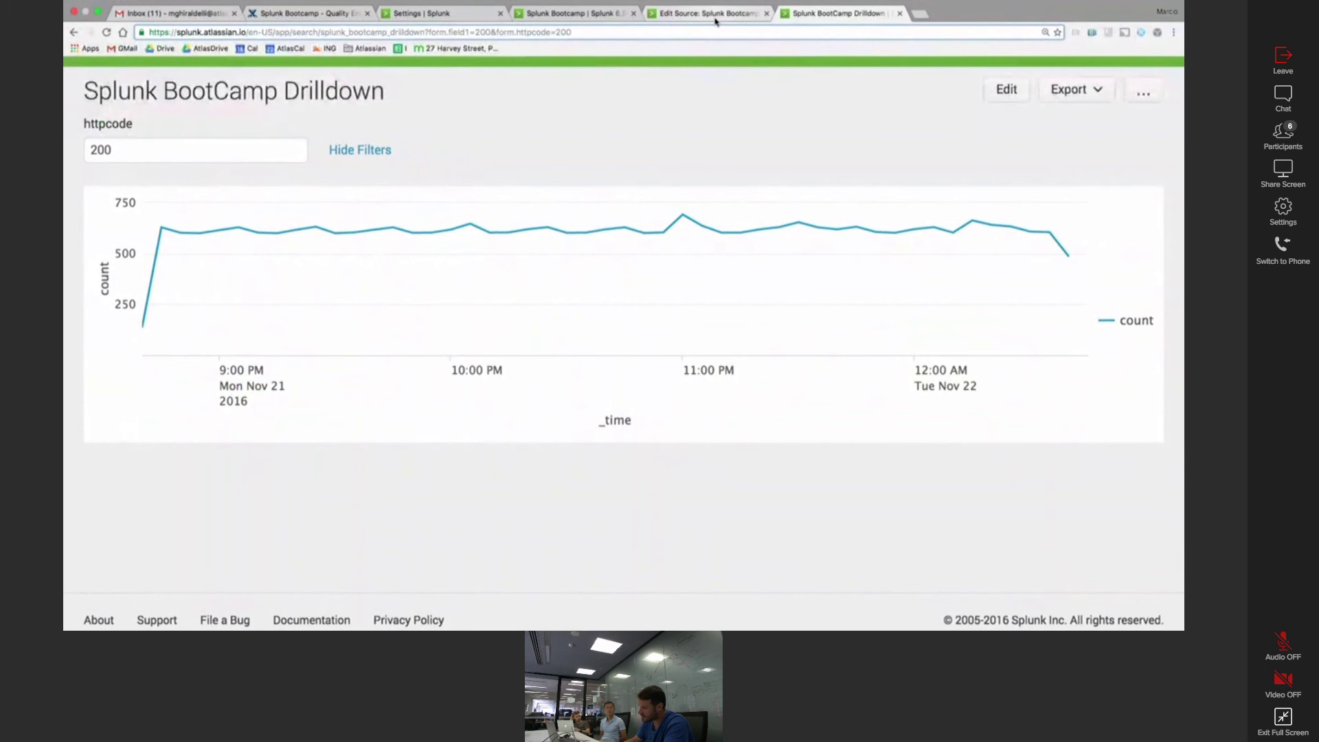
left_click(715, 20)
type("https://splunk.atlassian.io/en-US/app/search/splunk_bootcamp_drilldown?form.field1=200&form.httpcode=200")
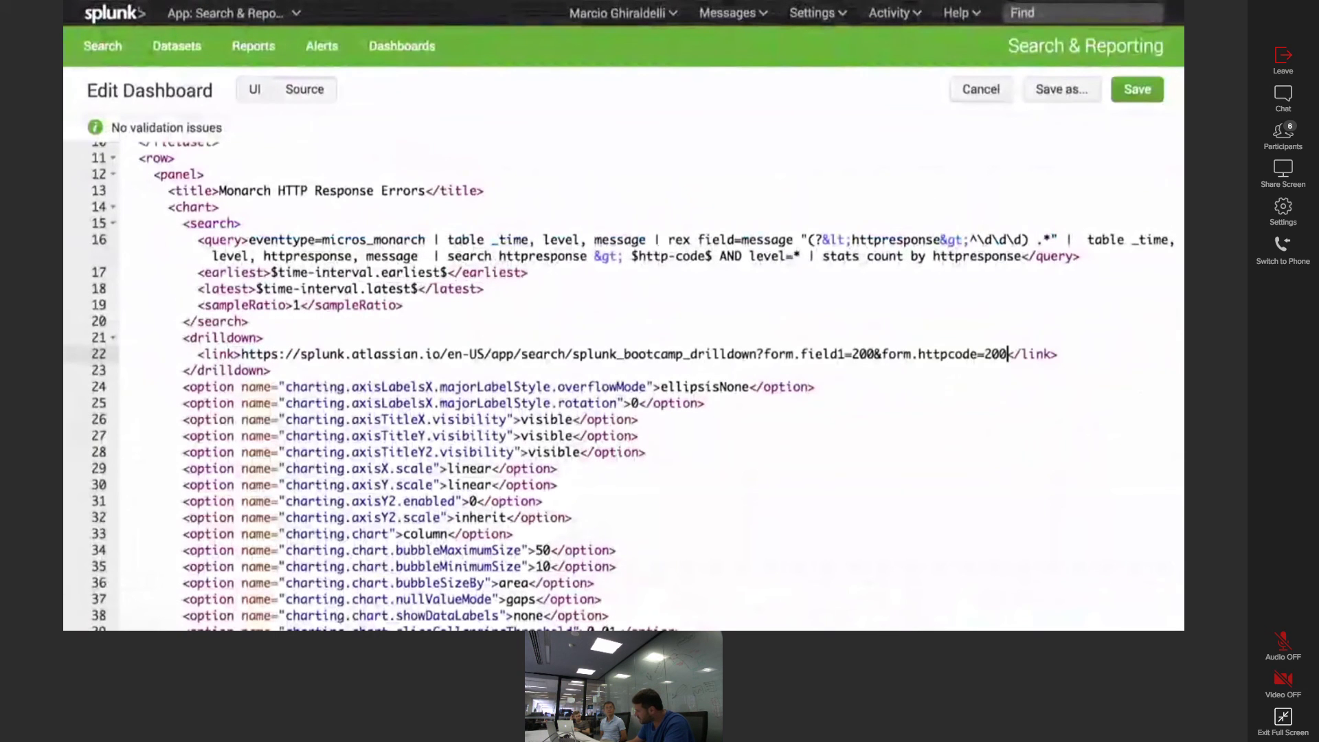
key("shift+Left")
type("$click.value$")
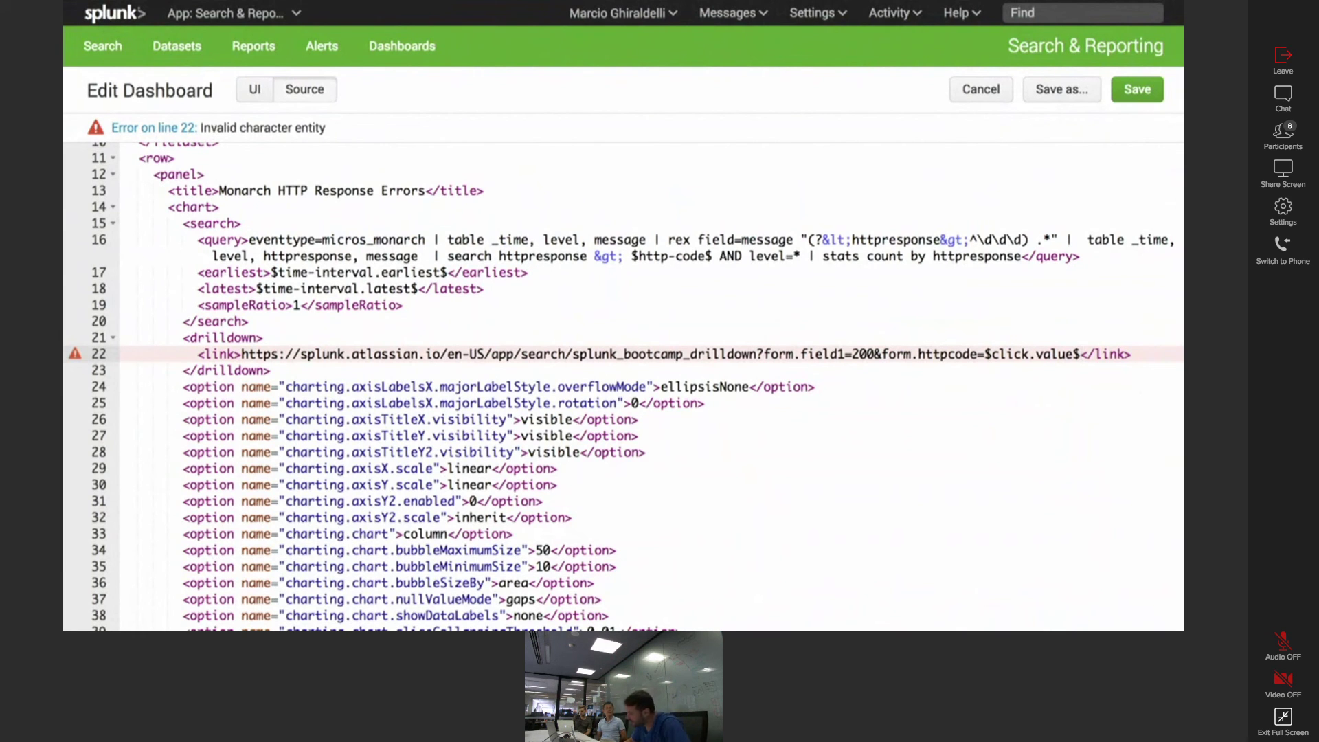
- Remove the form.field1=200& parameter from the drilldown link and save the dashboard
left_click(877, 354)
left_click_drag(881, 354, 765, 354)
key("BackSpace")
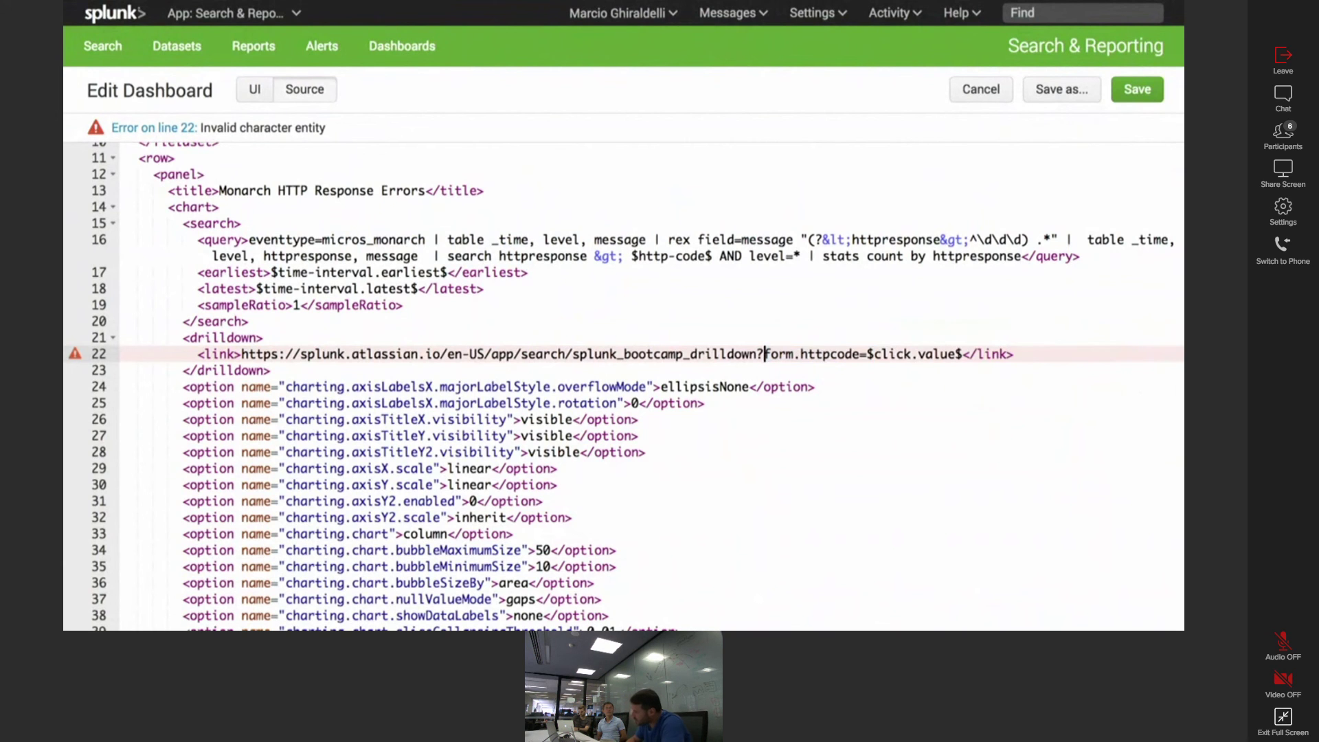
left_click(1123, 87)
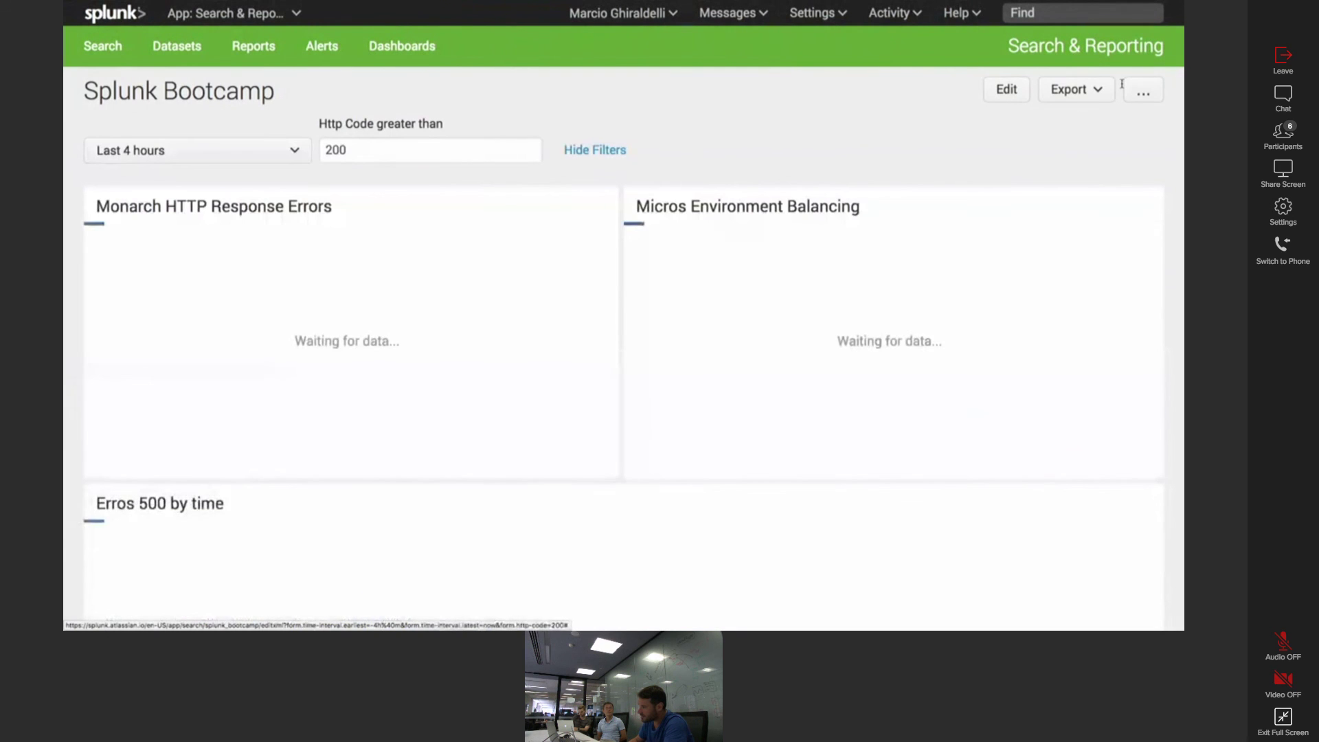
- Test the drilldown by opening the 404 column of the Monarch HTTP Response Errors chart
key("ctrl+Up")
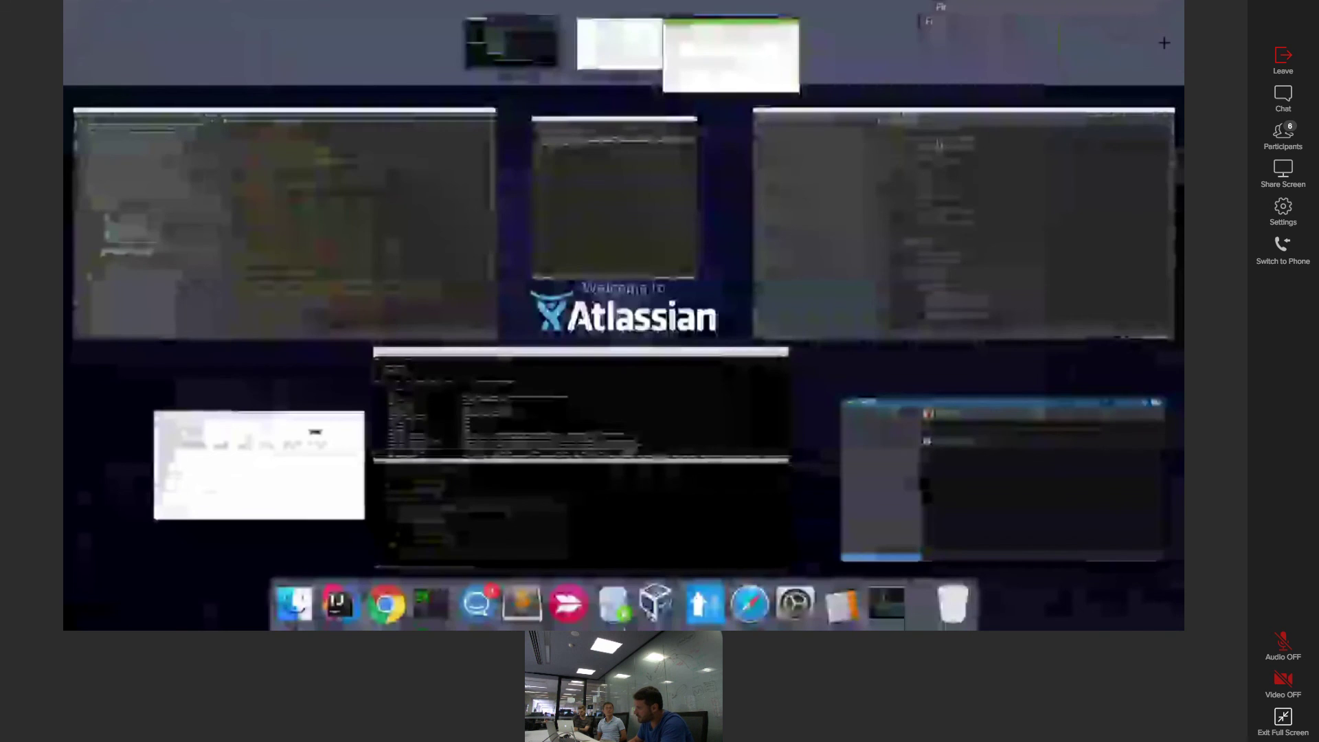
key("ctrl+Up")
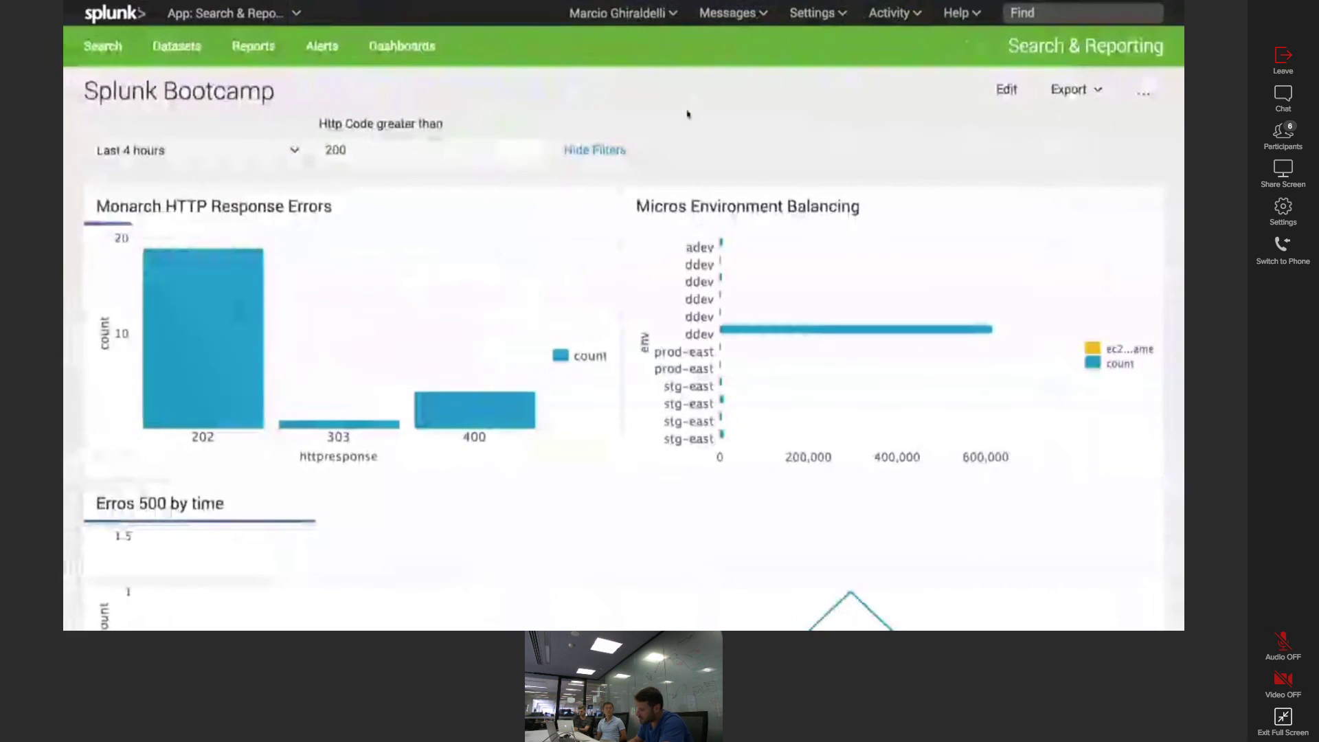
mouse_move(214, 343)
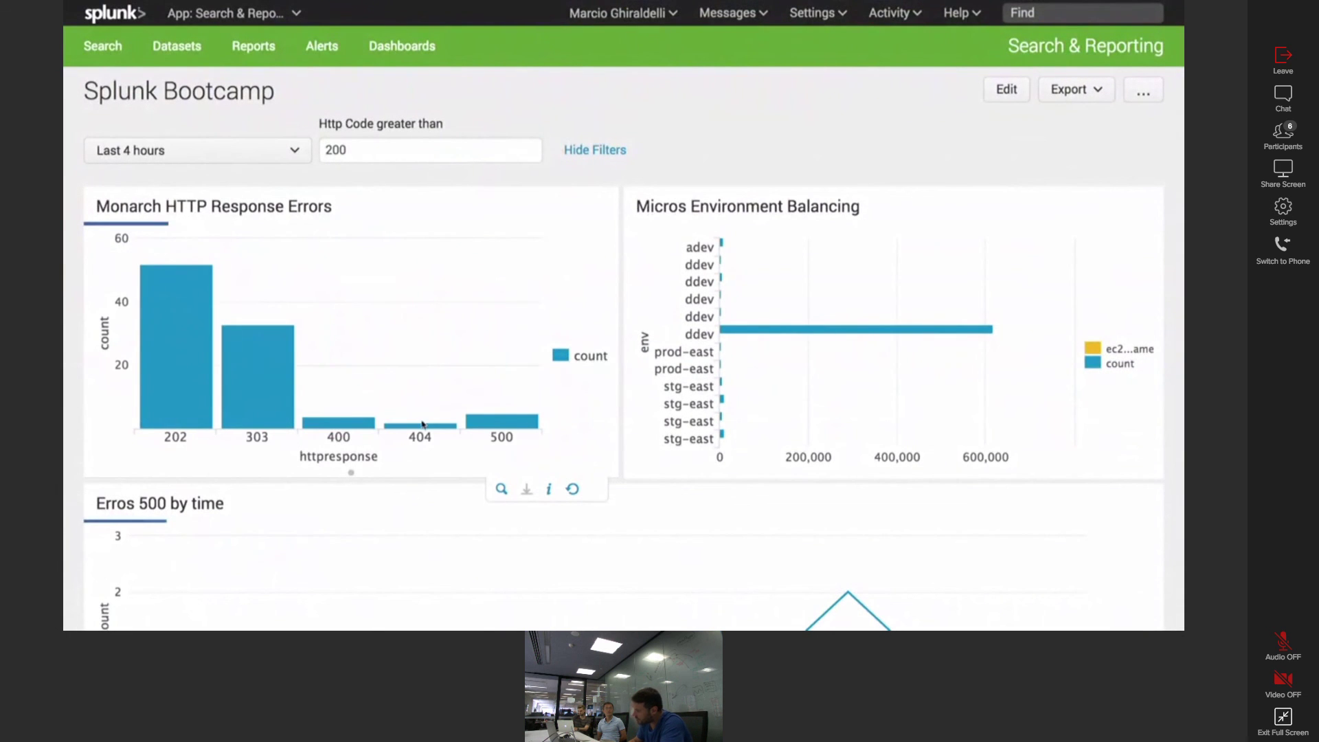
mouse_move(423, 425)
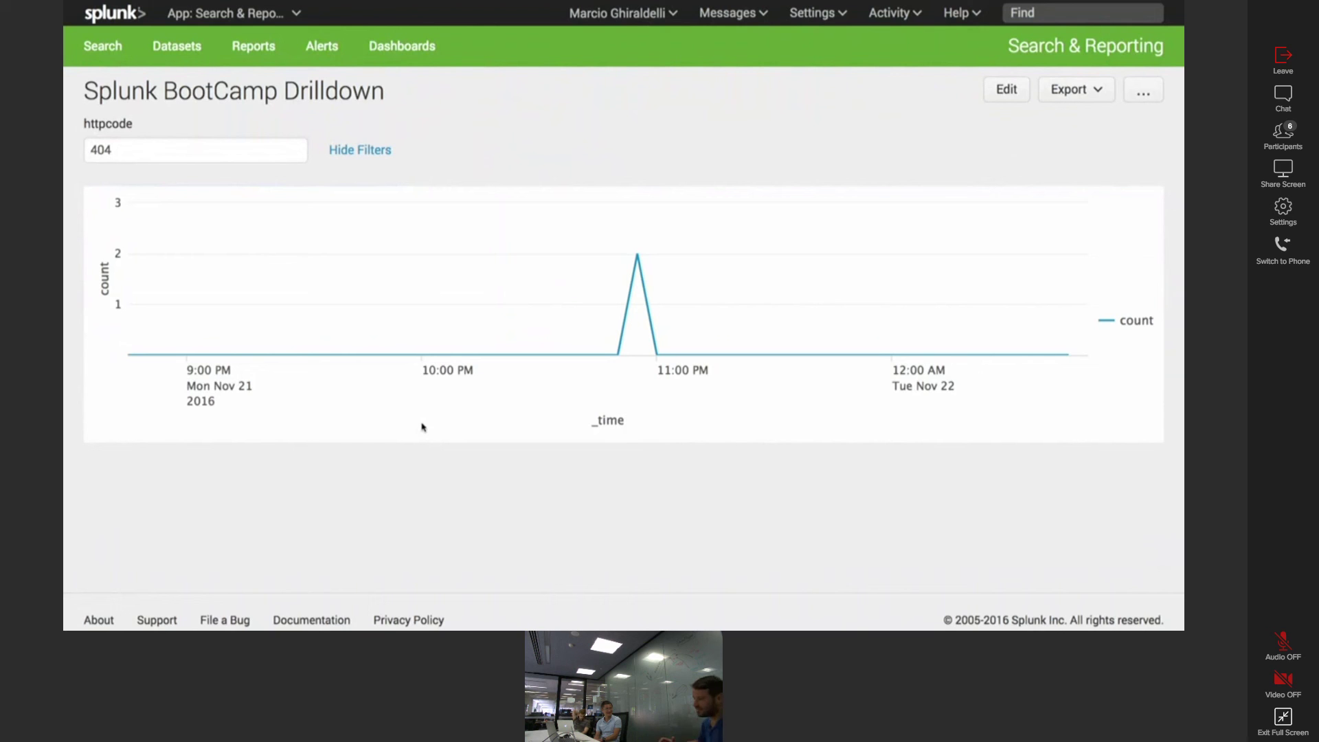
- Switch to the earlier Splunk Bootcamp tab and try the 303 column of its Monarch HTTP Response Errors chart
mouse_move(632, 5)
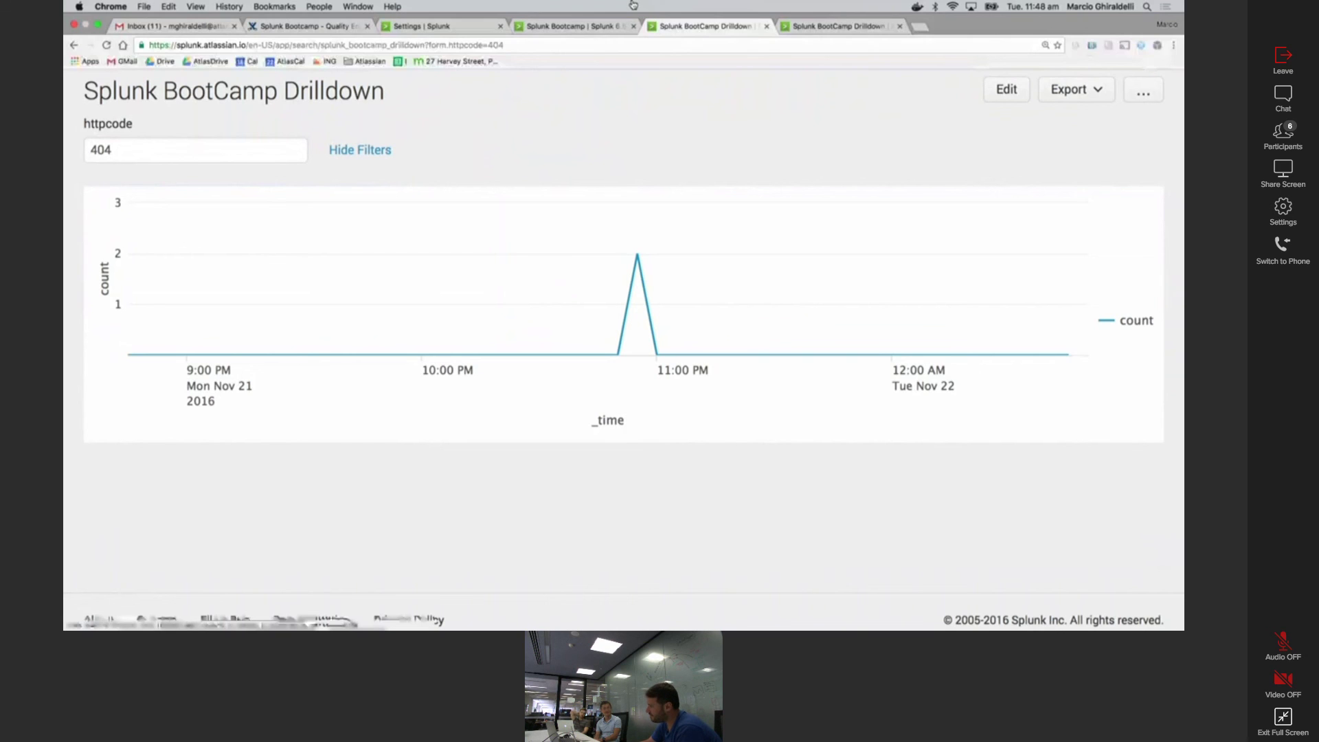
key("ctrl+Tab")
key("ctrl+shift+Tab")
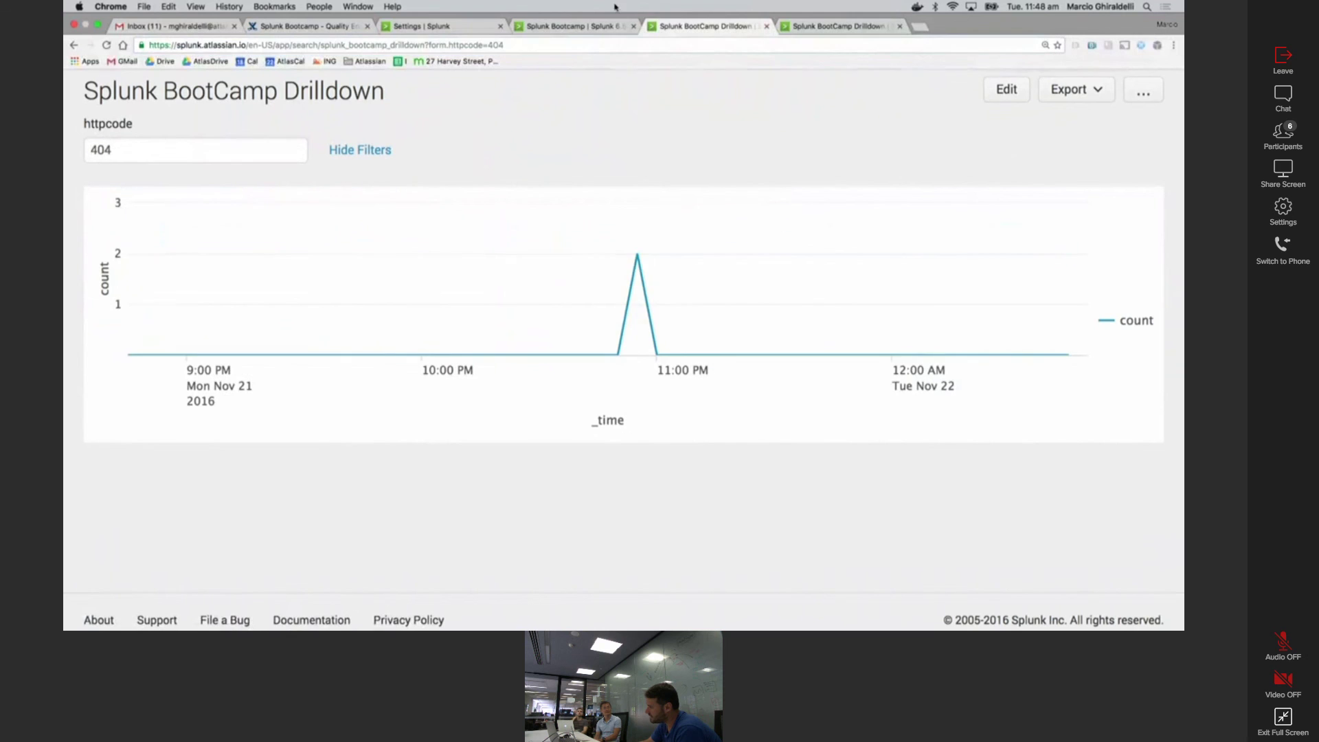
left_click(589, 27)
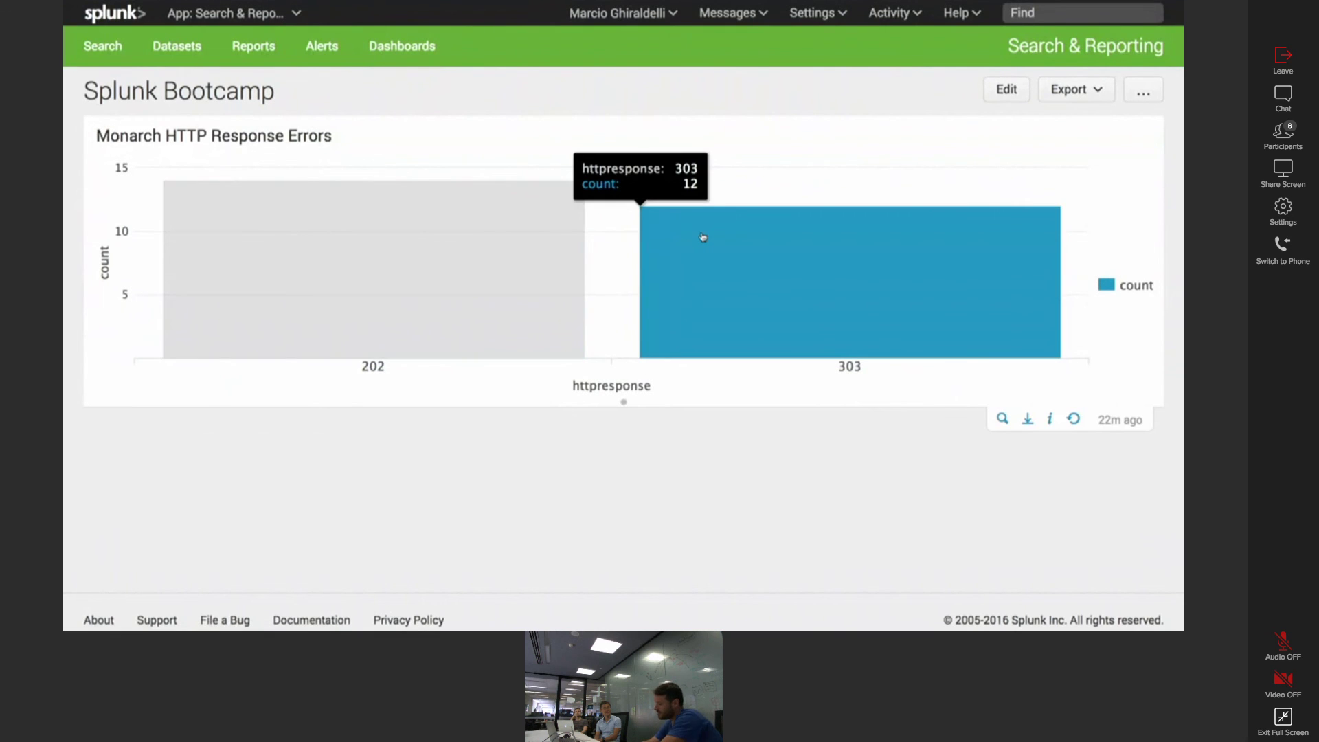
left_click(701, 236)
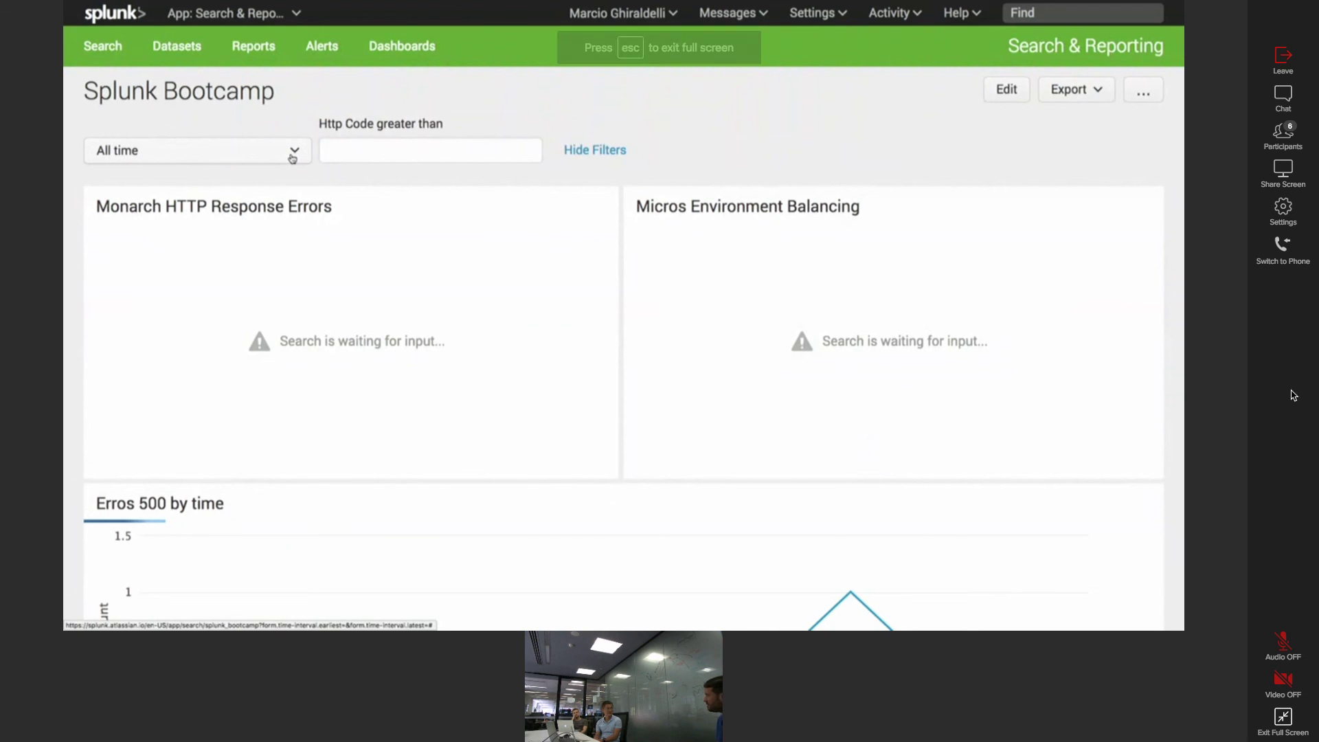
mouse_move(659, 723)
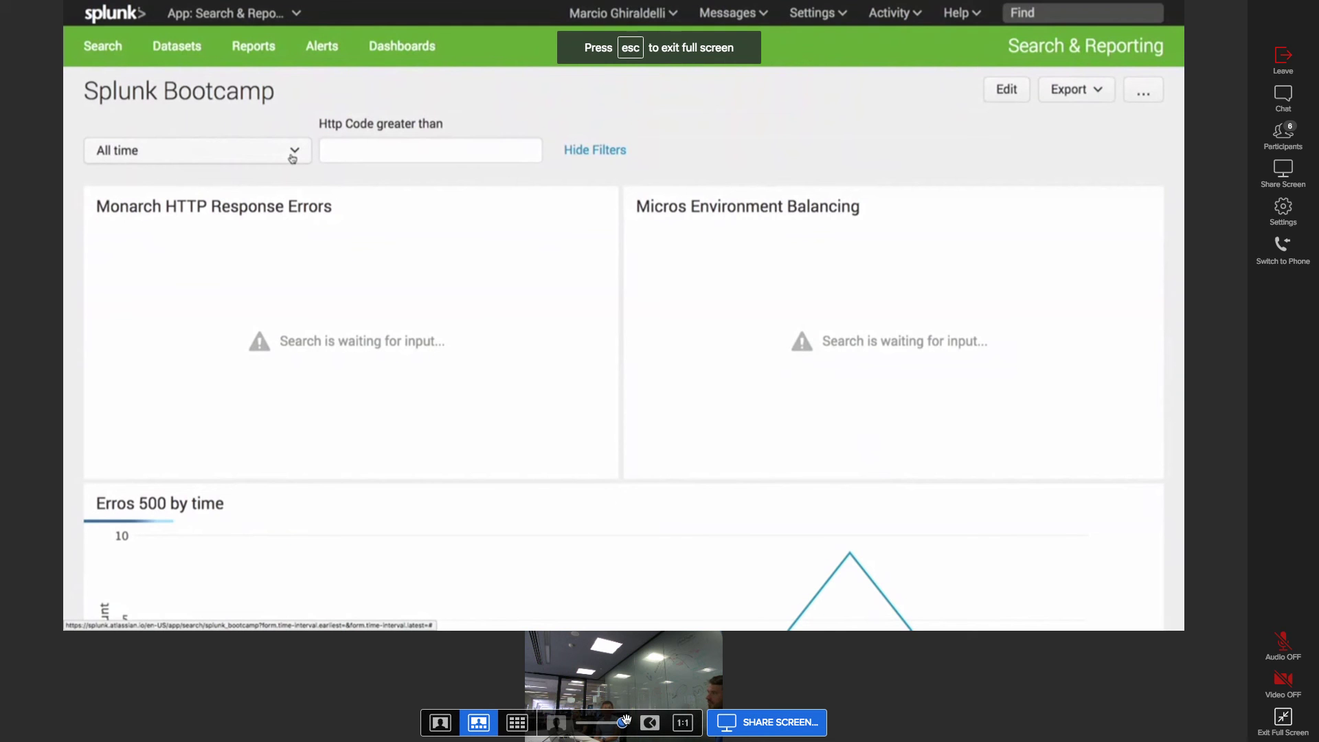
left_click_drag(610, 722, 584, 723)
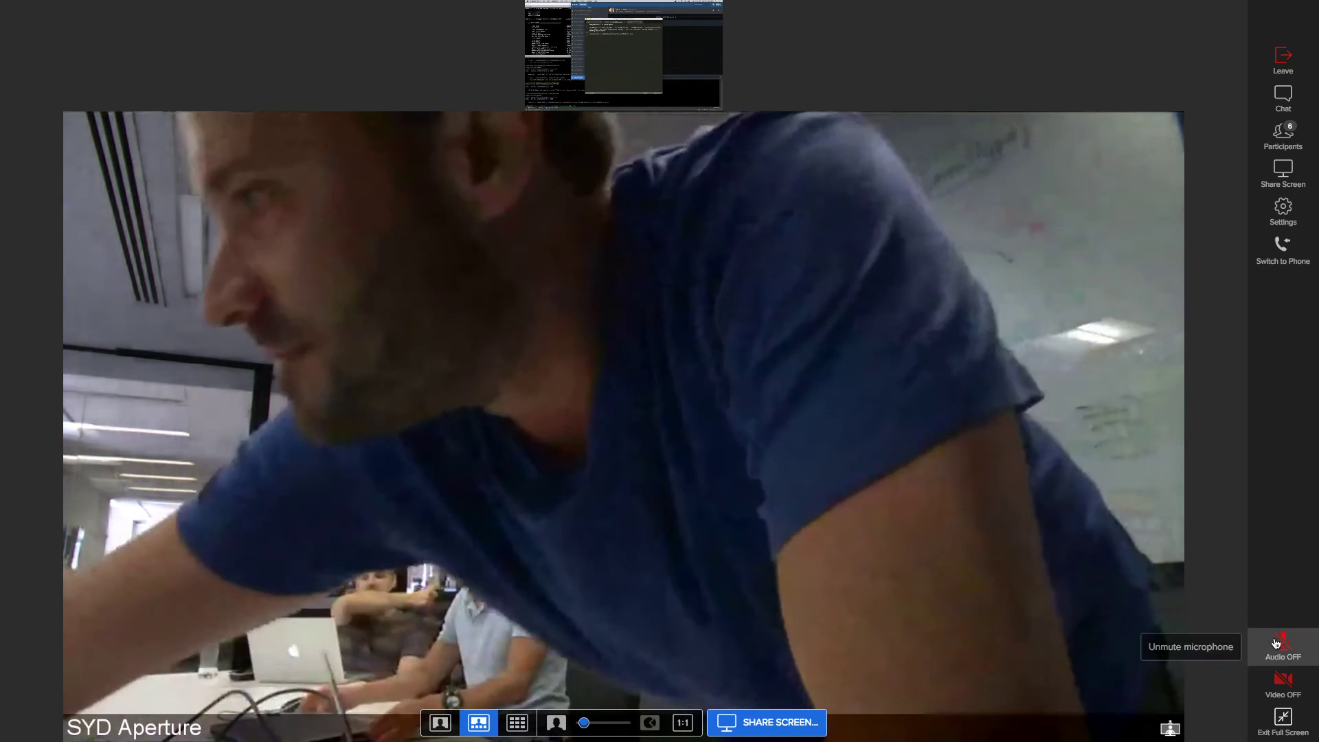
left_click(1278, 643)
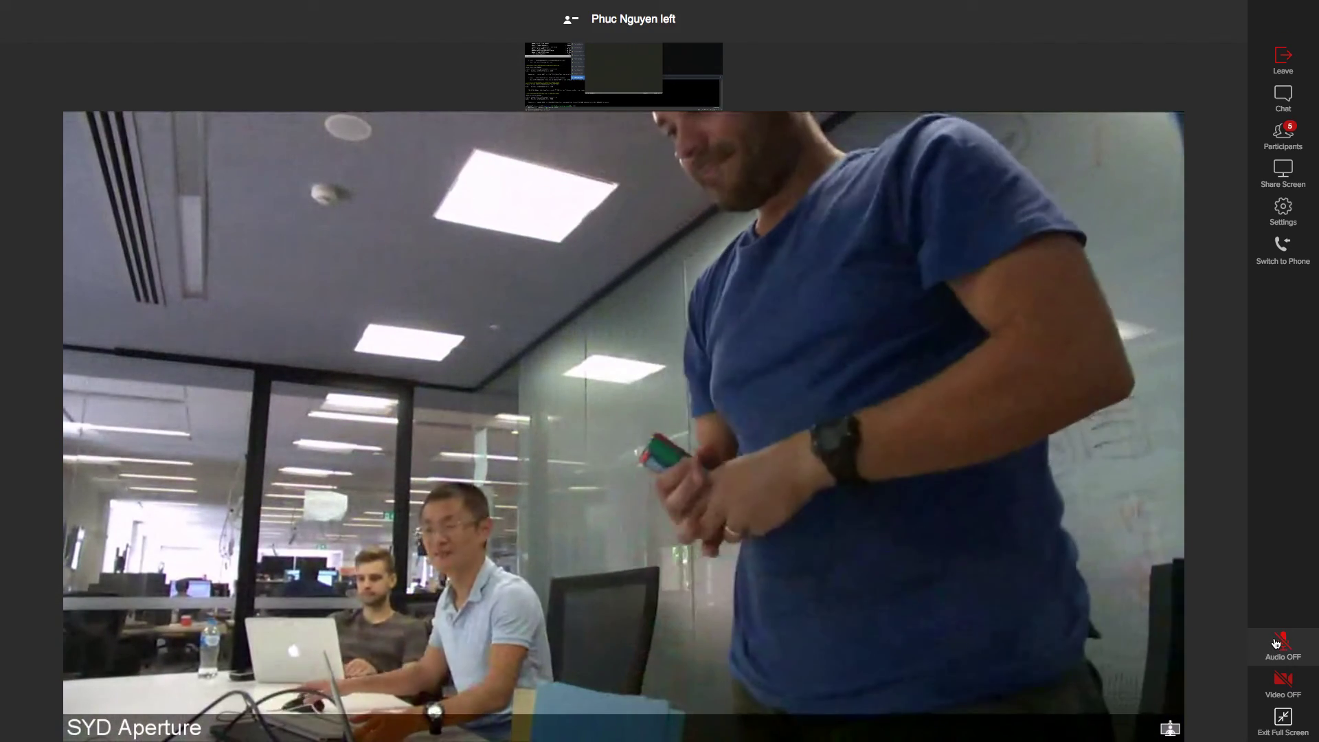
left_click(1278, 643)
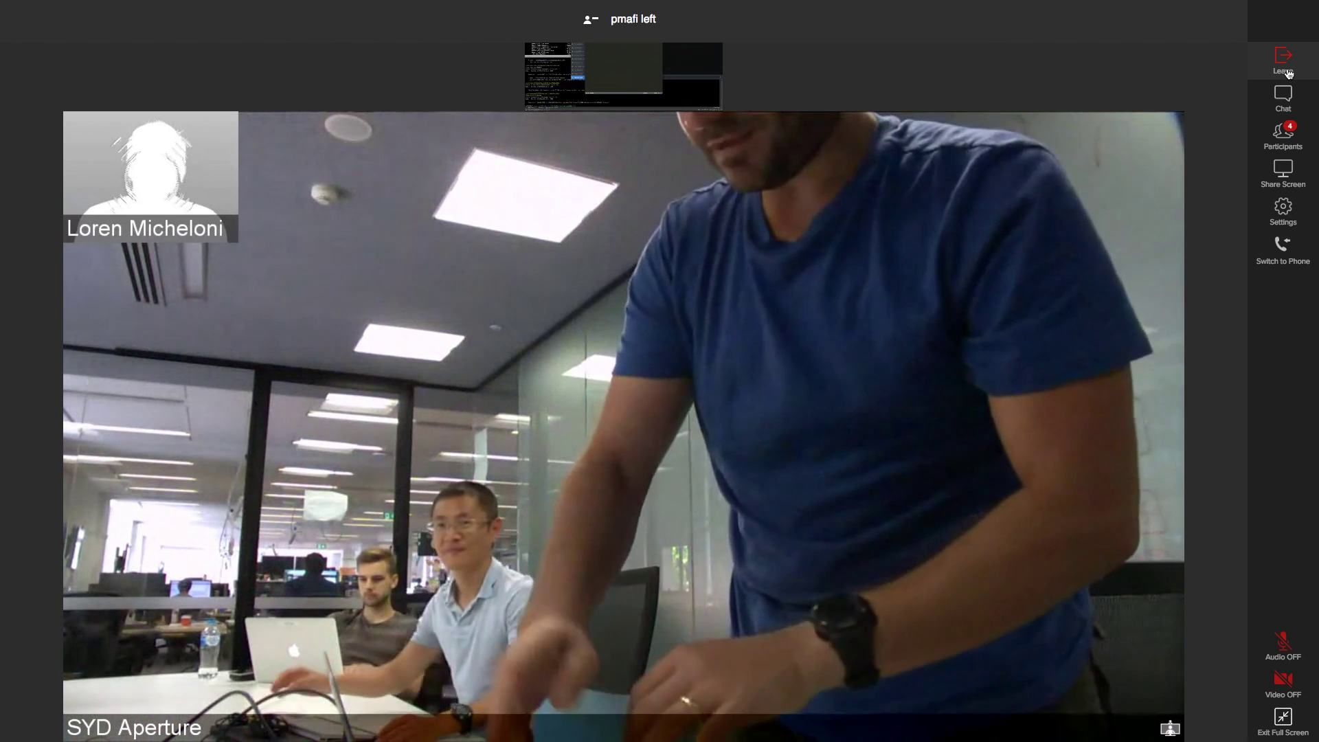
left_click(1283, 61)
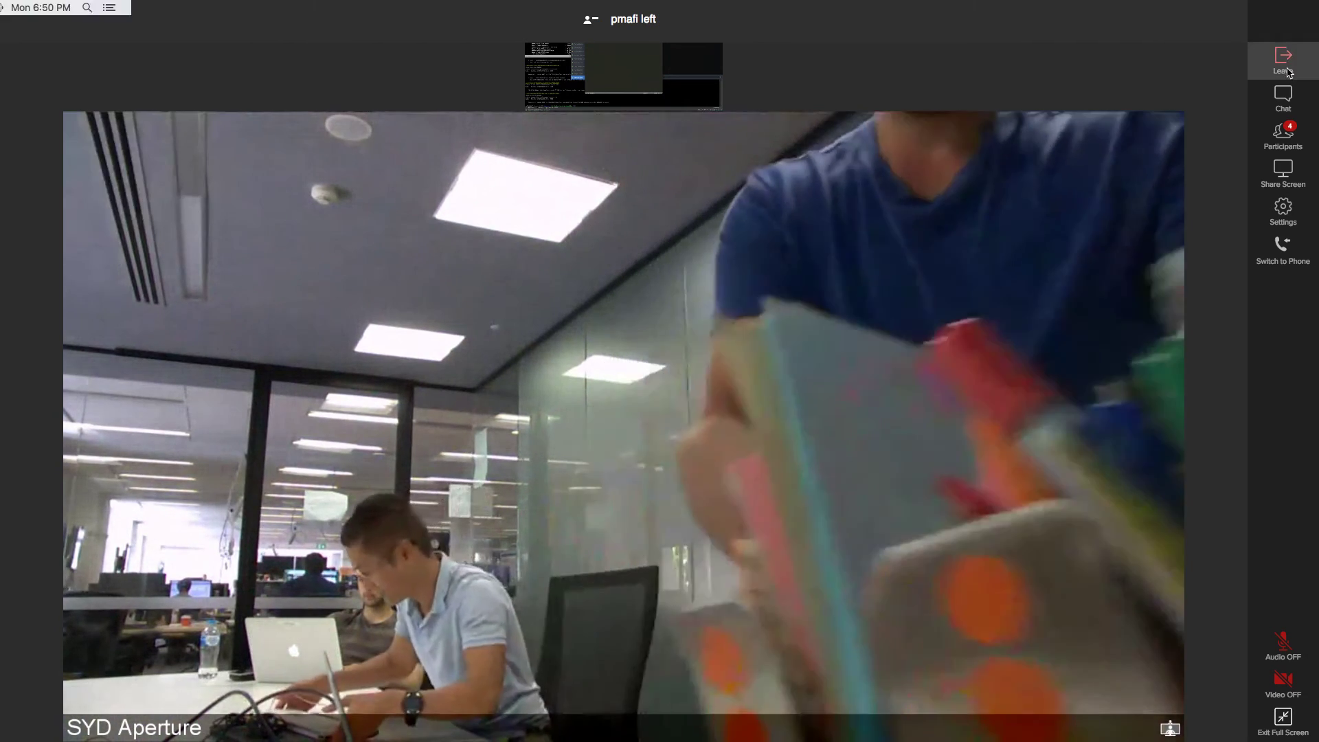